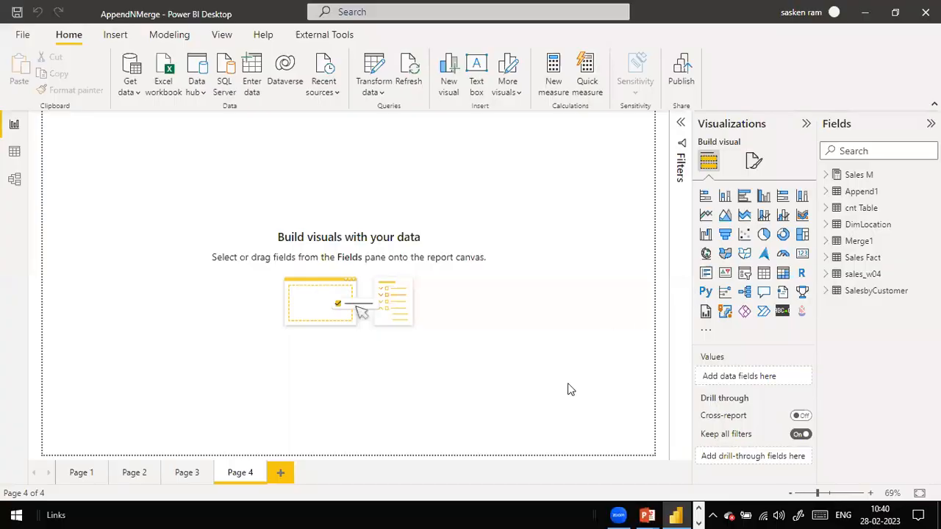
Try changing the drive in the aggsales.csv source's file path to E in the data source settings
click(381, 92)
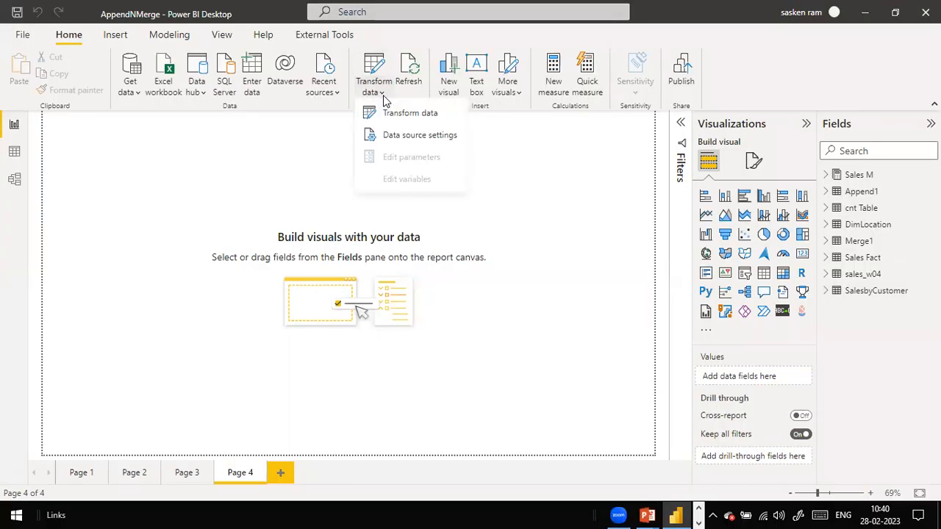
click(394, 145)
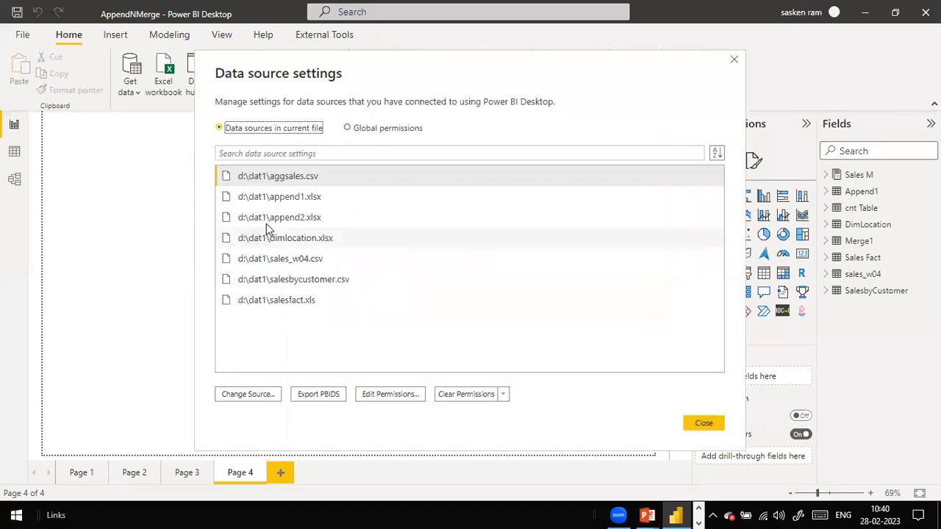
click(330, 178)
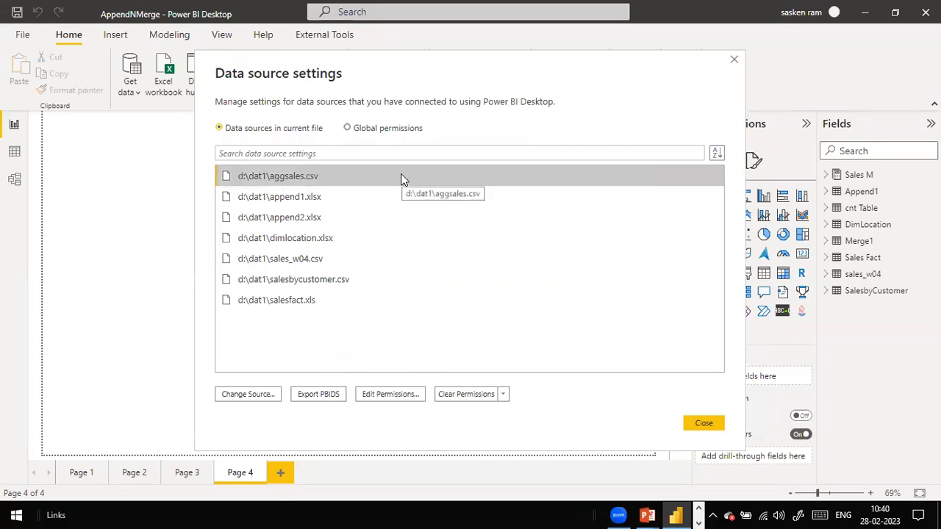
click(265, 395)
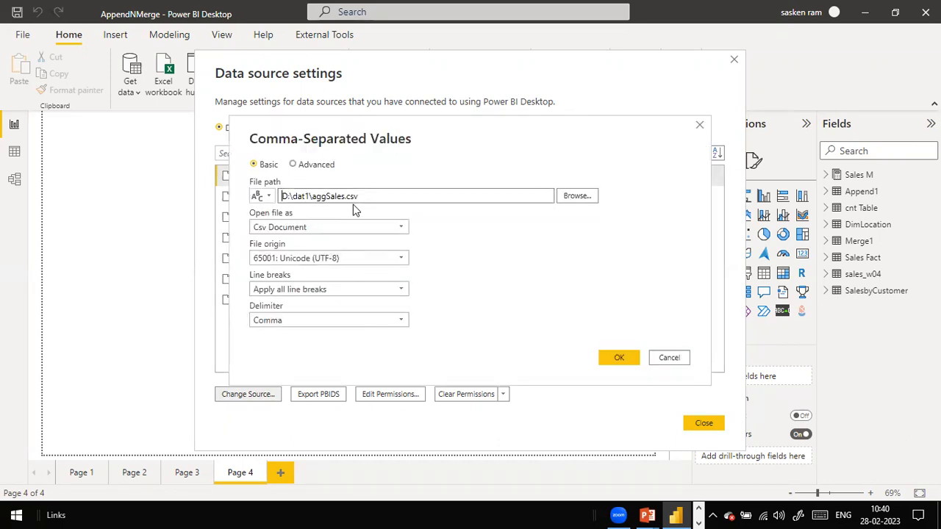
drag(288, 197, 266, 194)
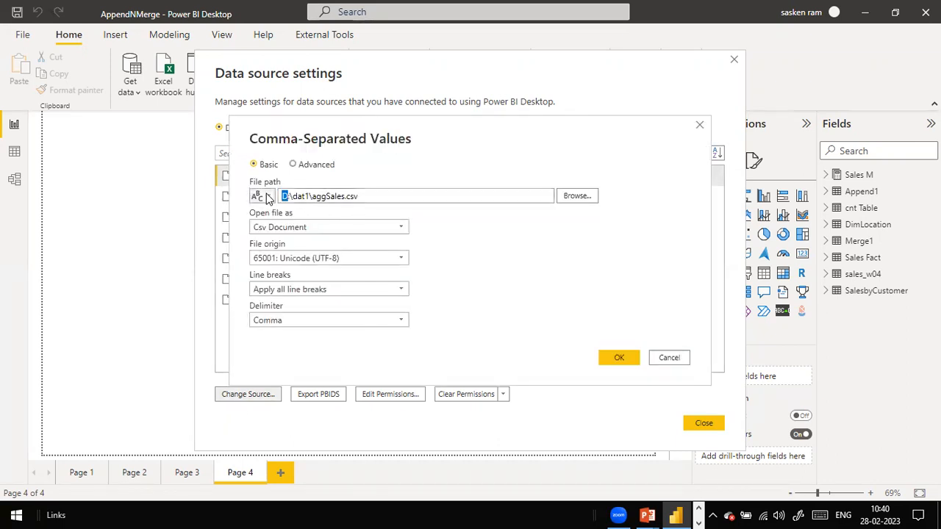
text(E)
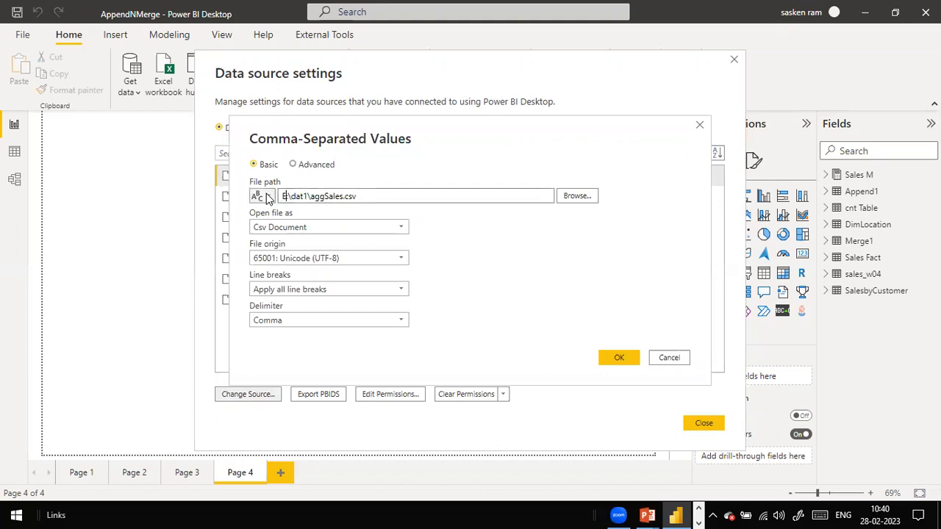
Discard the file path edit for aggSales.csv and close the data source settings
click(344, 196)
drag(311, 197, 376, 200)
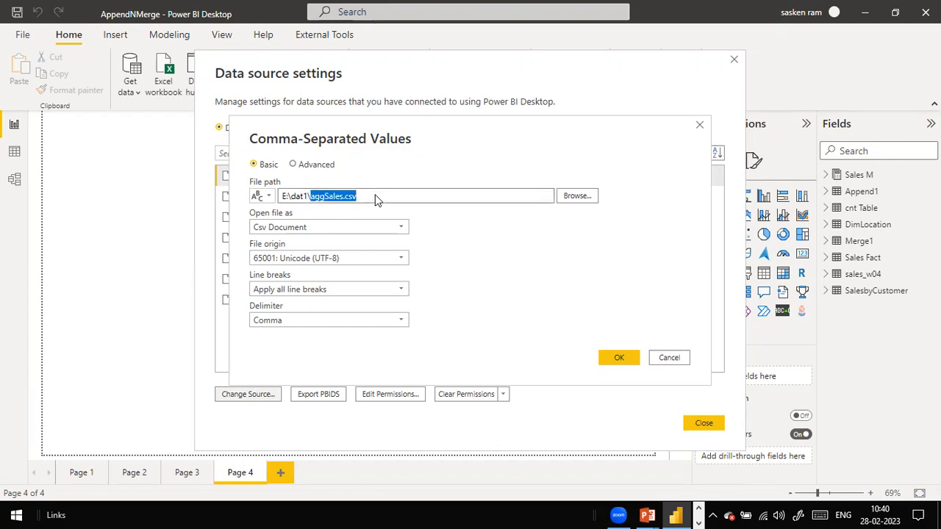
click(332, 197)
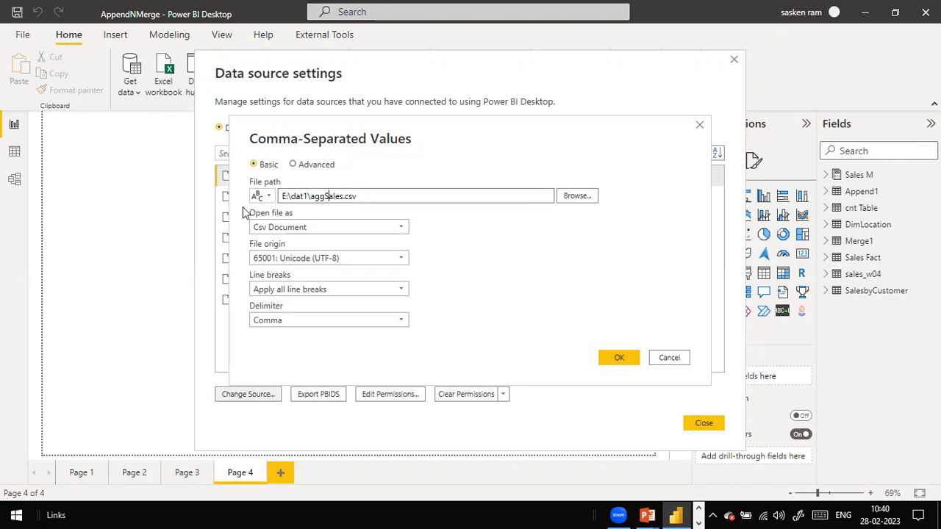
click(654, 359)
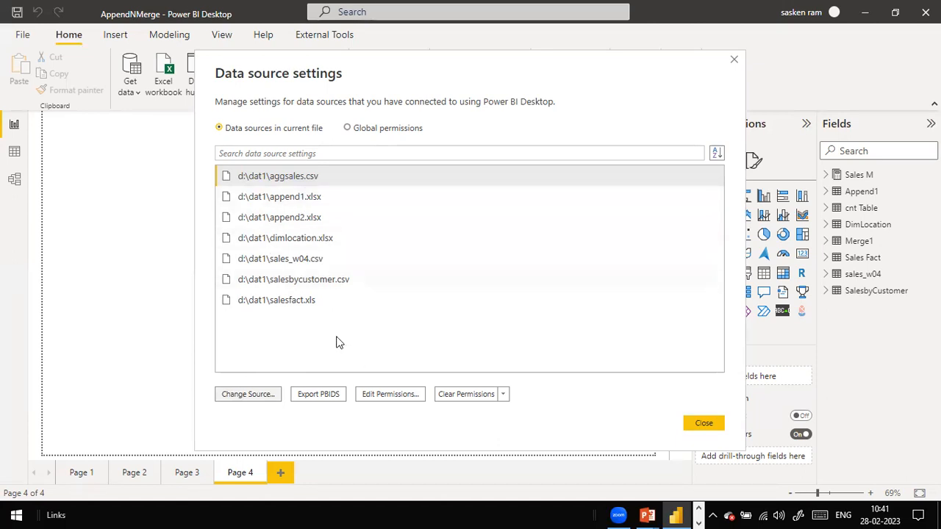
click(691, 426)
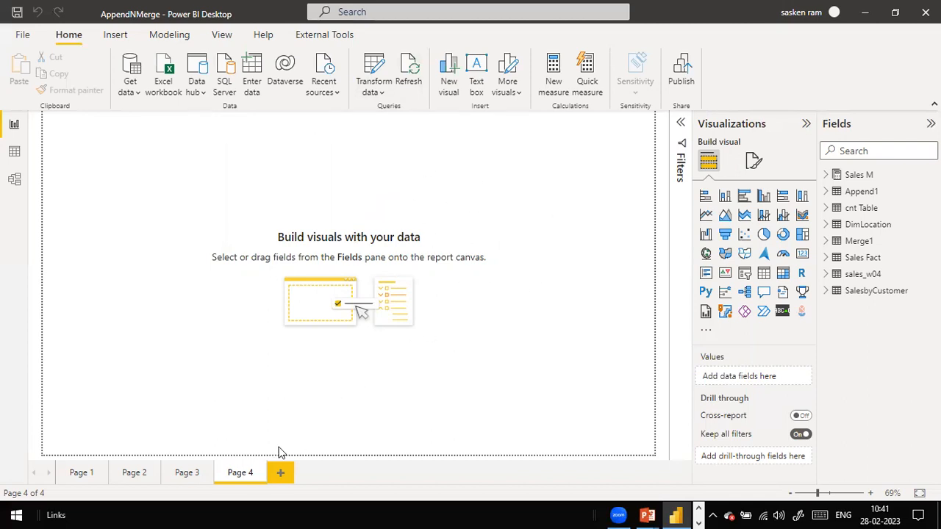
Show Page 3 and examine which input types the aggsales.csv source's file path accepts
click(185, 474)
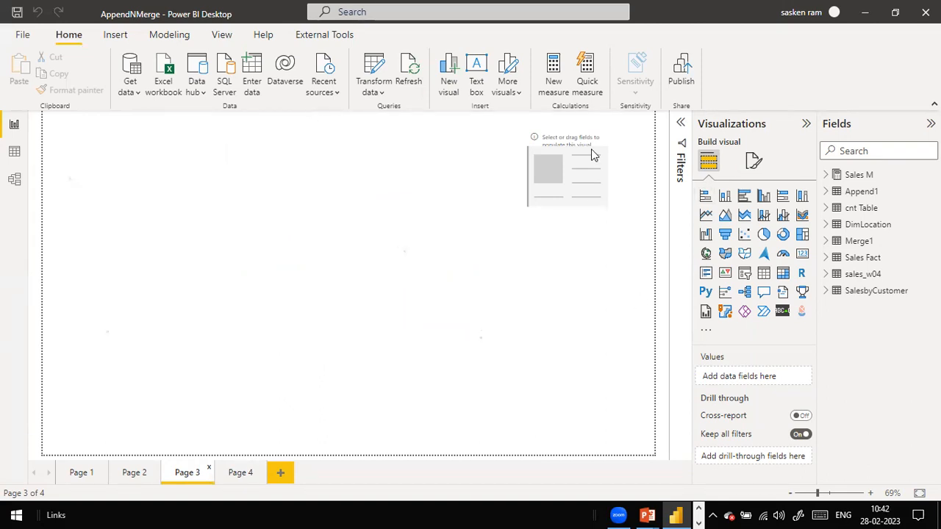
click(385, 93)
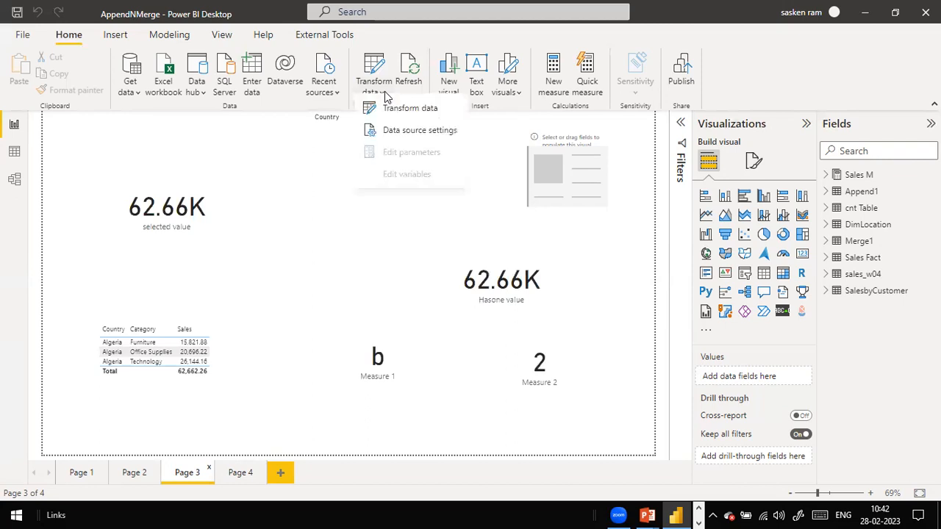
click(404, 139)
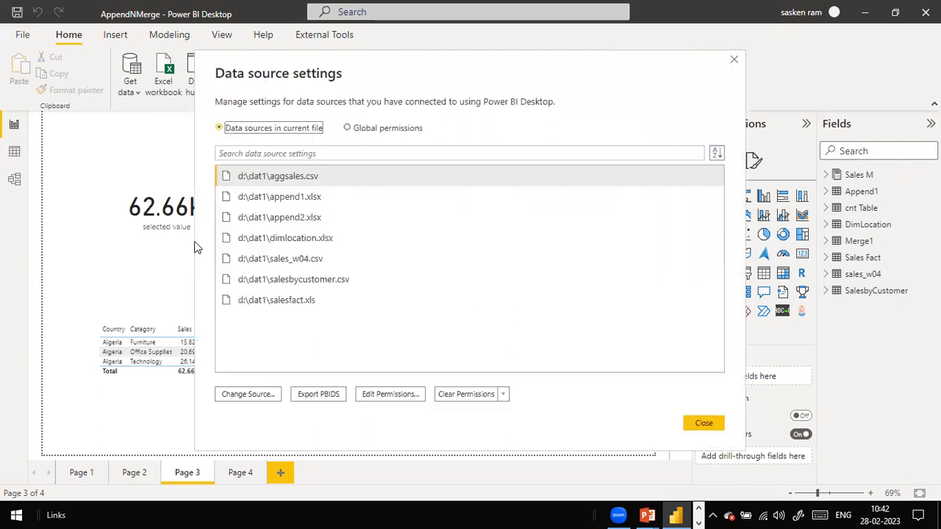
click(244, 181)
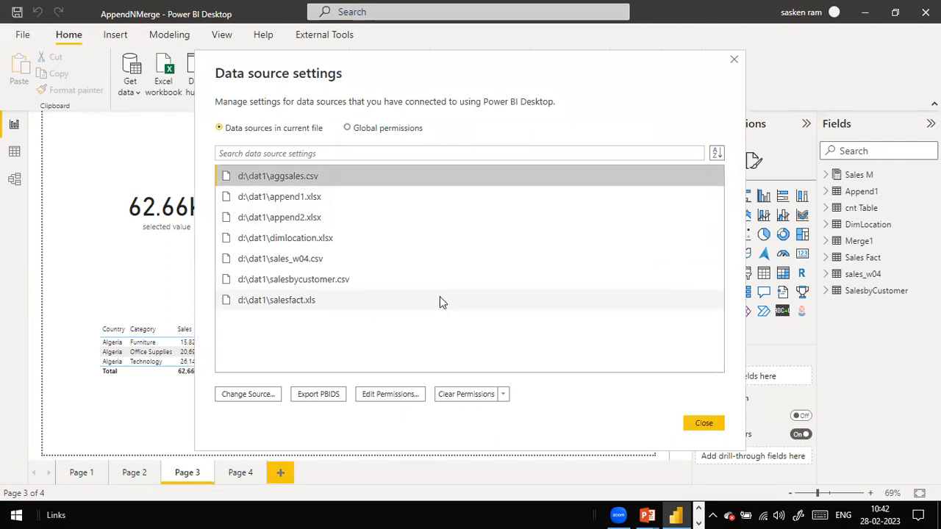
click(246, 397)
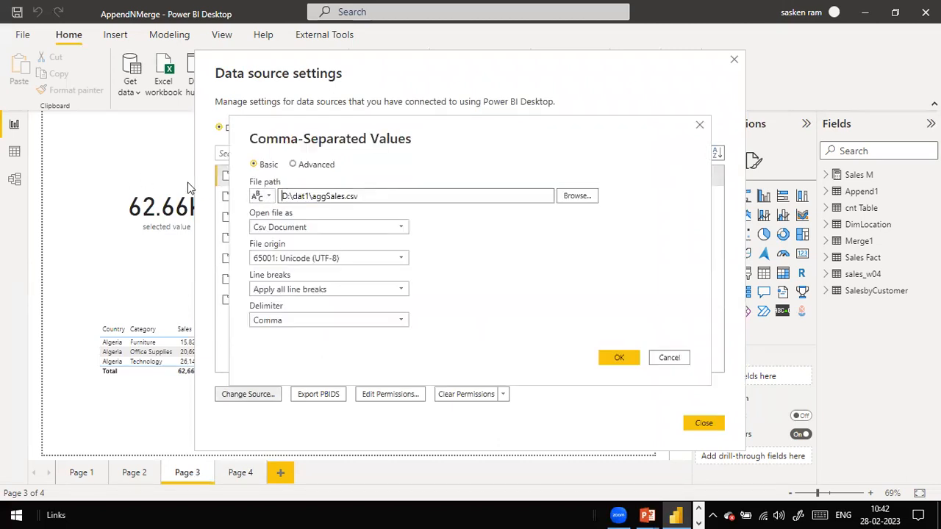
click(270, 197)
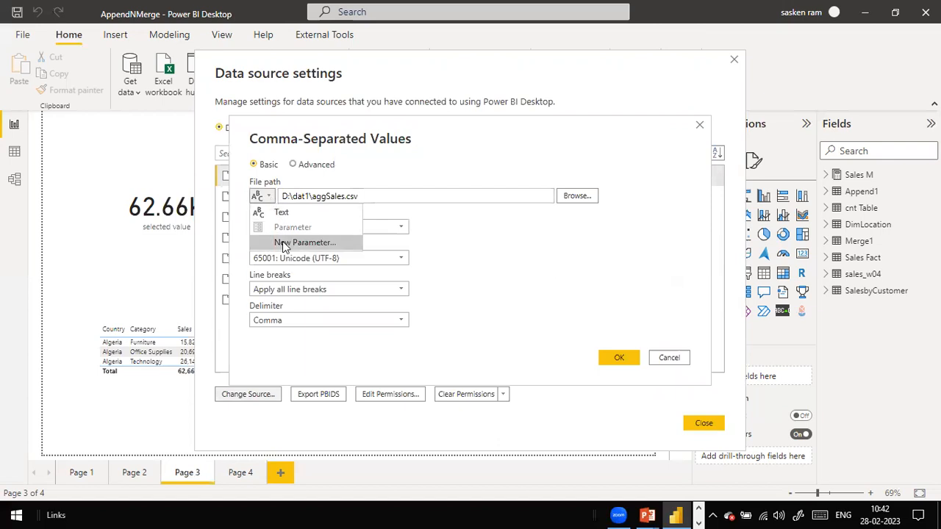
click(422, 170)
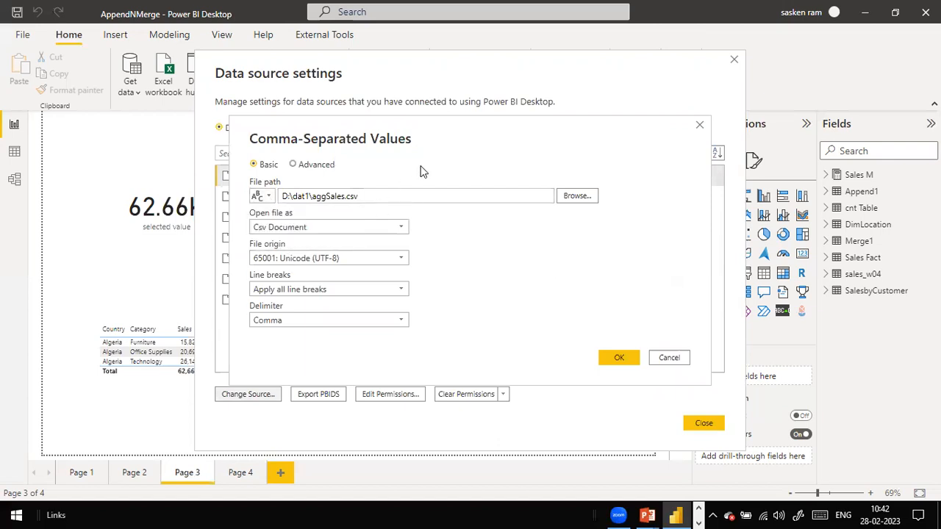
View the new parameter form for the aggSales.csv file path and cancel it
click(267, 197)
click(285, 242)
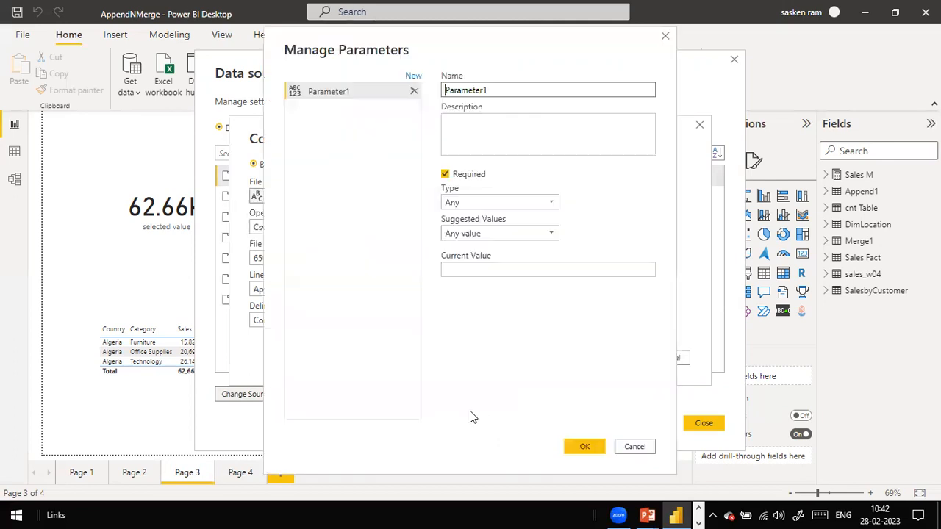
drag(502, 90, 246, 77)
click(742, 470)
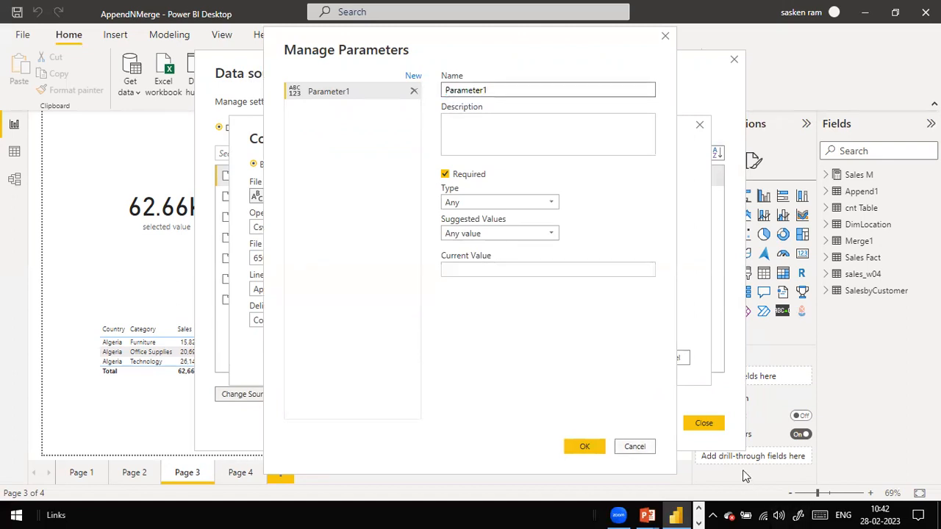
click(653, 448)
Recheck the file path's parameter choices and leave the data source settings without changes
click(269, 197)
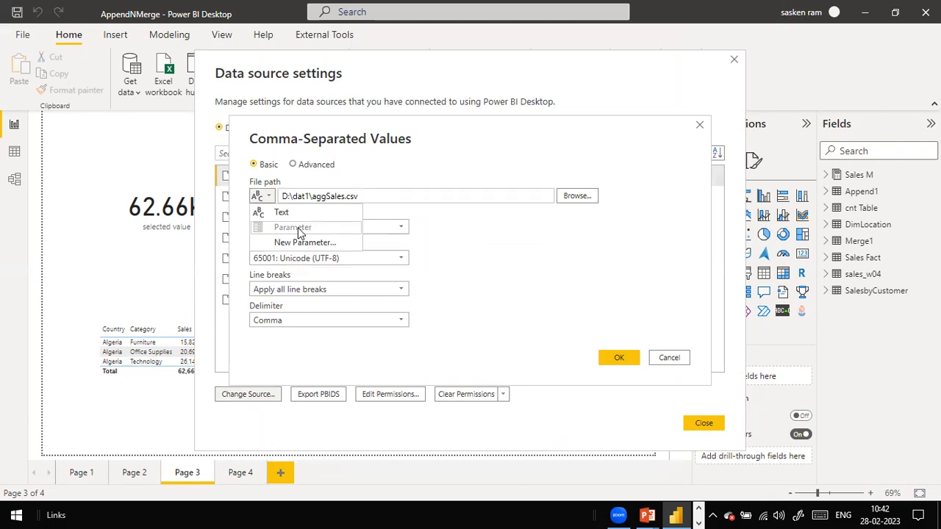
click(526, 191)
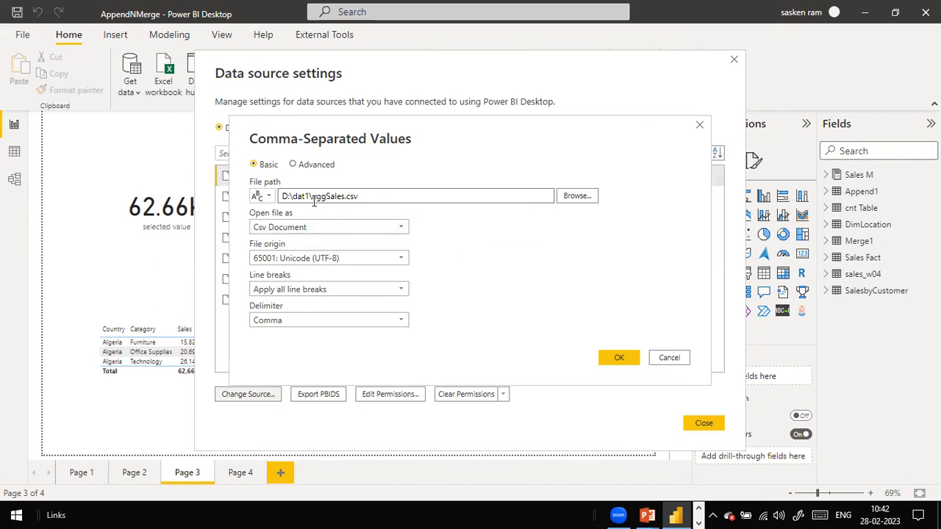
click(672, 360)
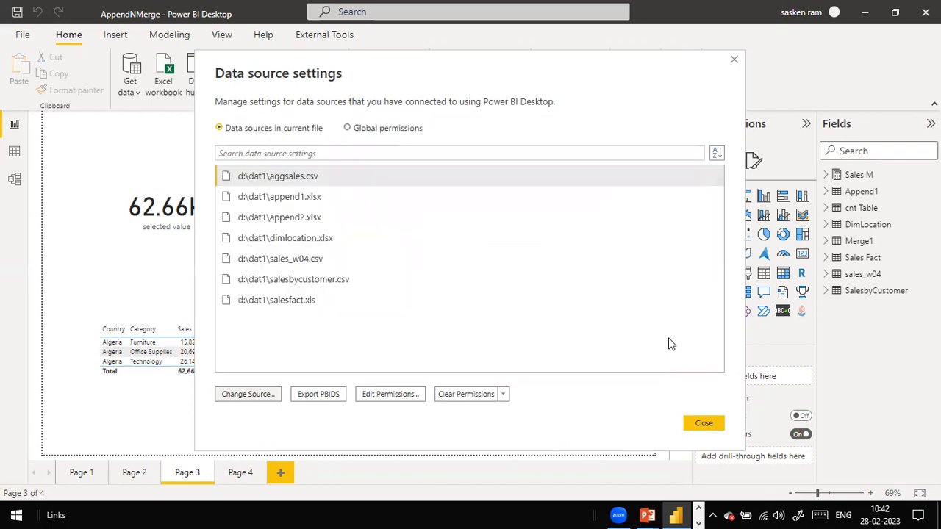
click(699, 422)
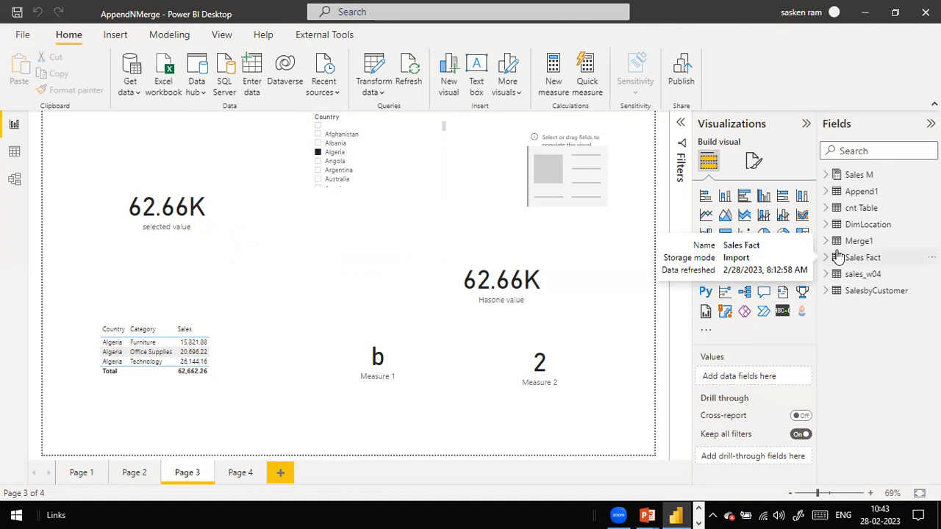
Return to report Page 4, switch to the PowerPoint slide show and go back to the slide "What is Query Parameters ?"
click(235, 471)
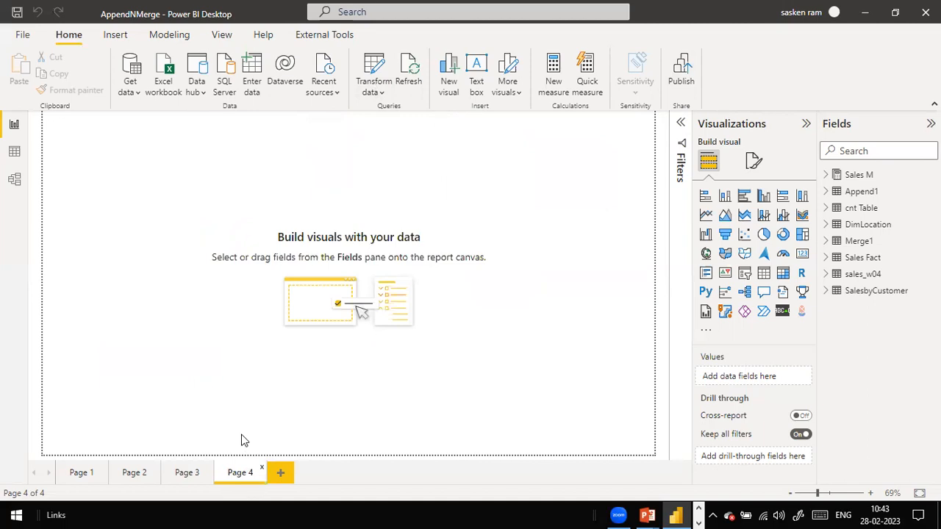
key(alt+Tab)
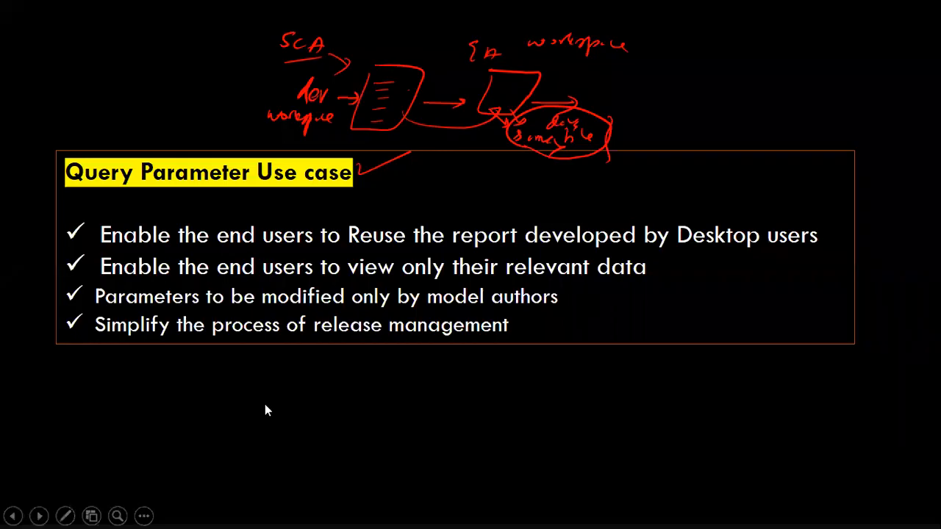
key(Left)
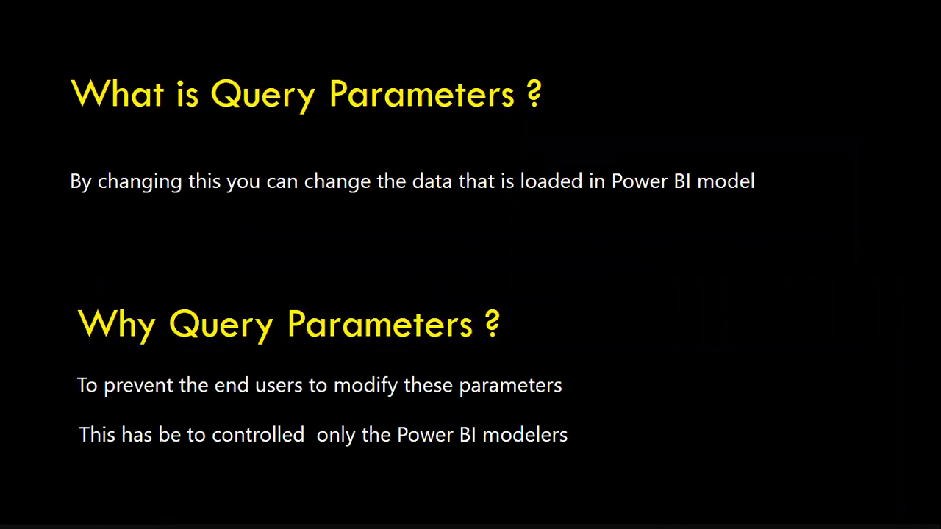
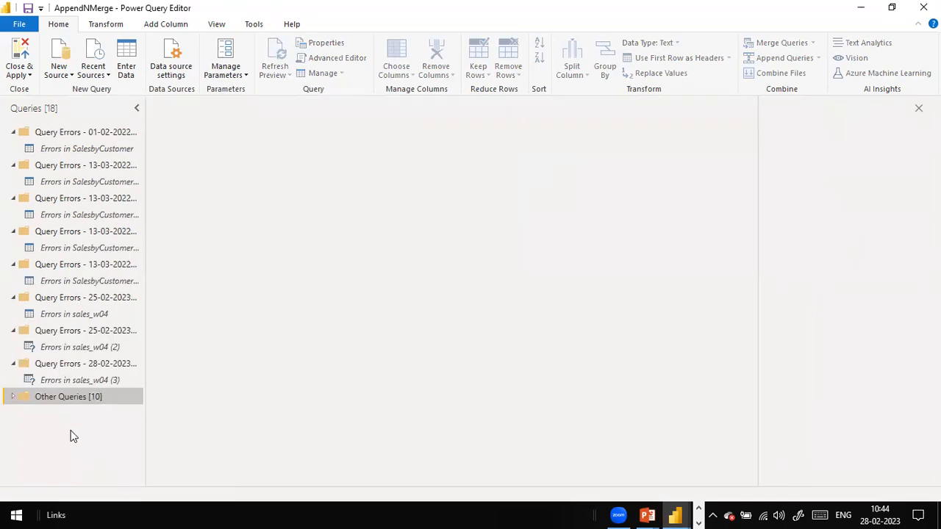
Collapse the 28-02-2023 Query Errors group and examine the commands available for creating a new parameter
click(14, 364)
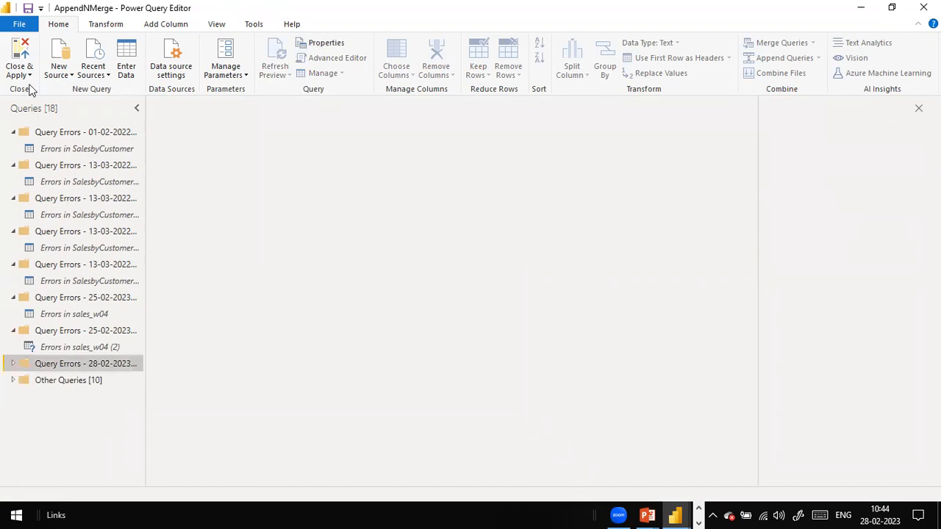
right_click(50, 428)
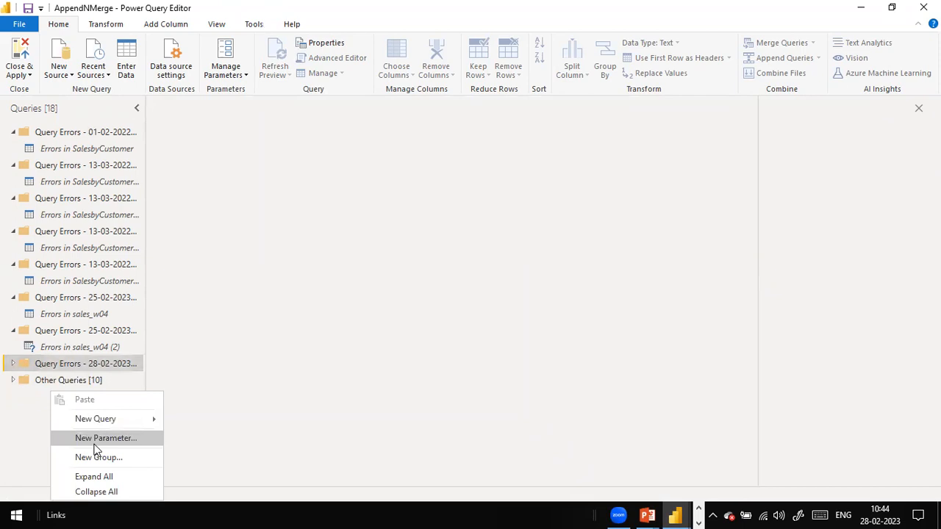
click(383, 366)
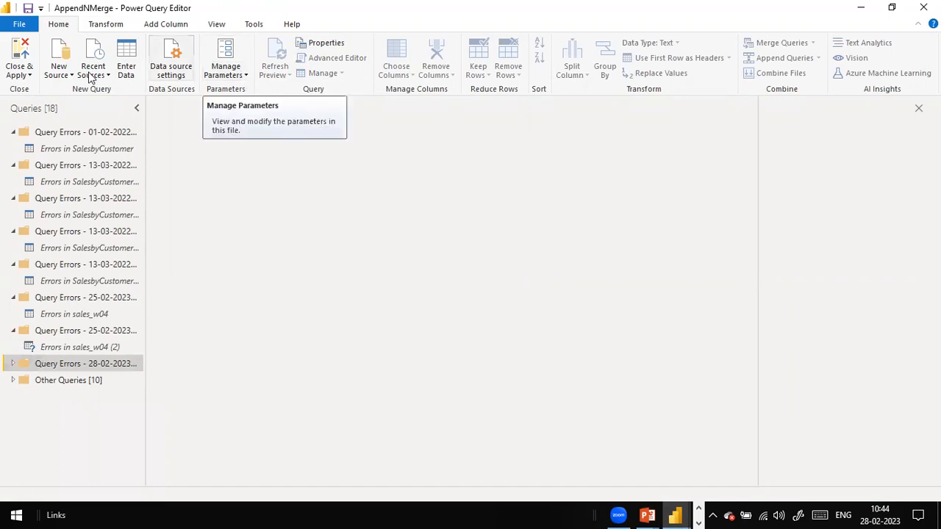
click(245, 77)
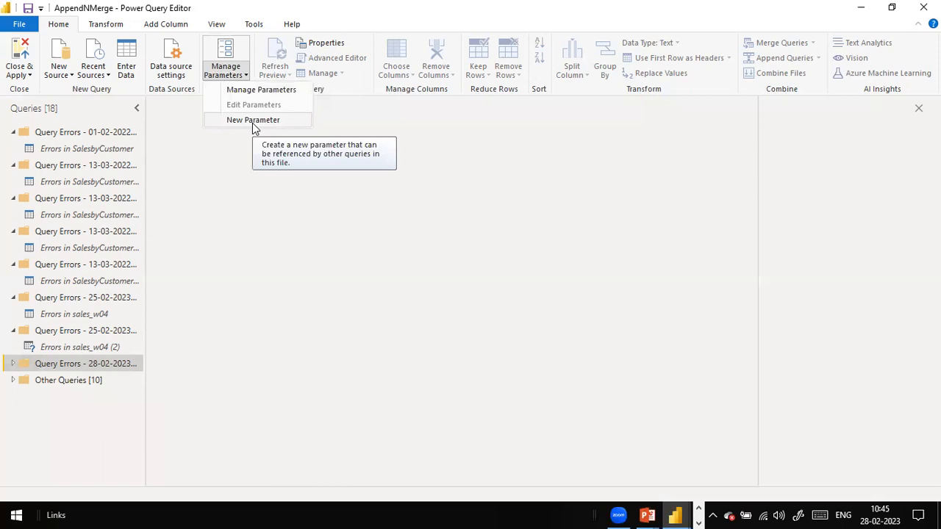
click(63, 414)
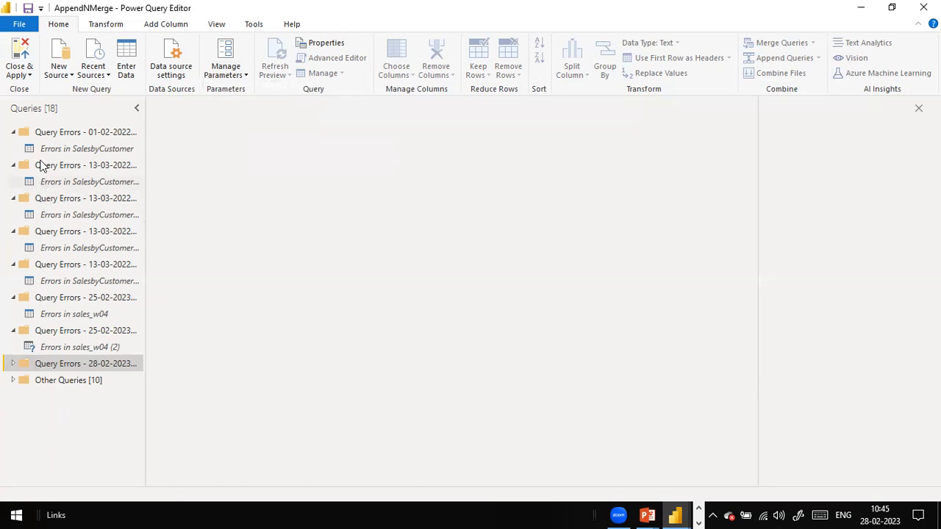
Create a new query parameter and name it Country Parameter
right_click(47, 438)
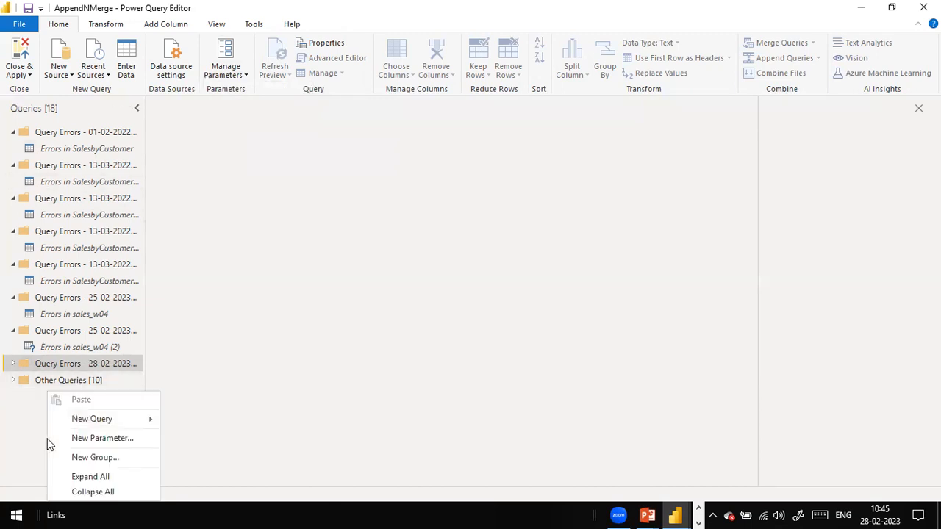
click(75, 437)
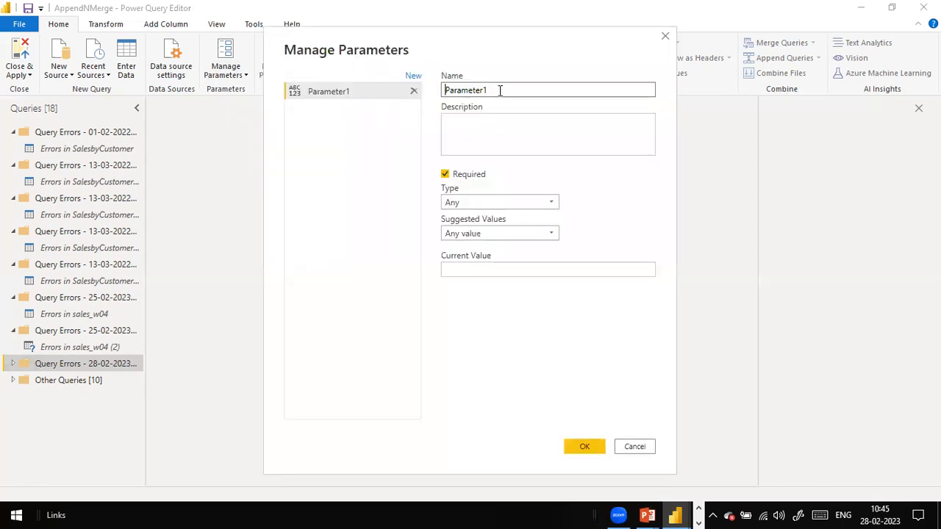
double_click(499, 90)
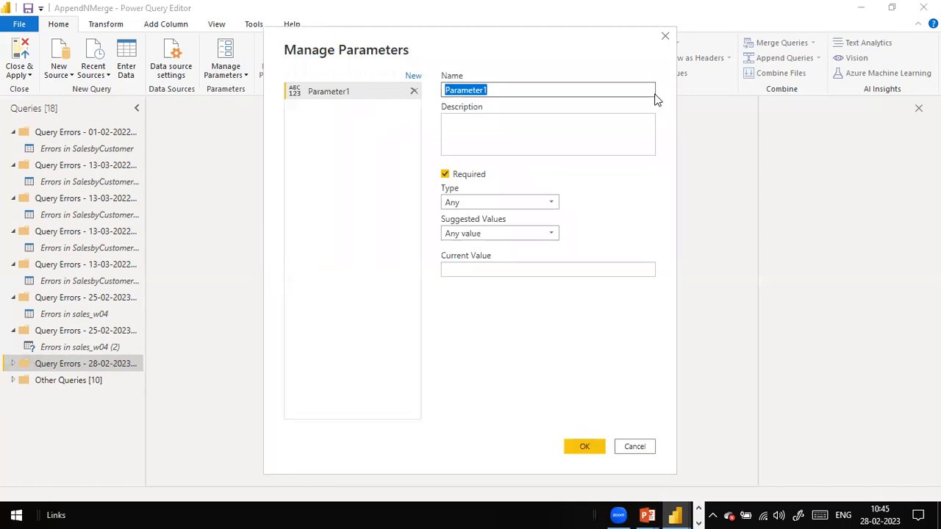
text(Country)
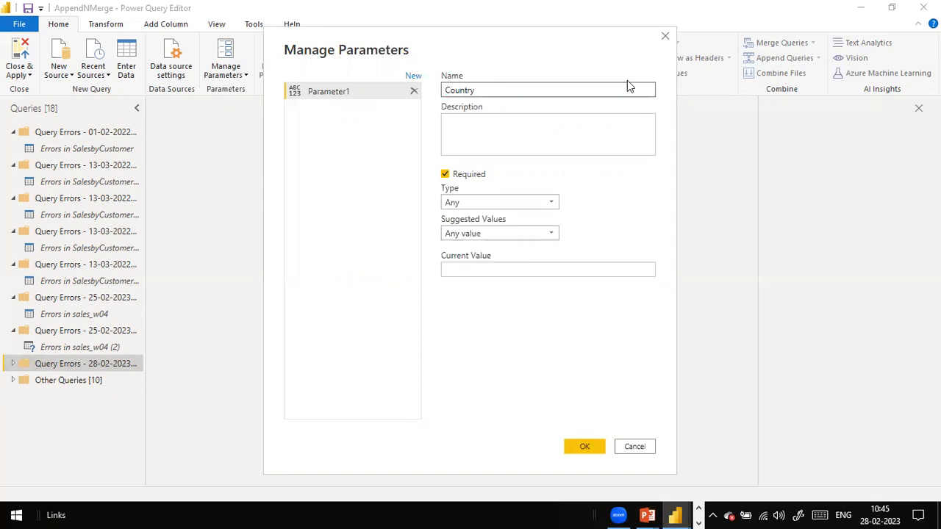
text( Parameer)
key(BackSpace)
key(BackSpace)
text(ter)
click(394, 240)
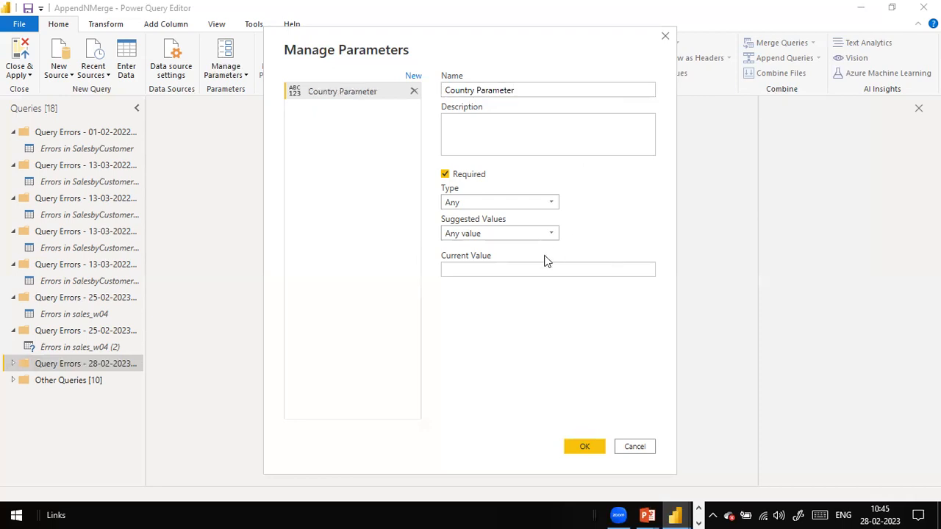
Set the data type of Country Parameter to Text
click(550, 206)
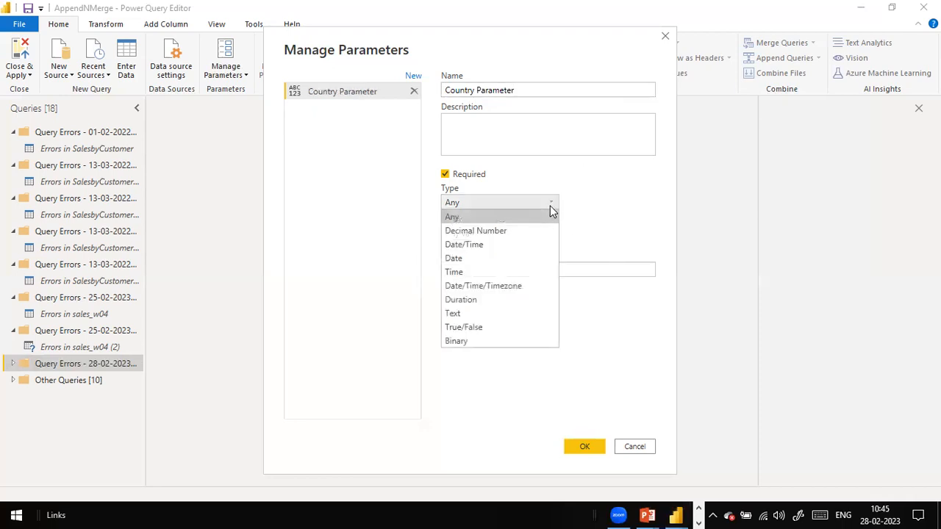
click(550, 205)
click(542, 203)
click(474, 309)
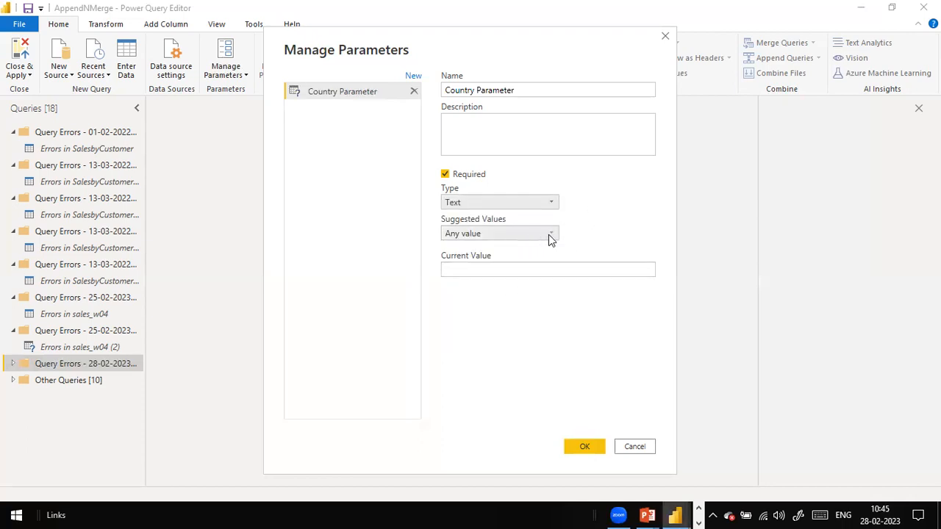
View the suggested values options, check the PowerPoint slide "How to create 3 different types of Parameters", and return to the Manage Parameters dialog
click(549, 235)
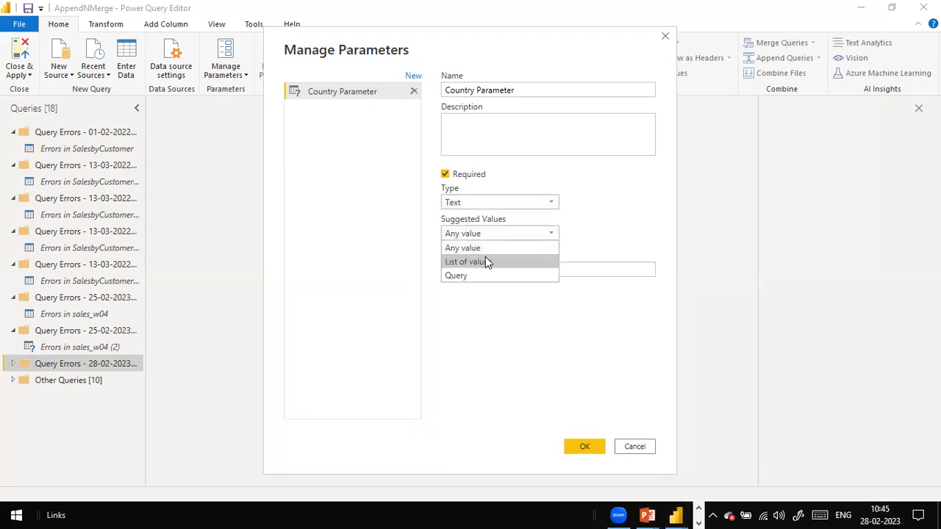
click(589, 188)
key(alt+Tab)
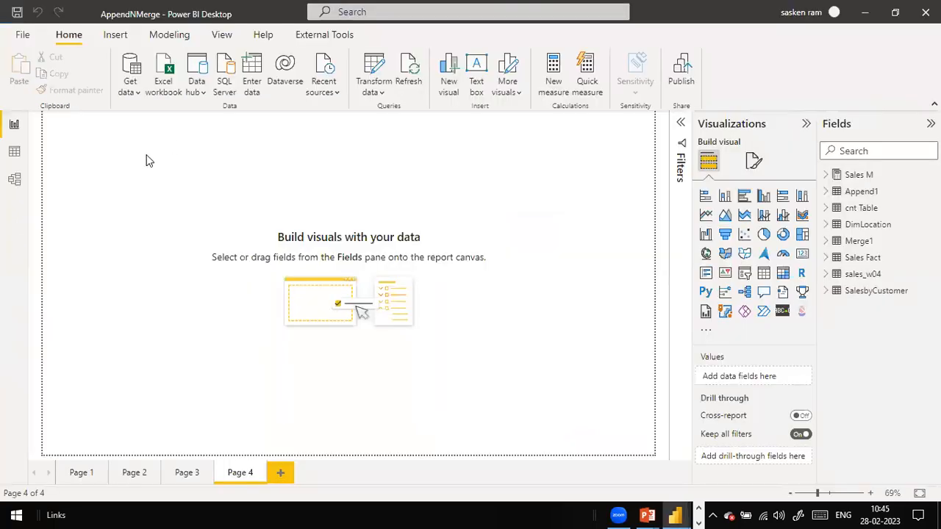
key(alt+Tab)
key(alt+Tab)
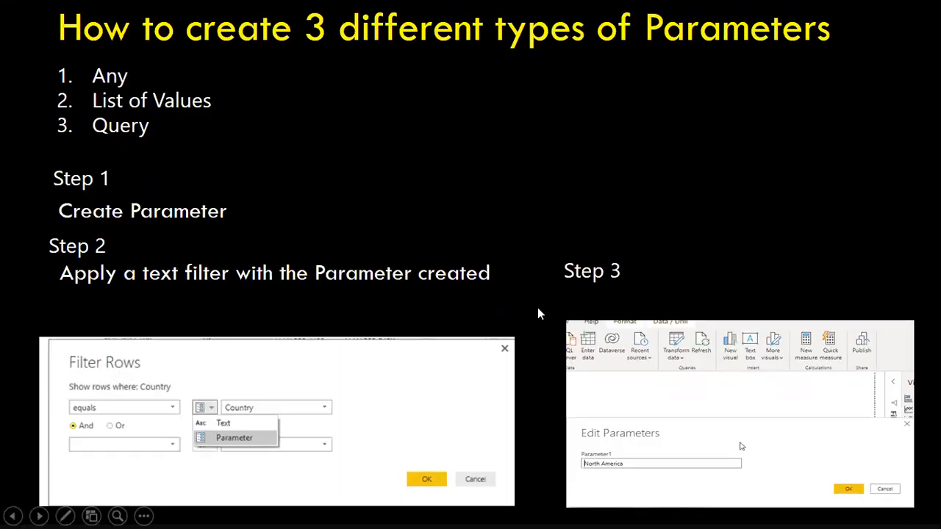
key(alt+Tab)
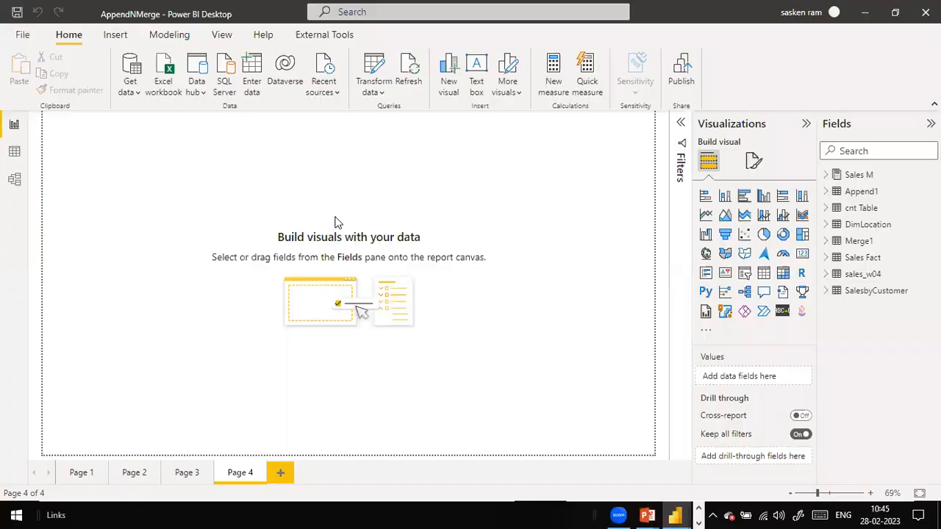
key(alt+Tab)
key(alt+Tab)
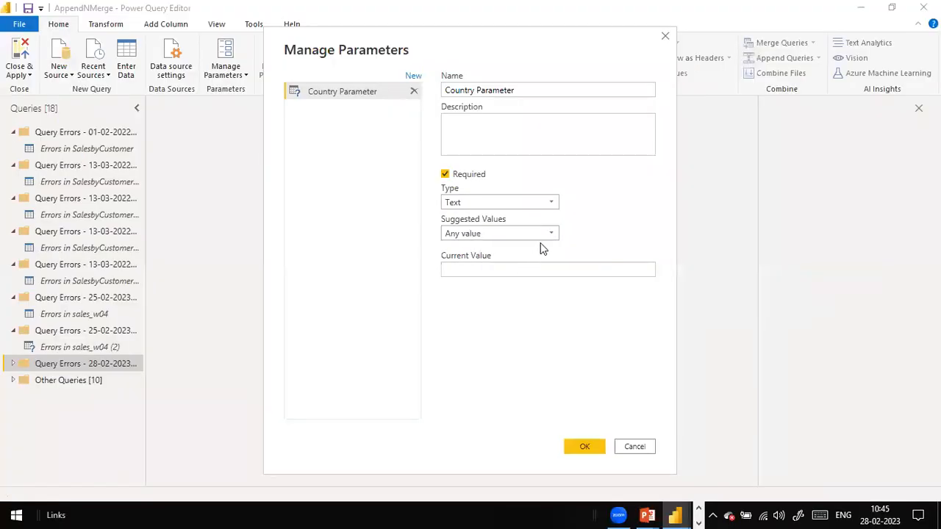
Choose Any value for the suggested values, enter United States as the current value, and create the parameter
click(552, 235)
click(482, 249)
click(469, 270)
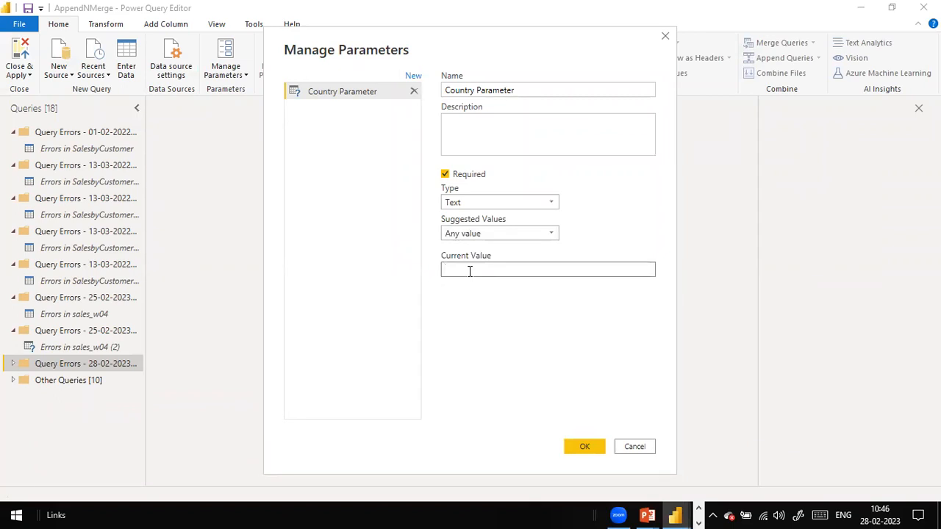
text(United States)
click(449, 128)
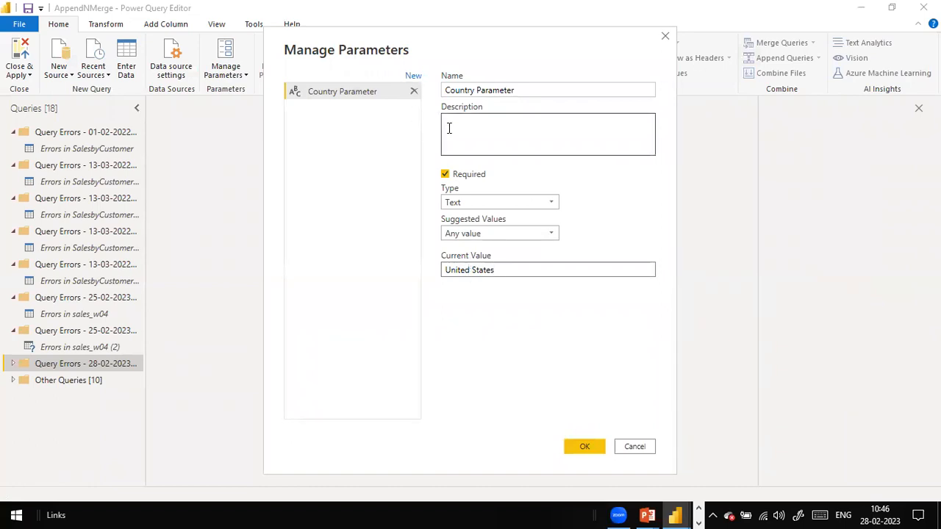
click(585, 447)
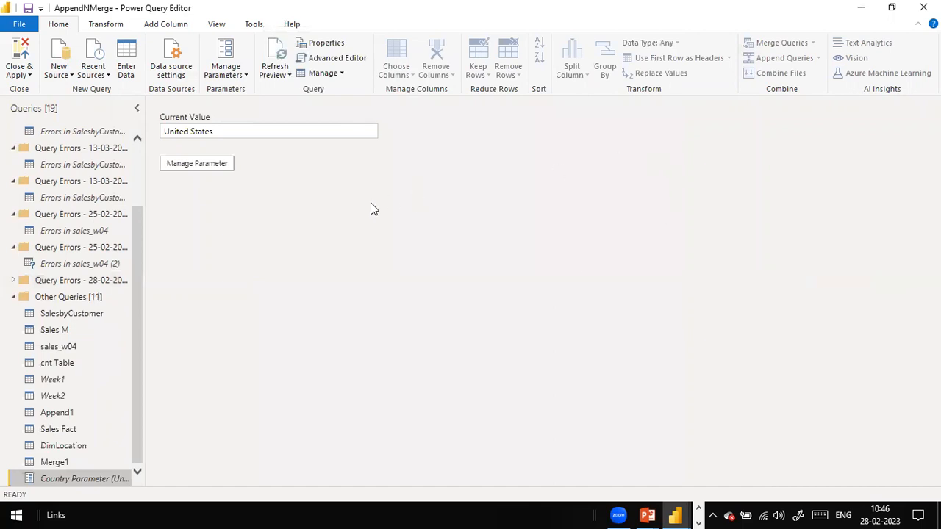
Start an Equals text filter on the Country column of the sales_w04 query and reposition the Filter Rows dialog
click(58, 348)
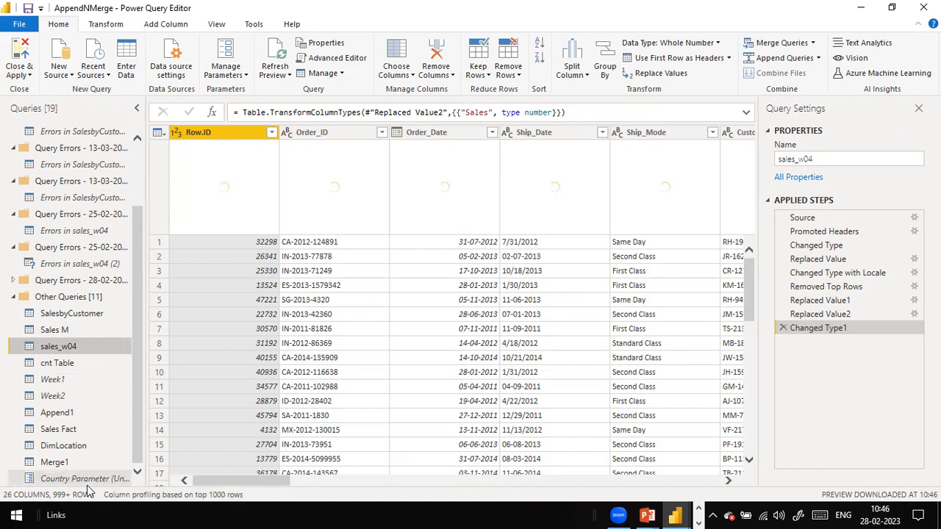
drag(241, 482, 372, 482)
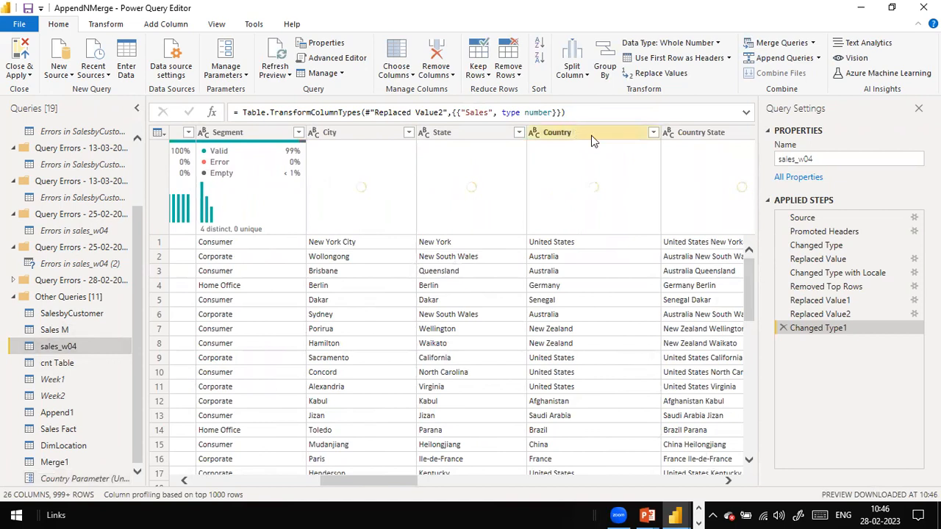
click(654, 136)
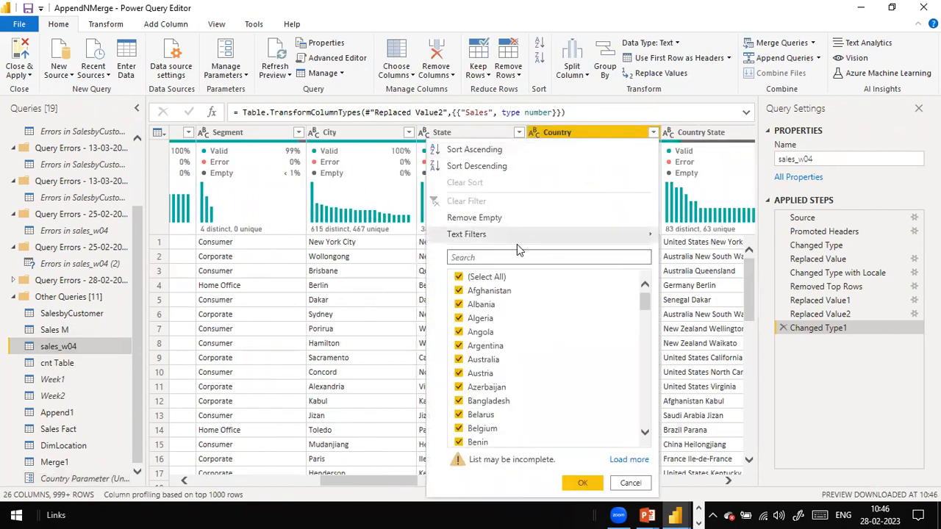
mouse_move(599, 235)
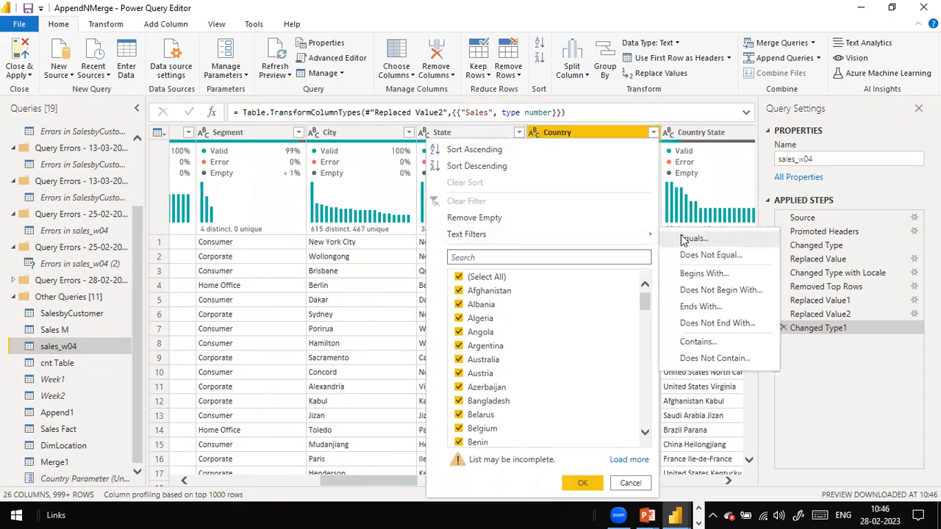
click(678, 237)
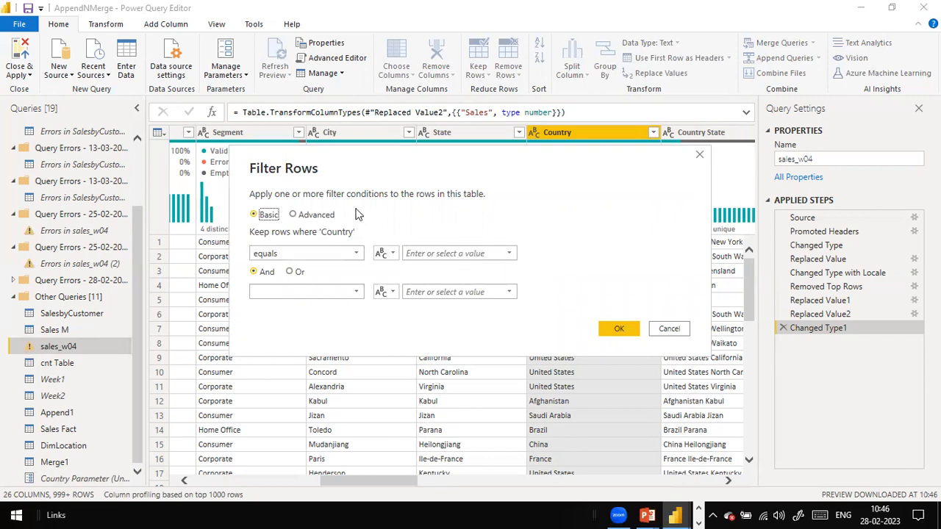
drag(329, 179, 340, 228)
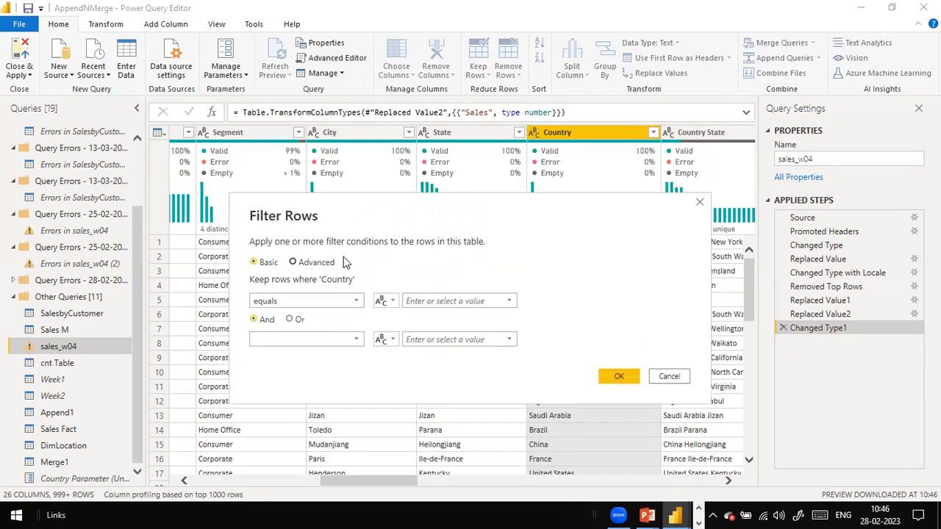
Launch Epic Pen from the desktop, ignore its update notice, and park its toolbar clear of the Filter Rows dialog
click(700, 516)
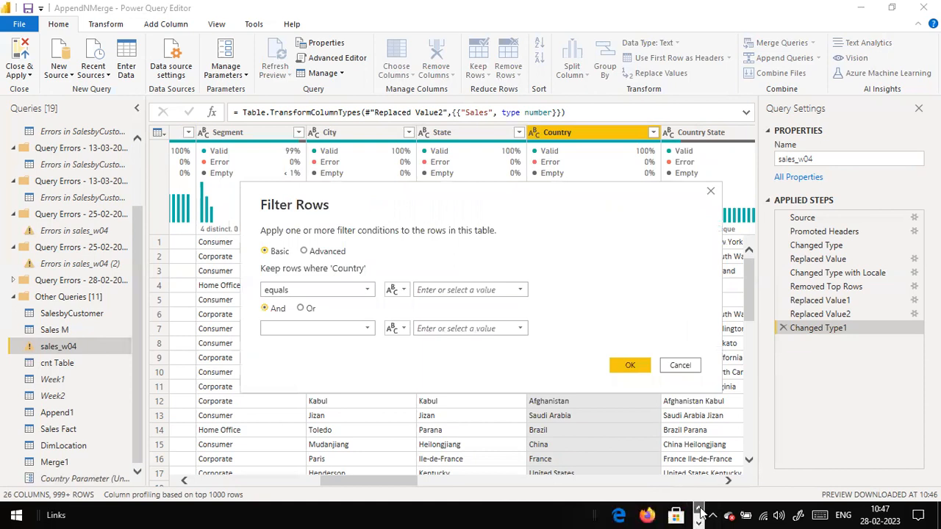
key(super+d)
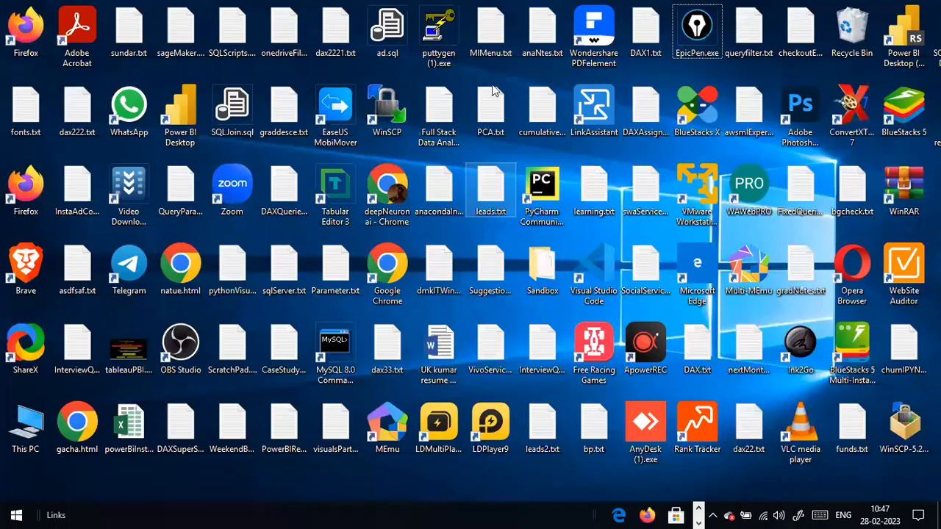
key(super+d)
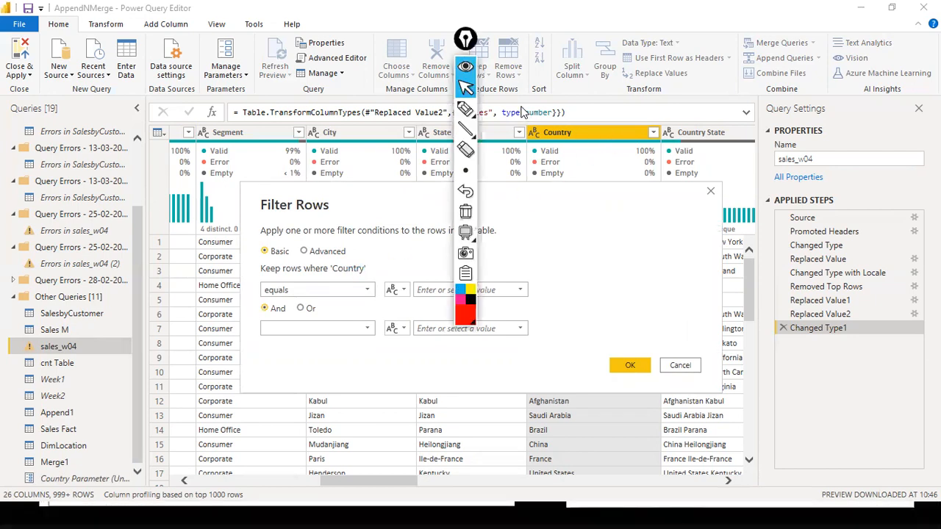
drag(462, 41, 792, 292)
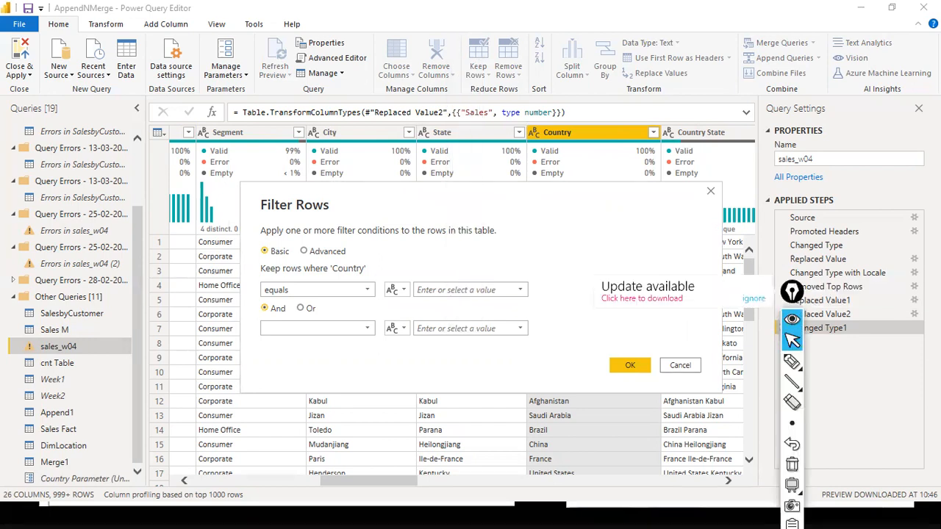
click(761, 300)
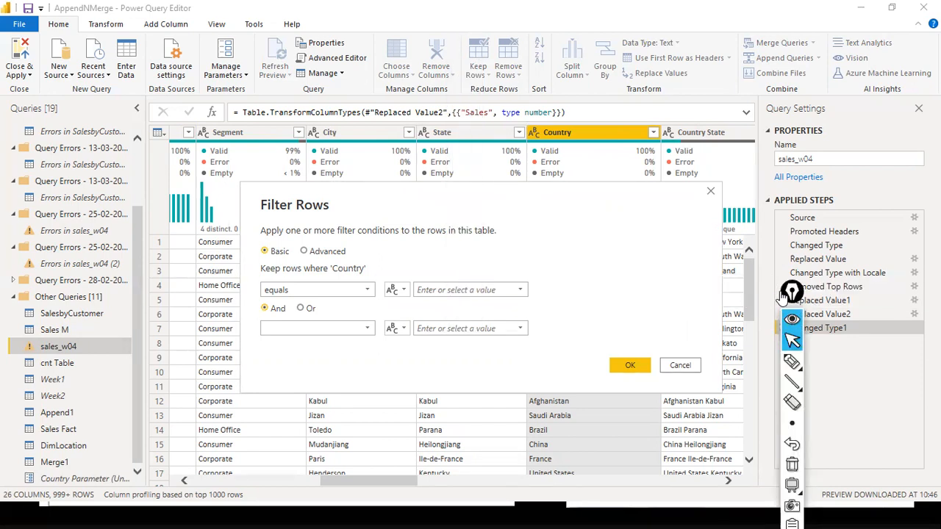
drag(791, 292, 863, 408)
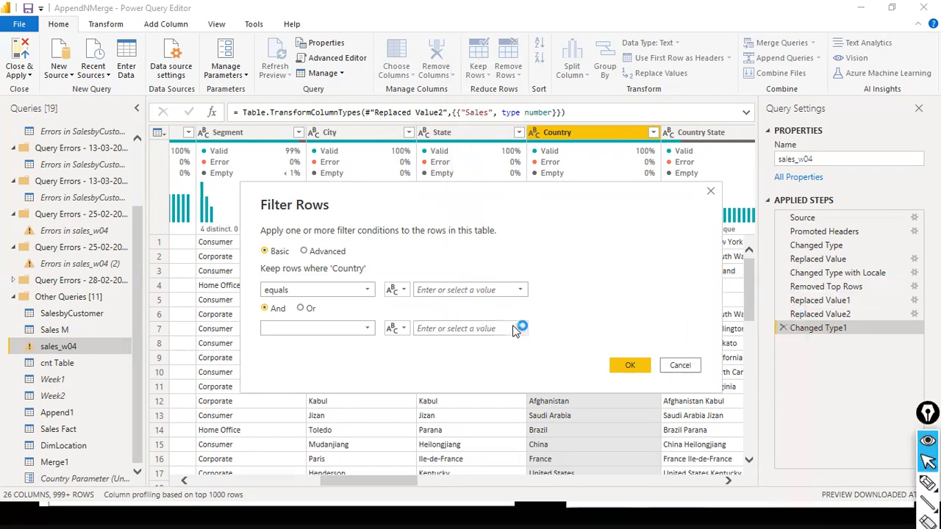
Draw a red arrow pointing down at the 'Country' column name in the Filter Rows dialog, and return to the normal cursor
key(ctrl+shift+a)
drag(355, 208, 356, 270)
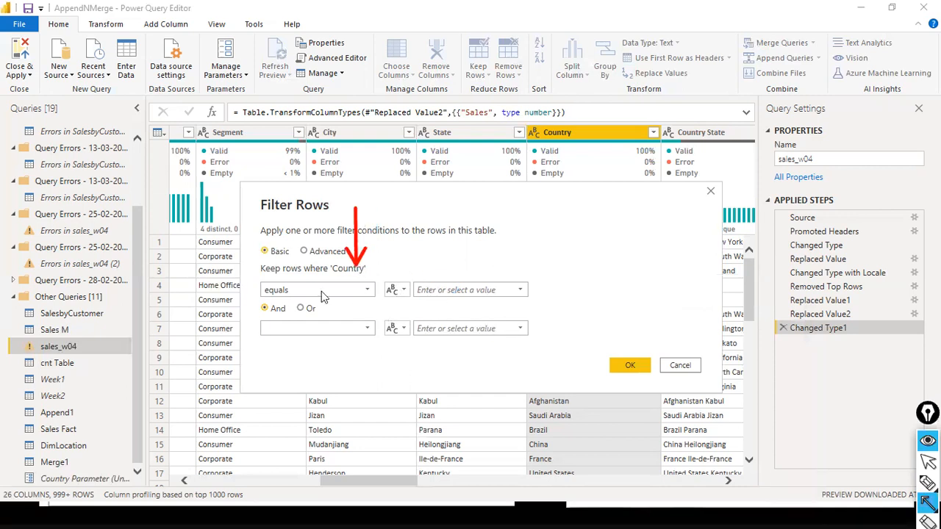
key(ctrl+shift+2)
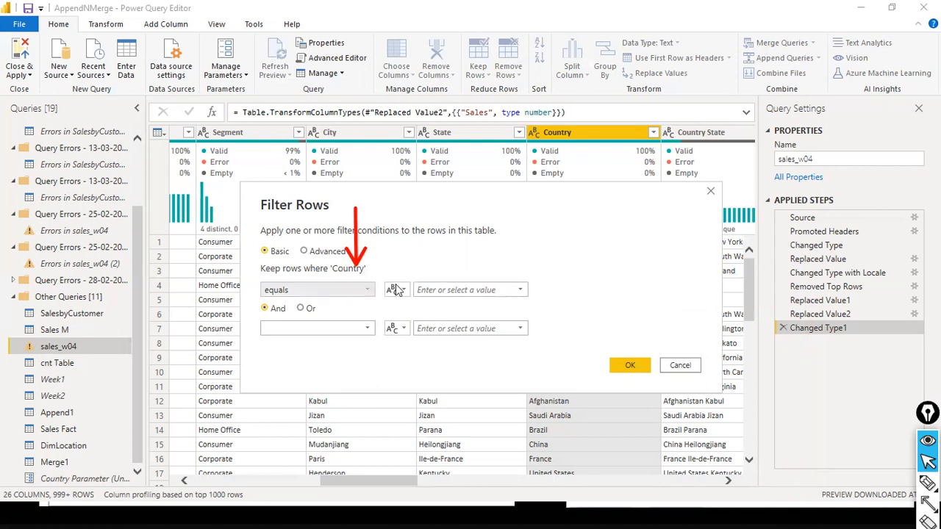
Look through the country values offered for the first filter condition and close the list without choosing one
click(522, 291)
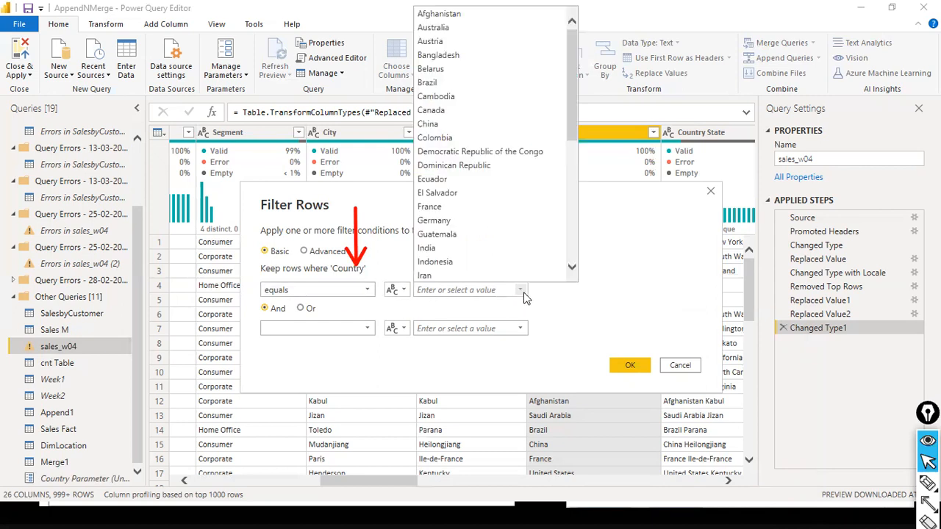
scroll(480, 150, down, 1)
scroll(477, 151, up, 1)
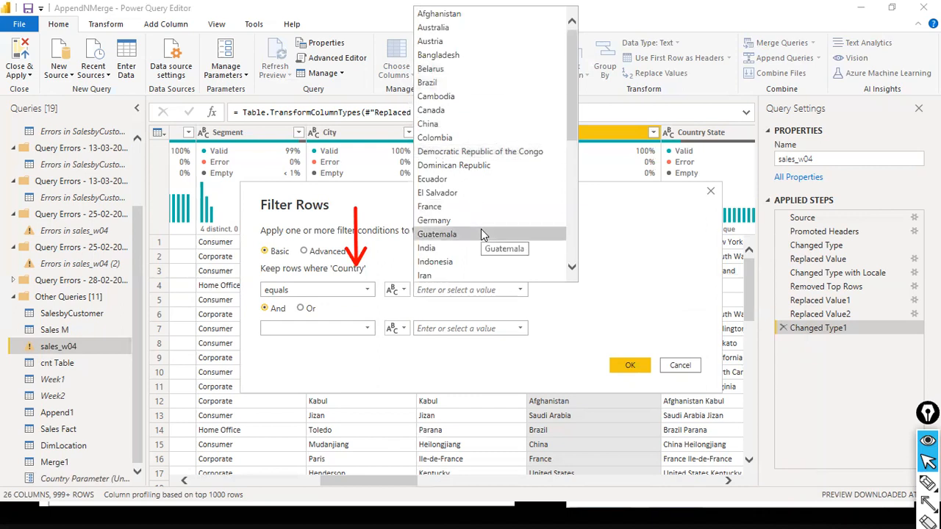
click(633, 263)
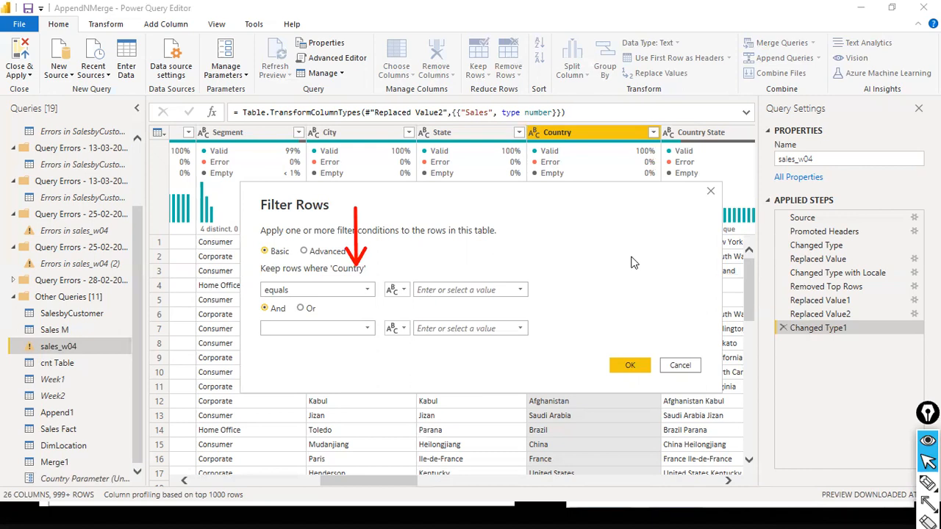
Set the Country filter's comparison value to the parameter Country Parameter, and draw an arrow from that parameter's query to the value
click(403, 290)
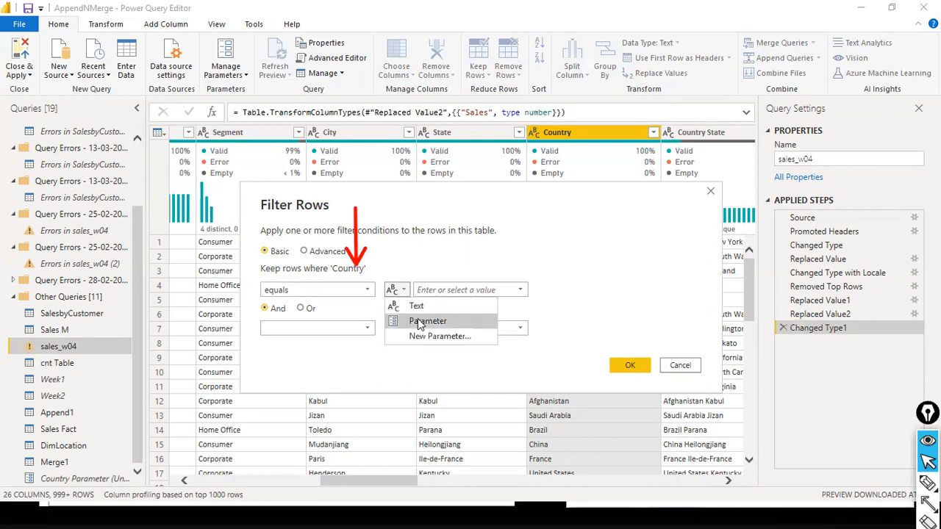
click(420, 322)
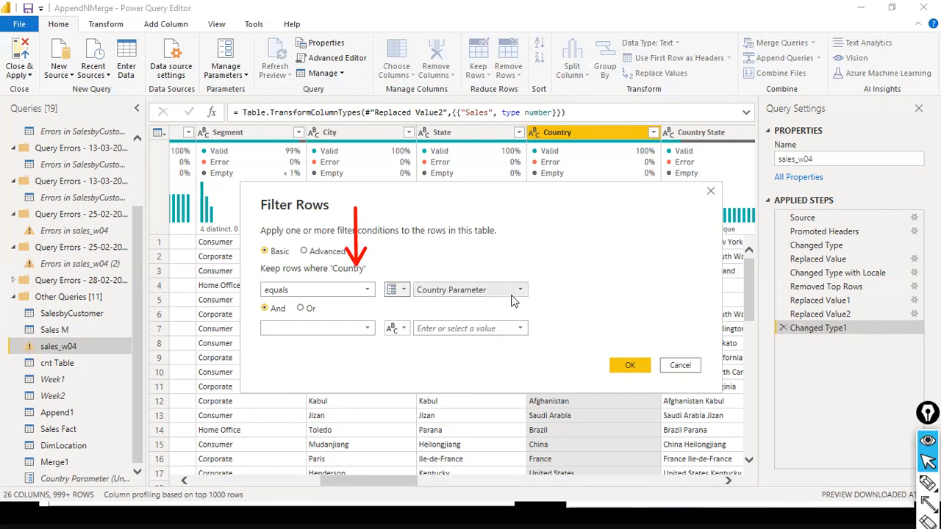
mouse_move(92, 479)
mouse_down()
mouse_move(244, 428)
mouse_move(392, 357)
mouse_move(427, 320)
mouse_move(411, 294)
mouse_up()
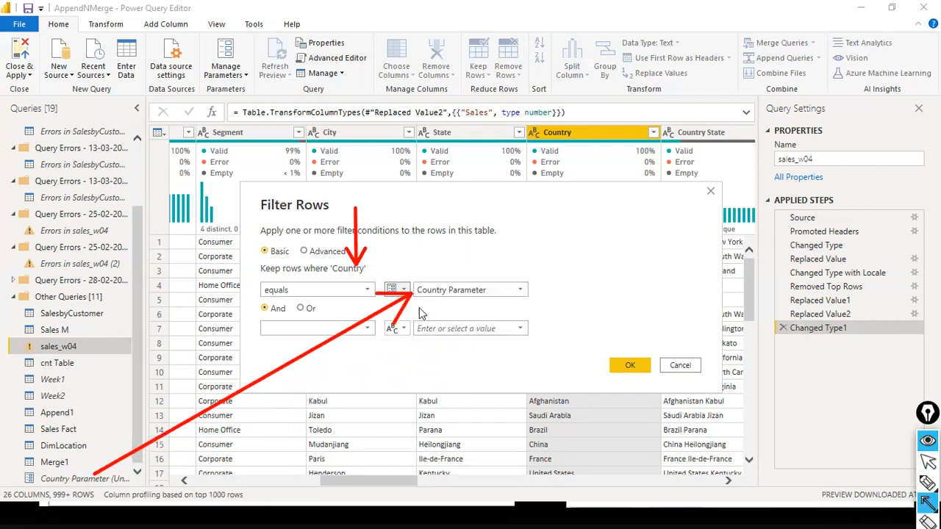
Confirm the filter keeping sales_w04 rows where Country equals Country Parameter, and close the Power Query Editor with the changes applied
key(ctrl+shift+2)
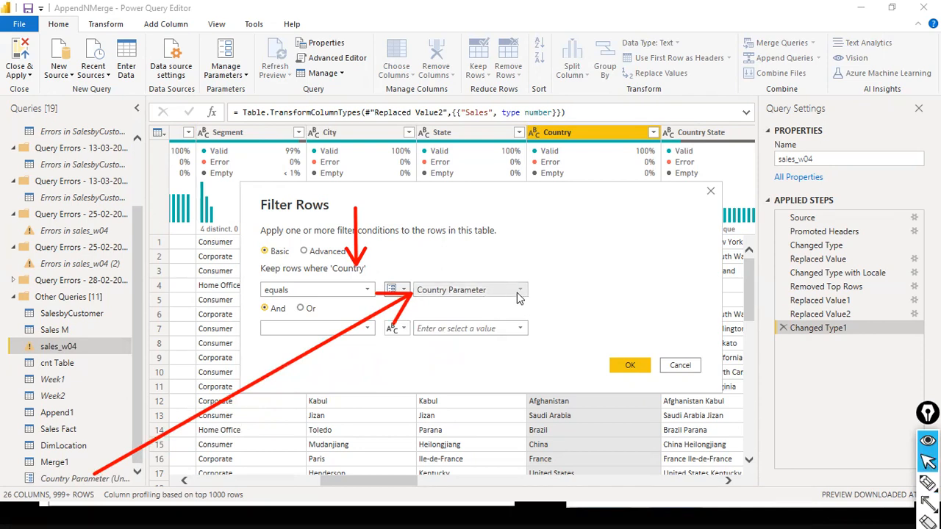
click(518, 292)
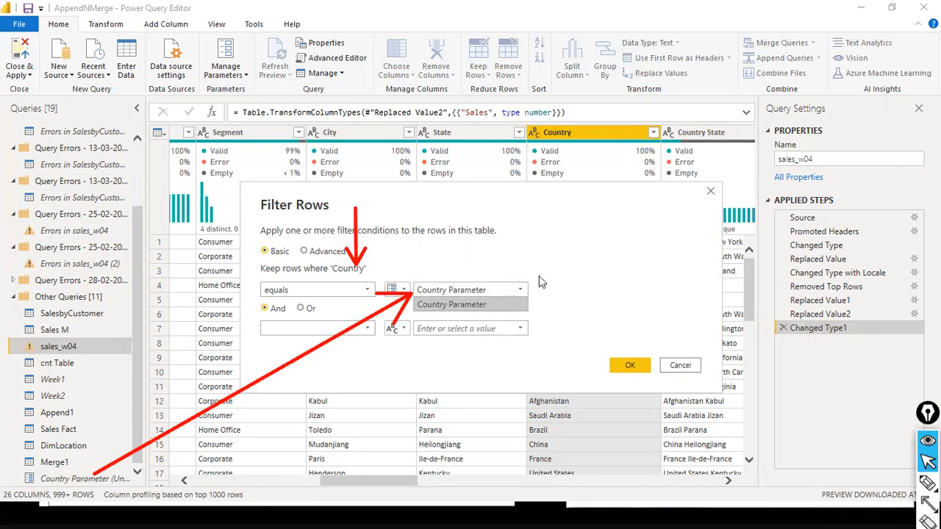
click(708, 289)
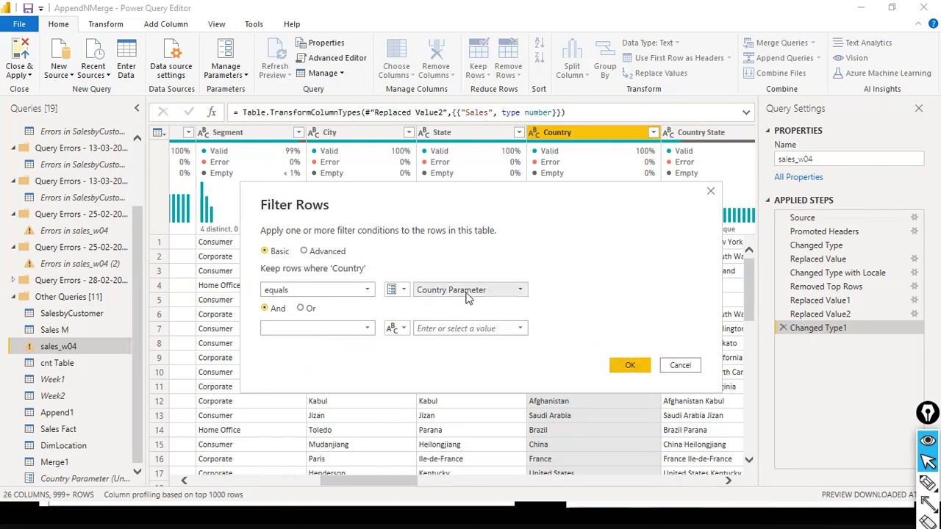
click(635, 364)
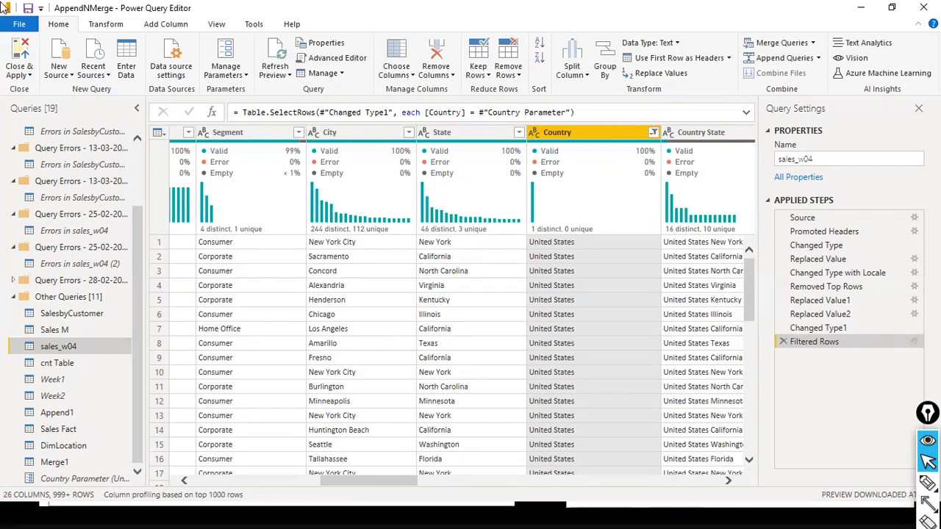
click(22, 25)
click(52, 48)
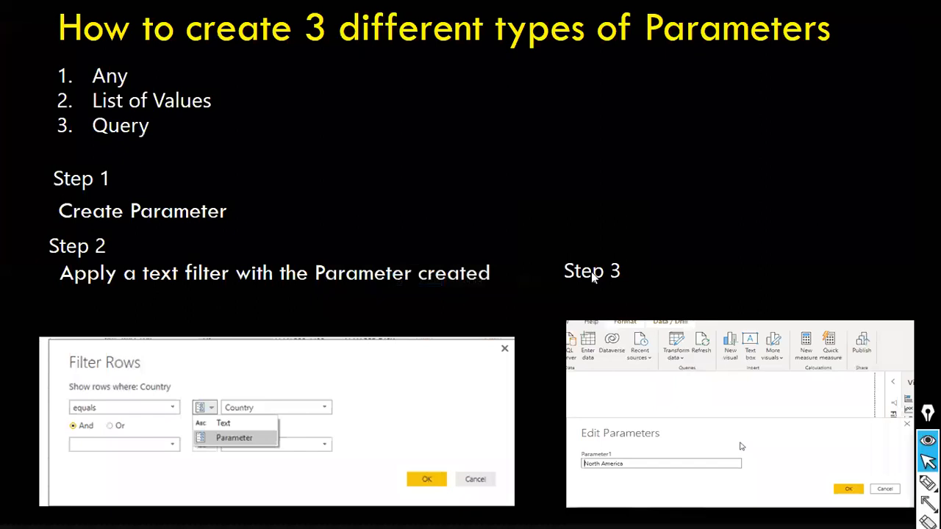
Look through the open windows for the Power BI Desktop report
key(alt+Tab)
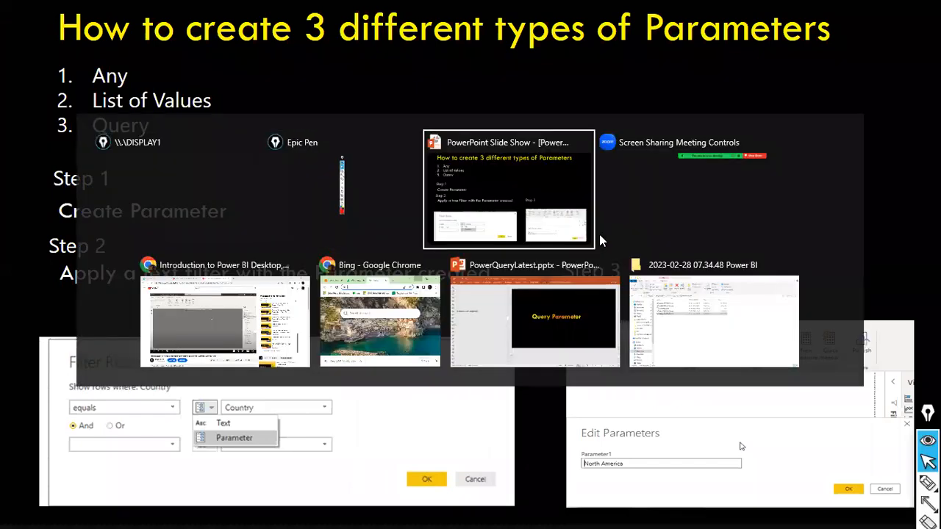
key(Tab)
key(Tab)
key(Tab)
key(Tab)
key(Tab)
key(Tab)
key(Tab)
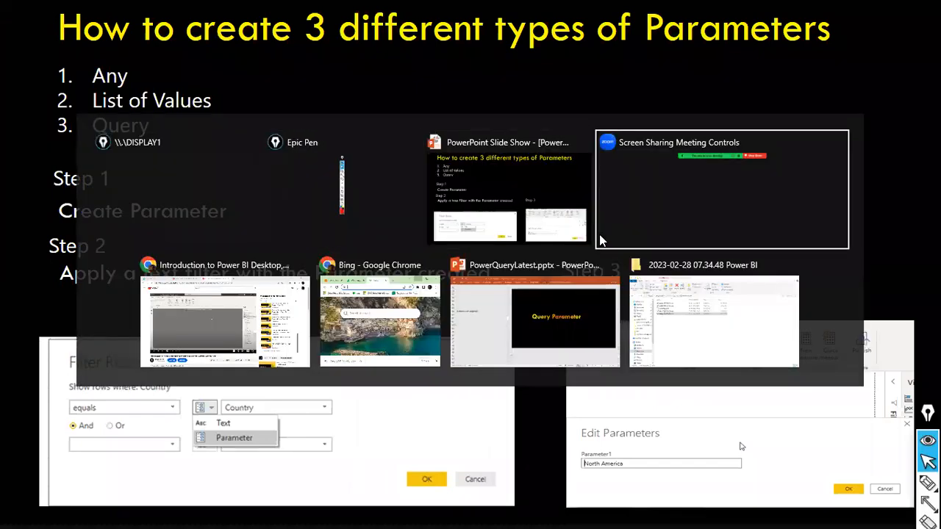
key(Tab)
key(Tab)
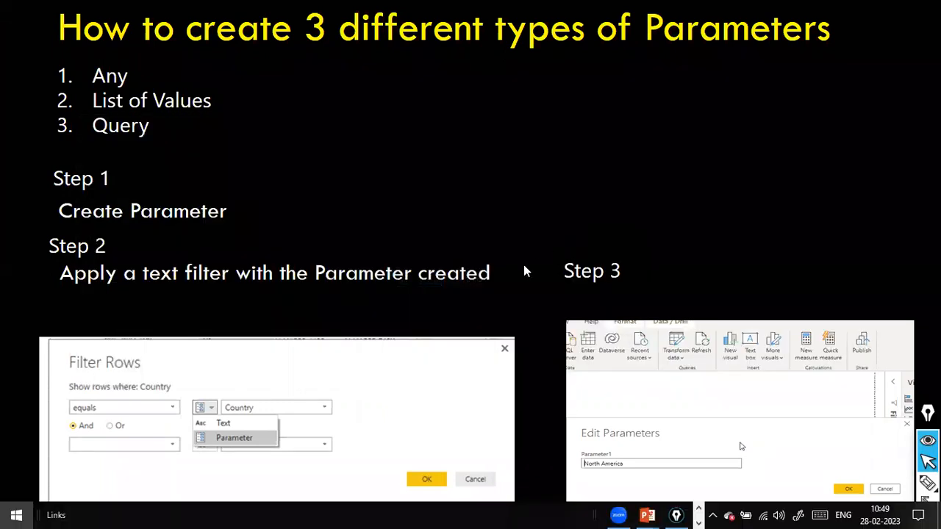
key(super)
text(power i)
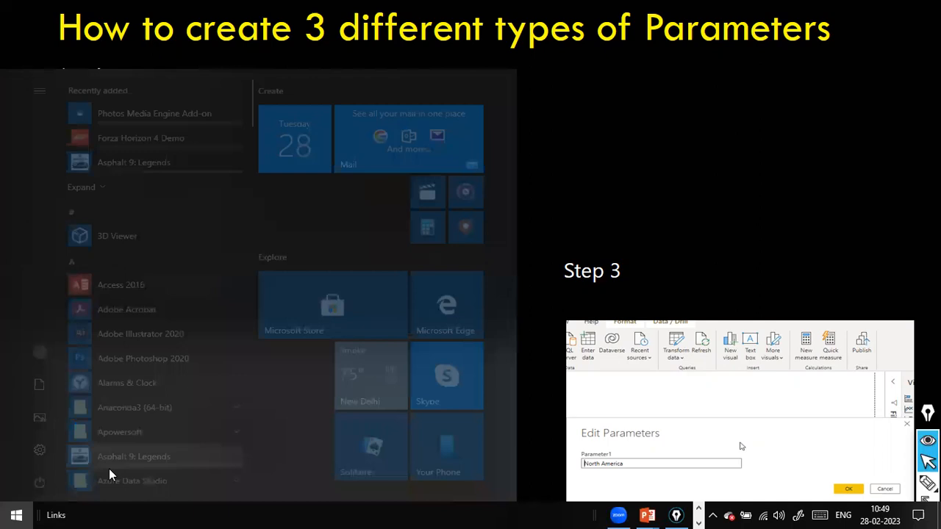
key(BackSpace)
text(bbi)
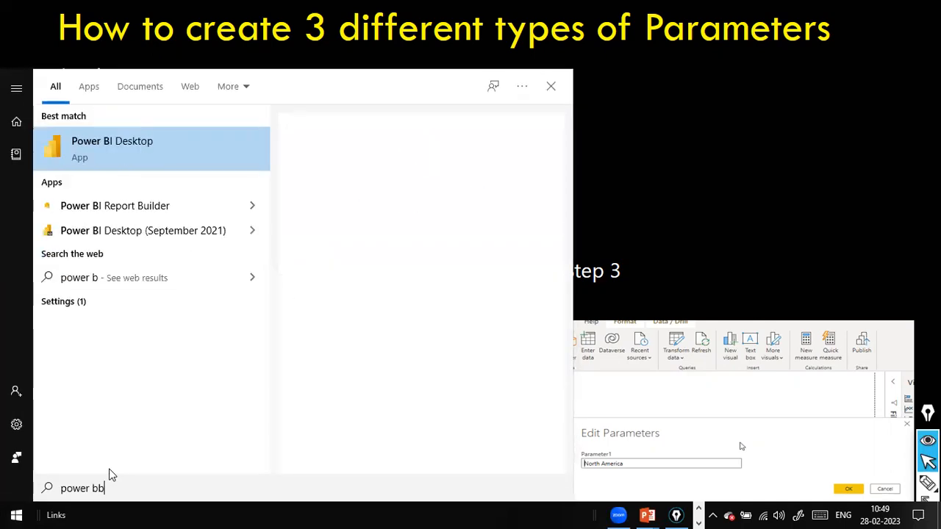
key(BackSpace)
key(BackSpace)
key(BackSpace)
text(i desktop)
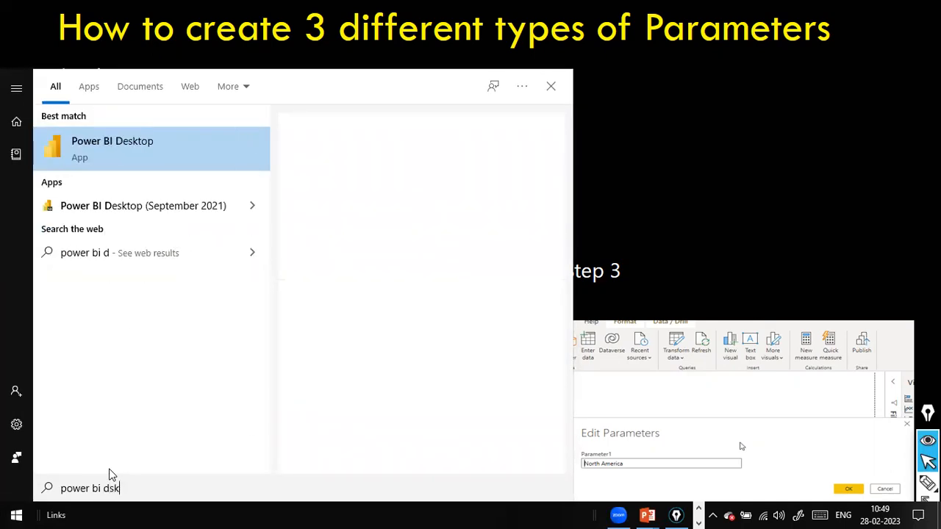
key(BackSpace)
key(BackSpace)
key(BackSpace)
key(BackSpace)
text(eskotp)
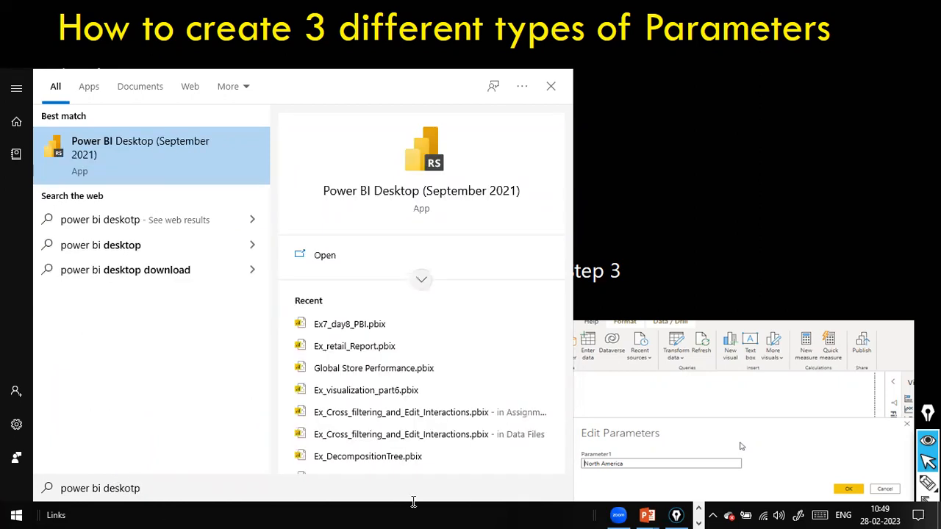
click(698, 509)
click(698, 509)
click(699, 509)
click(699, 510)
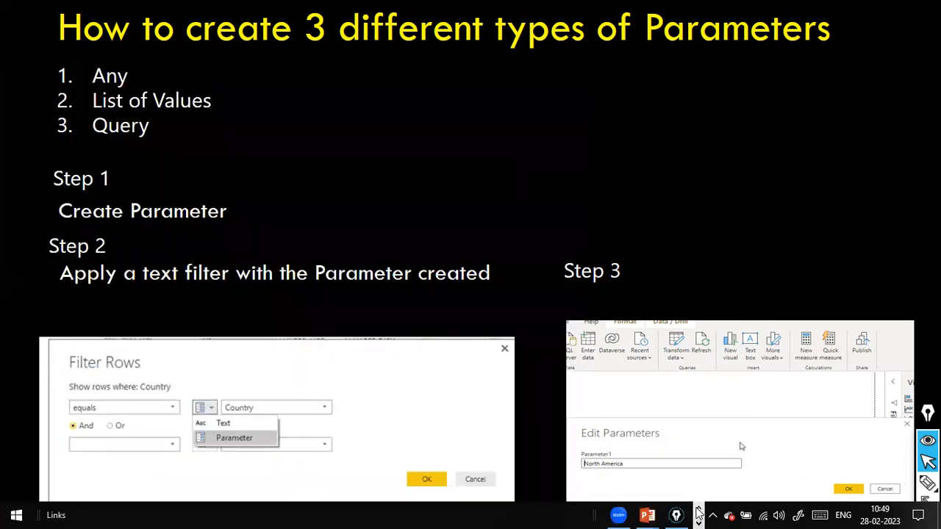
Check the list of running windows once more for a Power BI Desktop session
key(alt+Tab)
key(alt+Tab)
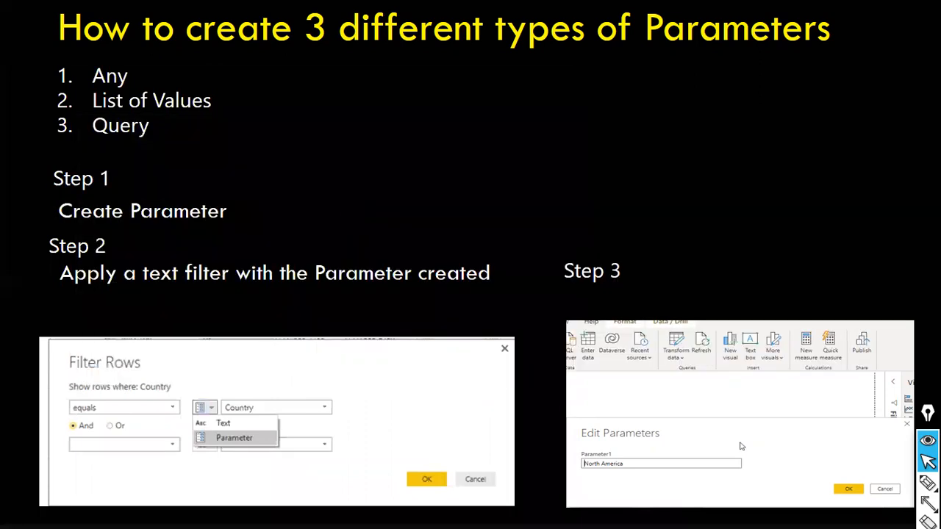
key(alt+Tab)
key(Tab)
key(Tab)
key(Tab)
key(Tab)
key(Tab)
key(Tab)
key(Tab)
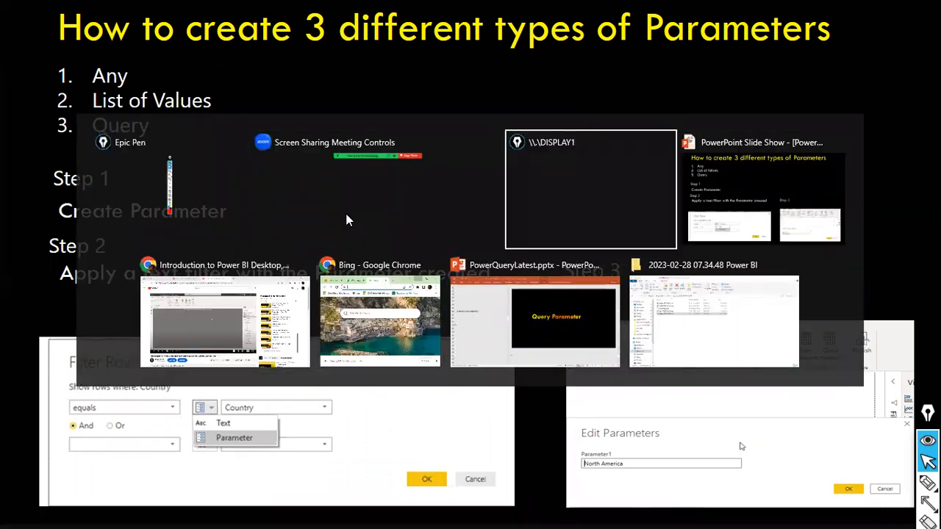
Search Windows for power bi desktop, open its recent file AppendNMerge.pbix, and open the Power Query Editor
key(super)
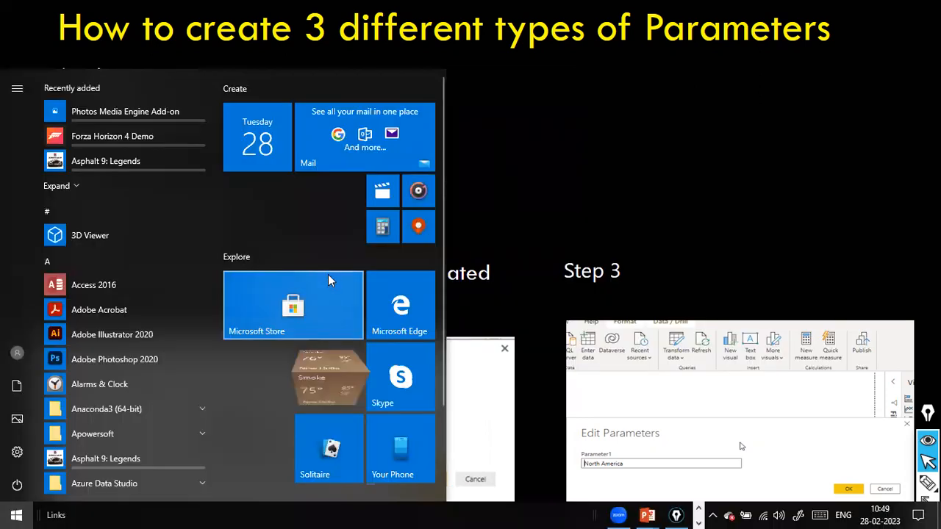
text(power bi desktop)
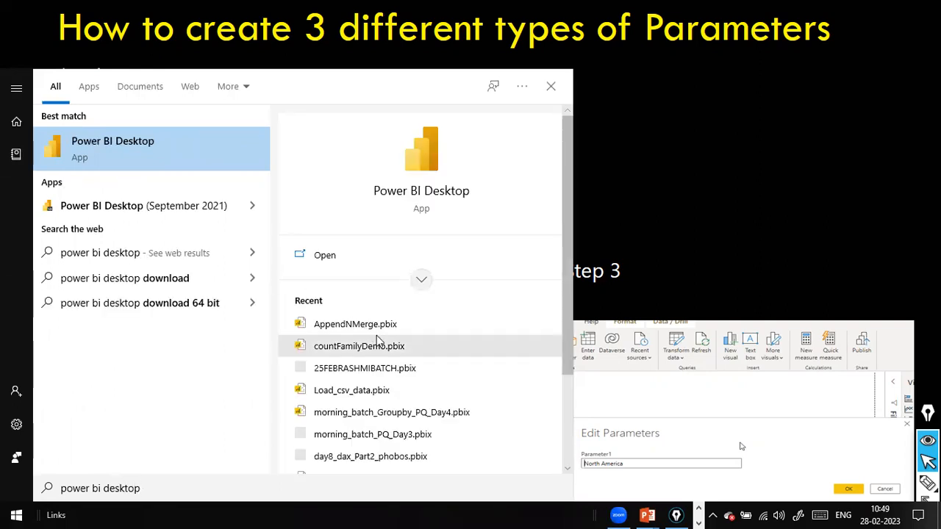
click(376, 333)
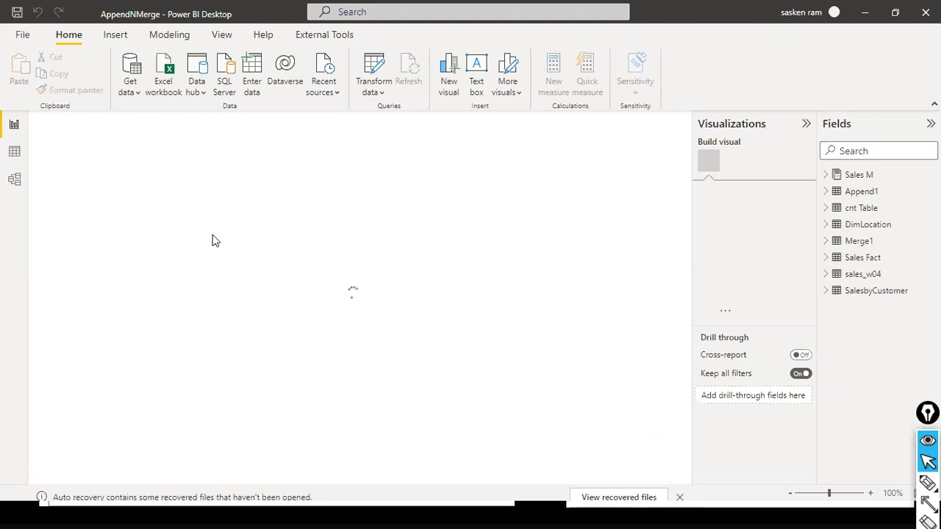
click(382, 94)
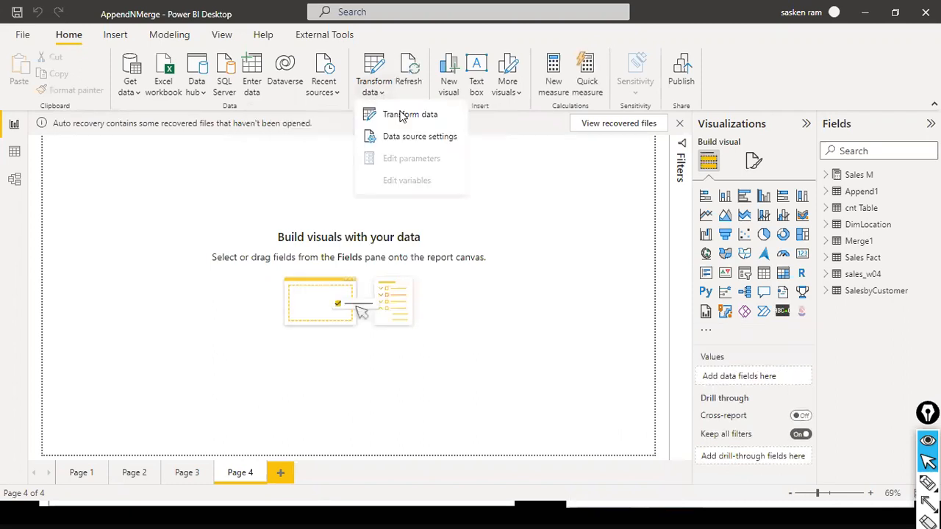
click(402, 116)
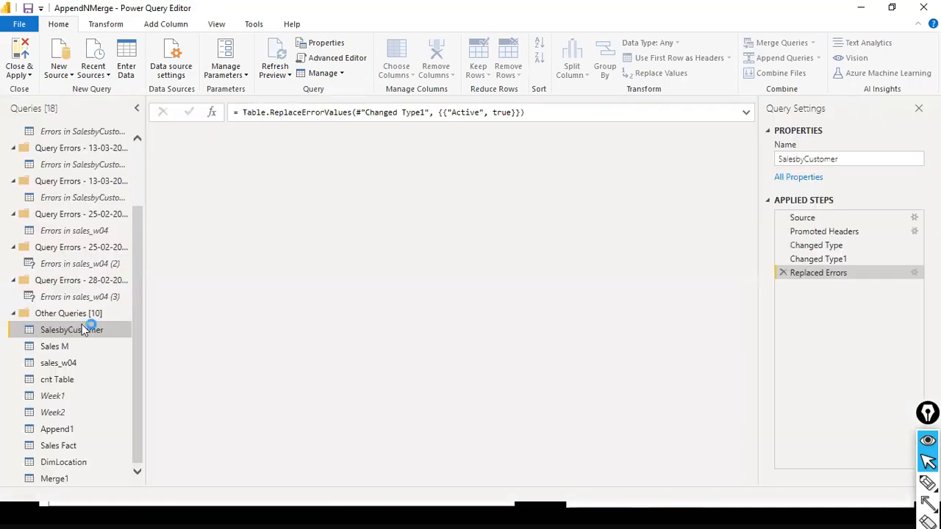
Collapse the Other Queries group, start a new parameter and name it Country Parameter
click(14, 313)
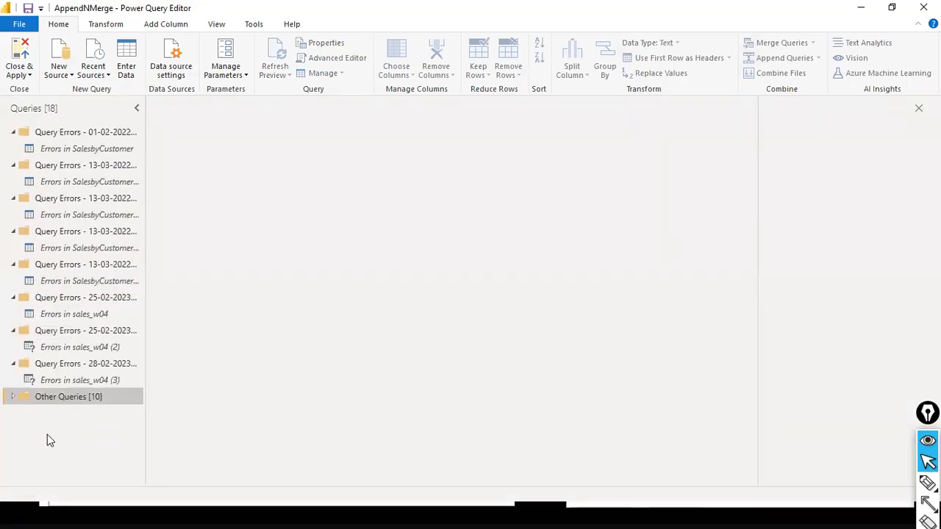
right_click(47, 441)
click(91, 435)
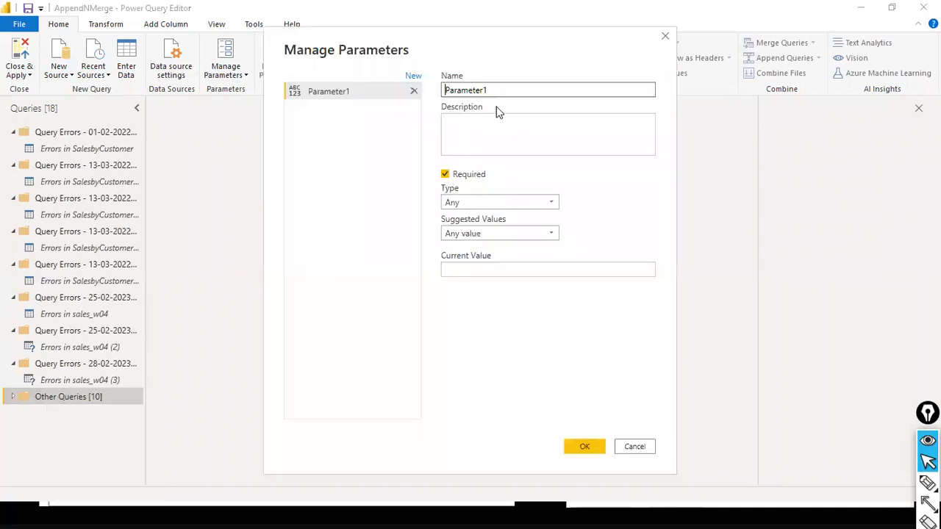
text(Co)
text(utnr)
text(y)
key(BackSpace)
key(BackSpace)
key(BackSpace)
key(BackSpace)
key(BackSpace)
text(ntry)
key(End)
key(BackSpace)
Set the parameter's type to Text and its current value to United States, and create it
click(495, 204)
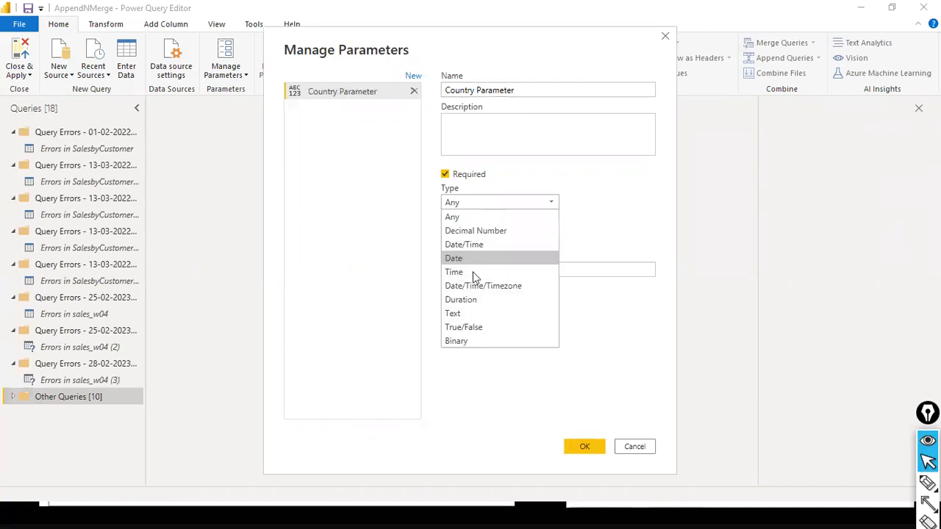
click(463, 312)
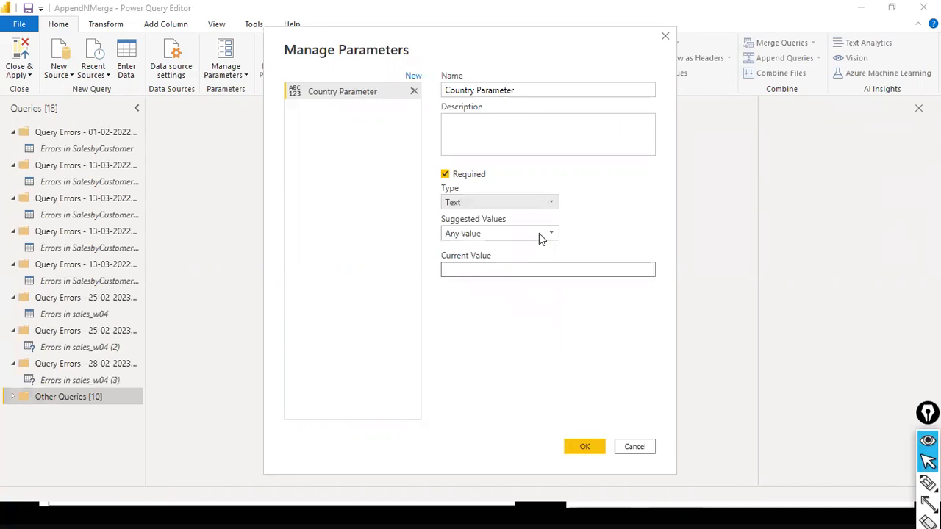
click(529, 271)
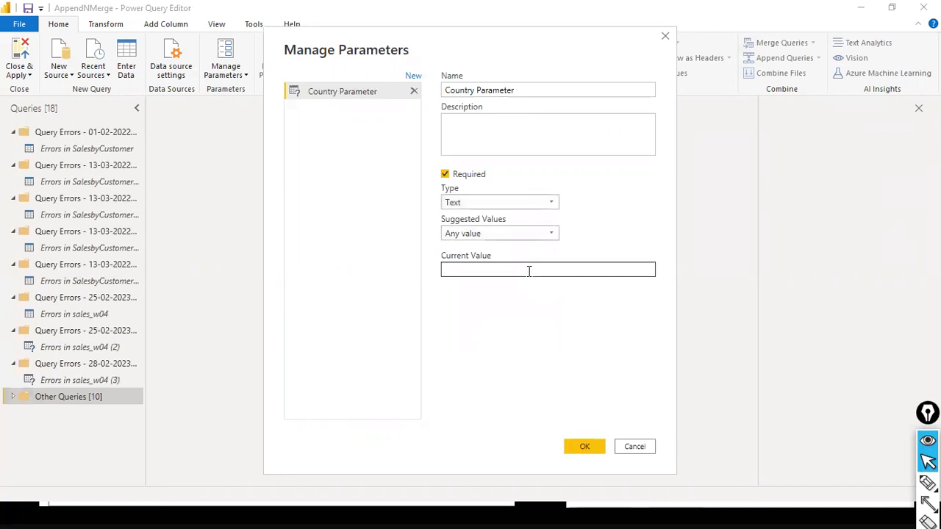
text(United States)
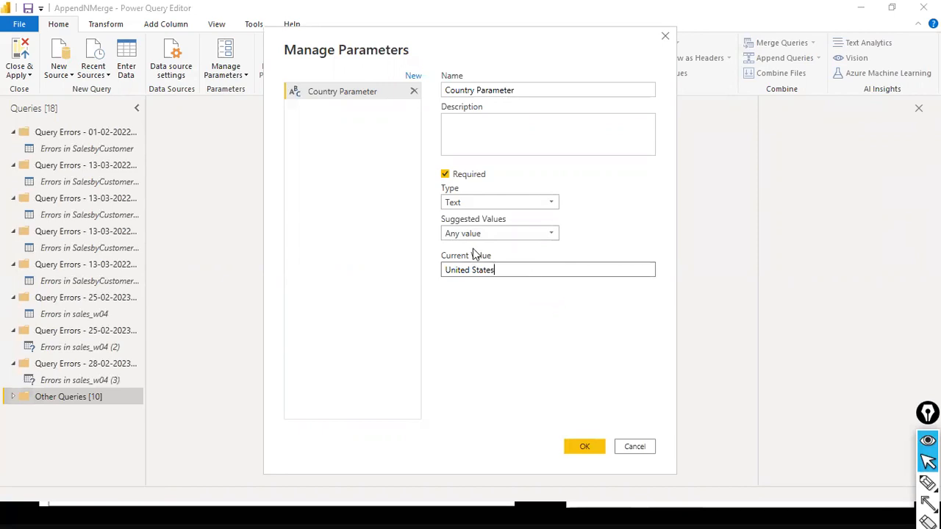
click(586, 449)
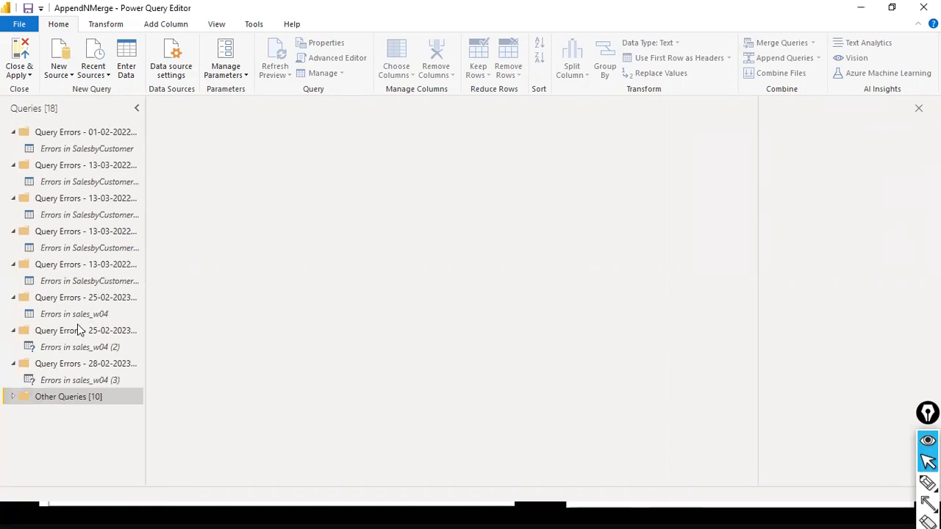
In the sales_w04 query, apply a text filter keeping rows where Country equals the parameter Country Parameter
click(59, 346)
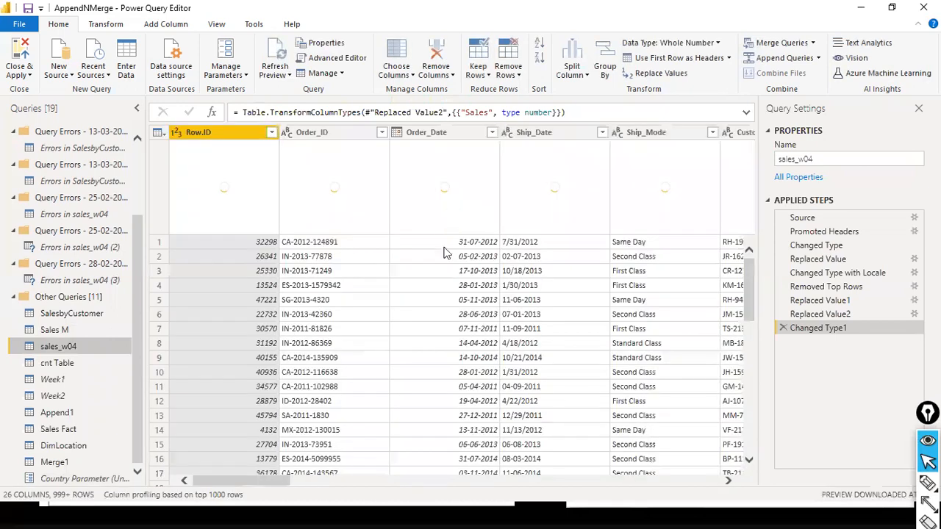
click(338, 478)
click(398, 474)
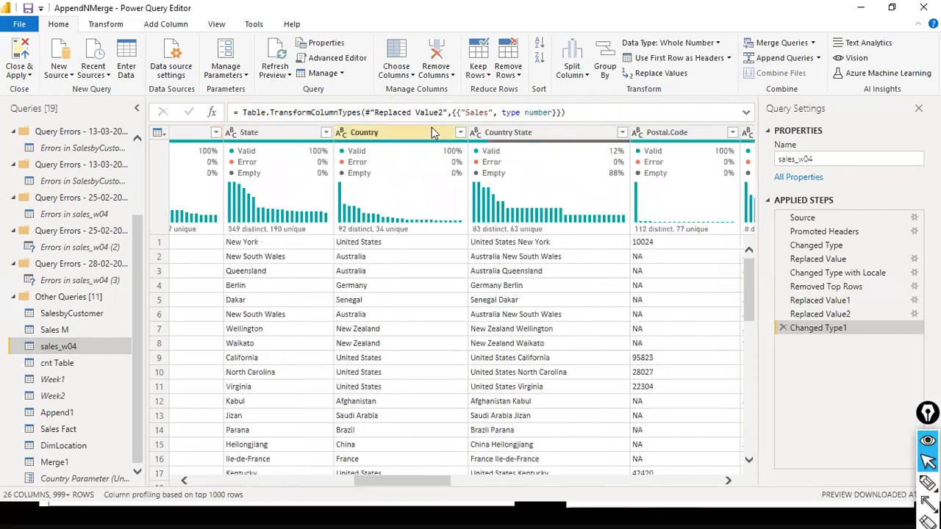
click(461, 134)
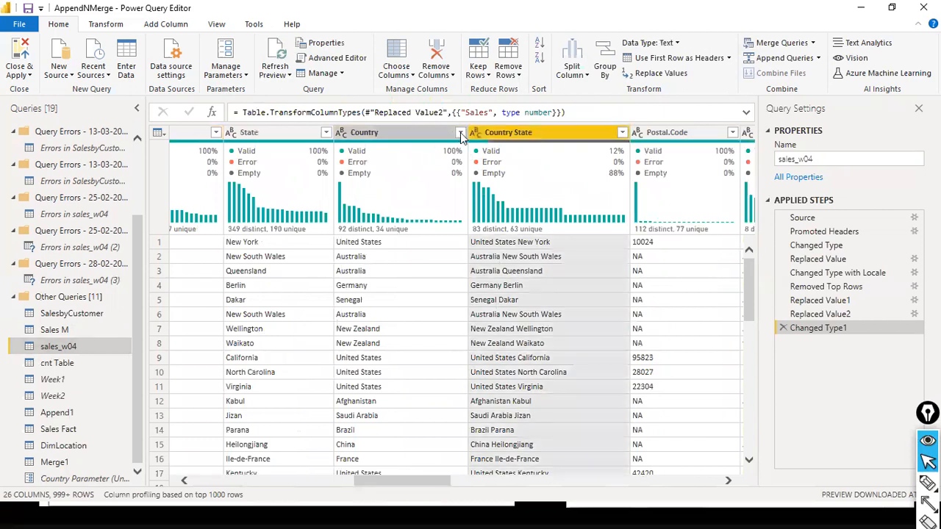
click(461, 134)
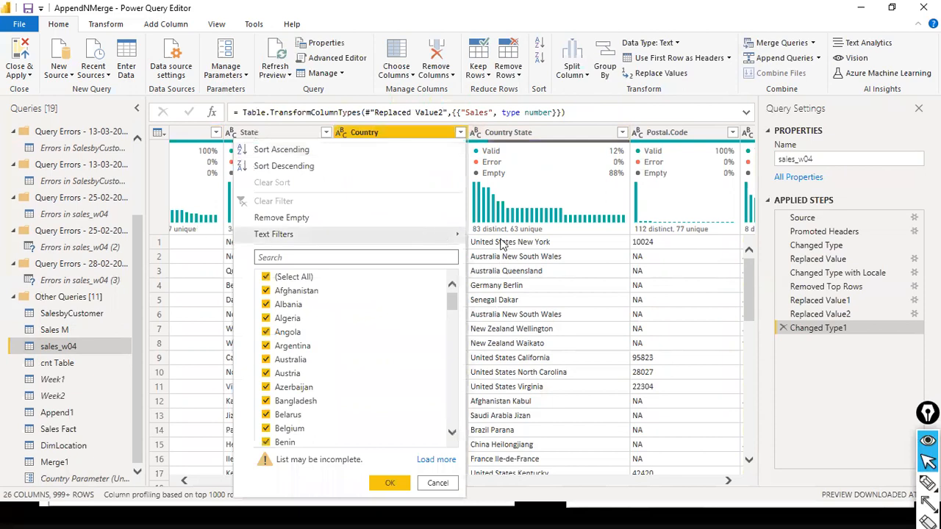
click(479, 239)
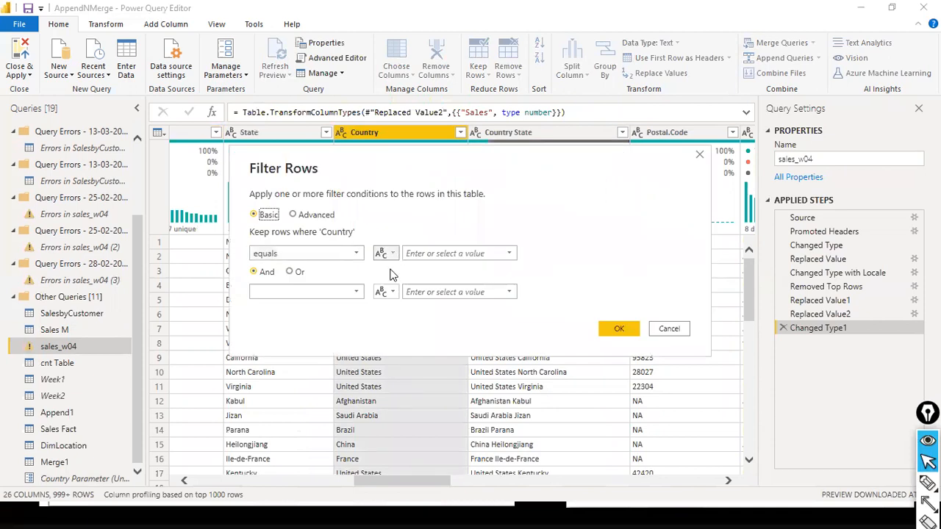
click(386, 254)
click(417, 285)
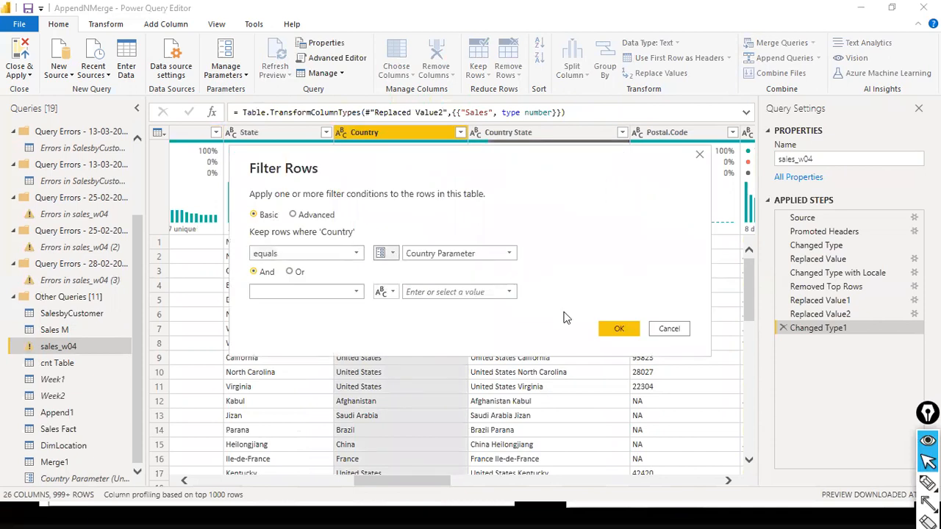
click(617, 330)
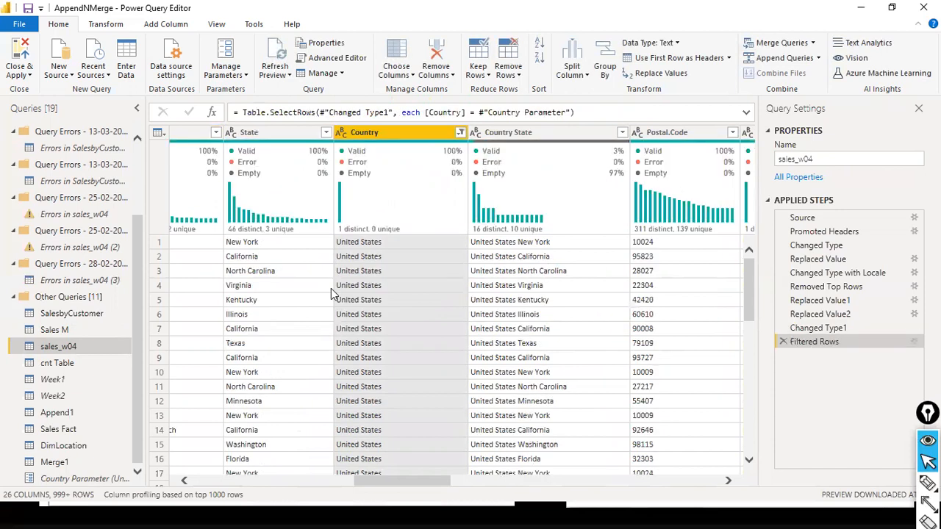
Close the Power Query Editor and apply the pending query changes to the report
click(22, 26)
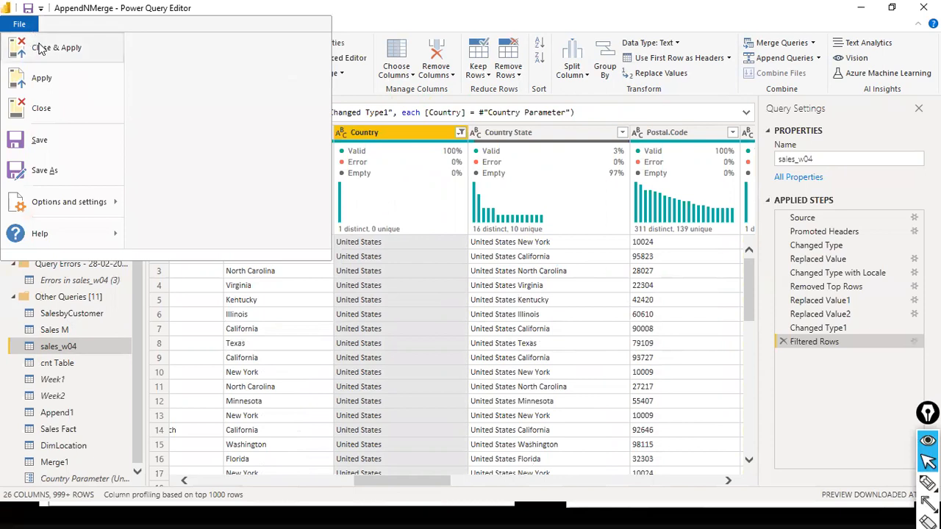
click(40, 48)
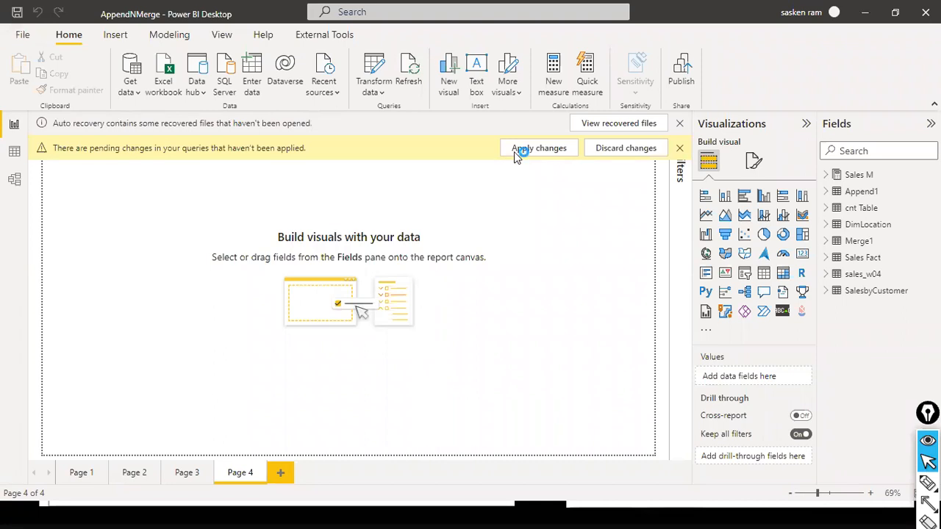
click(517, 150)
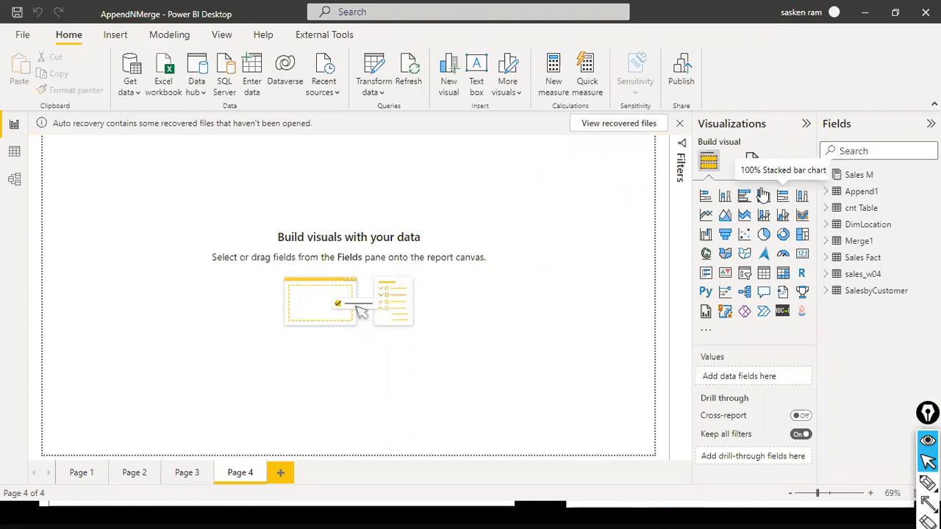
Insert a clustered column chart on Page 4 with Country from sales_w04 on the X-axis
drag(170, 201, 449, 295)
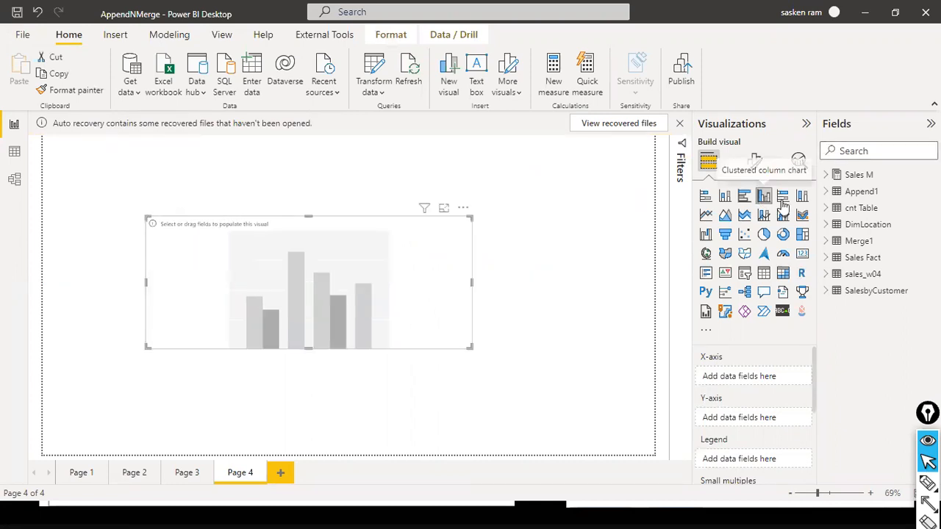
click(836, 275)
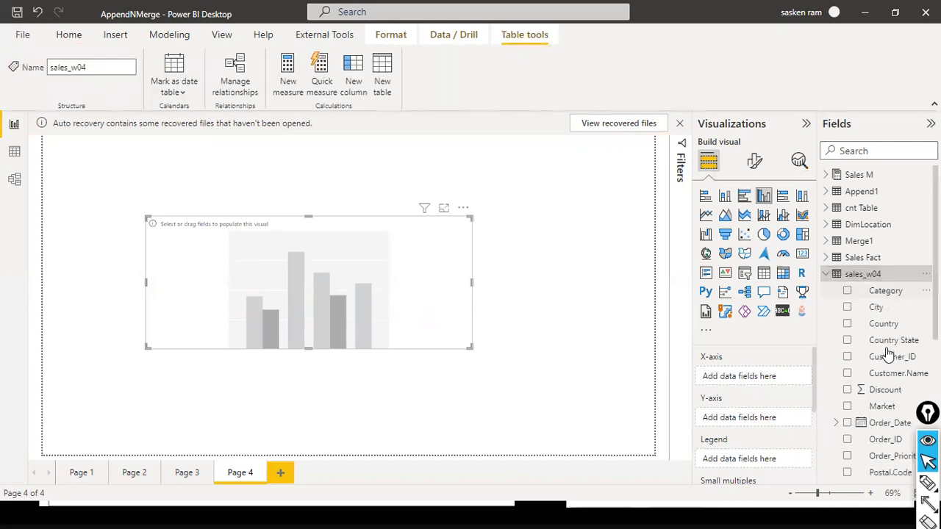
scroll(885, 360, down, 3)
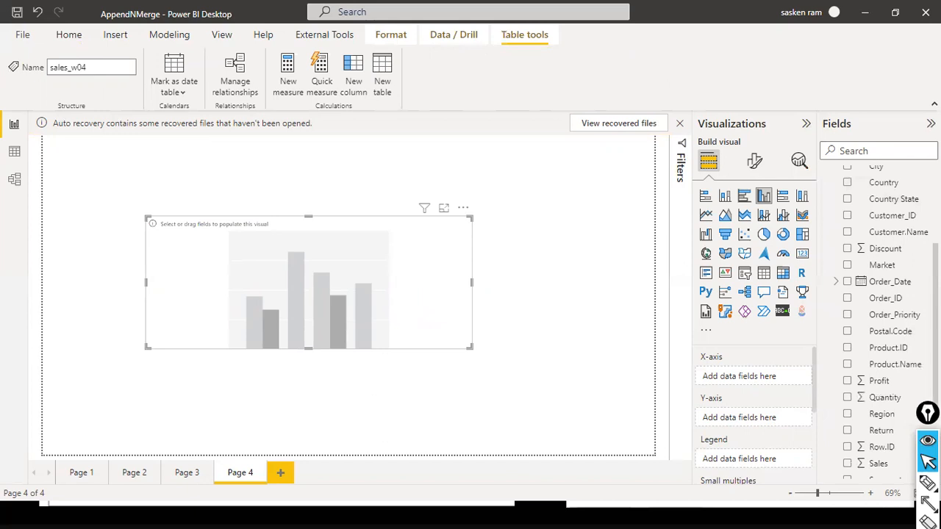
scroll(911, 309, up, 3)
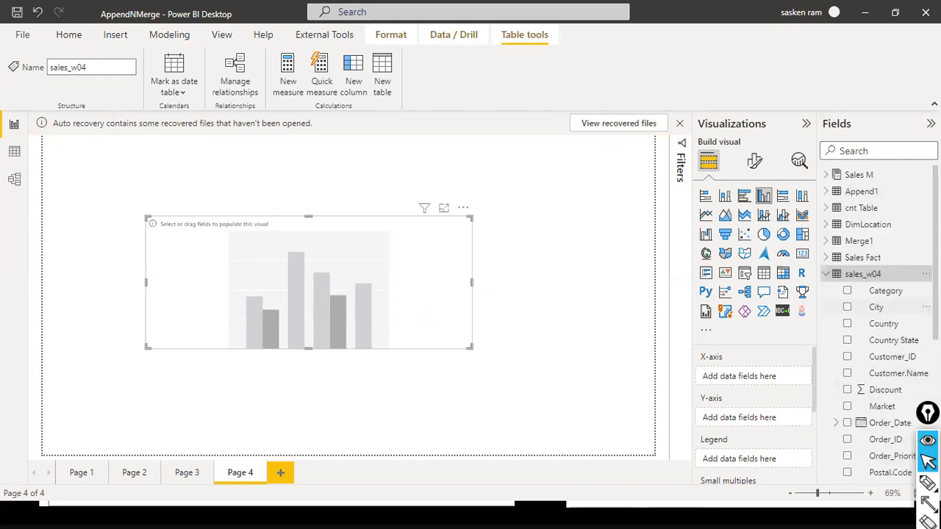
scroll(911, 294, down, 2)
drag(892, 235, 301, 267)
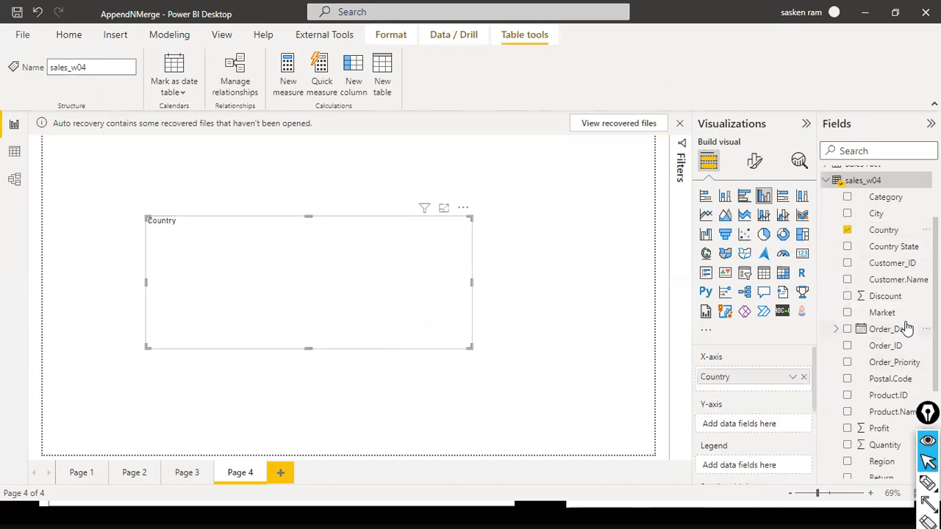
Add Sales from sales_w04 to the chart's Y-axis, widen the chart and move it slightly to the left
scroll(905, 330, down, 3)
drag(868, 360, 417, 262)
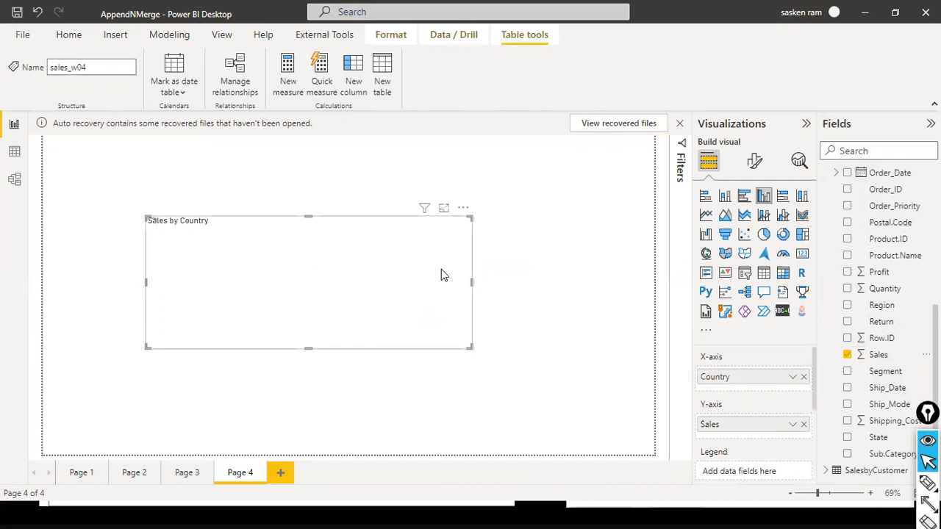
drag(472, 283, 522, 287)
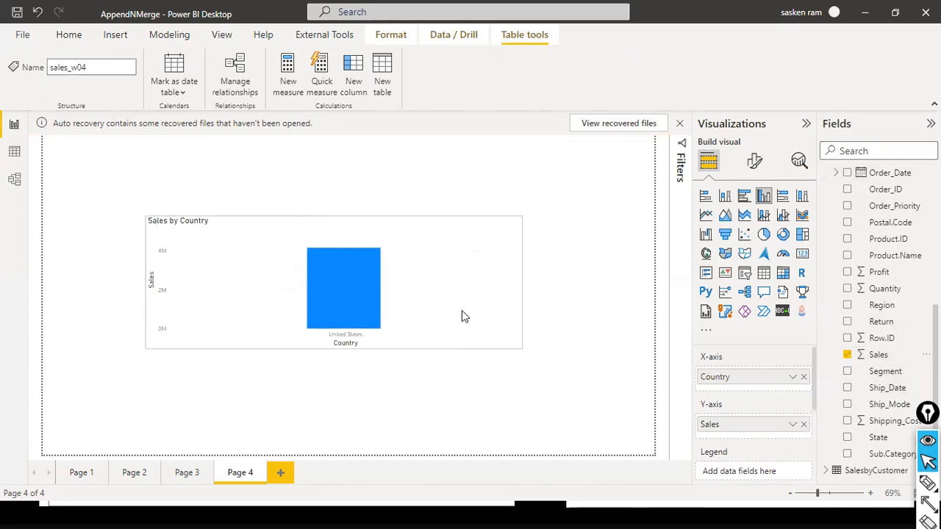
drag(420, 319, 382, 330)
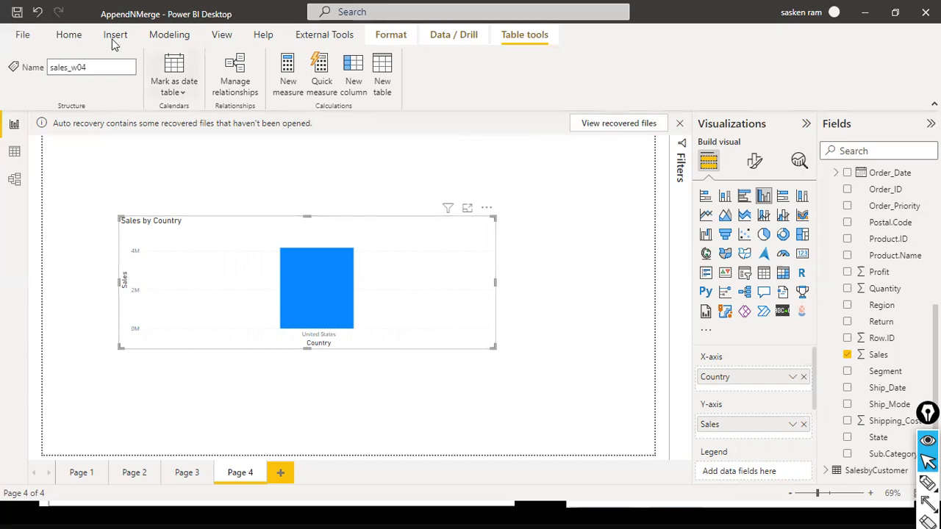
Edit the report's parameters so that Country Parameter is Germany, and deselect the chart
click(65, 35)
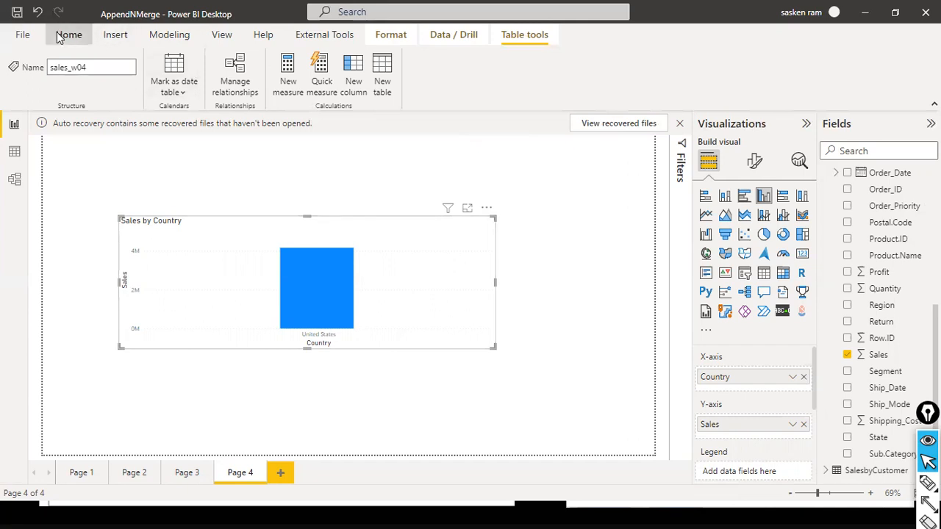
click(222, 36)
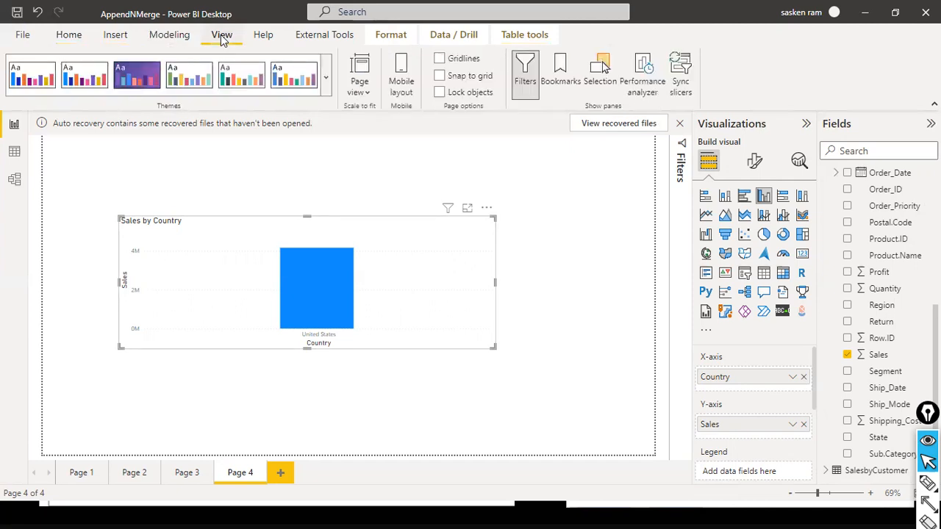
click(69, 35)
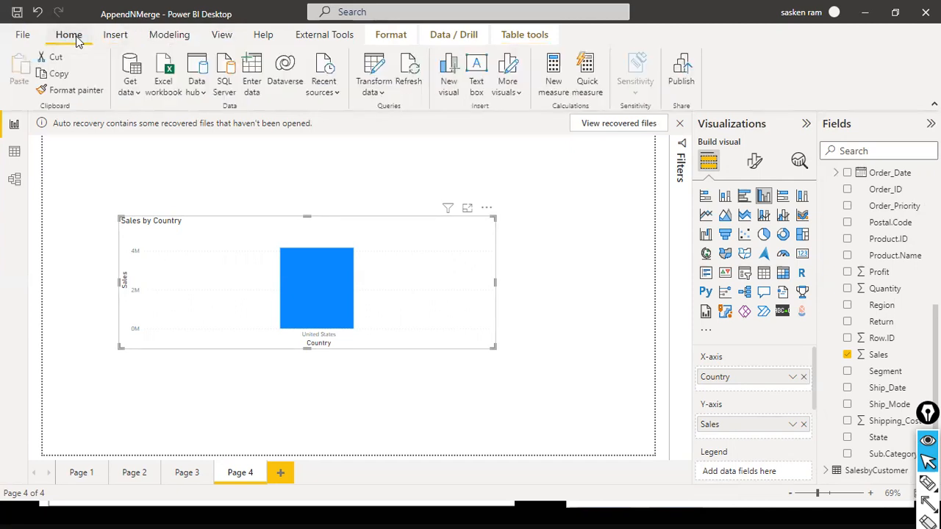
click(376, 91)
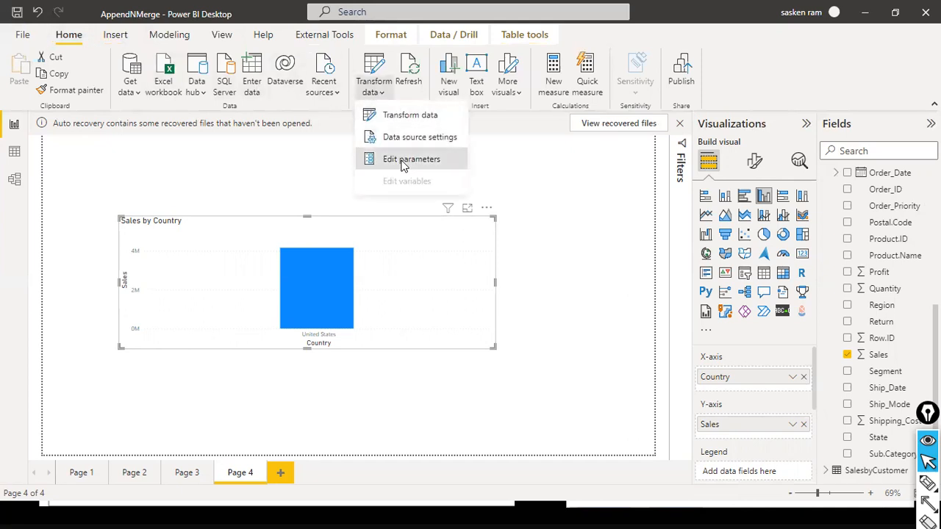
click(404, 161)
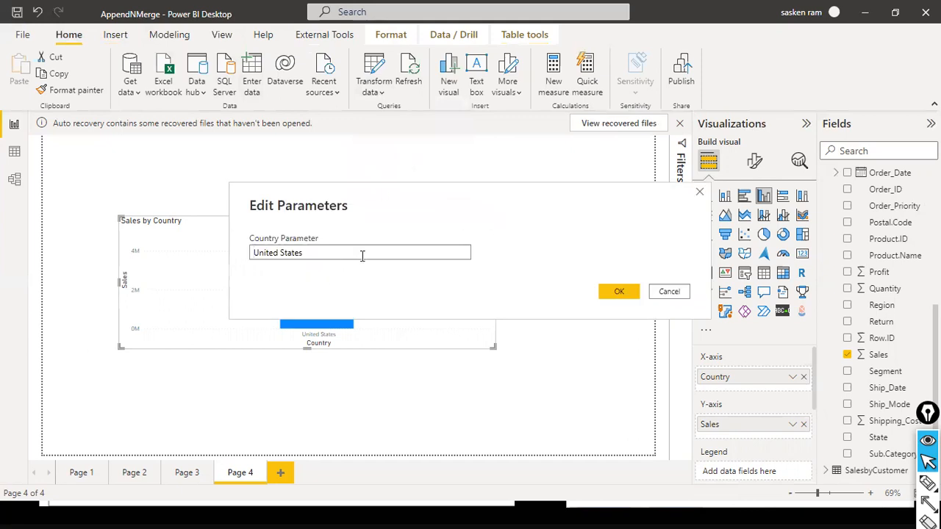
drag(361, 257, 178, 242)
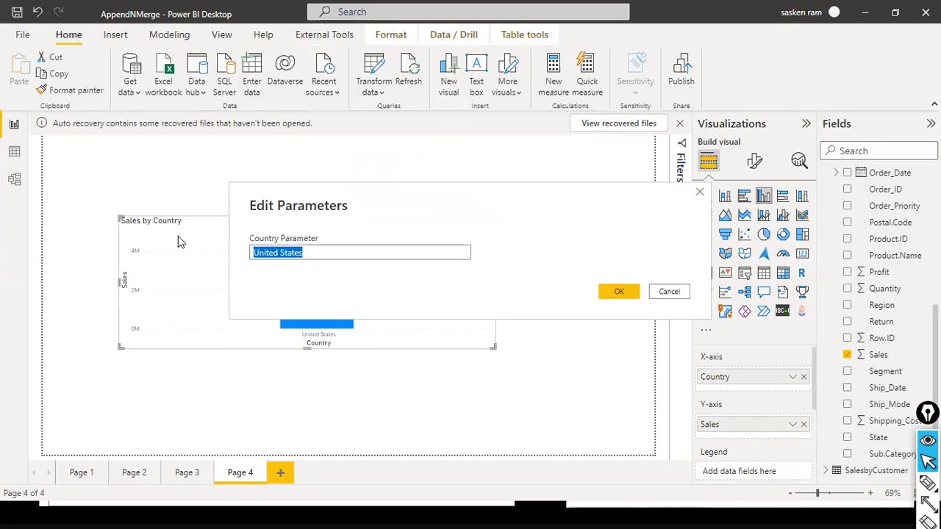
text(Germany)
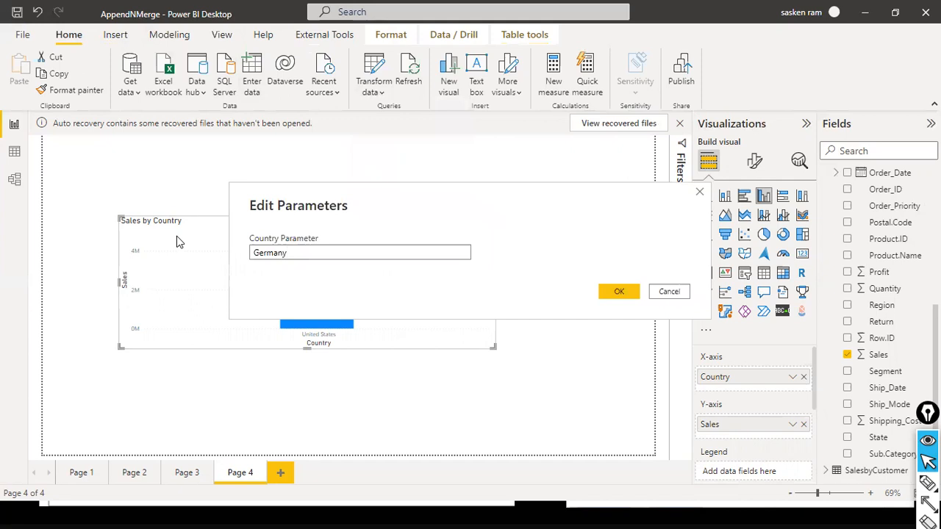
click(619, 293)
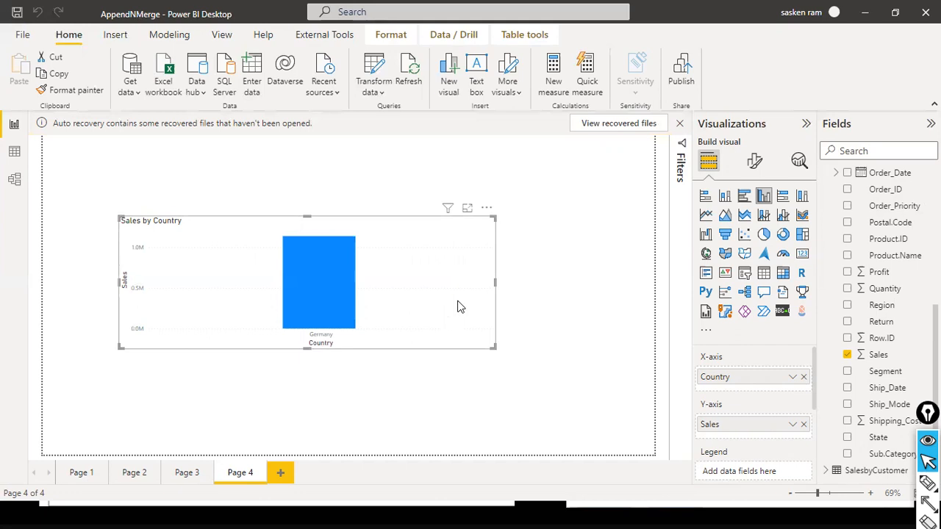
click(581, 323)
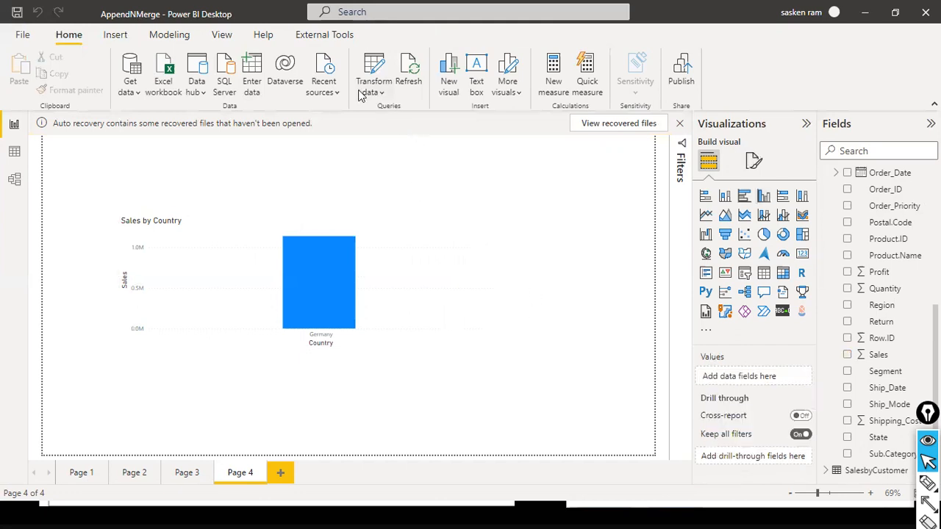
Open the report's parameter settings to examine the value of Country Parameter
click(381, 92)
click(500, 166)
click(383, 94)
click(405, 159)
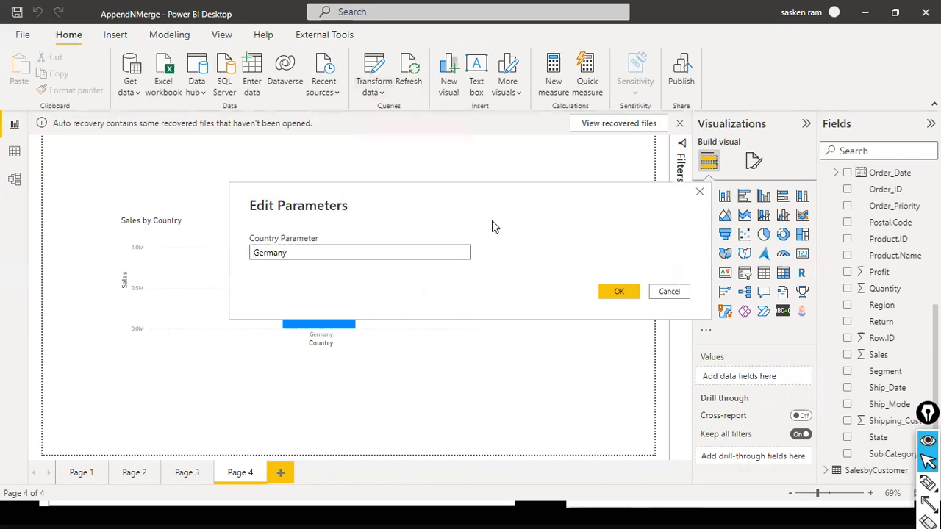
drag(315, 252, 243, 274)
click(629, 289)
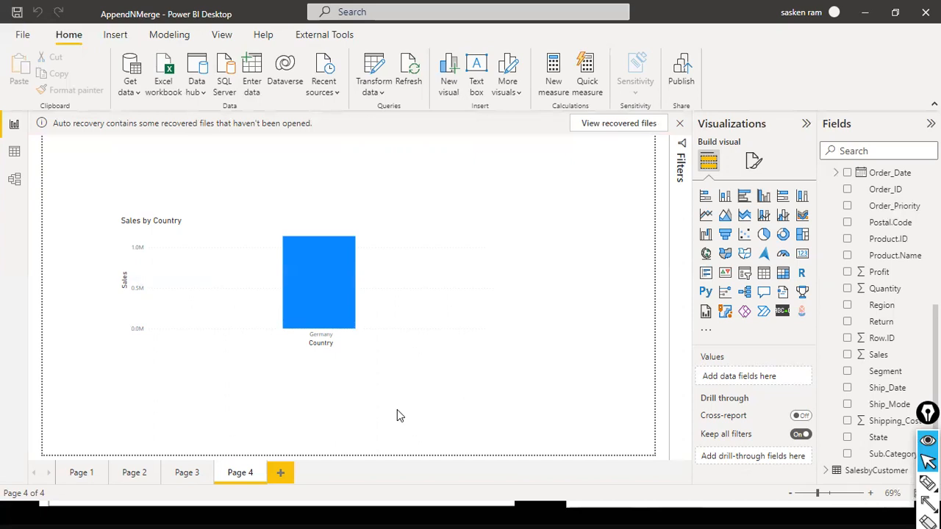
click(383, 93)
click(388, 156)
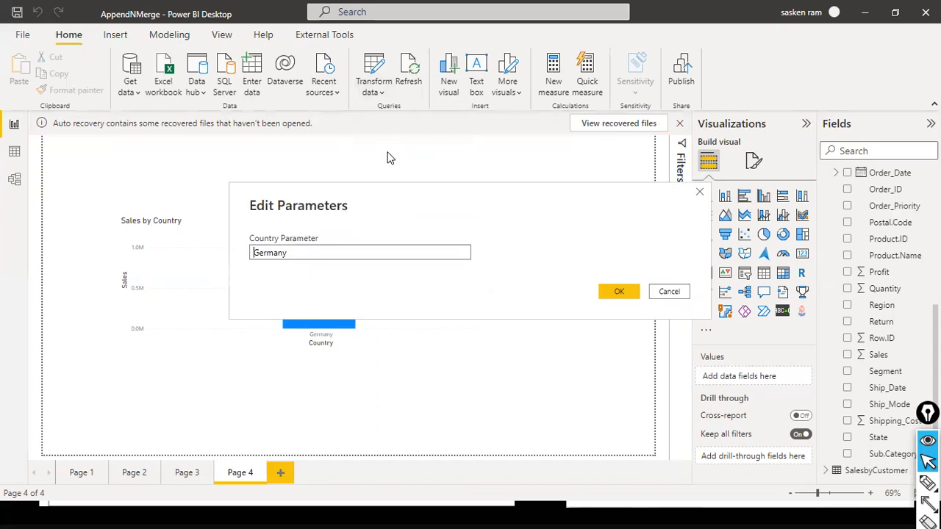
Switch to the slide on parameter types, draw a red arrow pointing at Any, and return to Power BI Desktop
key(alt+Tab)
key(alt+Tab)
key(alt+Tab)
key(alt+Tab)
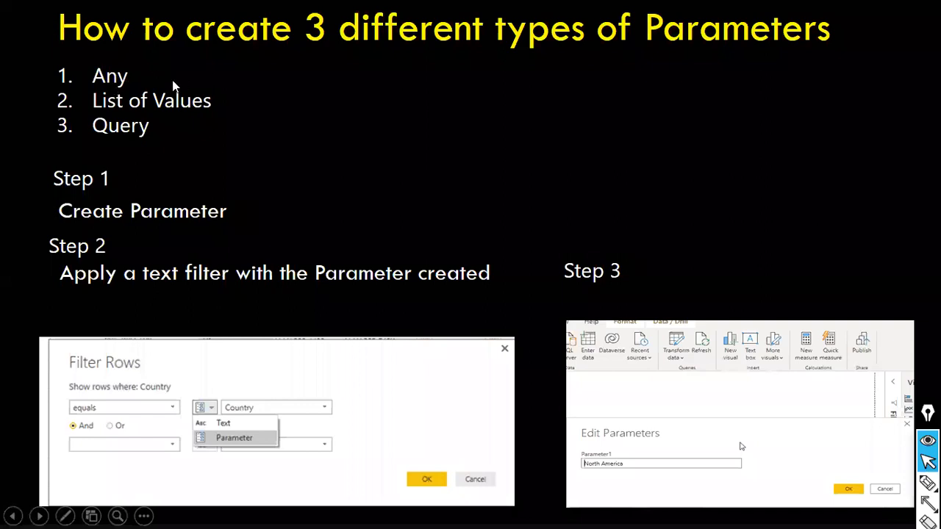
key(ctrl+shift+a)
mouse_move(241, 67)
mouse_down()
mouse_move(127, 76)
mouse_move(140, 78)
mouse_up()
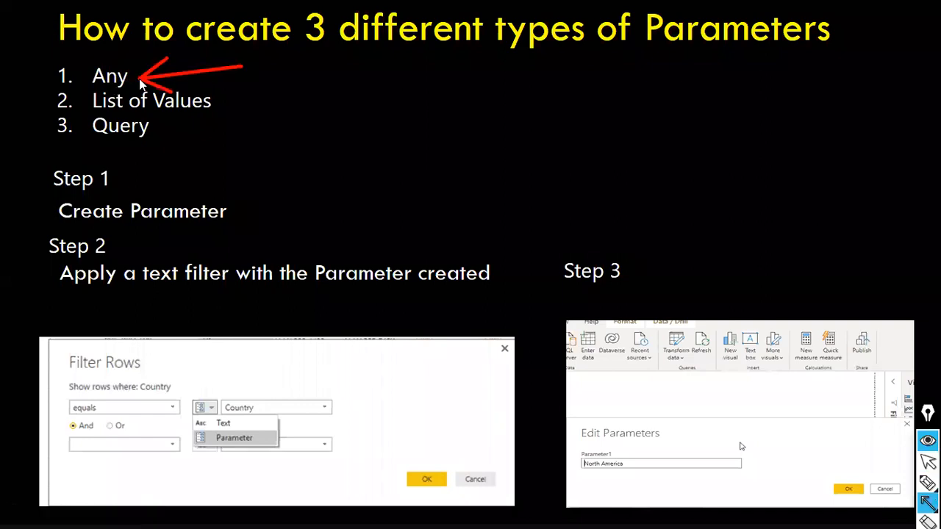
key(ctrl+shift+2)
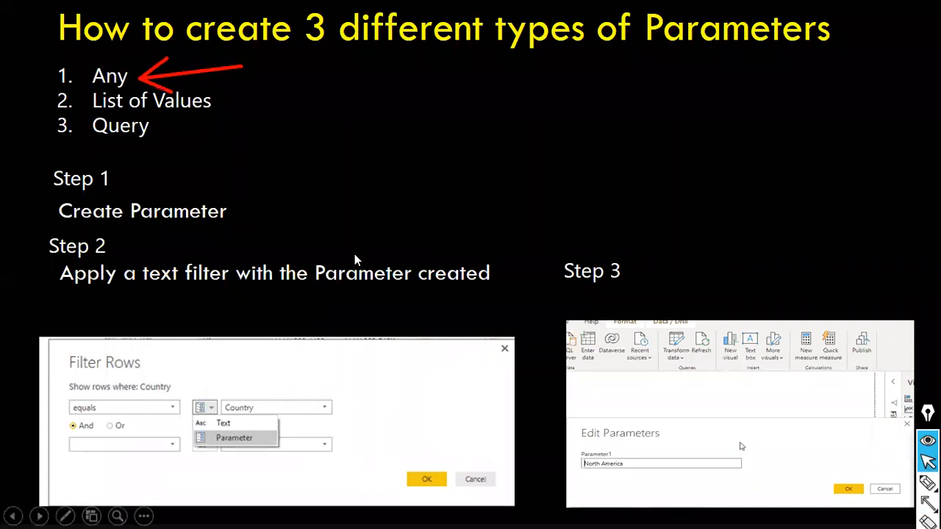
key(alt+Tab)
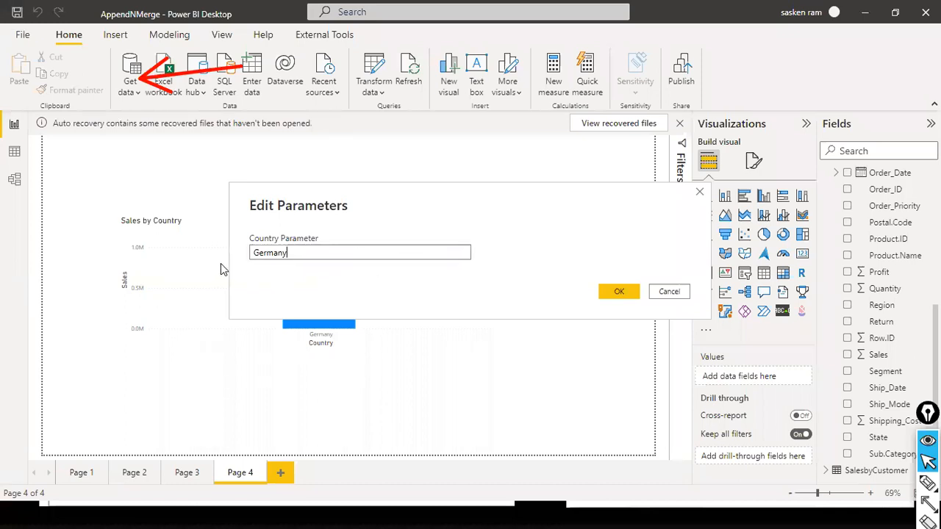
Cancel the parameter edit without changing Country Parameter
double_click(324, 253)
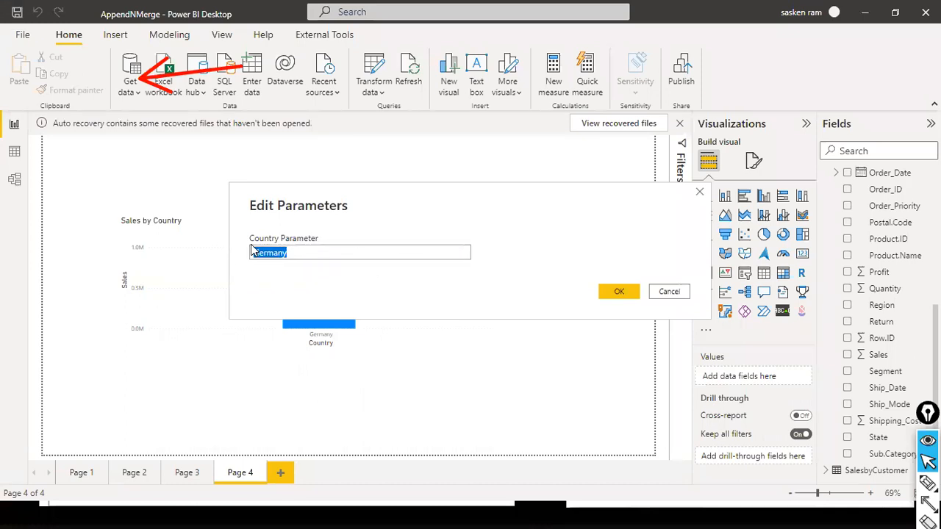
click(359, 248)
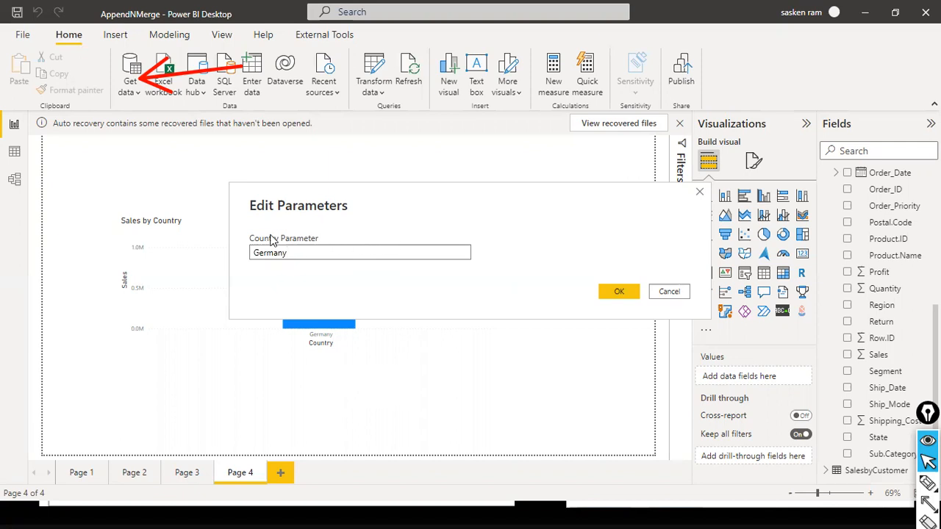
double_click(289, 253)
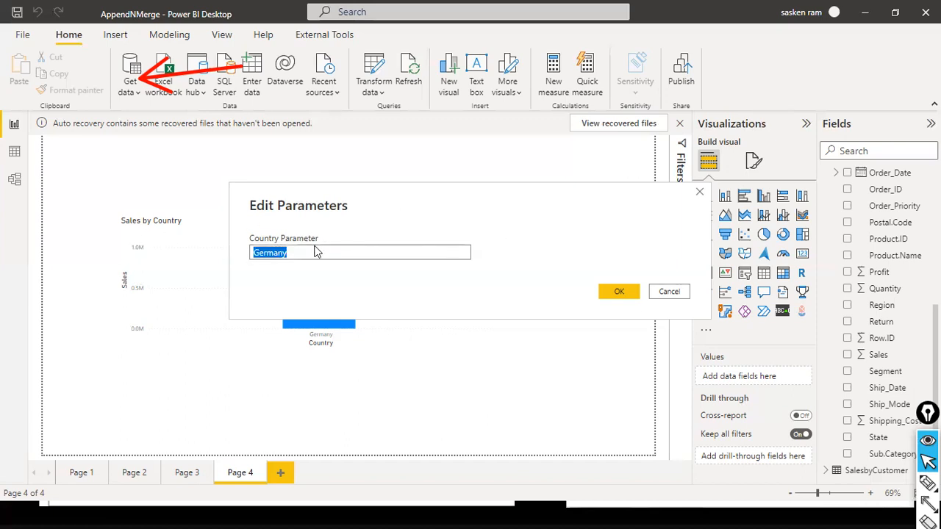
click(669, 293)
click(463, 249)
click(571, 222)
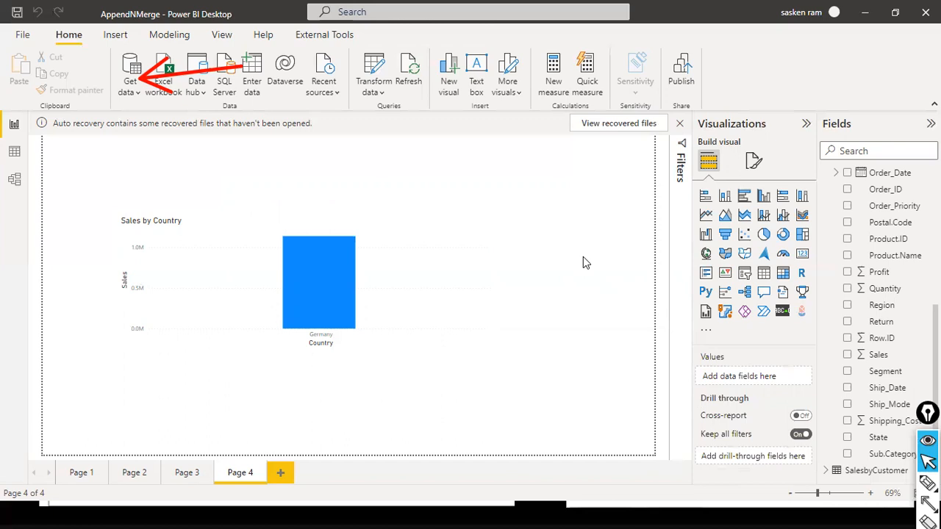
Open the Power Query Editor and select the Country Parameter query under Other Queries
click(382, 92)
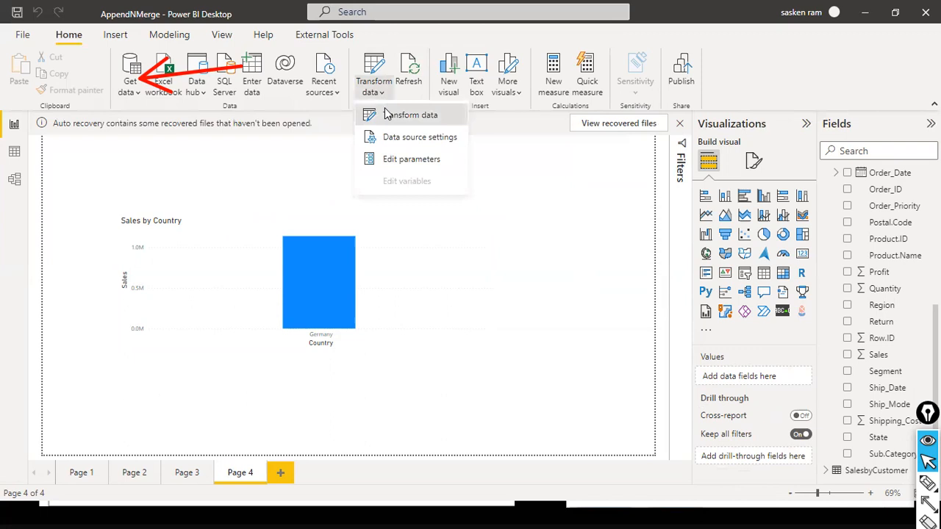
click(383, 112)
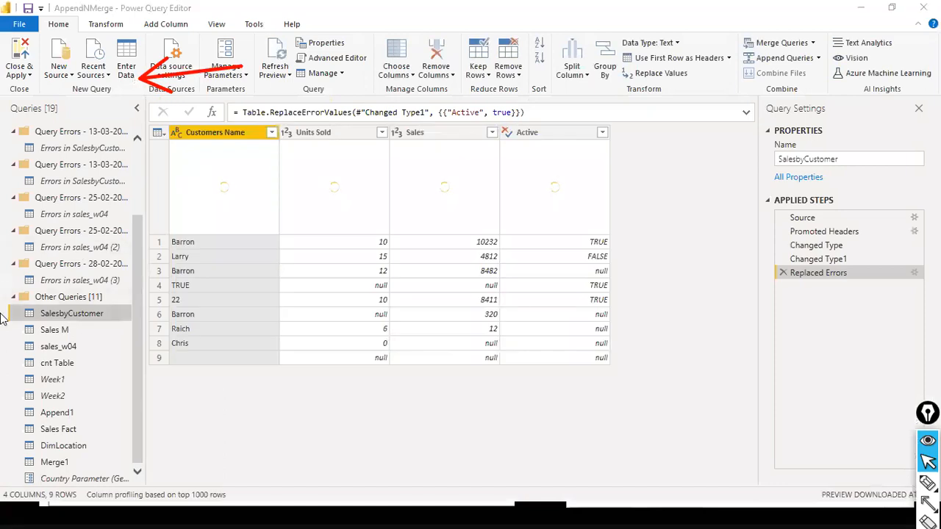
click(13, 298)
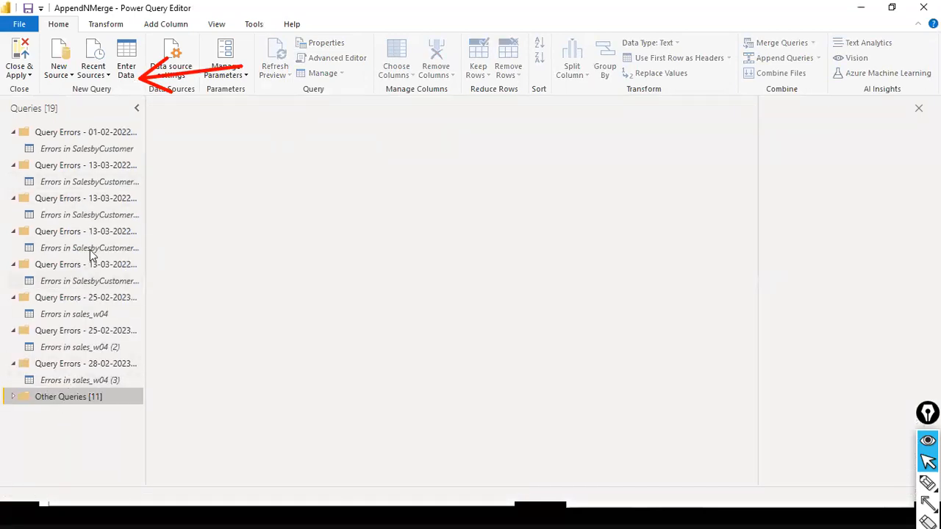
click(12, 132)
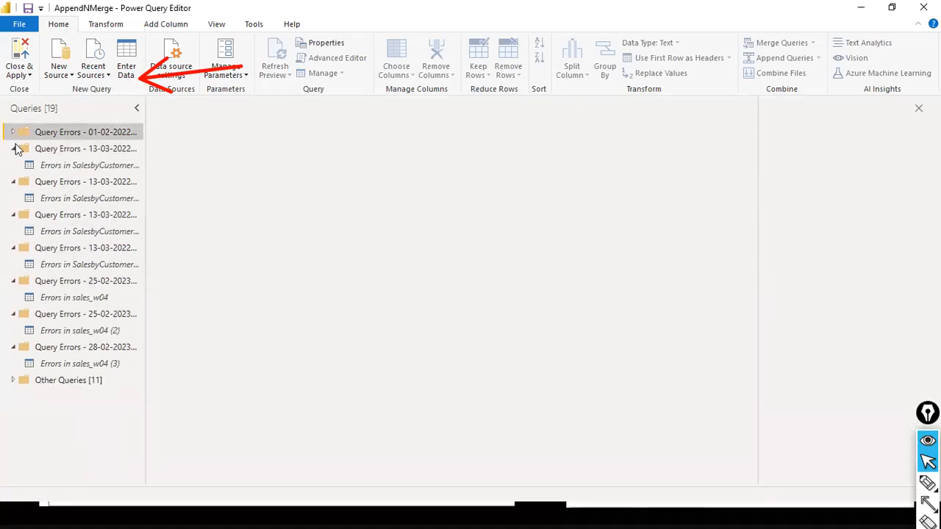
click(13, 380)
scroll(72, 369, down, 2)
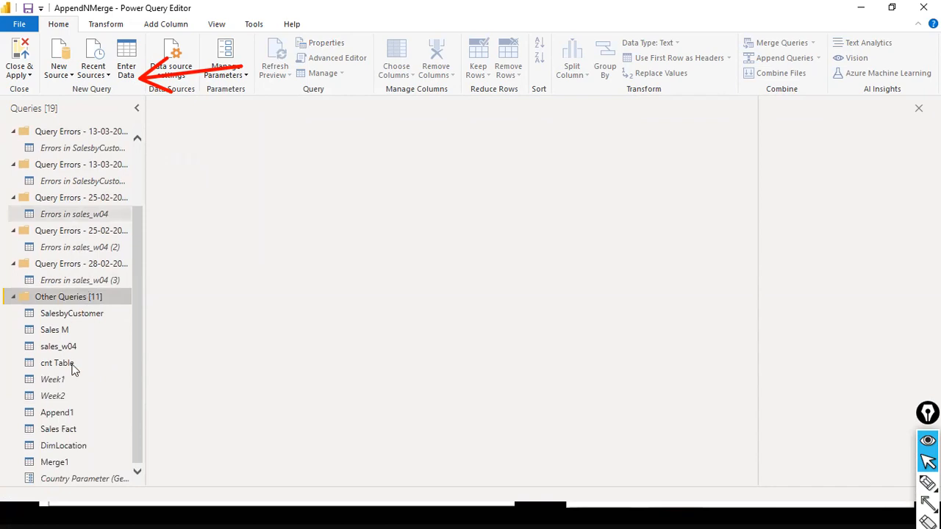
click(65, 480)
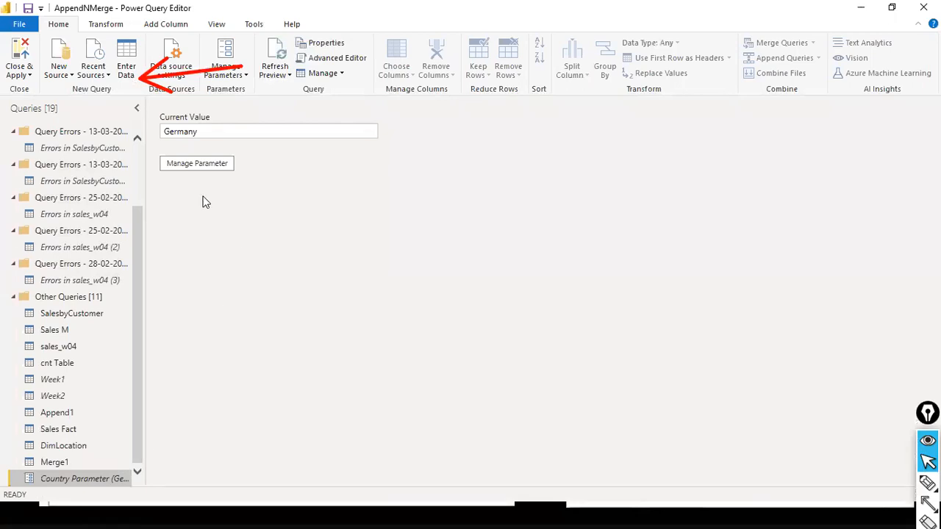
Switch to the slide on parameter types to review the List of Values type, and return to the Power Query Editor
key(alt+Tab)
key(alt+Tab)
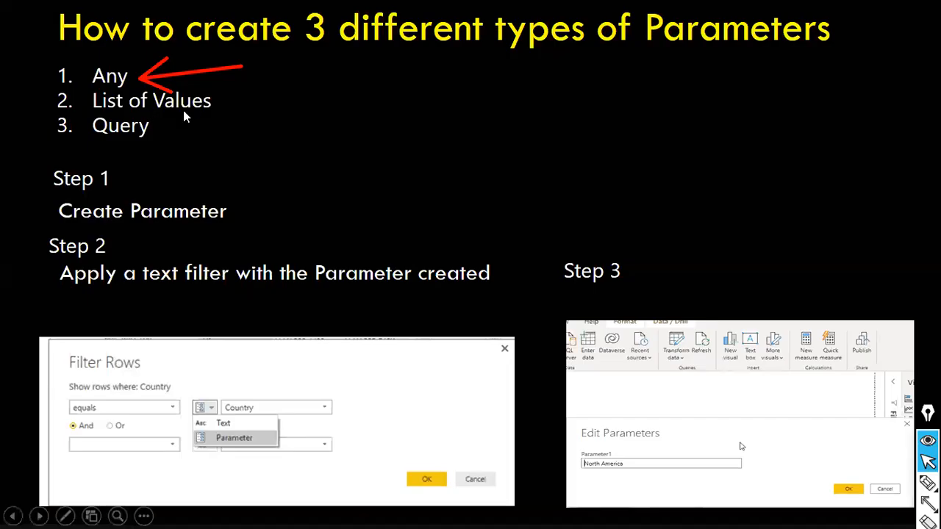
click(323, 116)
key(Left)
key(alt+Tab)
Change Country Parameter's suggested values to List of values, and enter United States and Germany as the list entries
click(223, 164)
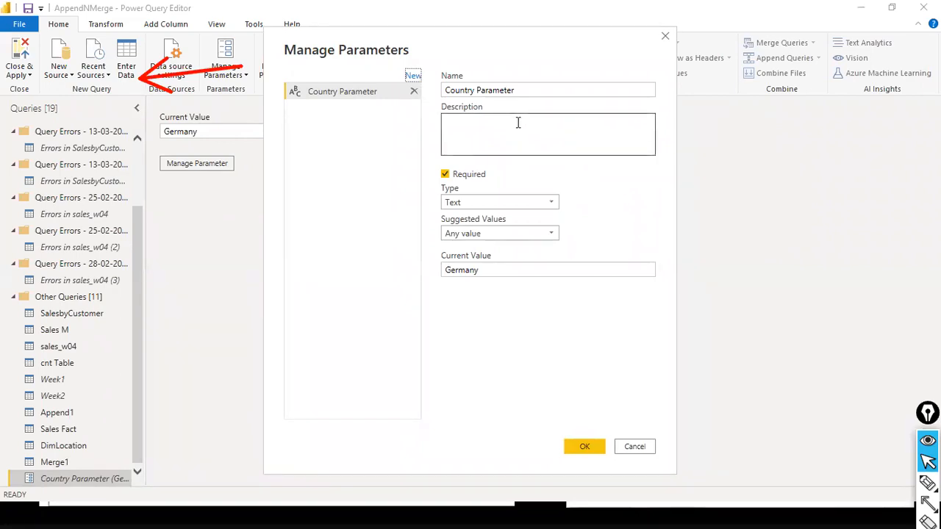
click(547, 233)
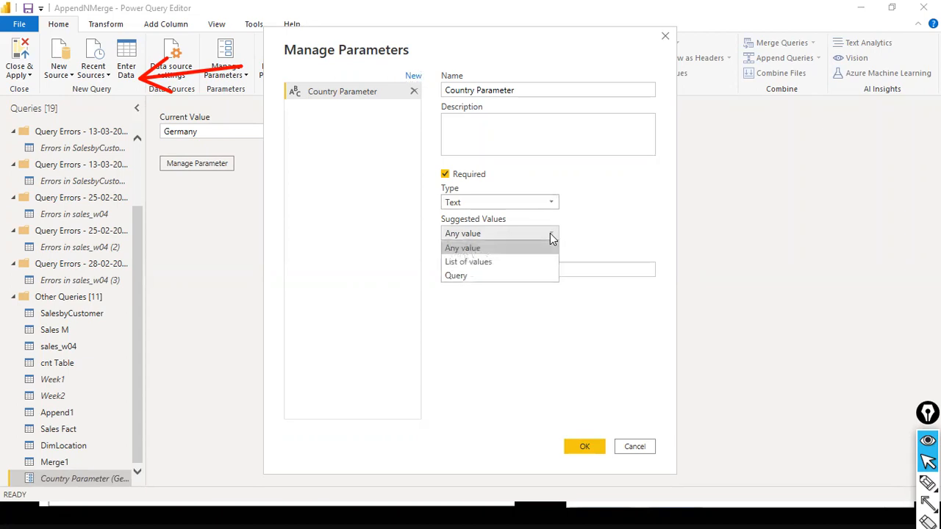
click(502, 263)
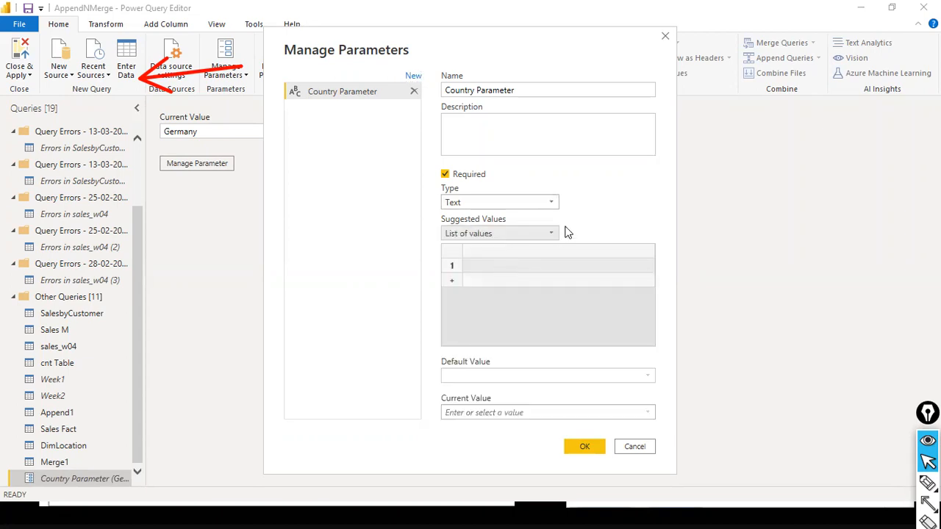
click(474, 269)
text(United States)
key(Return)
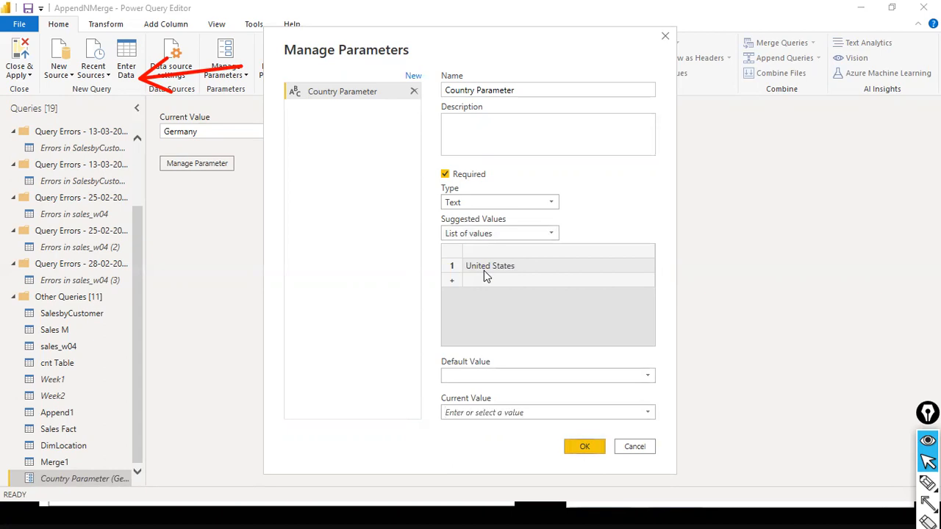
click(479, 280)
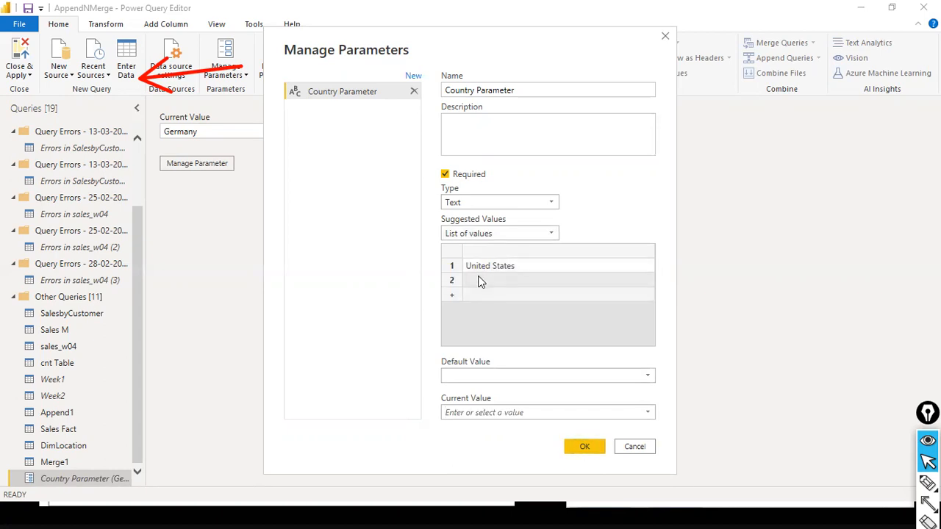
text(Germany)
click(491, 353)
Set Country Parameter's default value to United States and current value to Germany, and apply the query changes to the report
click(650, 377)
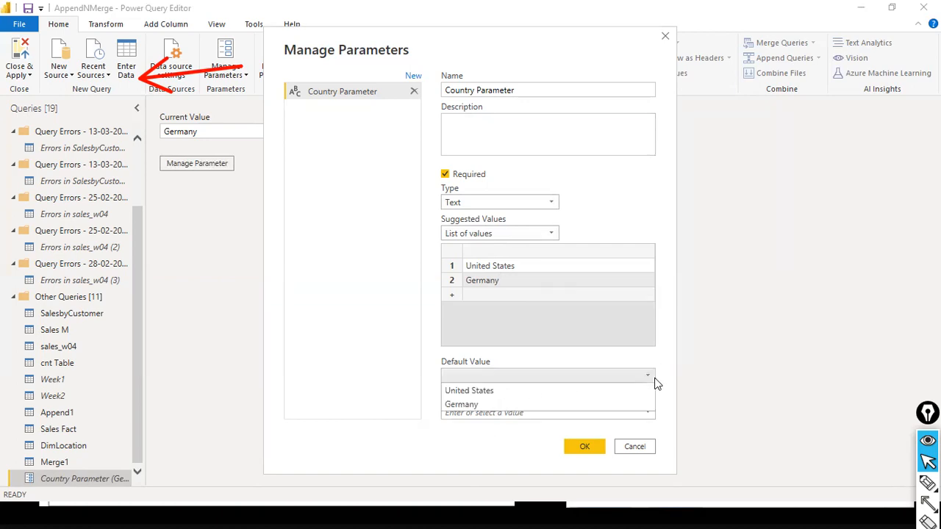
click(547, 392)
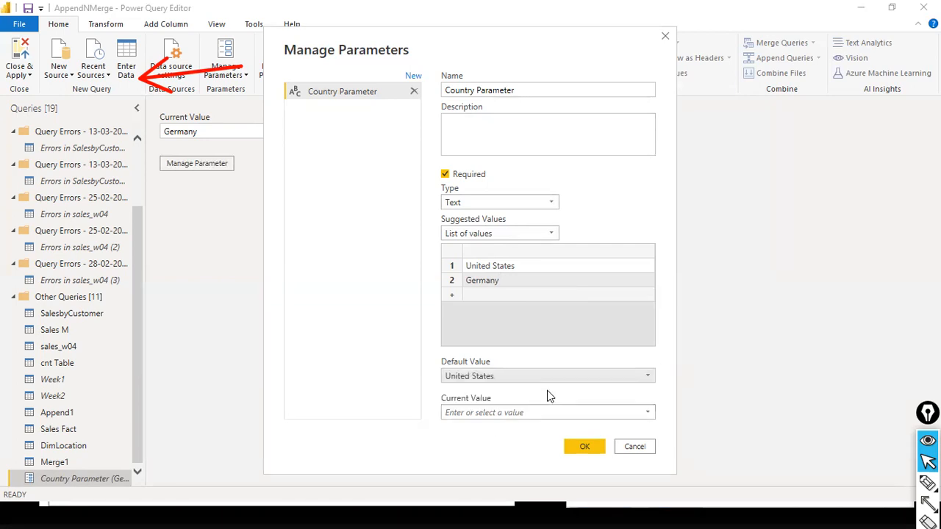
click(647, 413)
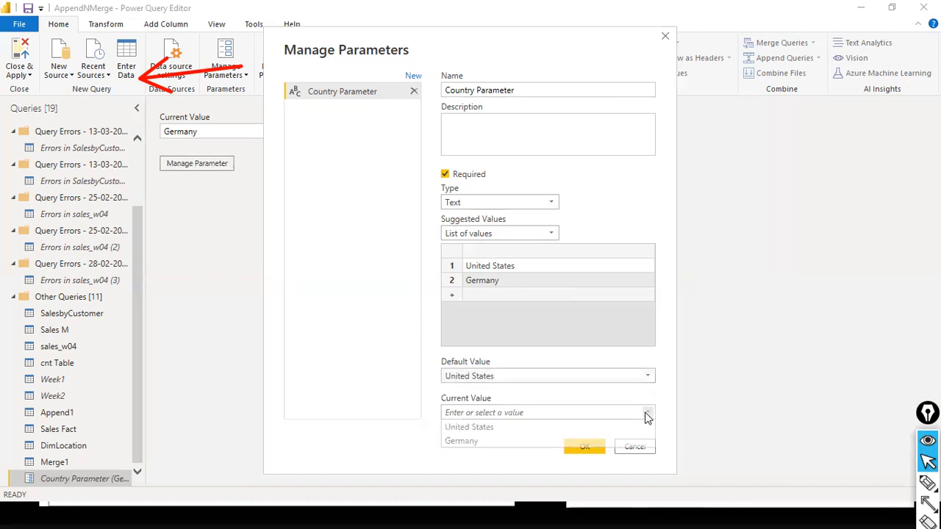
click(545, 441)
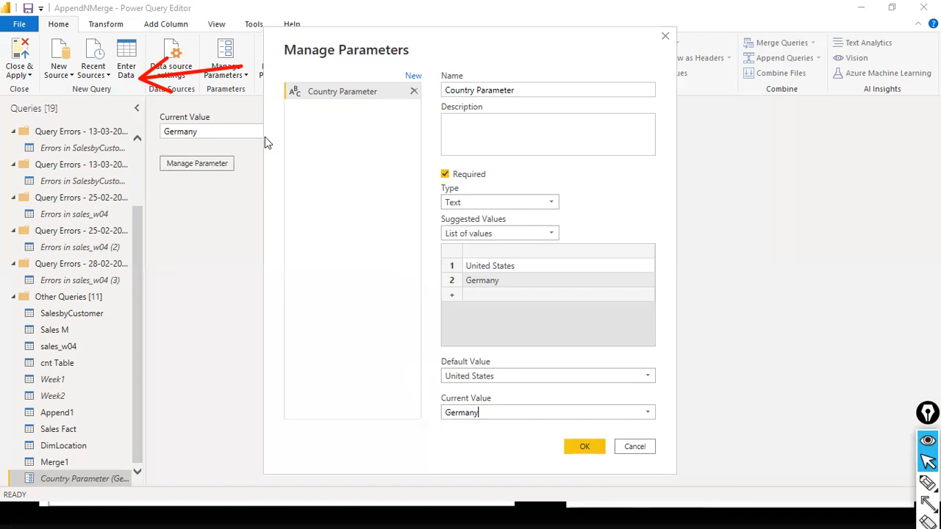
click(585, 447)
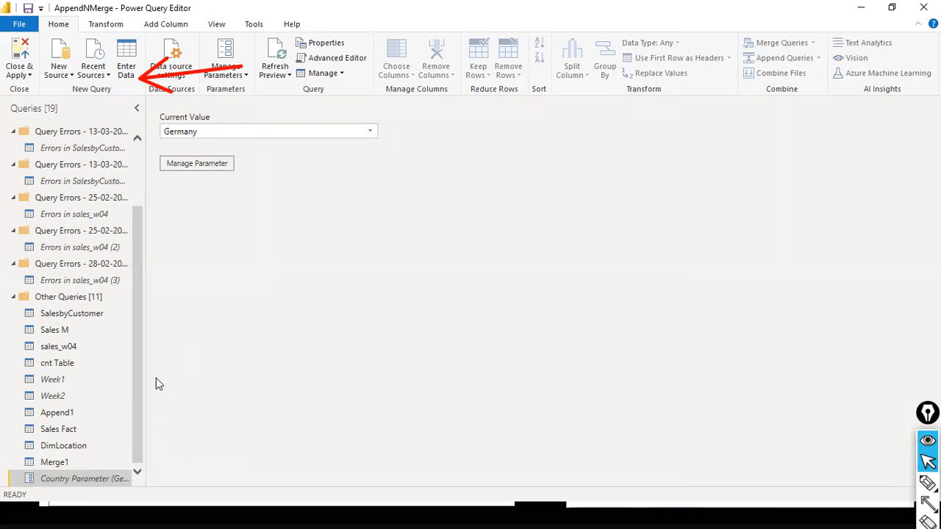
click(19, 24)
click(42, 47)
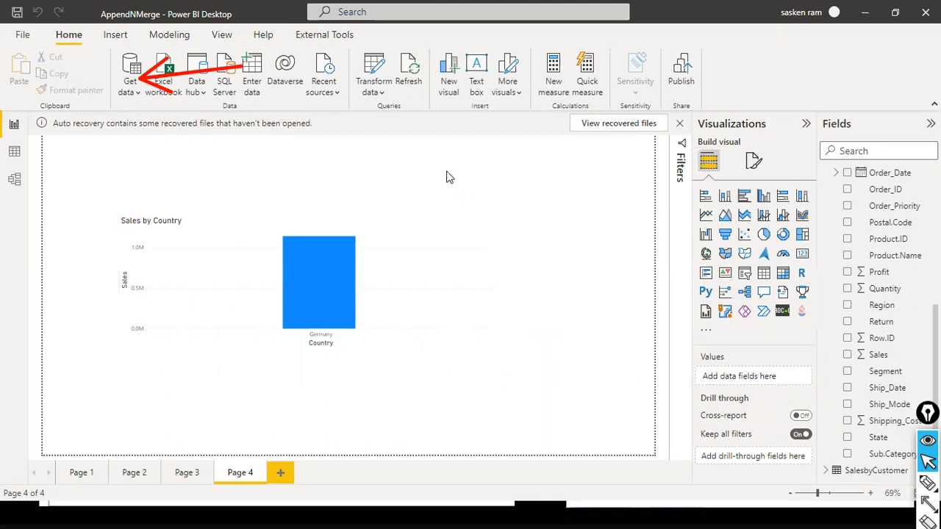
Edit the report's parameters so that Country Parameter is United States, chosen from its list of values
click(384, 92)
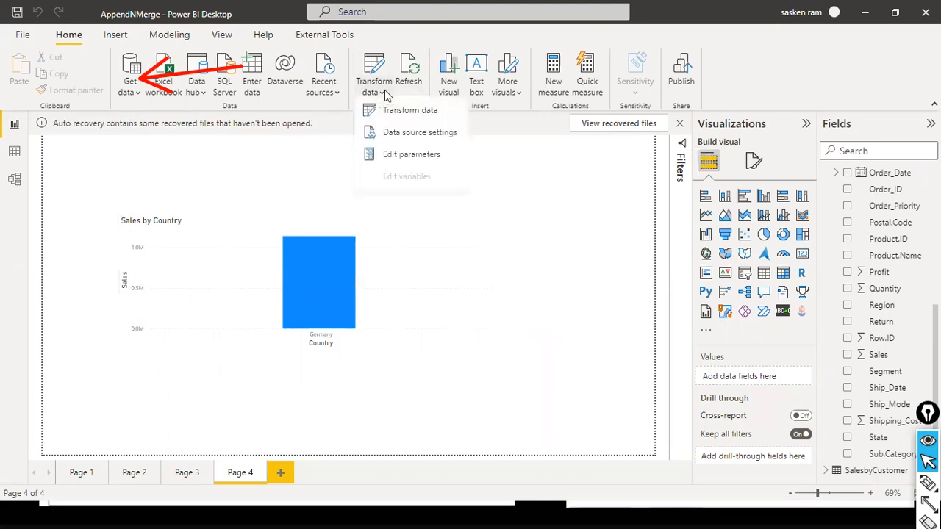
click(432, 157)
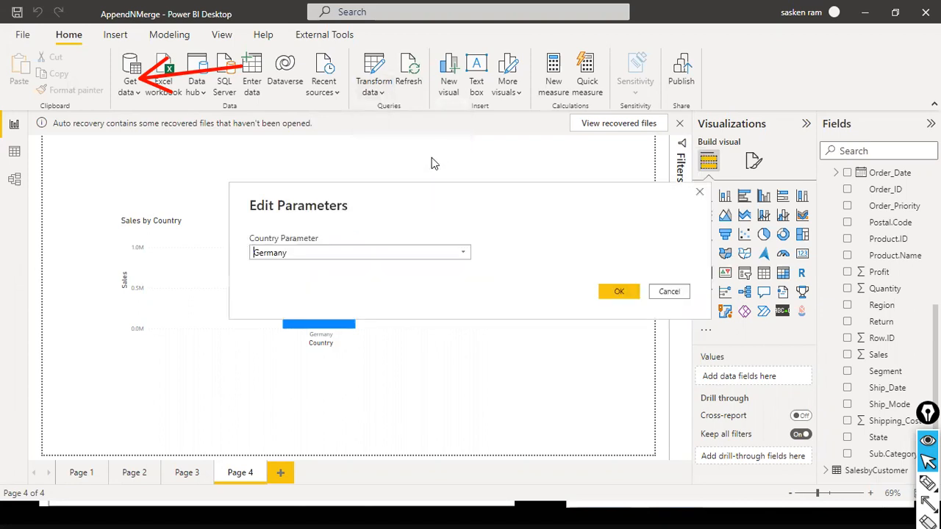
click(463, 255)
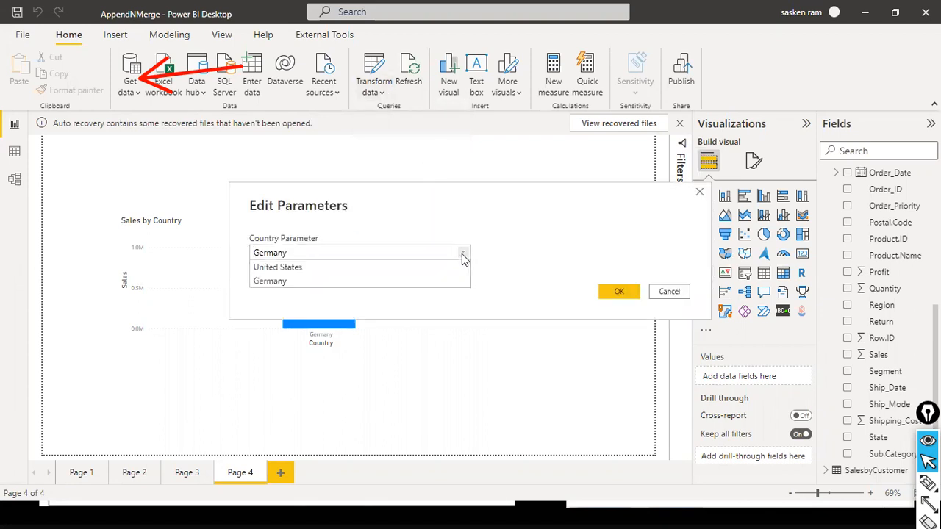
click(463, 254)
click(464, 254)
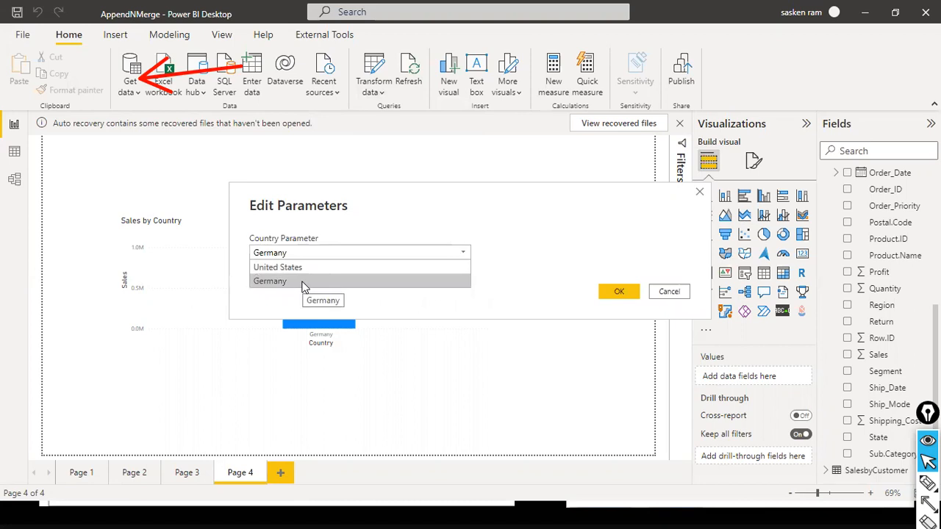
click(604, 225)
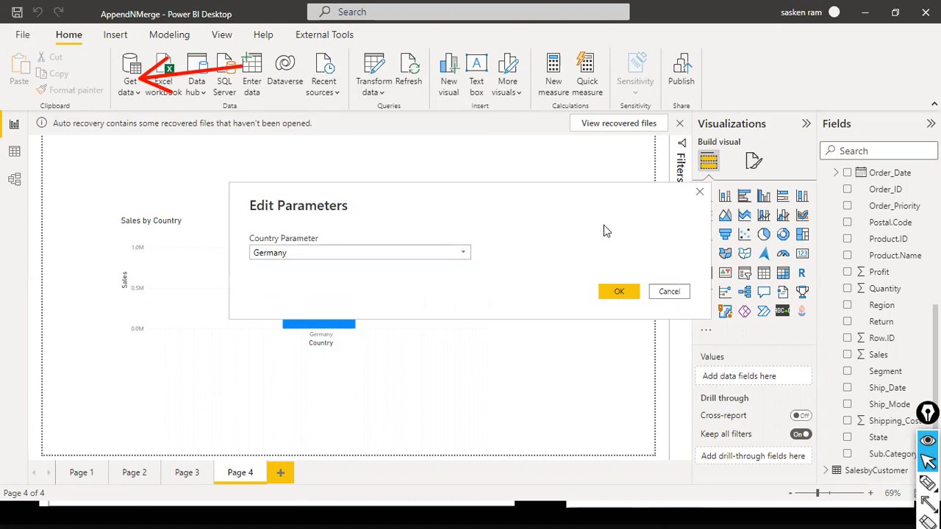
click(469, 254)
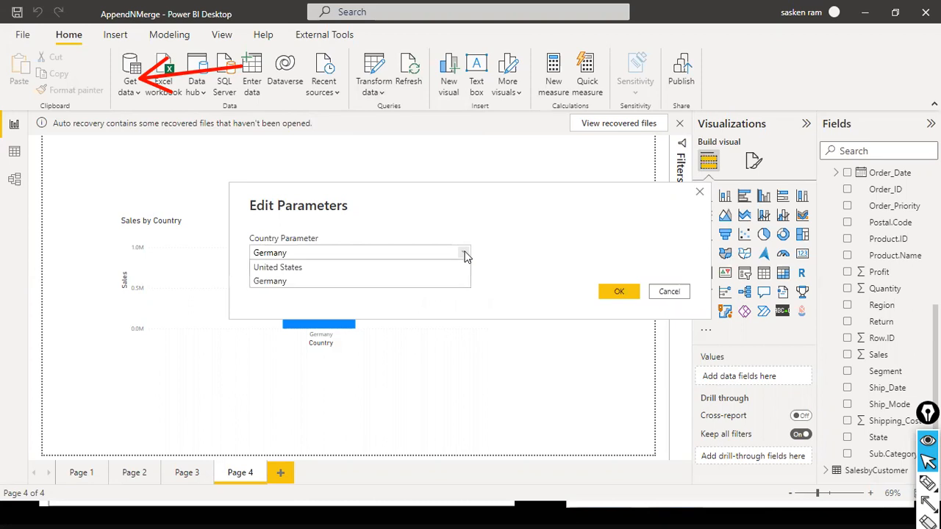
click(328, 268)
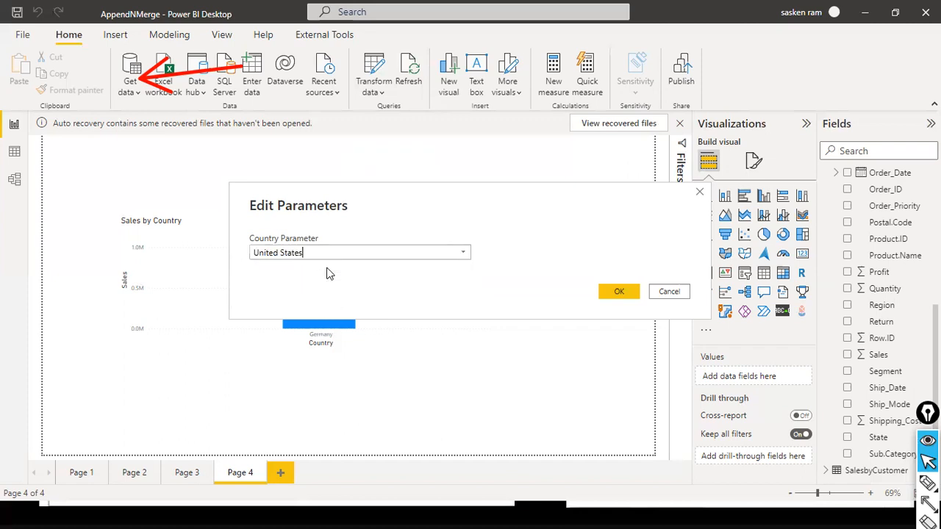
click(622, 291)
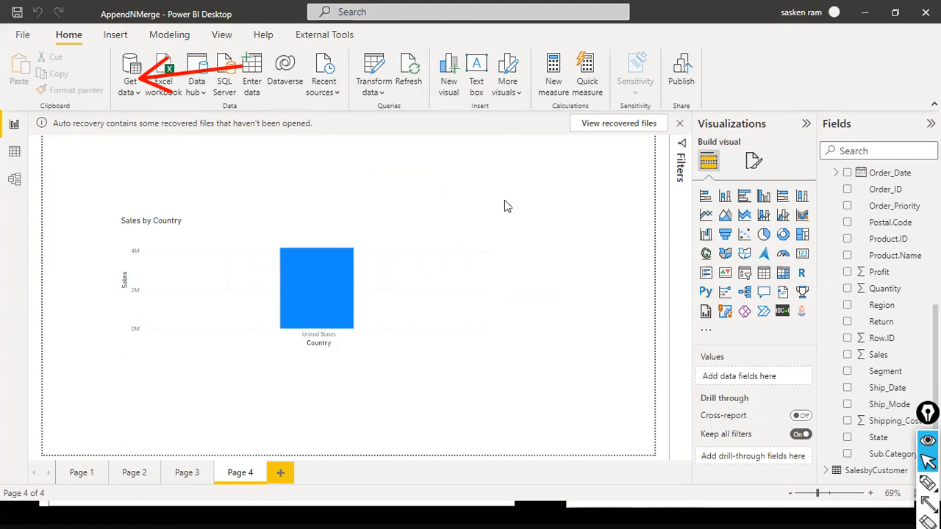
Review the slide on parameter types, and open the Country Parameter query in the Power Query Editor
key(alt+Tab)
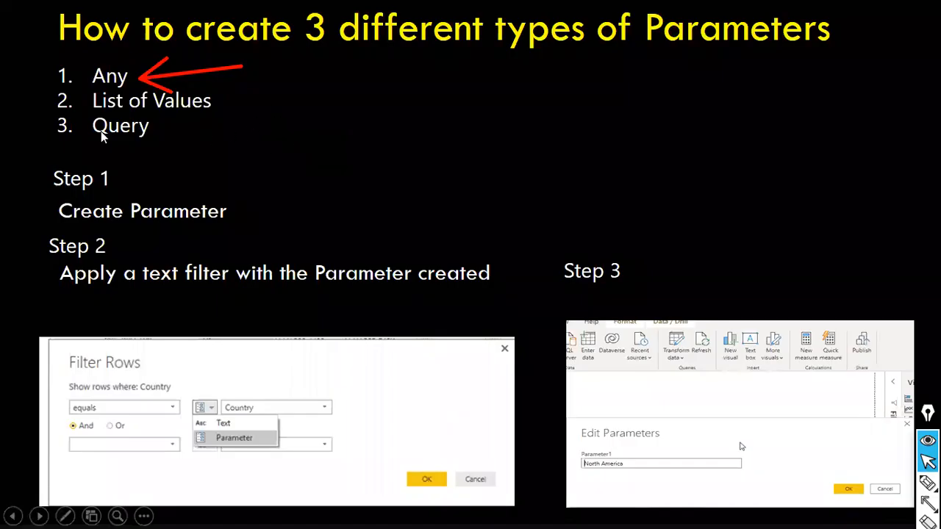
key(alt+Tab)
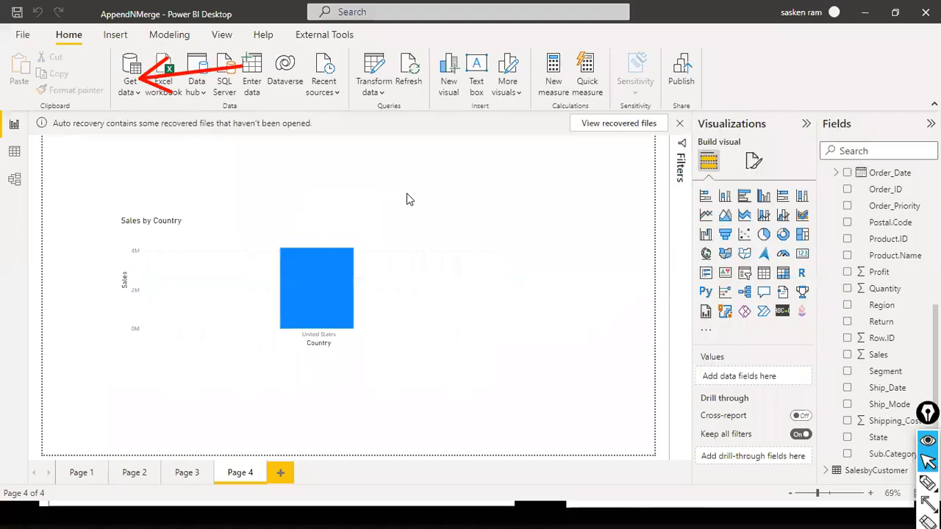
click(383, 94)
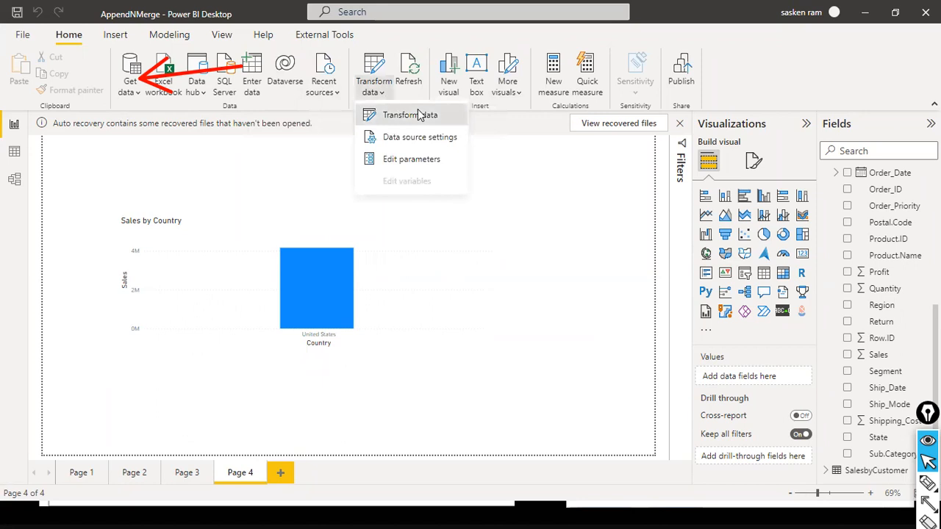
click(419, 115)
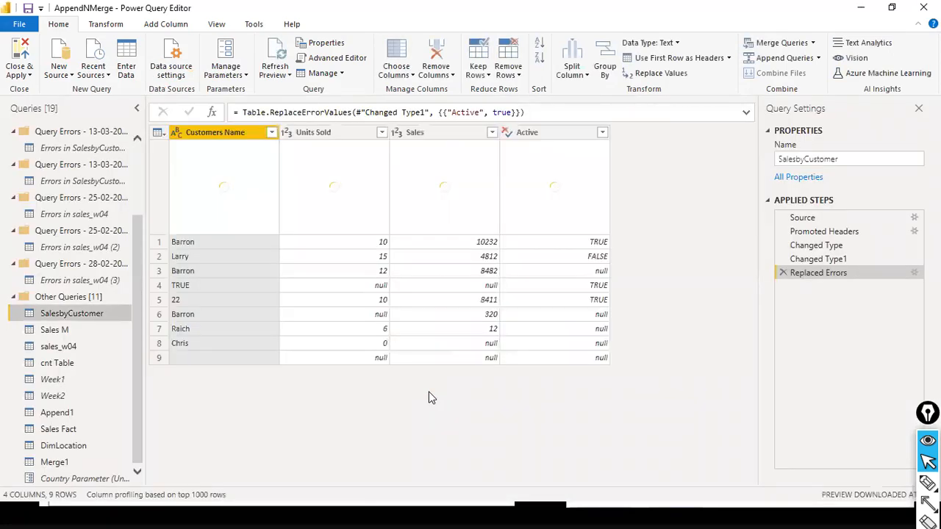
click(11, 297)
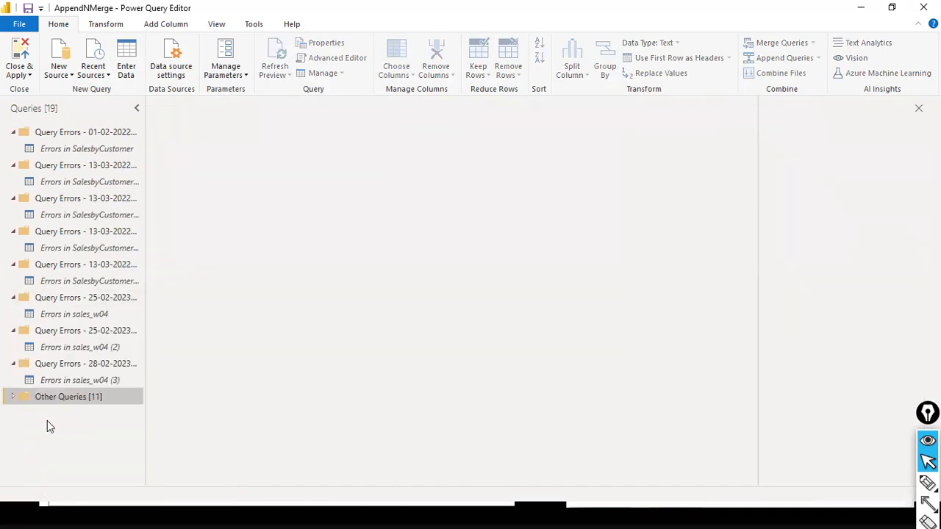
click(14, 396)
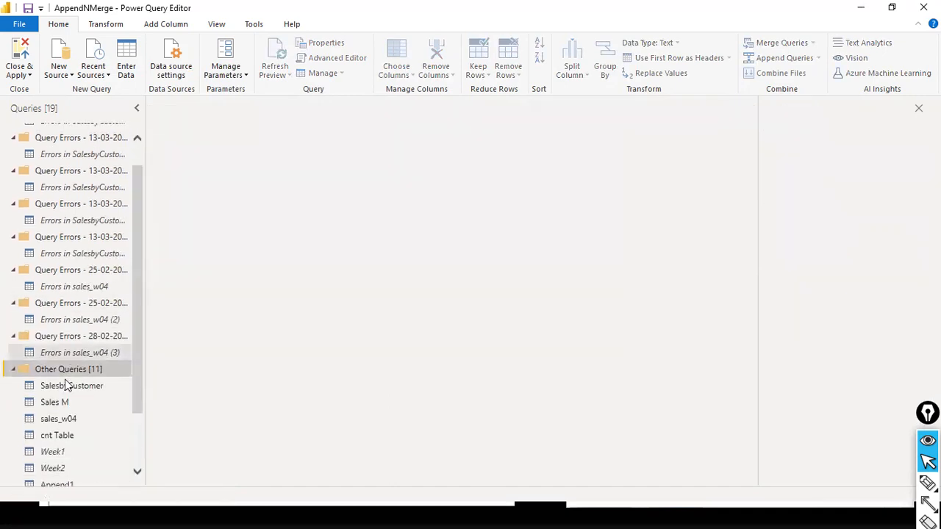
scroll(64, 386, down, 2)
click(56, 479)
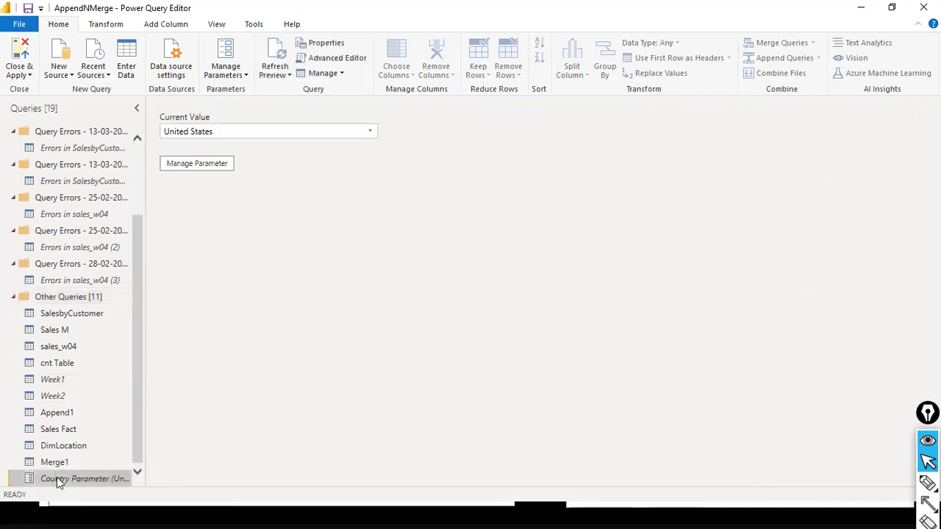
click(12, 297)
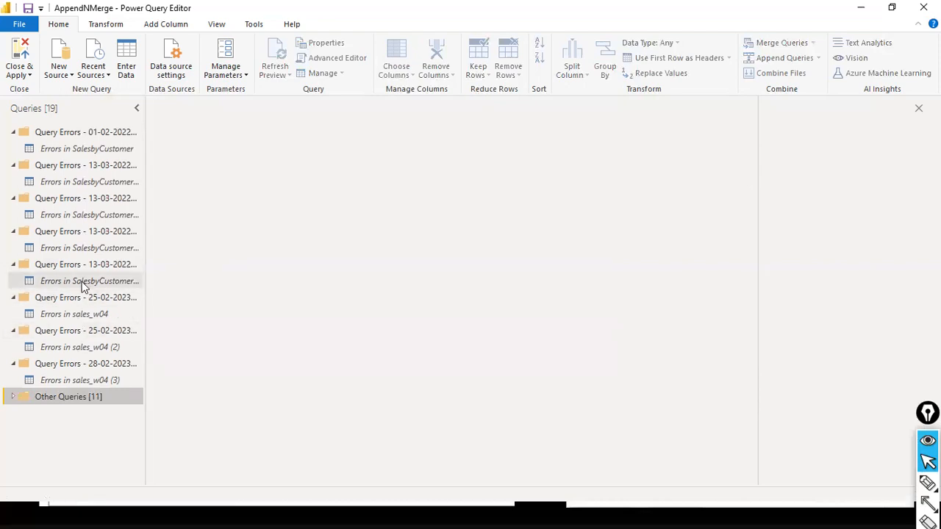
click(12, 397)
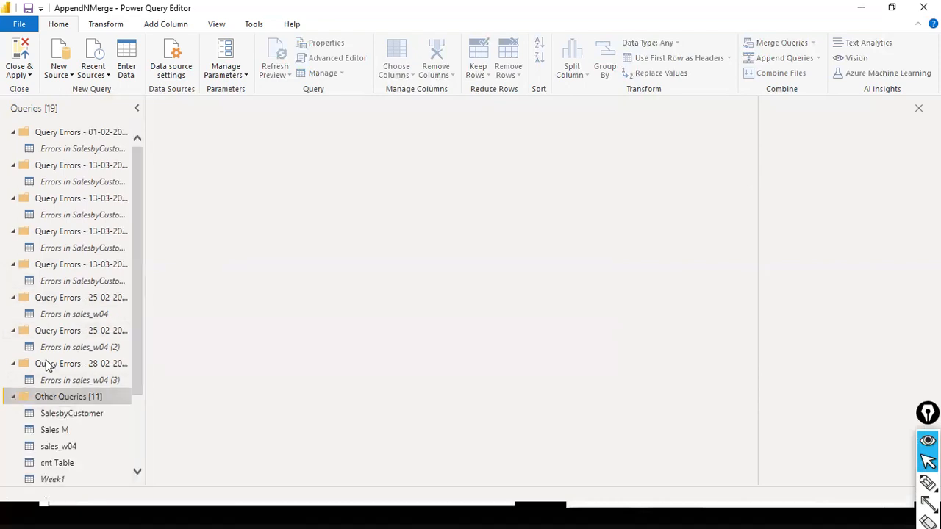
Review the slide on the three parameter types alongside the list of queries in the Power Query Editor
scroll(59, 353, down, 3)
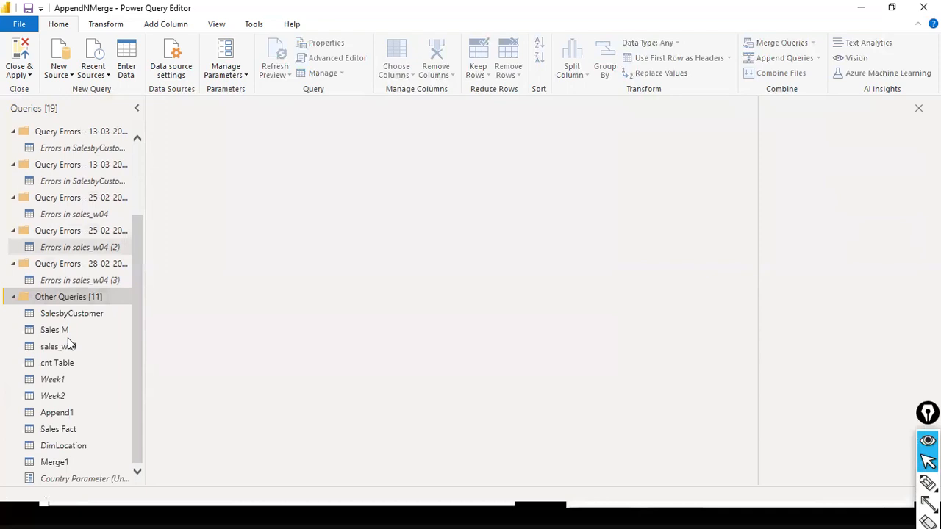
key(alt+Tab)
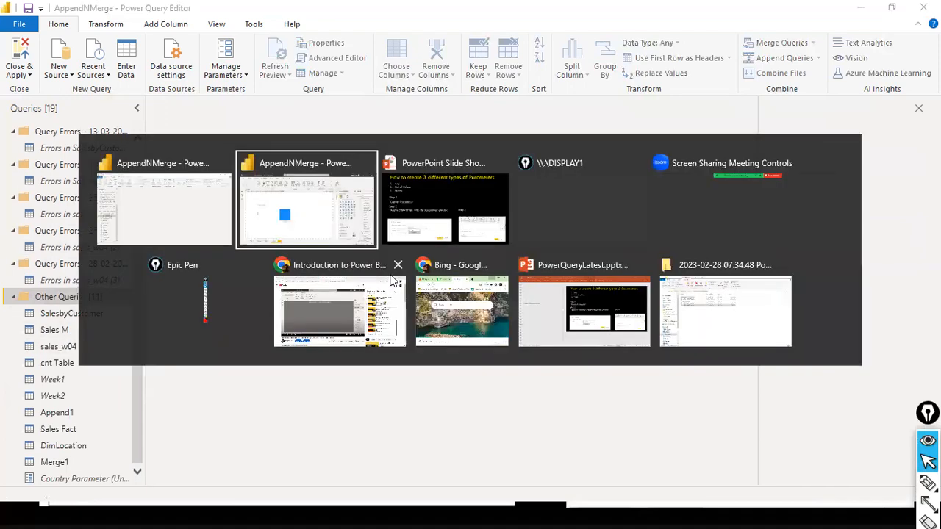
key(alt+Tab)
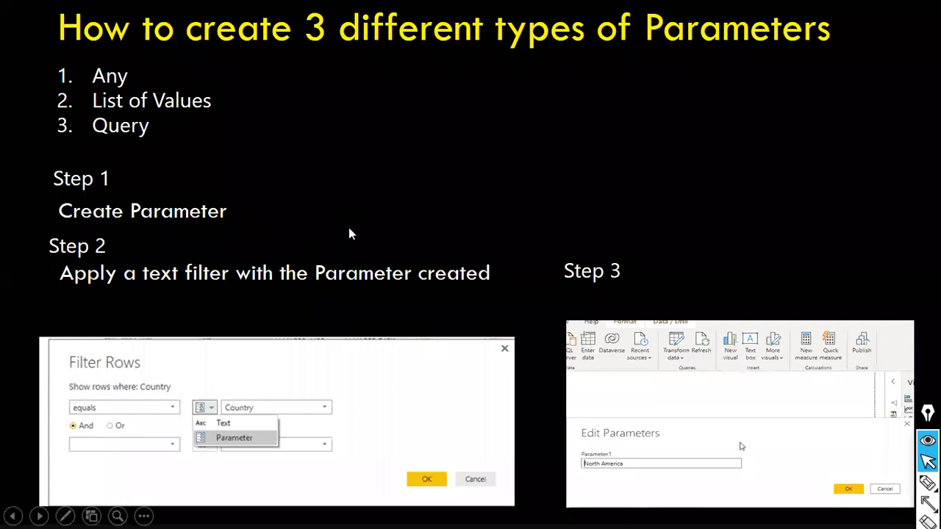
key(alt+Tab)
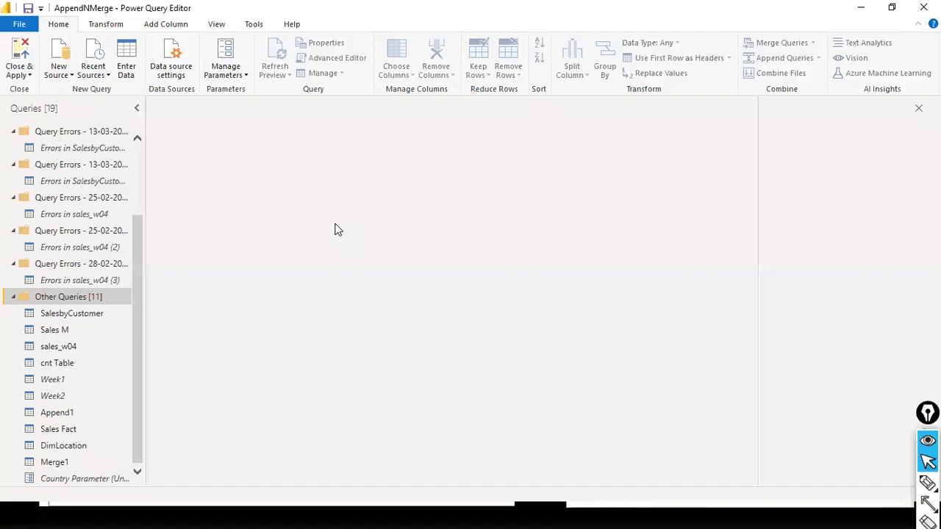
key(alt+Tab)
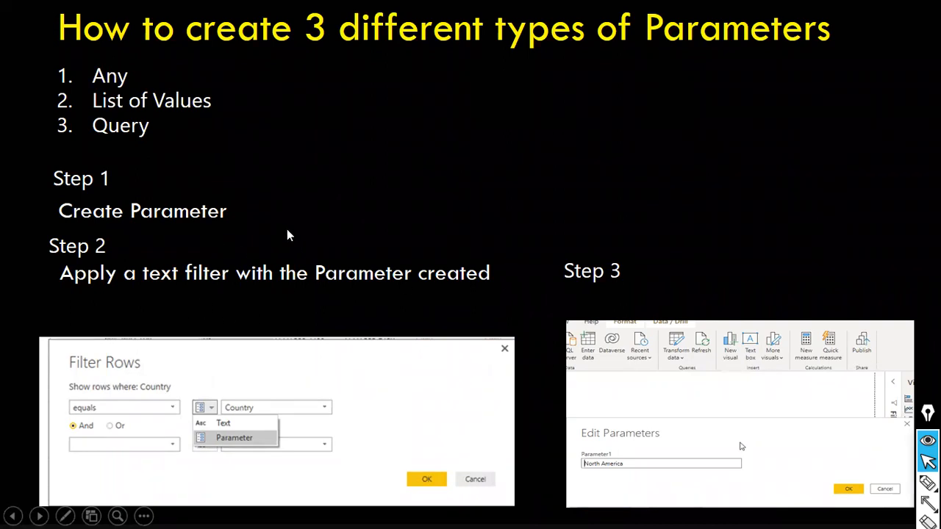
key(alt+Tab)
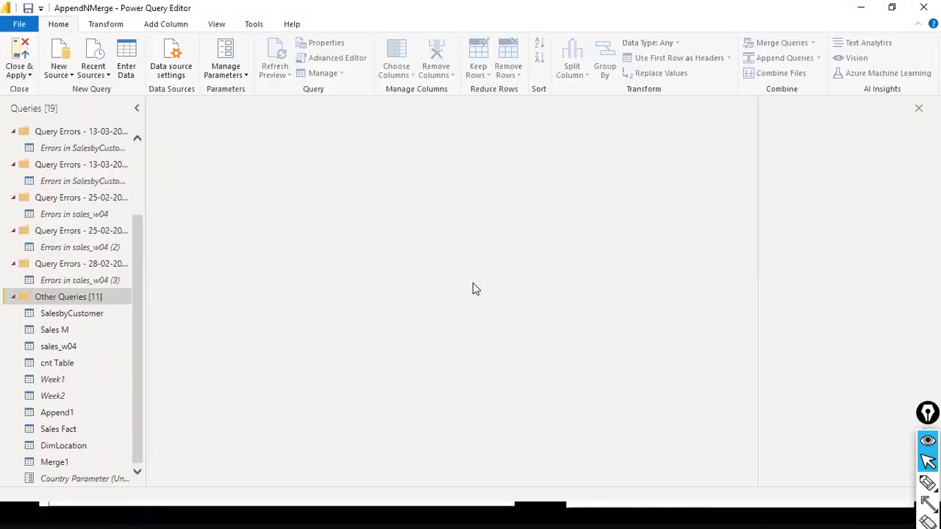
key(alt+Tab)
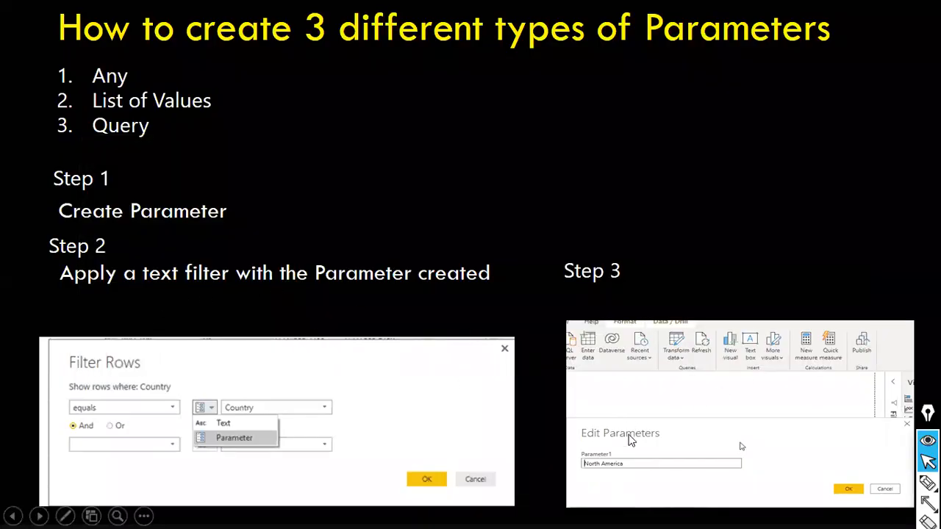
Annotate the slide's Step 2 text with an arrow to the Filter Rows parameter selector, and end the slide show discarding the ink annotations
key(ctrl+shift+4)
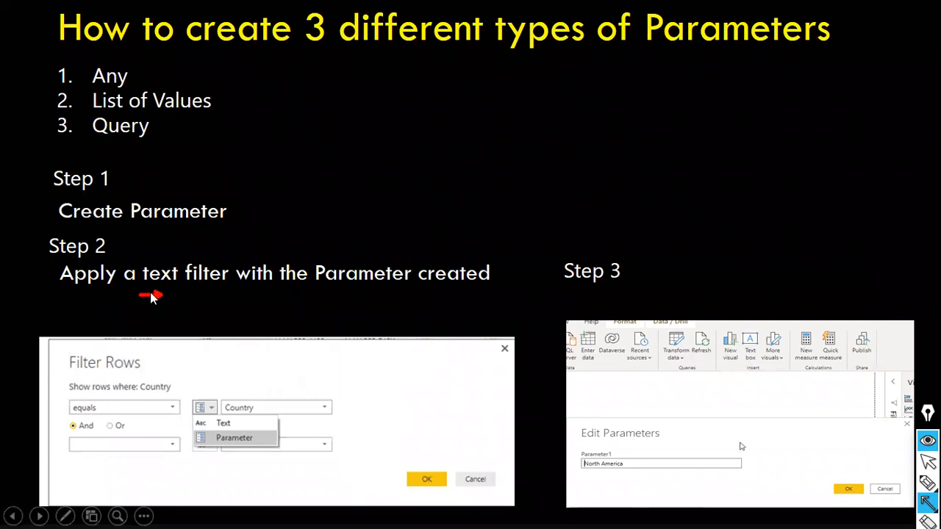
mouse_move(121, 296)
mouse_down()
mouse_move(144, 353)
mouse_move(167, 378)
mouse_move(215, 396)
mouse_up()
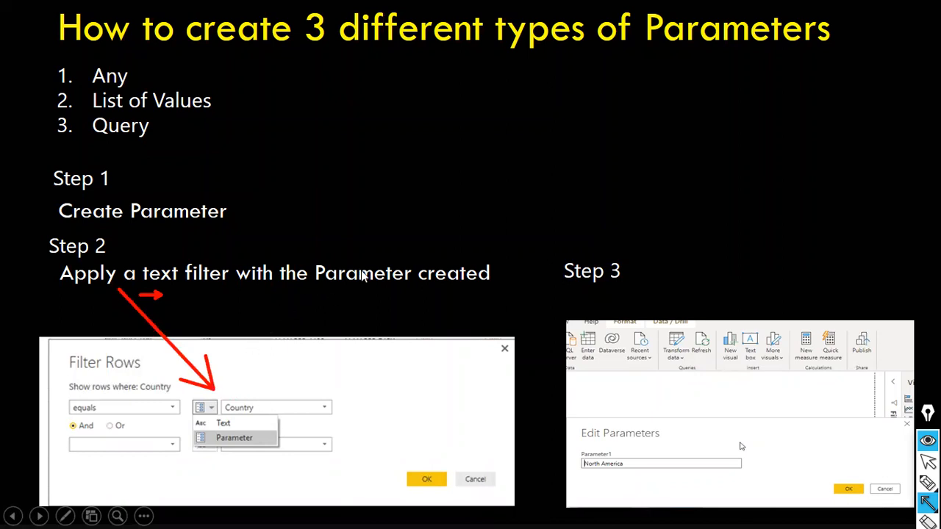
key(e)
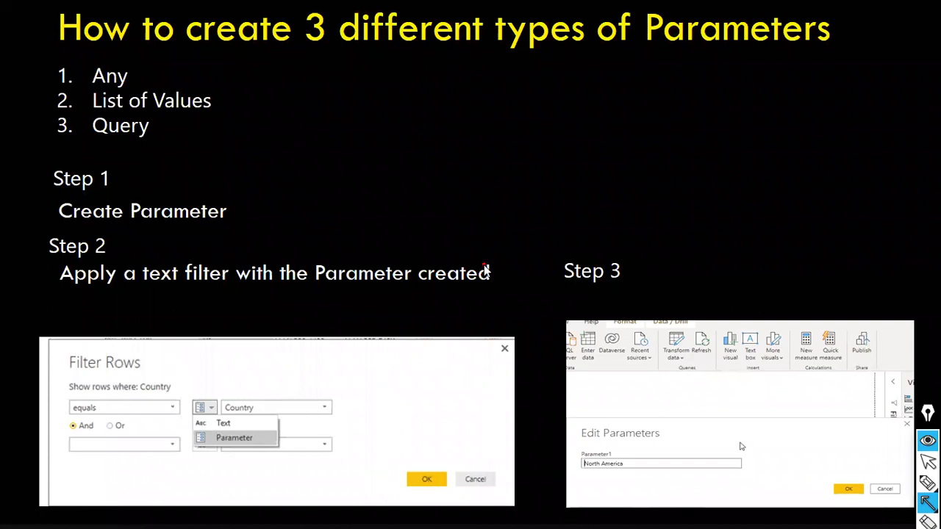
key(ctrl+shift+2)
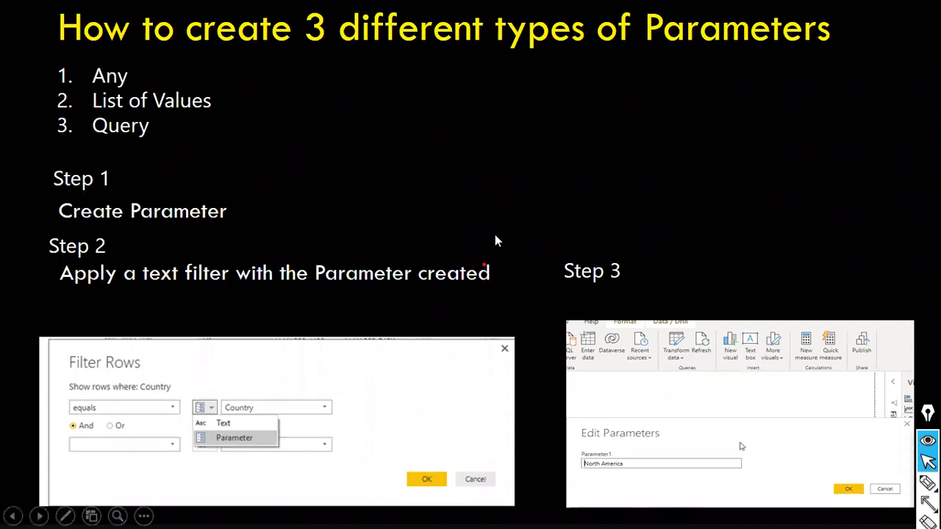
key(Escape)
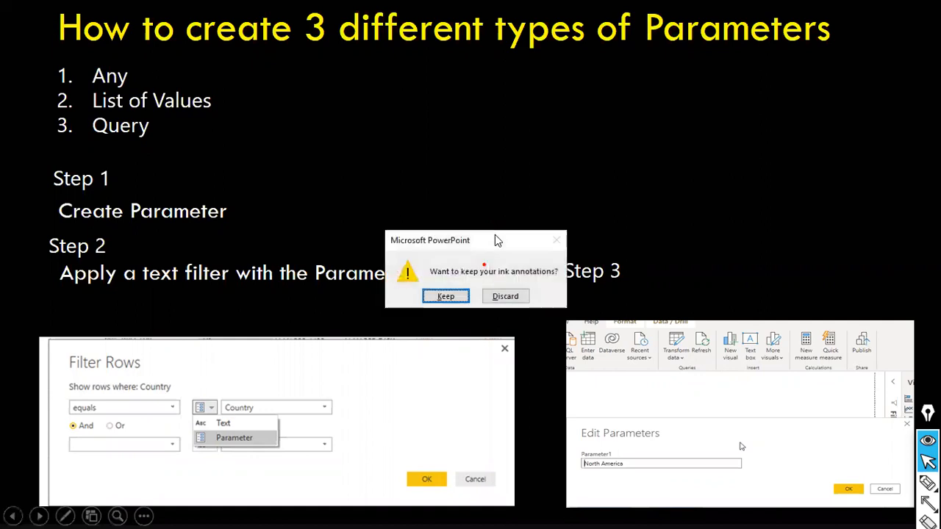
click(505, 295)
Switch to the Power Query Editor, open the sales_w04 query, and clear the filter on its Country column
key(alt+Tab)
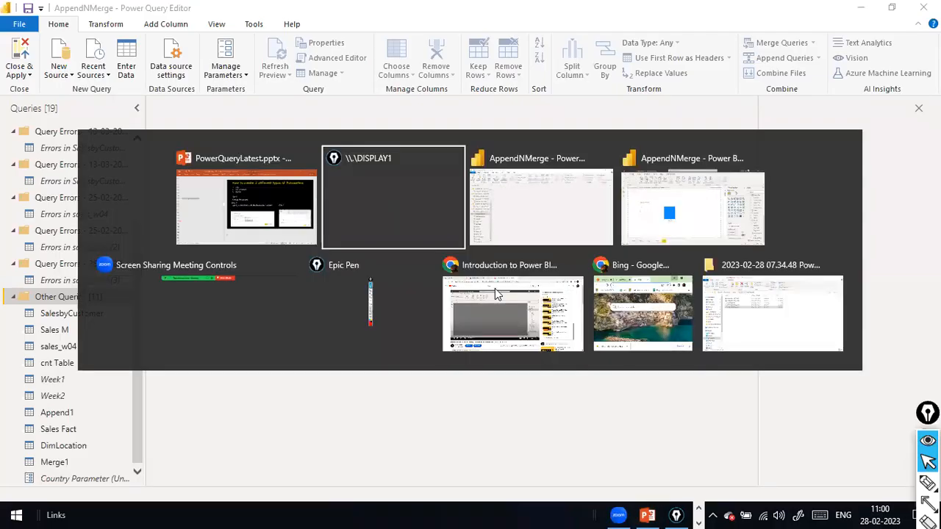
key(alt+Tab)
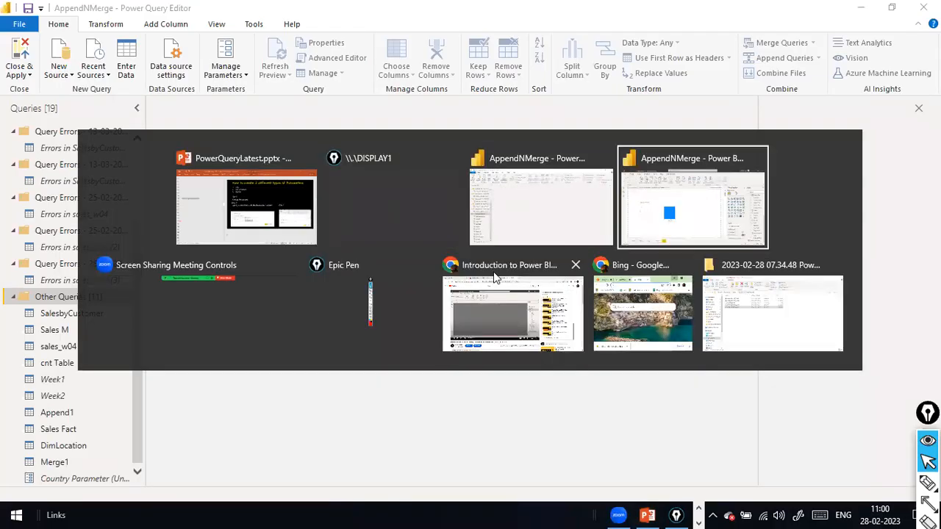
click(382, 93)
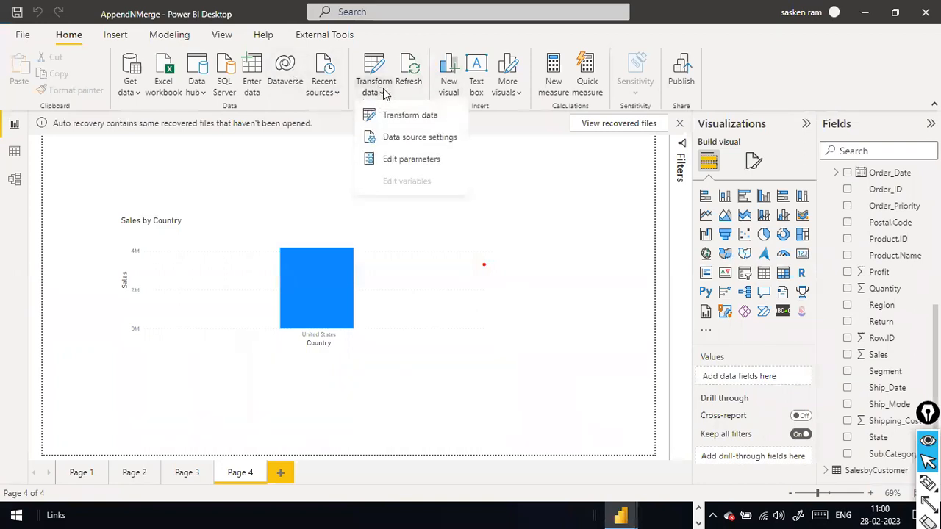
click(387, 115)
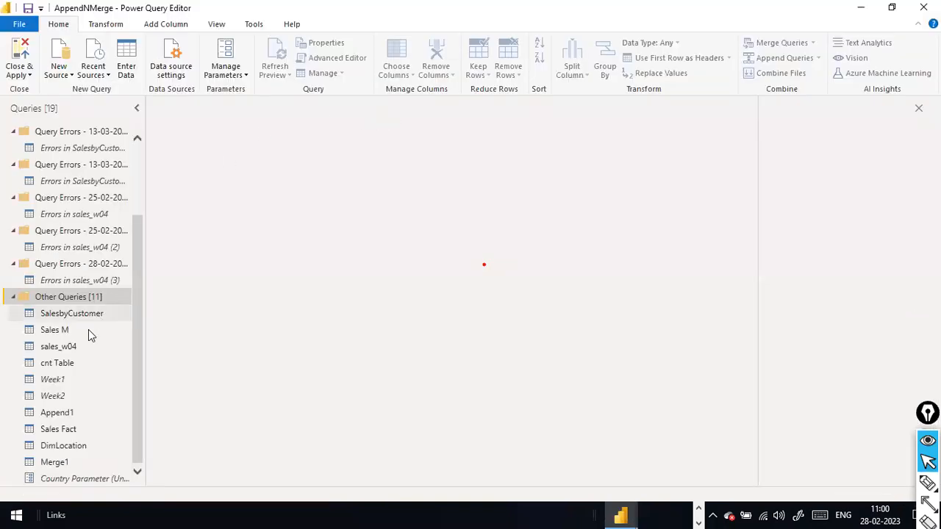
click(74, 351)
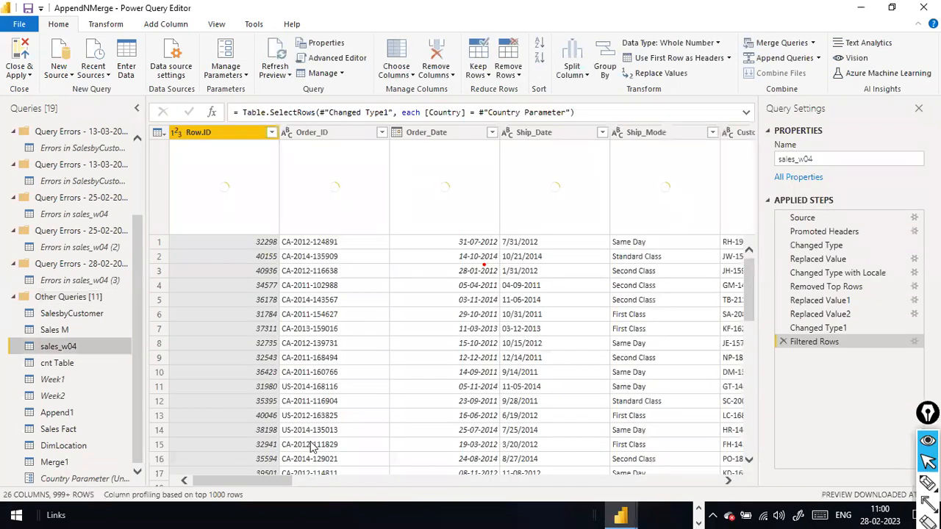
drag(249, 478, 407, 462)
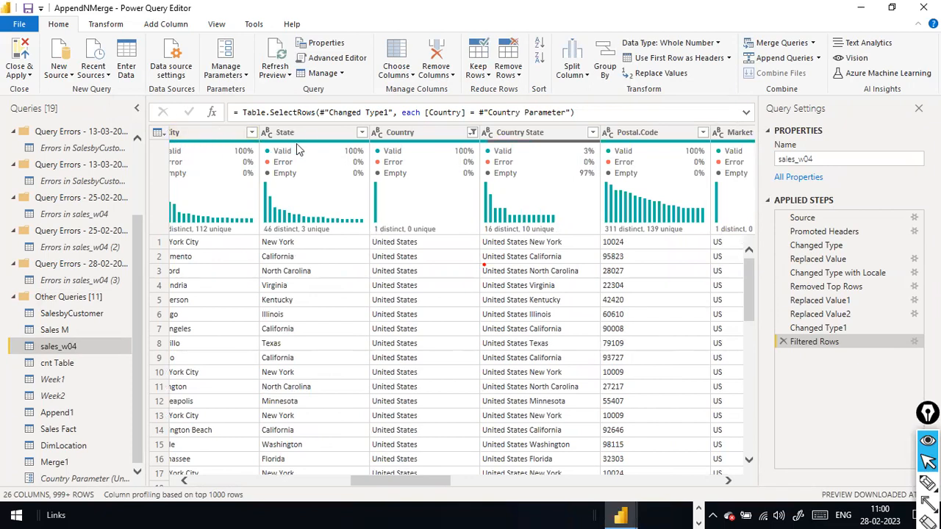
mouse_move(609, 157)
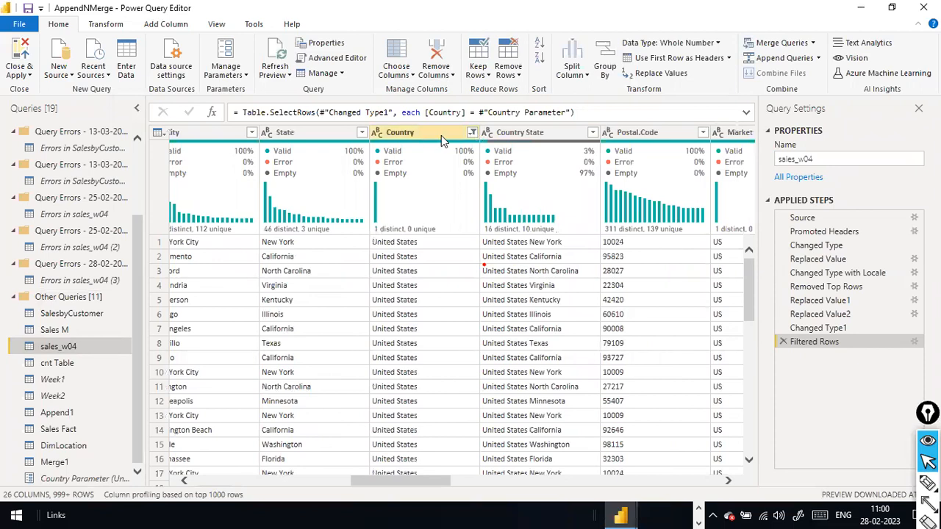
click(472, 139)
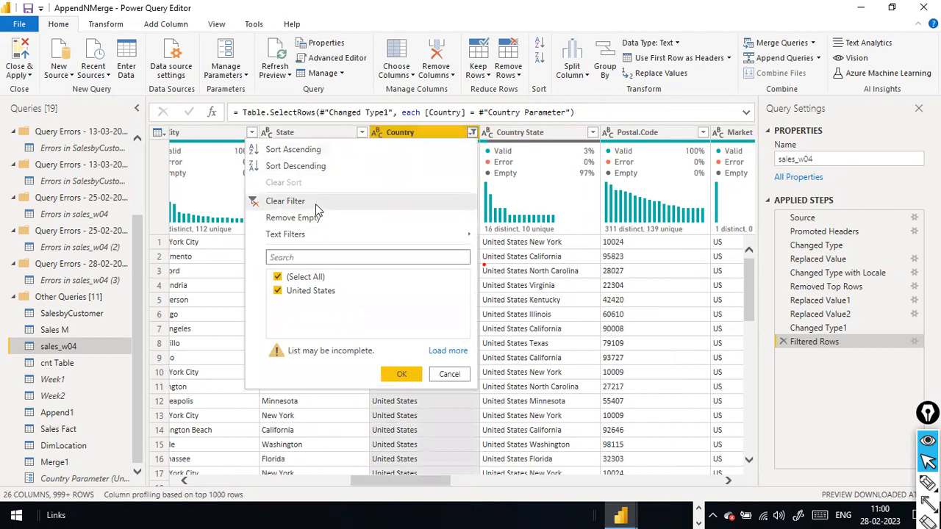
click(316, 207)
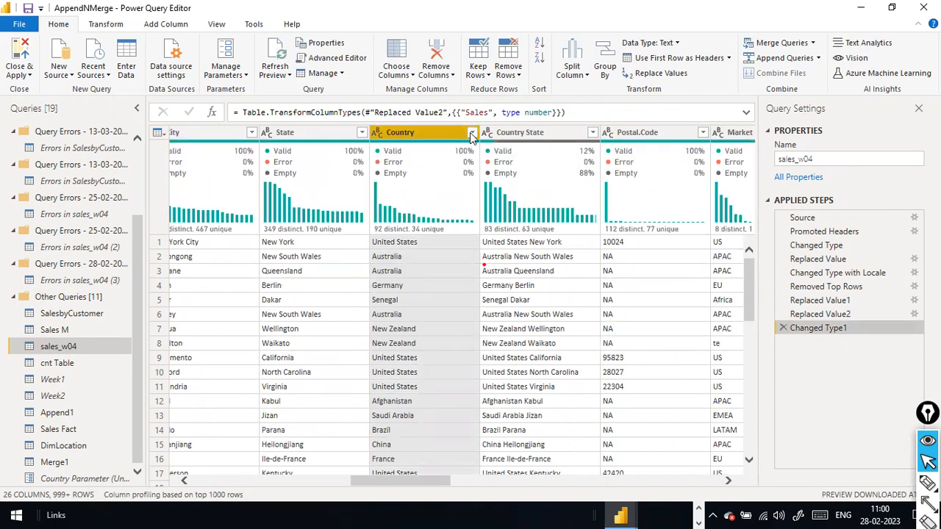
Add the Country column of sales_w04 as a new query, and remove the duplicates from the resulting list
right_click(434, 133)
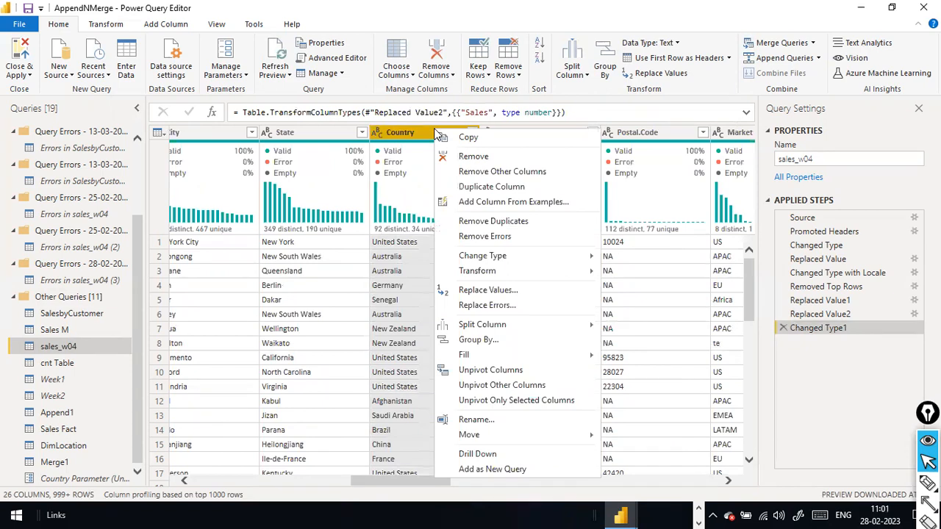
click(506, 469)
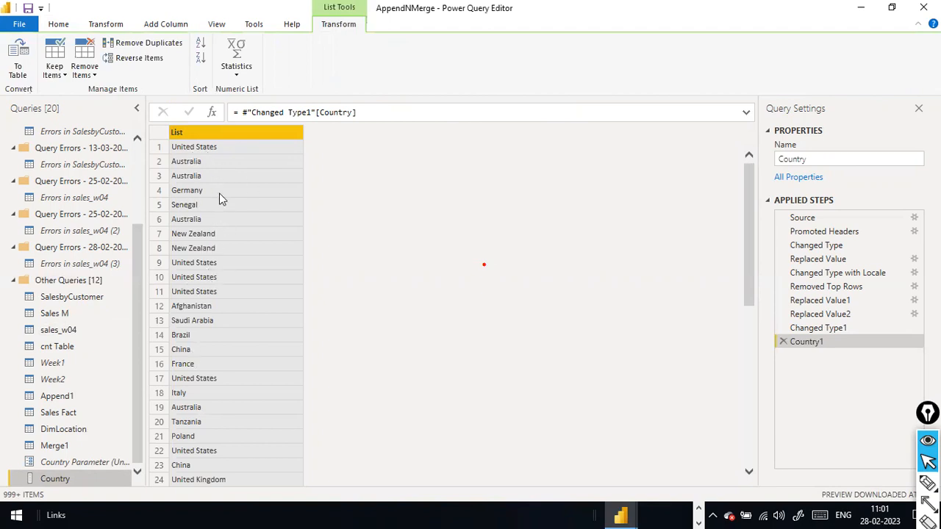
right_click(273, 135)
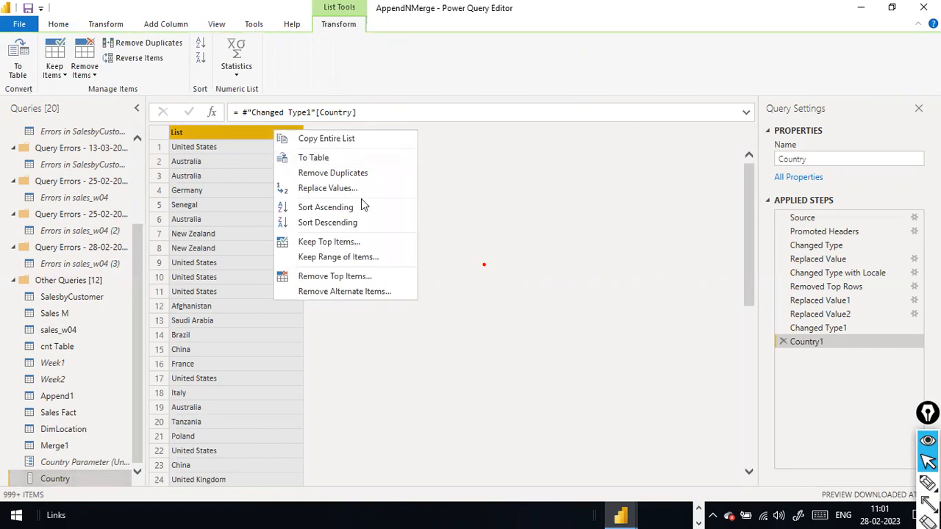
right_click(222, 137)
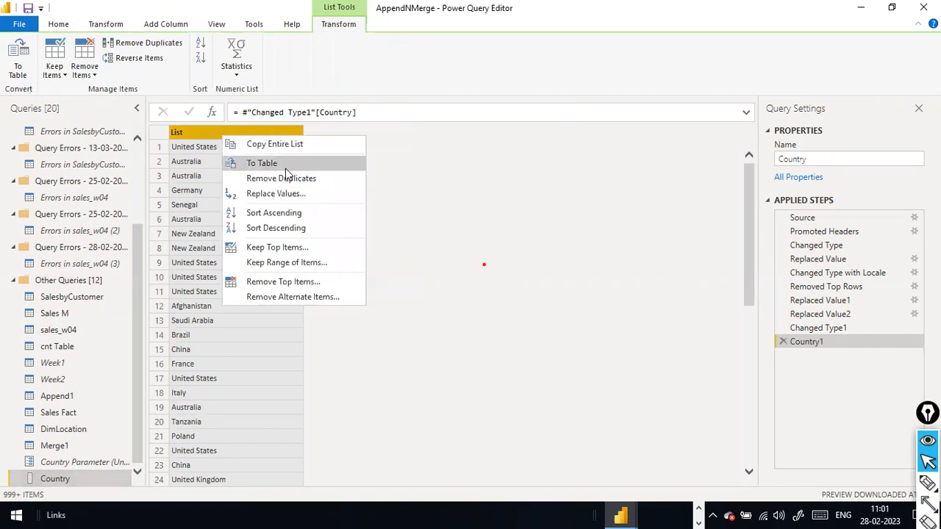
click(317, 179)
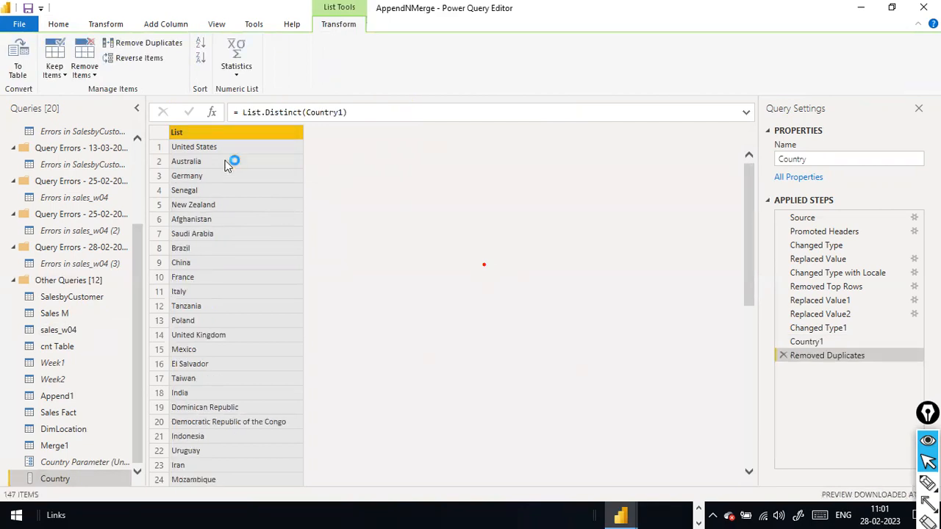
Rename the new country list query as Country Query List
double_click(68, 479)
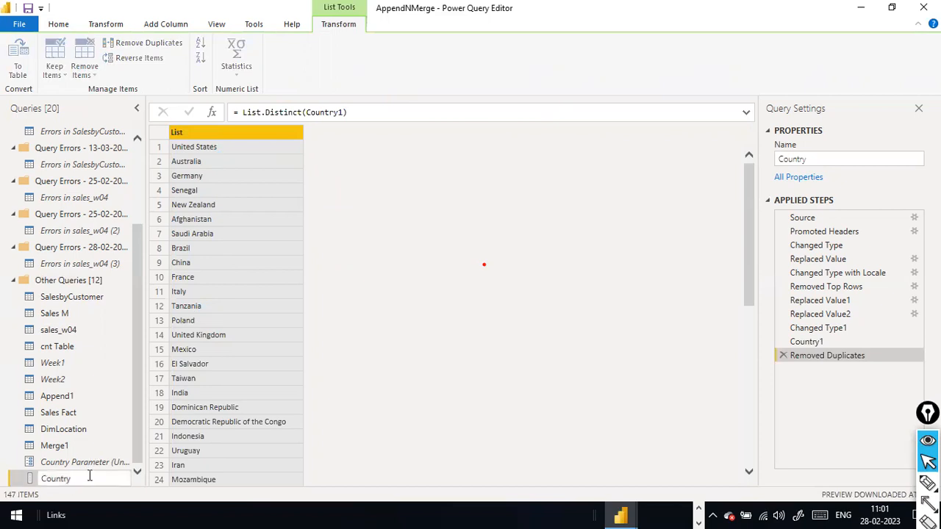
text(Query List)
key(Return)
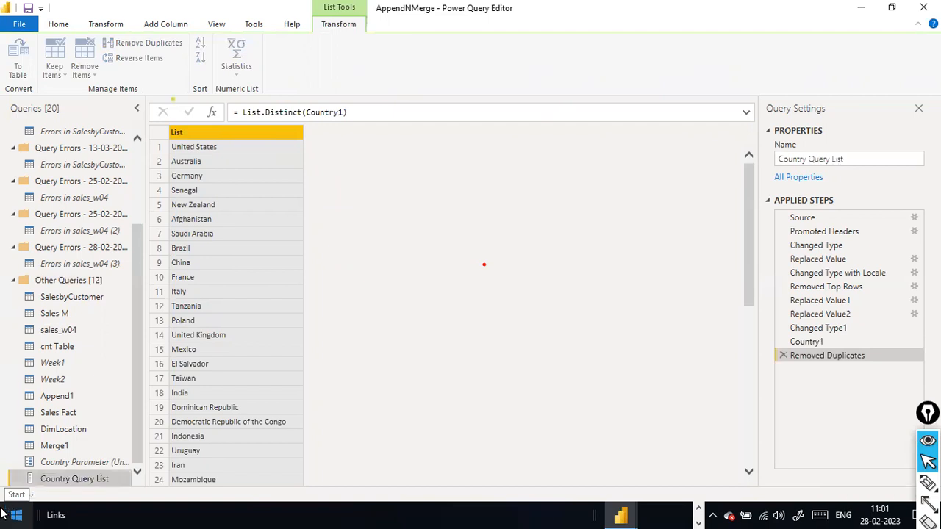
Open the settings of Country Parameter for editing and rename it as Country Query Parameter
click(103, 463)
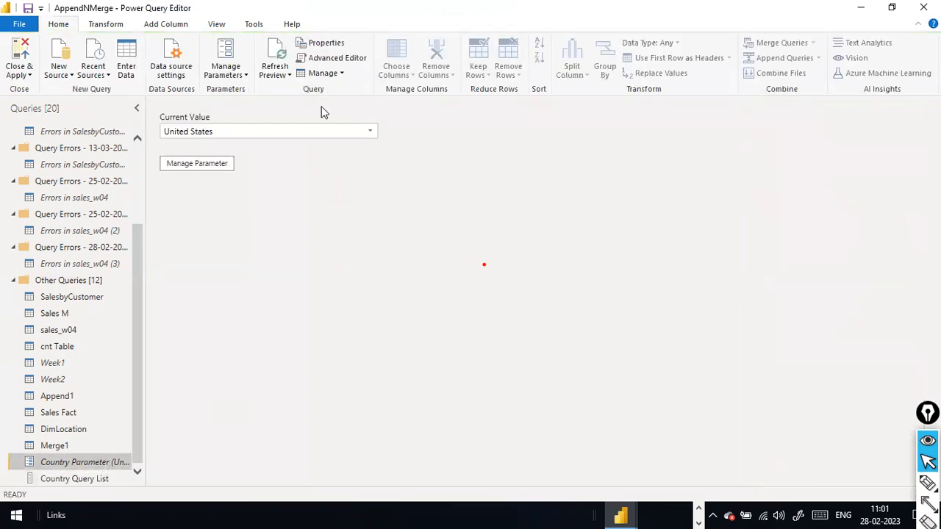
click(195, 165)
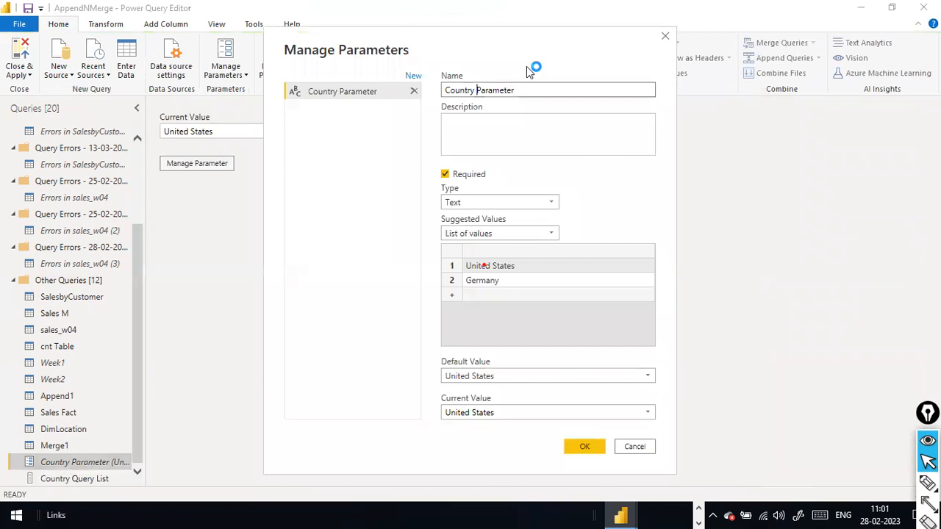
text(Query)
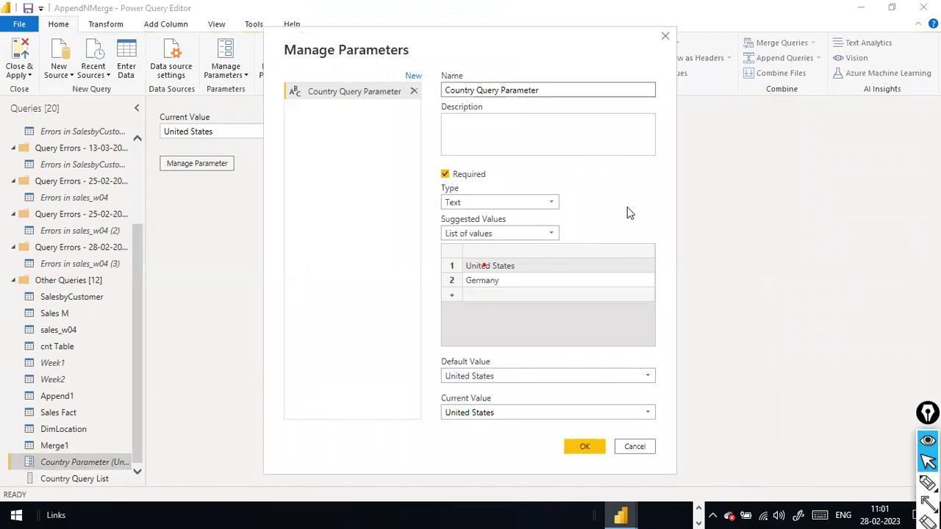
Set the suggested values of Country Query Parameter to Query with Country Query List as its source, and confirm the parameter settings
click(552, 235)
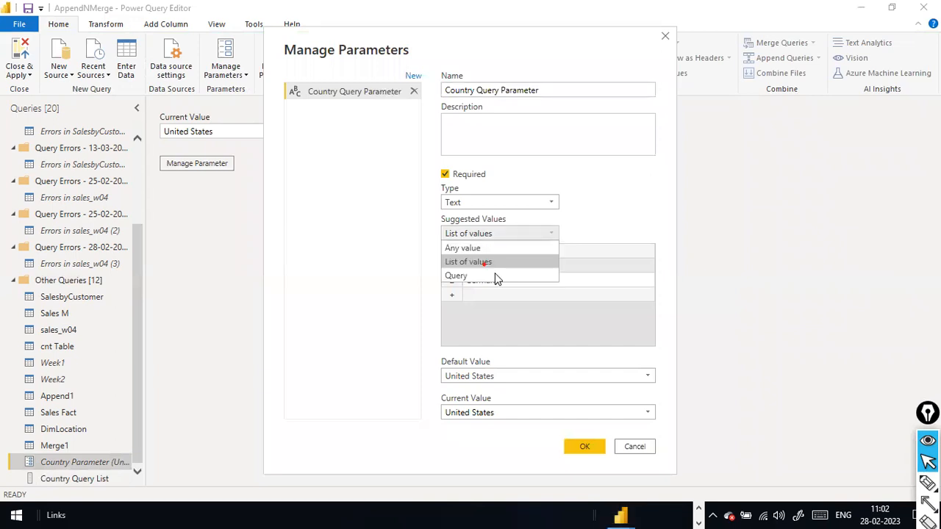
click(495, 276)
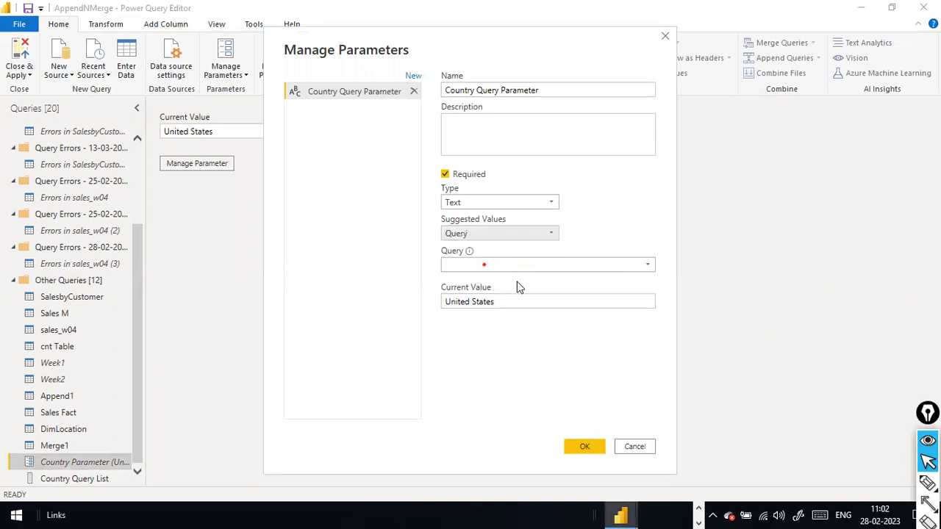
click(650, 266)
click(568, 283)
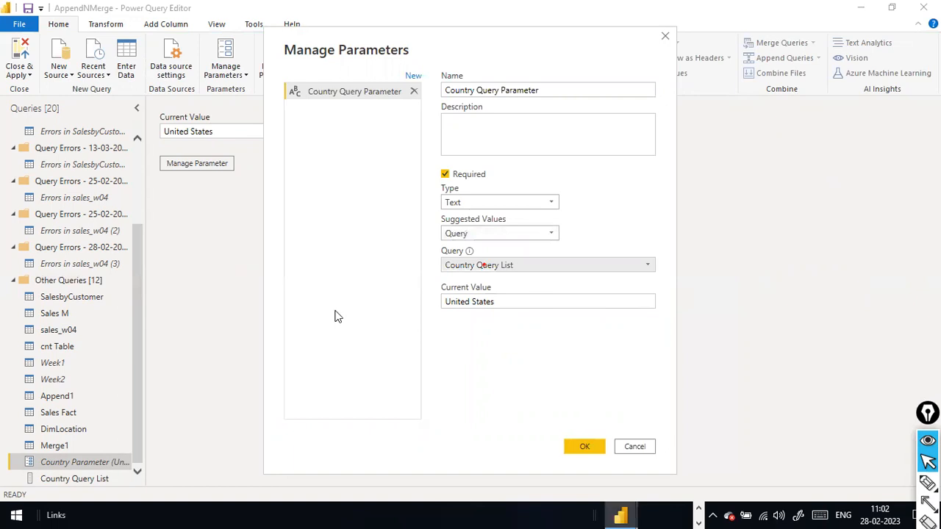
key(ctrl+shift+4)
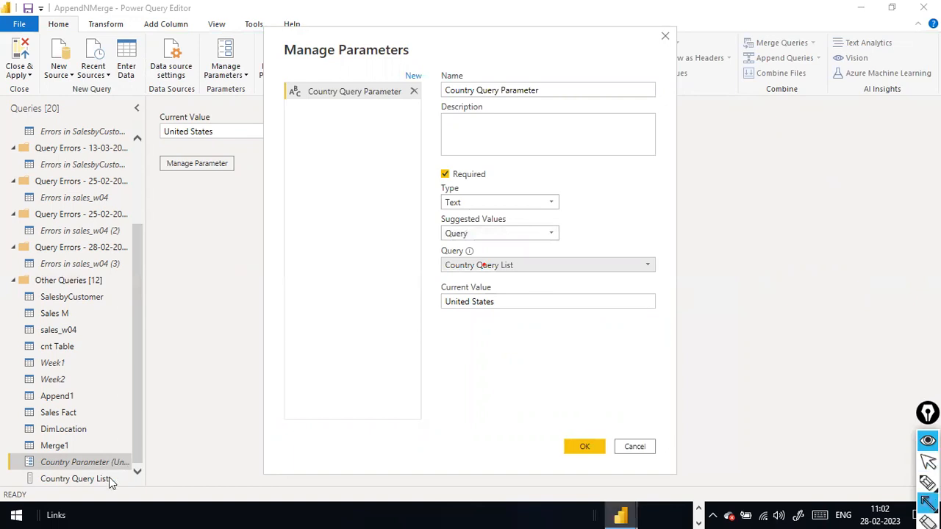
drag(109, 479, 126, 479)
drag(439, 267, 445, 263)
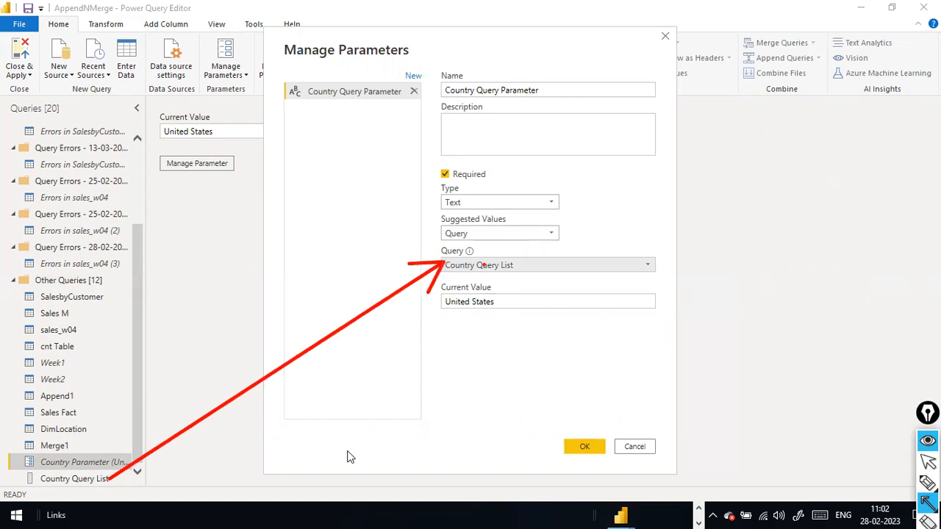
key(ctrl+shift+1)
click(475, 304)
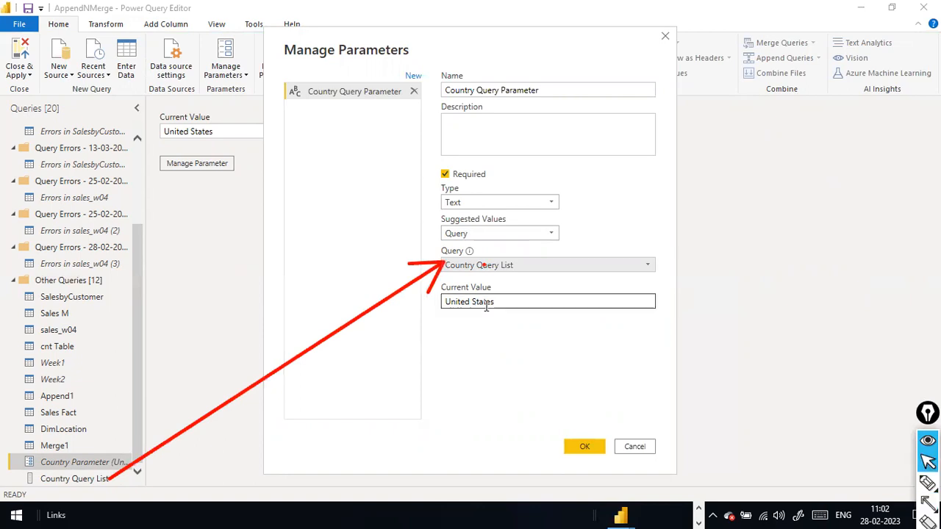
click(581, 450)
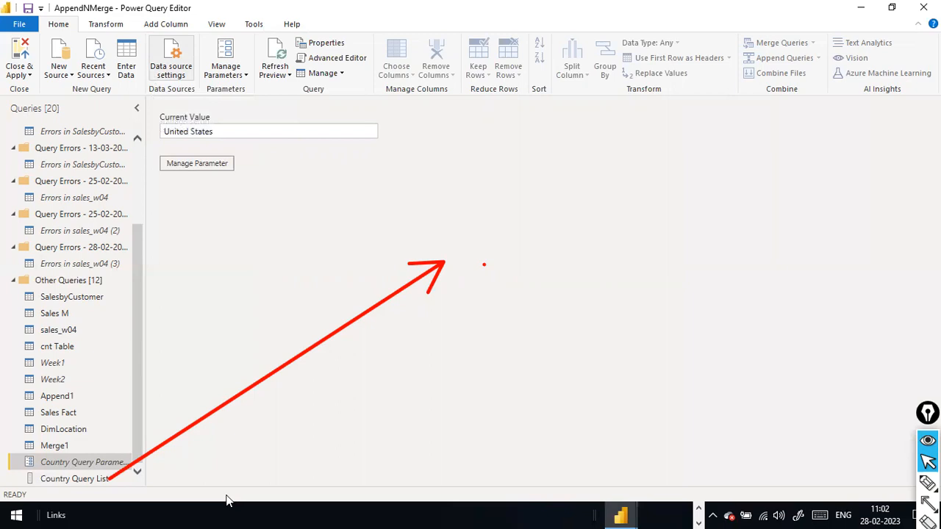
Filter the Country column of sales_w04 to equal Country Query Parameter, and close the editor with the changes applied
click(68, 332)
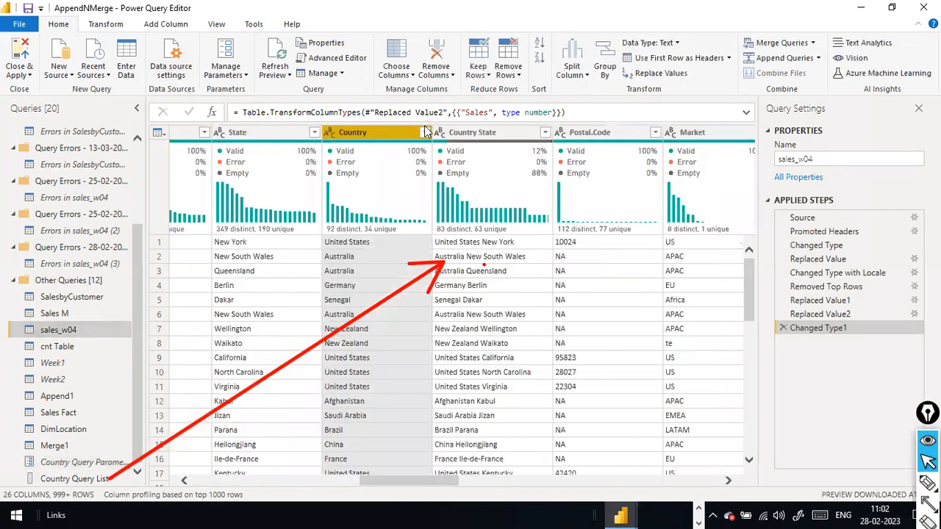
click(425, 132)
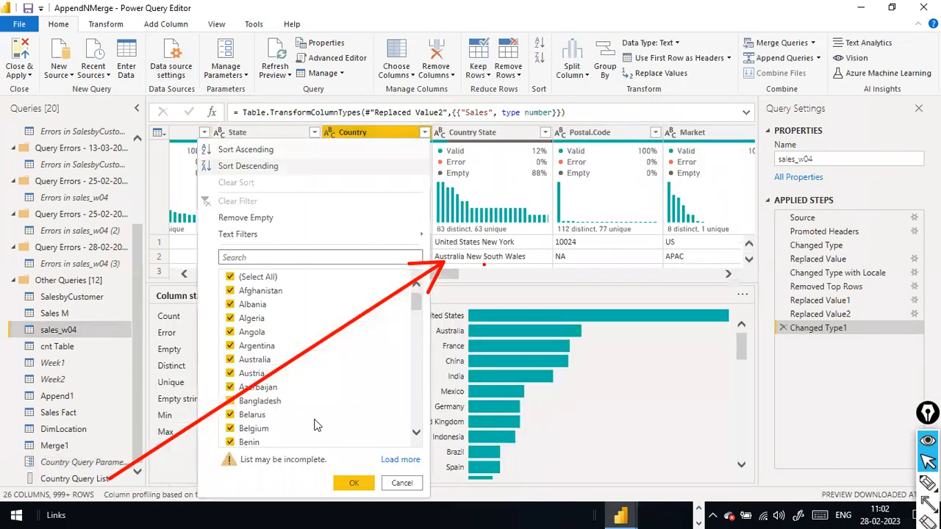
mouse_move(424, 238)
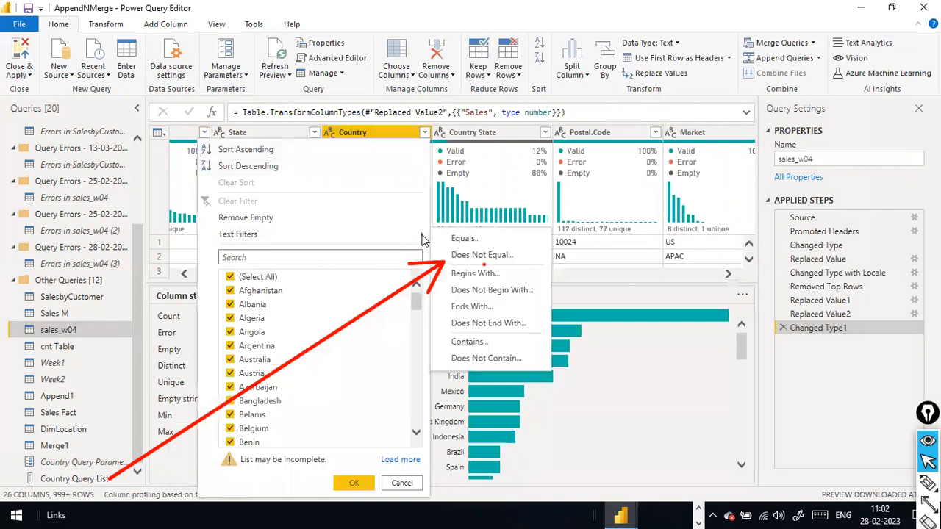
click(466, 242)
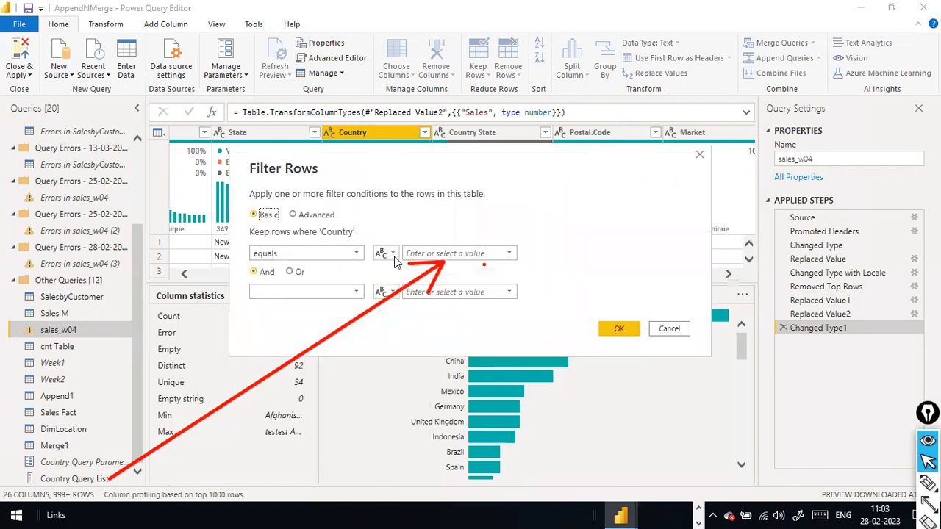
click(390, 254)
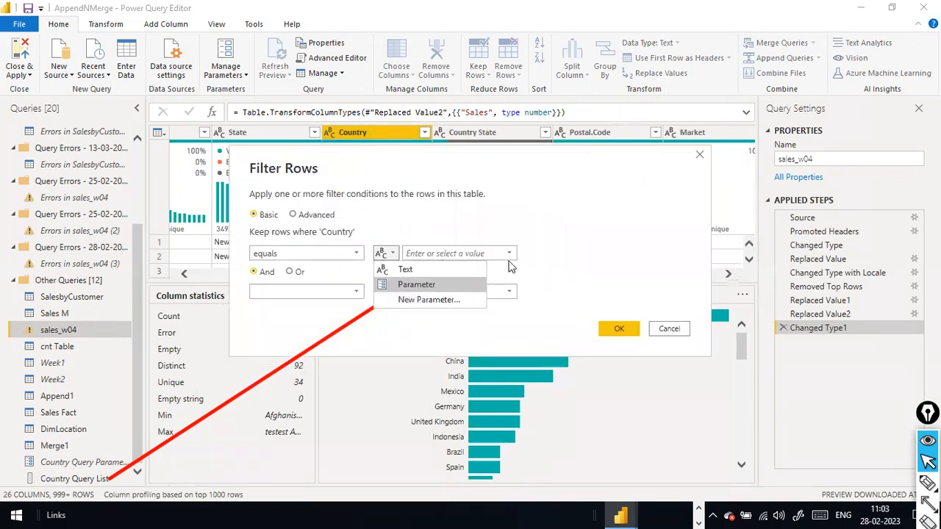
click(441, 285)
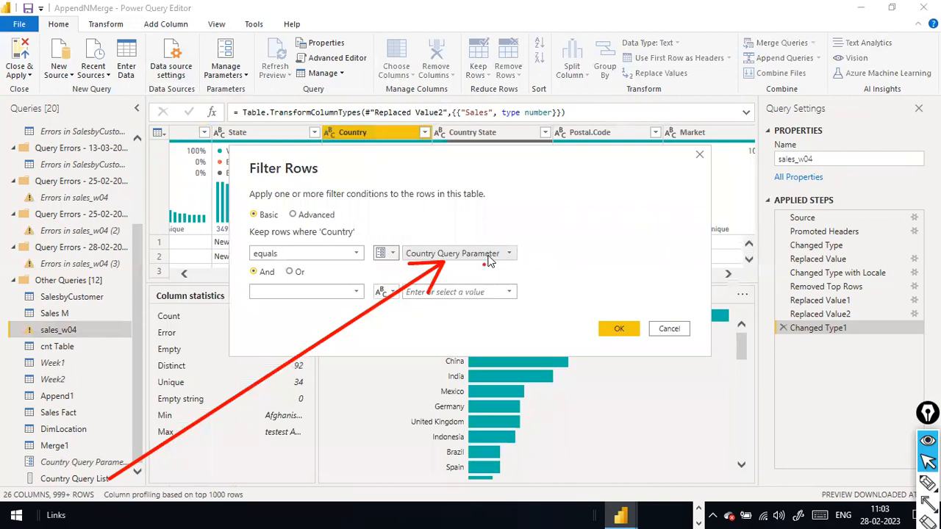
click(614, 328)
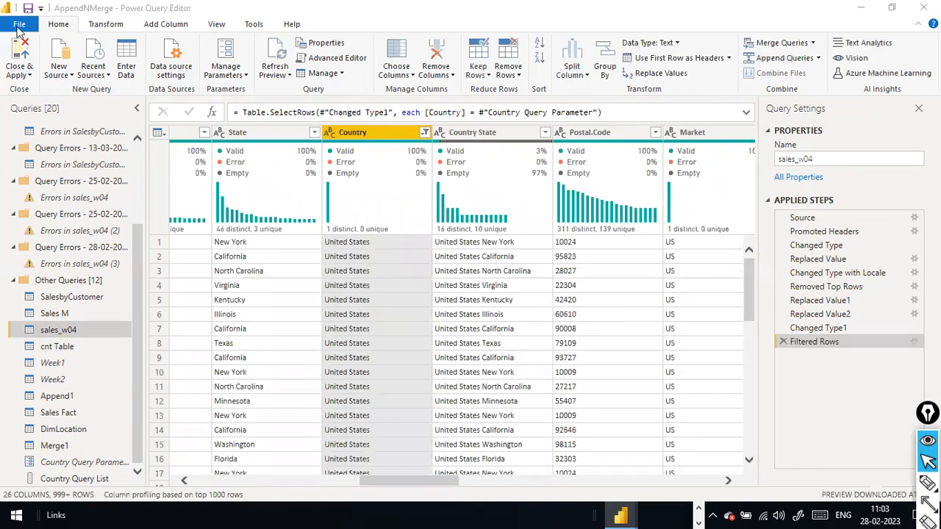
click(22, 28)
click(45, 47)
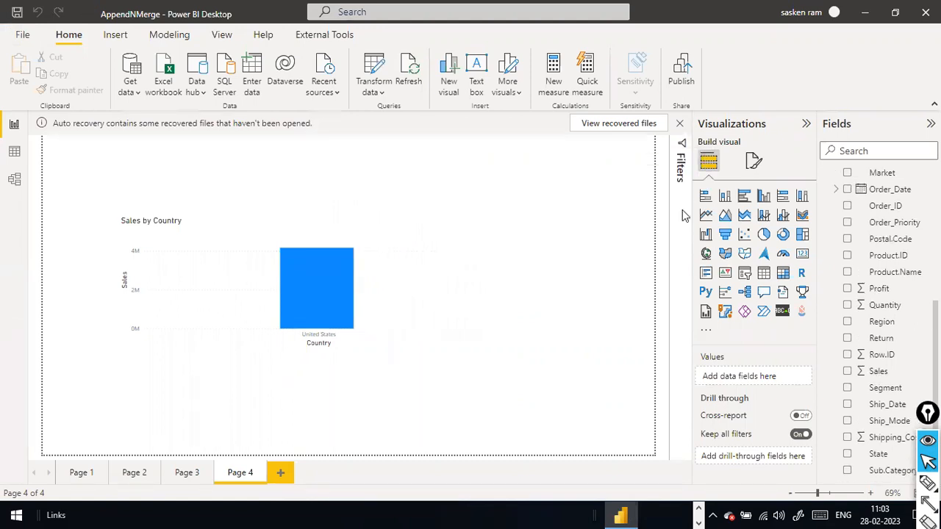
Set the report's Country Query Parameter to Dominican Republic and apply the pending query changes
click(373, 95)
click(387, 165)
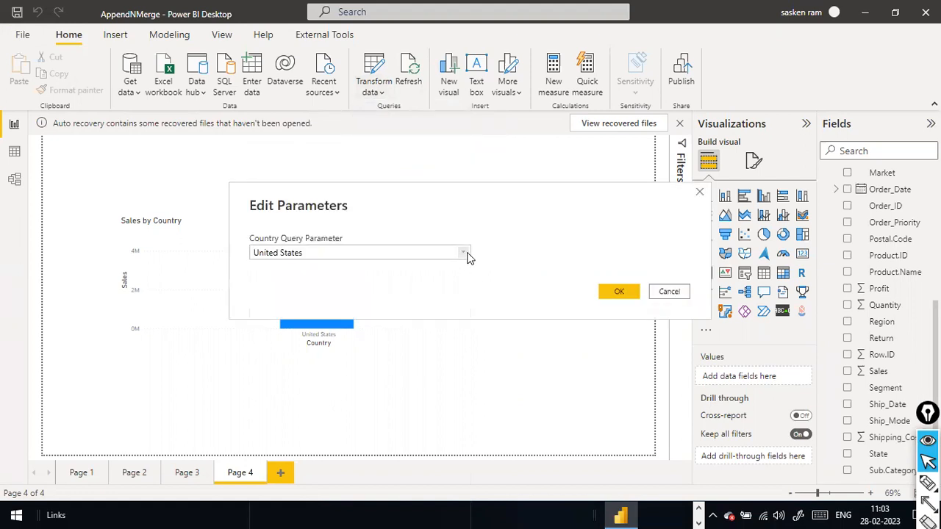
click(465, 256)
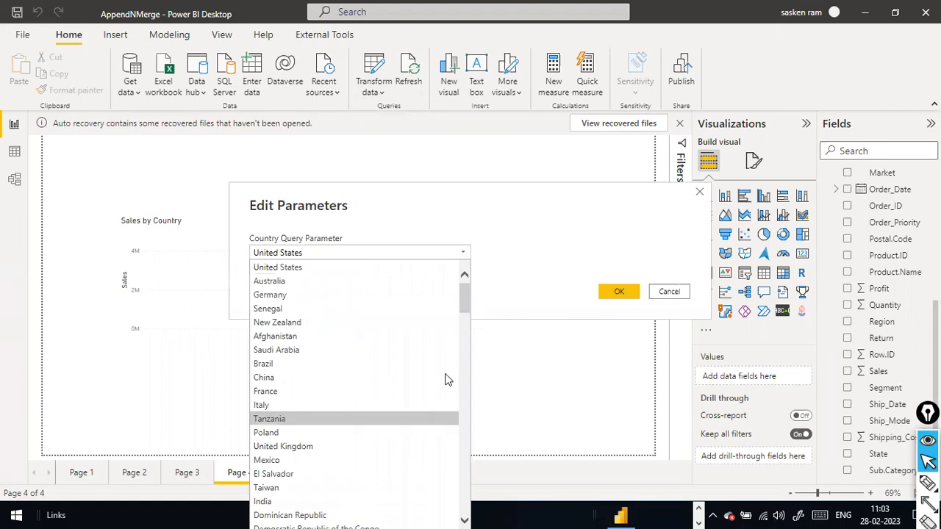
scroll(445, 368, down, 7)
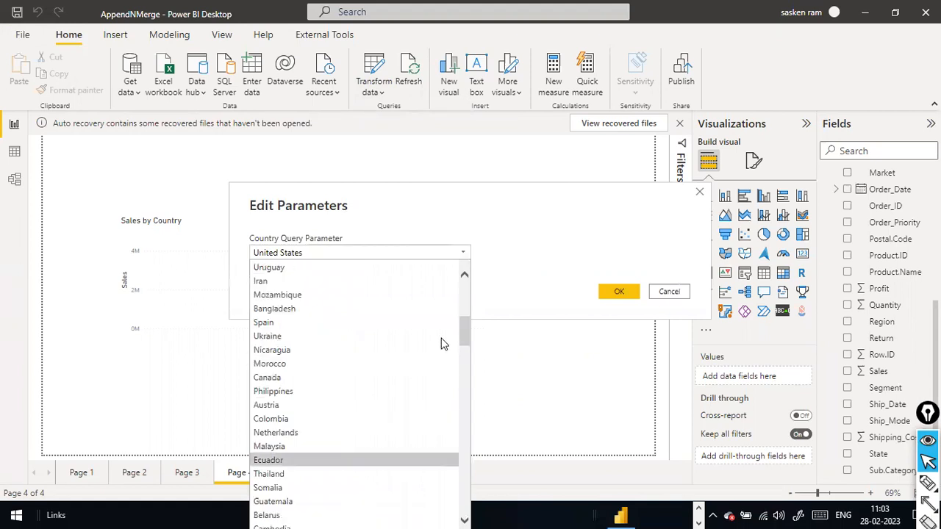
scroll(441, 345, up, 7)
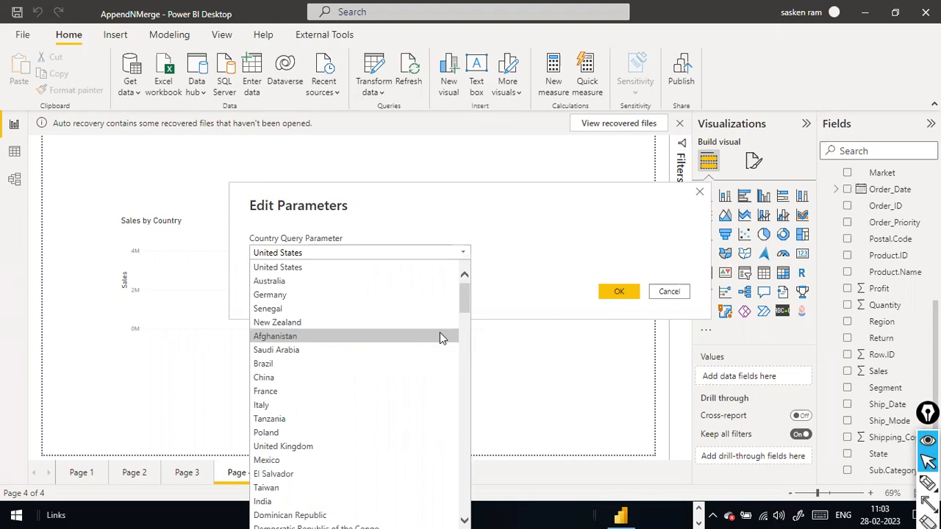
click(534, 193)
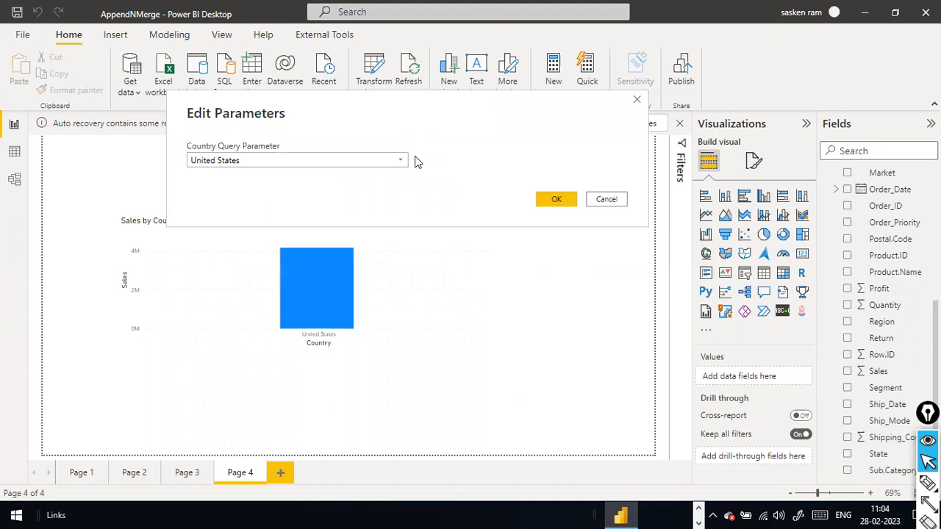
click(404, 161)
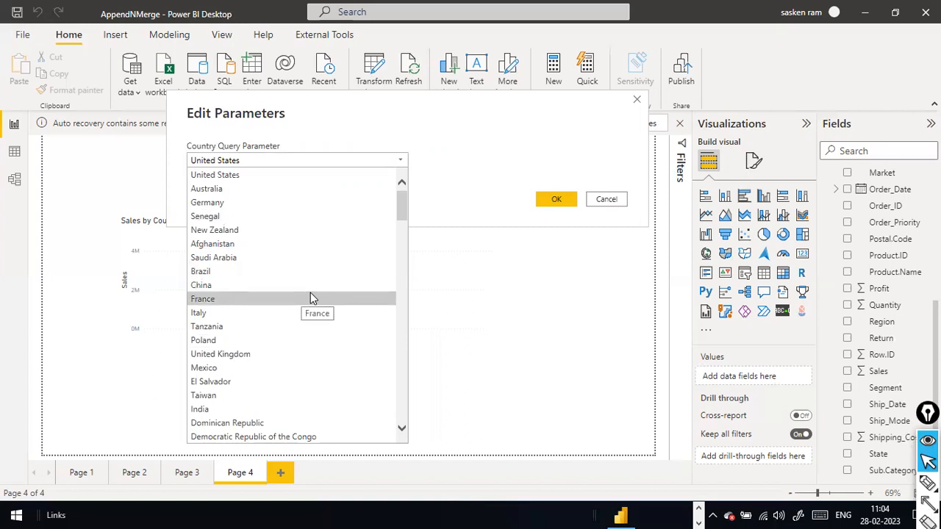
scroll(356, 229, down, 1)
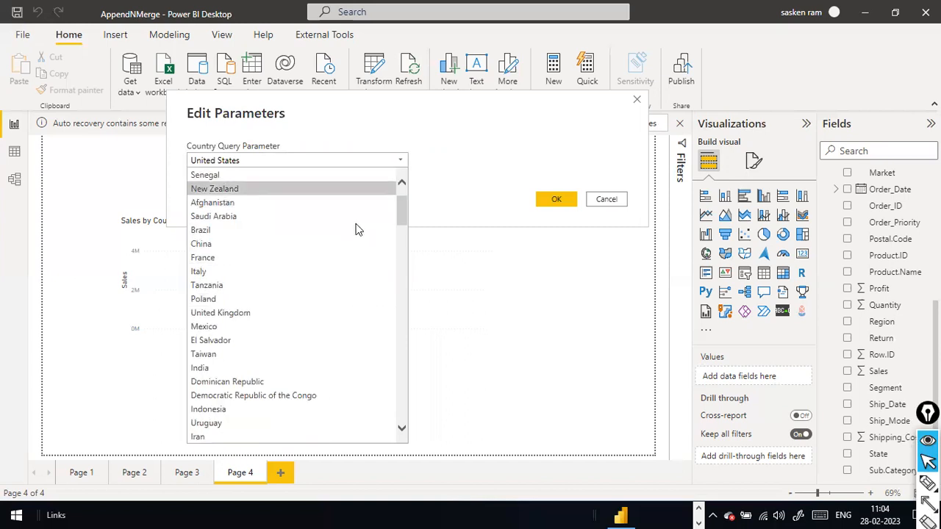
scroll(296, 335, down, 1)
click(296, 336)
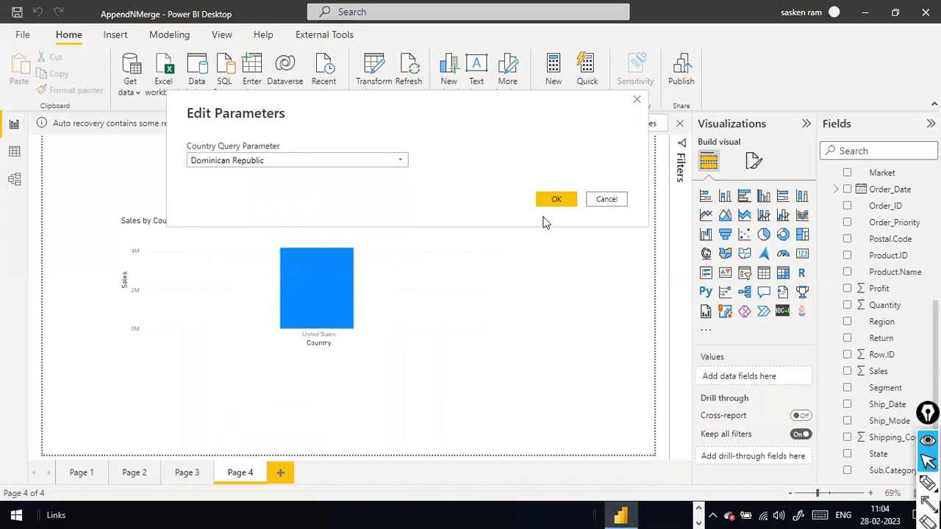
click(557, 199)
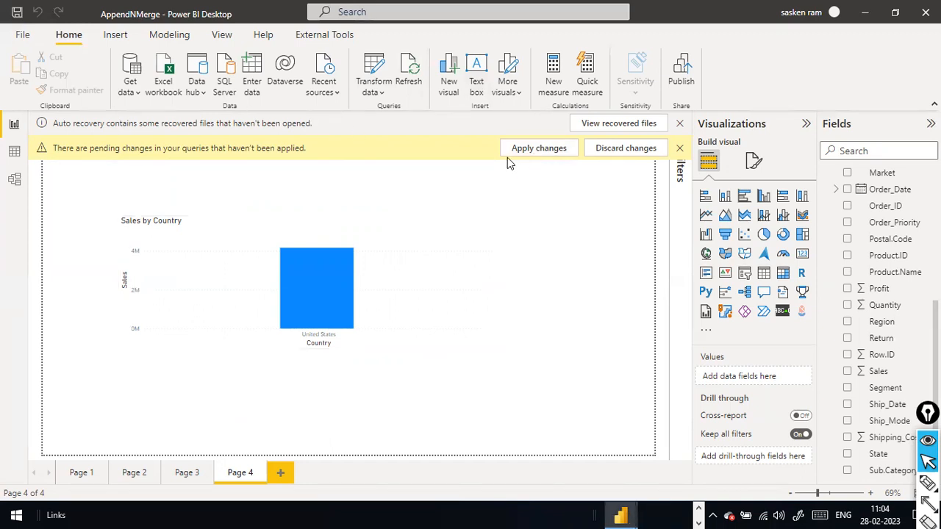
click(548, 145)
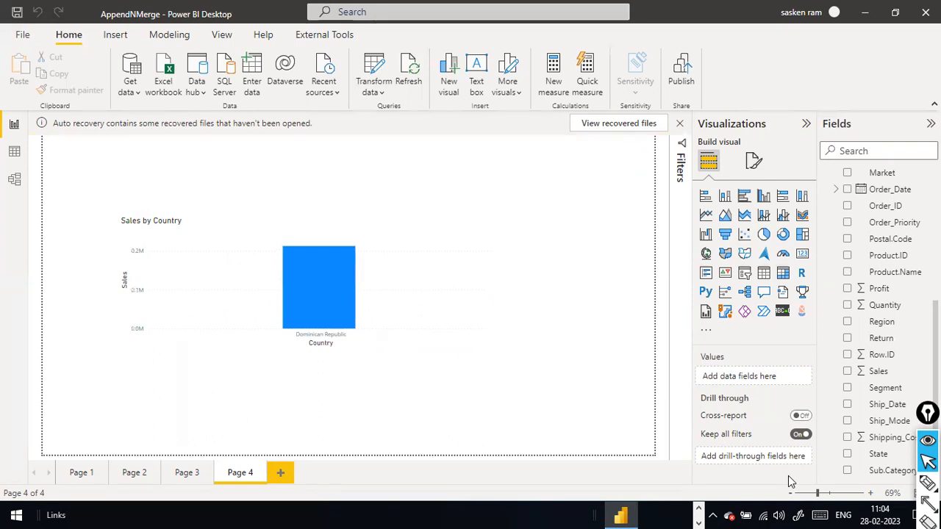
Switch to PowerPoint, present the slide on creating 3 different types of parameters, and mark its Parameter1 field with an arrow
mouse_move(342, 283)
key(alt+Tab)
key(alt+Tab)
key(alt+Tab)
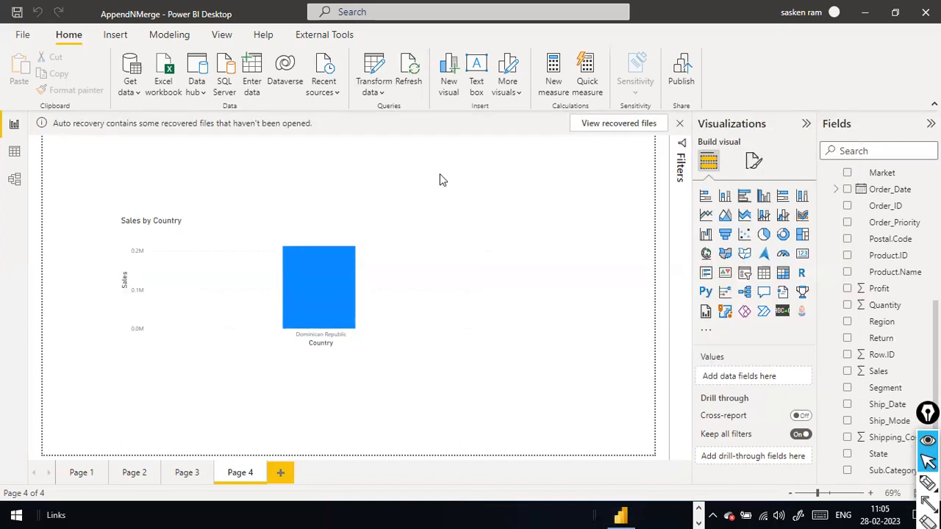
key(alt+Tab)
key(alt+Tab)
key(alt+Tab)
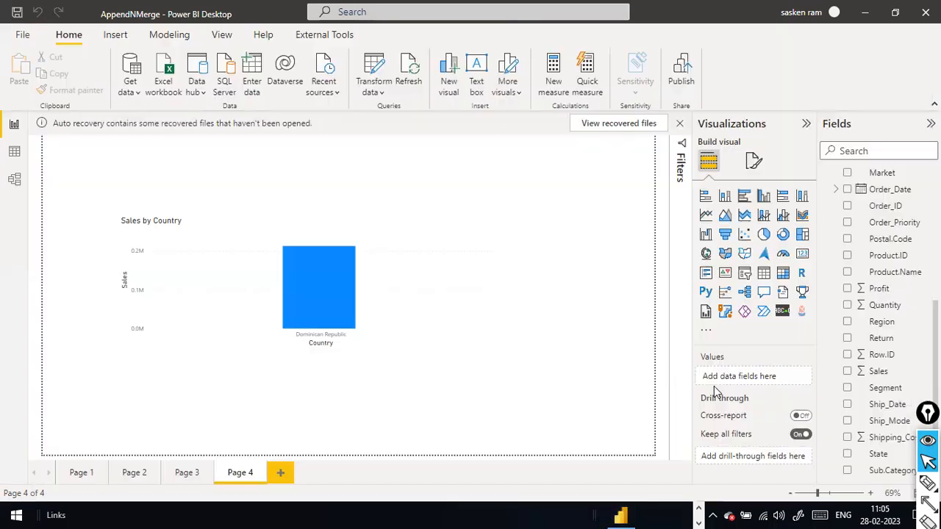
key(alt+Tab)
key(alt+Tab)
key(alt+Tab)
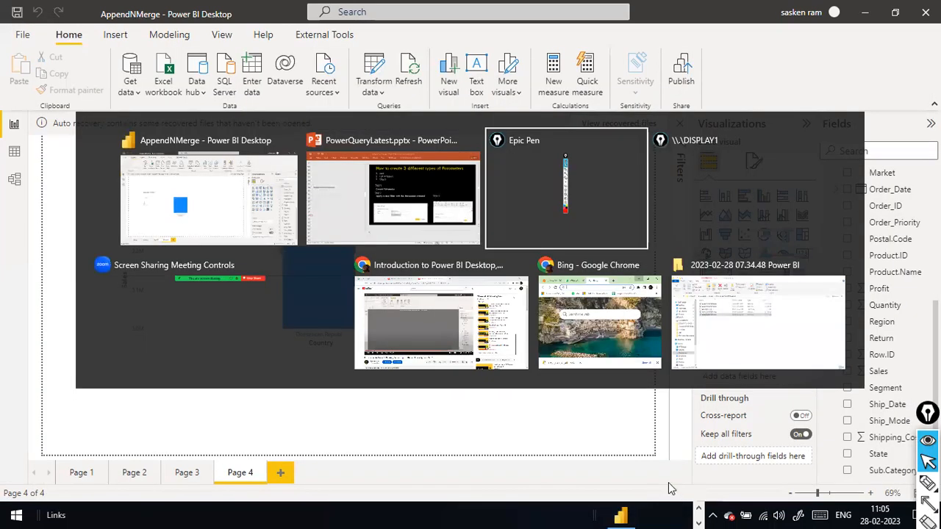
key(alt+shift+Tab)
key(alt+shift+Tab)
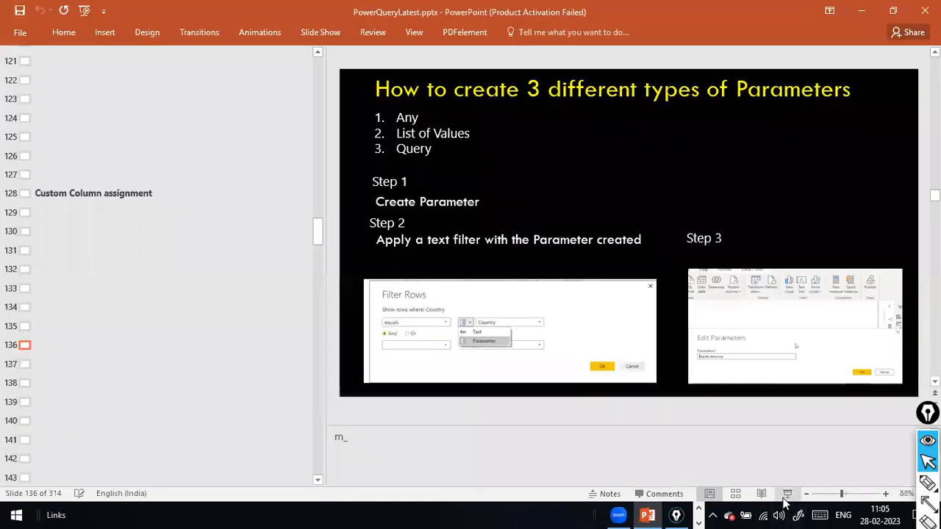
click(787, 493)
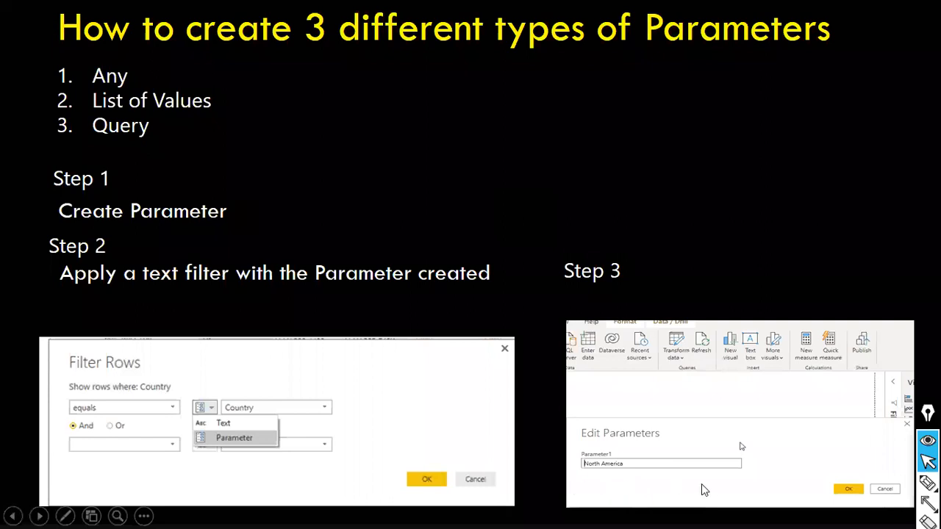
key(ctrl+shift+a)
drag(558, 342, 599, 453)
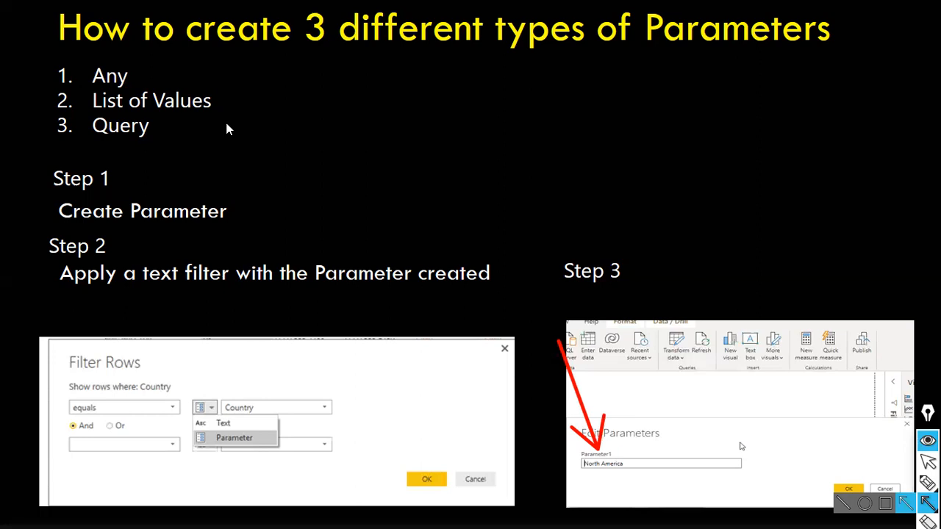
Switch back to Power BI Desktop and save a copy of the report with "Query Parameter" in front of the file name AppendNMerge.pbix
key(alt+Tab)
key(Tab)
key(Tab)
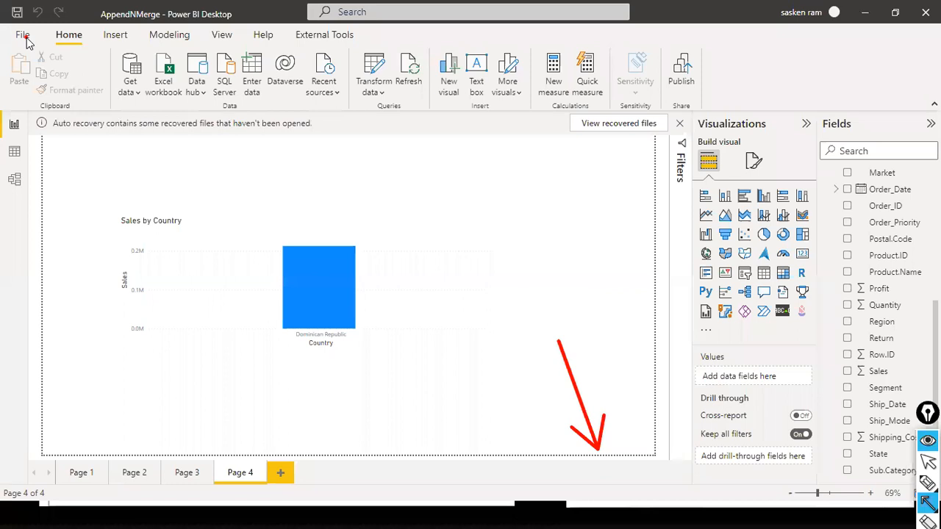
key(Escape)
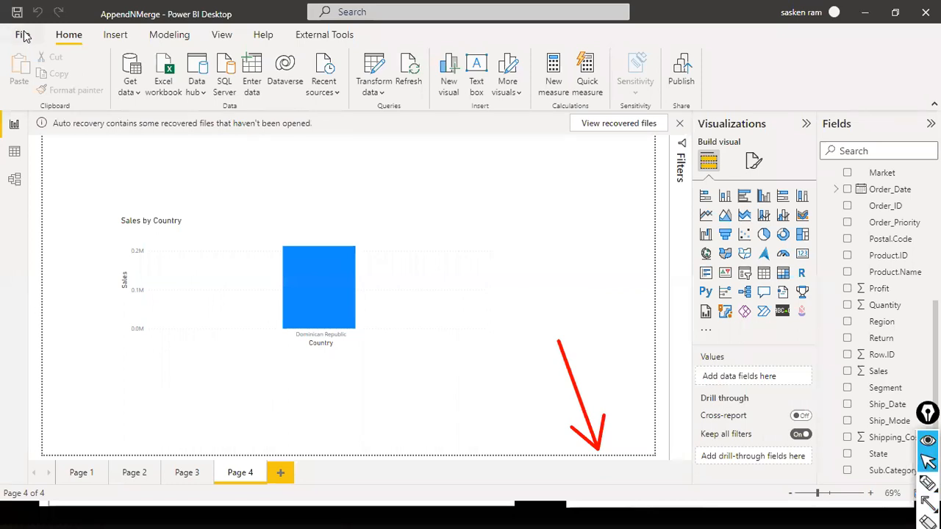
click(24, 36)
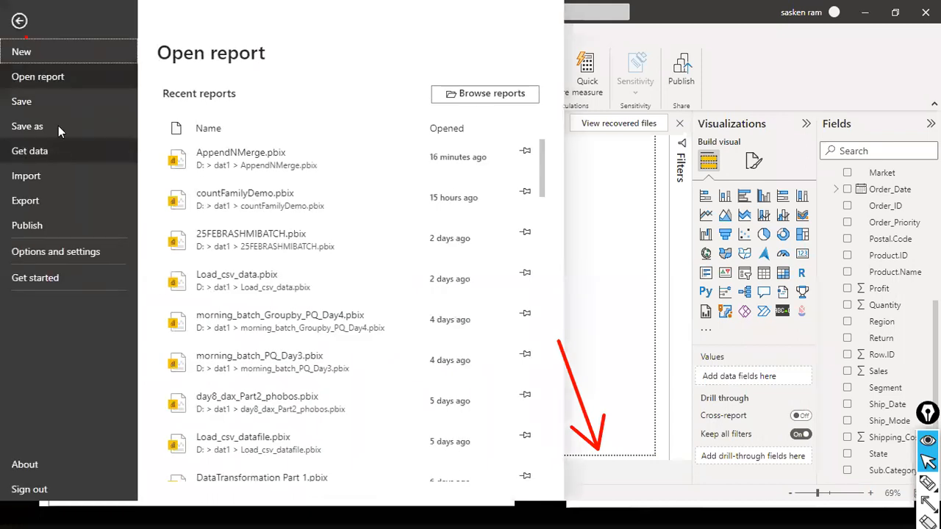
click(59, 127)
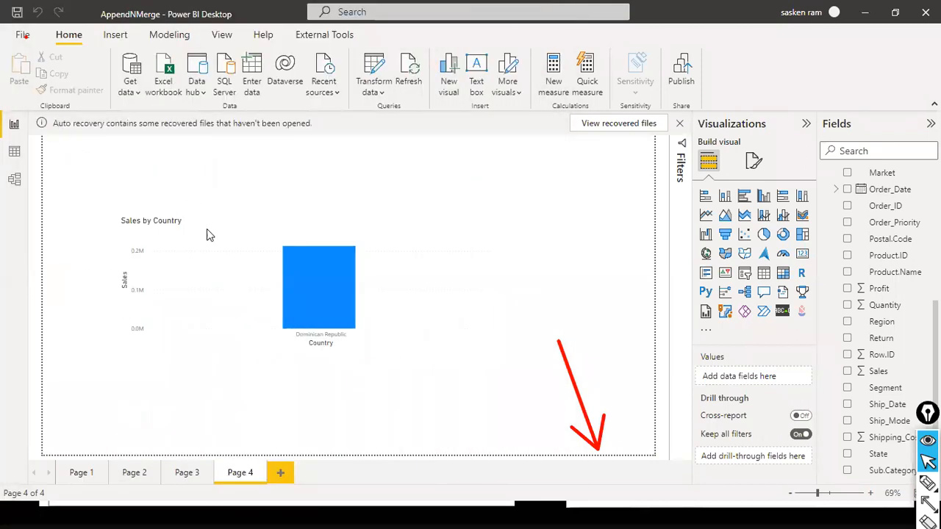
key(Home)
text(q)
key(BackSpace)
text(Query P)
text(arameter)
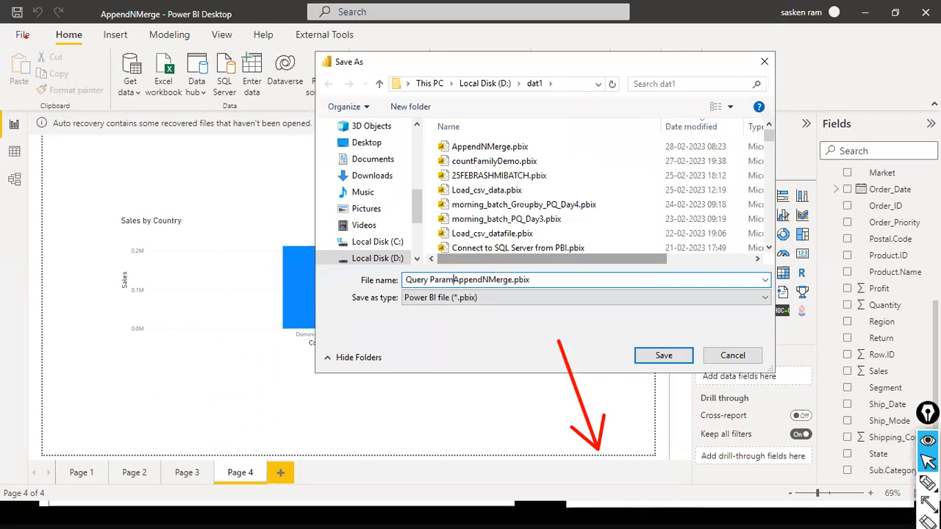
Try to save the report in the dat1 folder as Query Parameter.pbix, declining to replace the existing file
key(Delete)
key(Delete)
key(Delete)
key(Delete)
key(Delete)
key(Delete)
key(Delete)
key(Delete)
key(Delete)
key(Delete)
key(Delete)
key(Delete)
key(BackSpace)
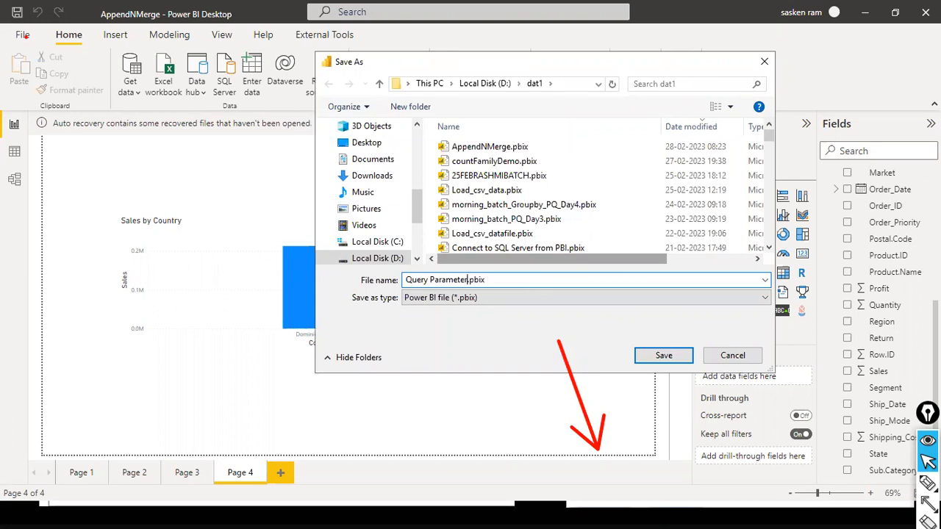
key(Return)
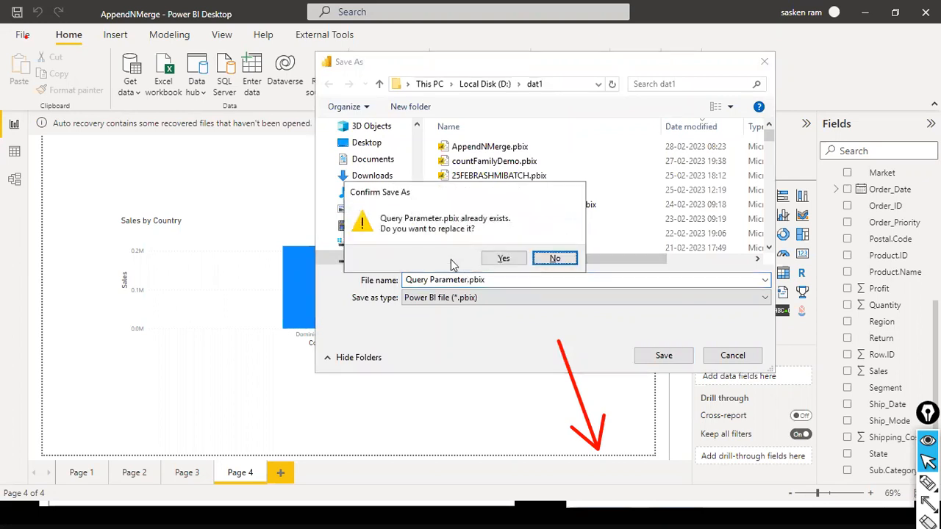
click(555, 258)
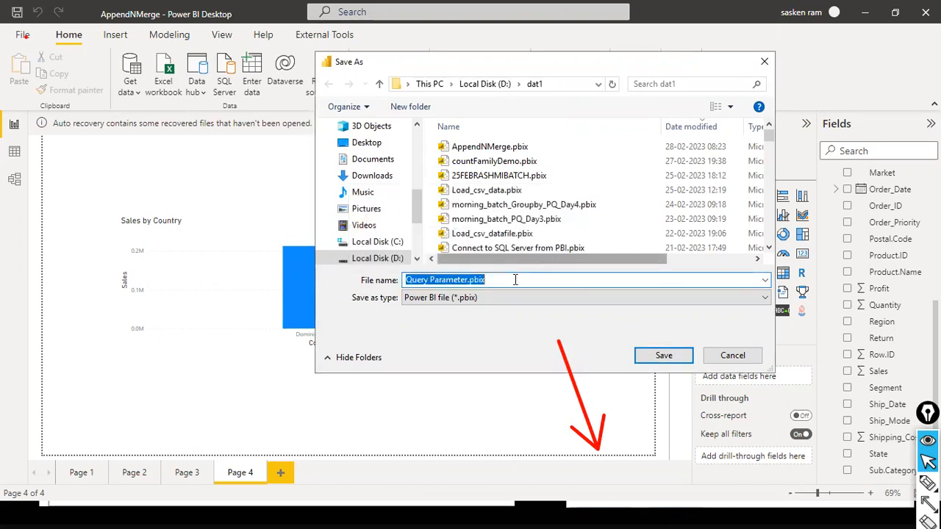
Extend the file name to Query Parameter Use Cases and save the report
click(468, 280)
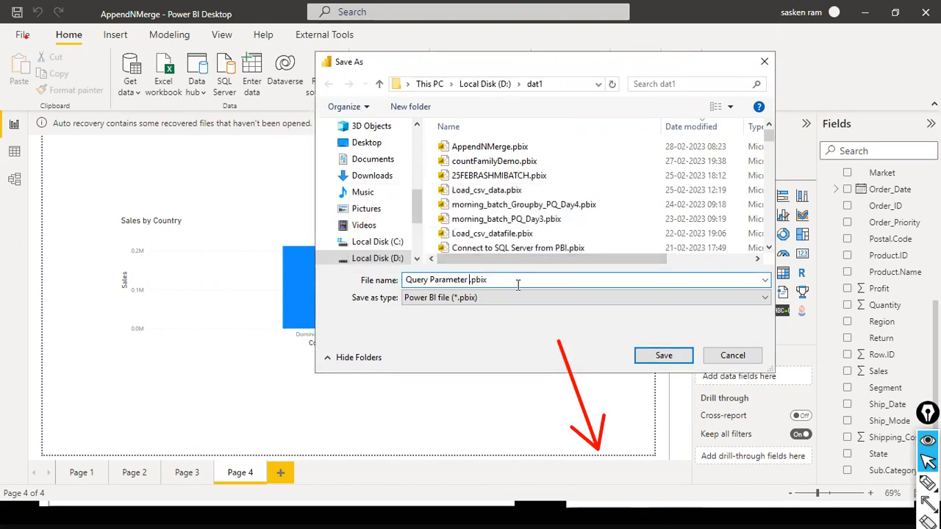
text(Use Cass)
key(Return)
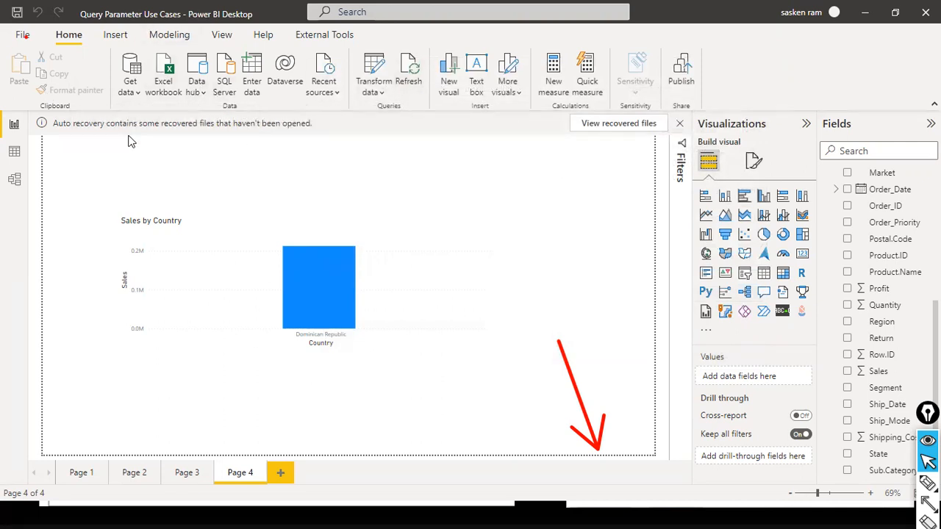
Open the Power Query Editor and add a new parameter named File Path from the Other Queries group
click(362, 96)
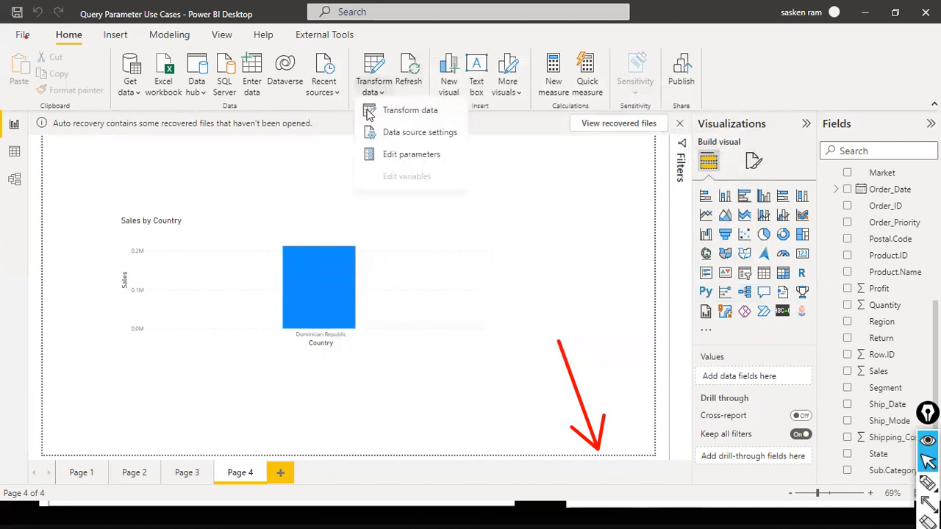
click(371, 118)
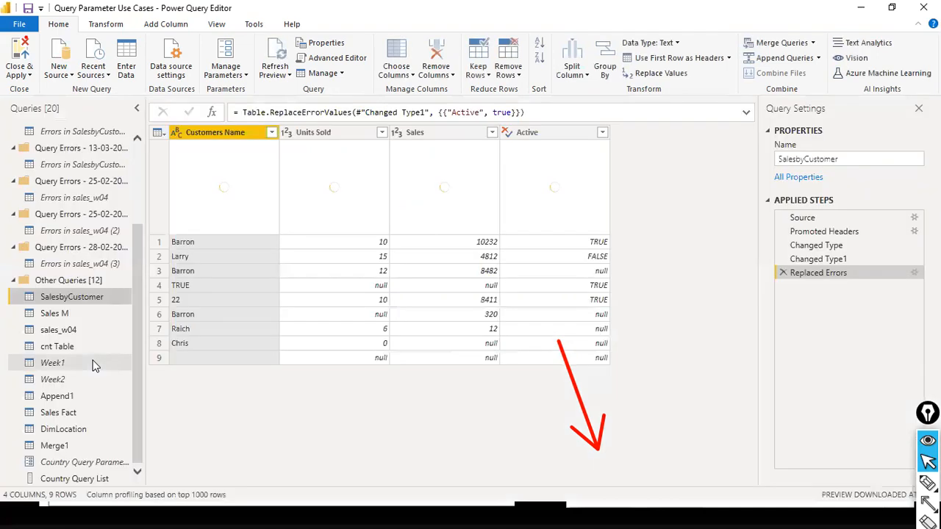
click(14, 281)
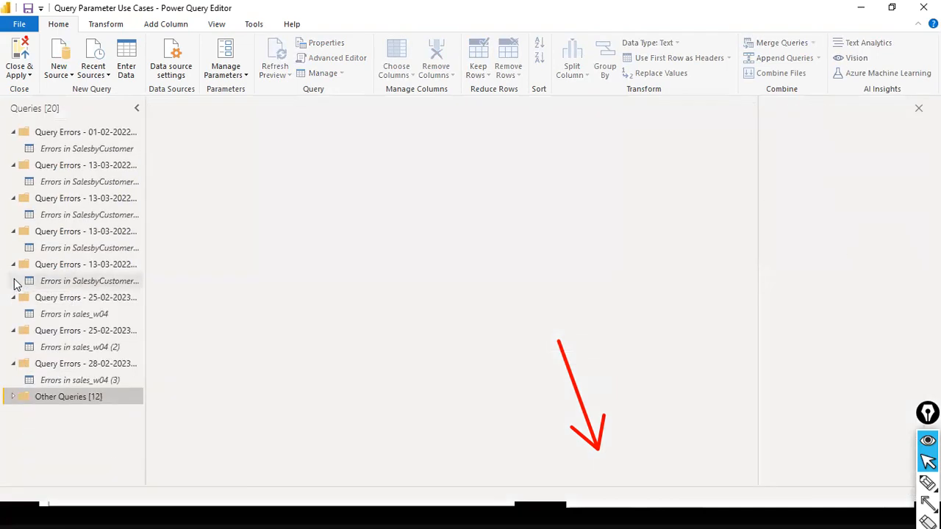
right_click(46, 396)
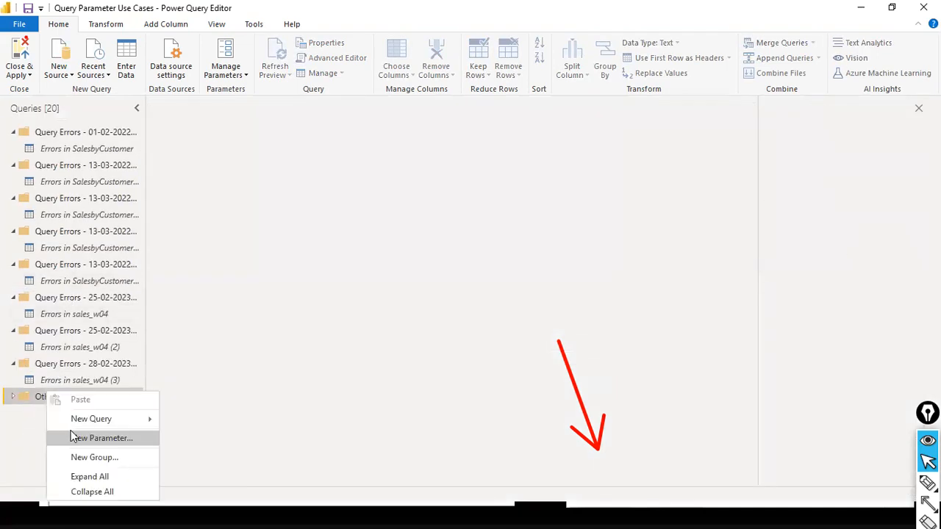
click(101, 438)
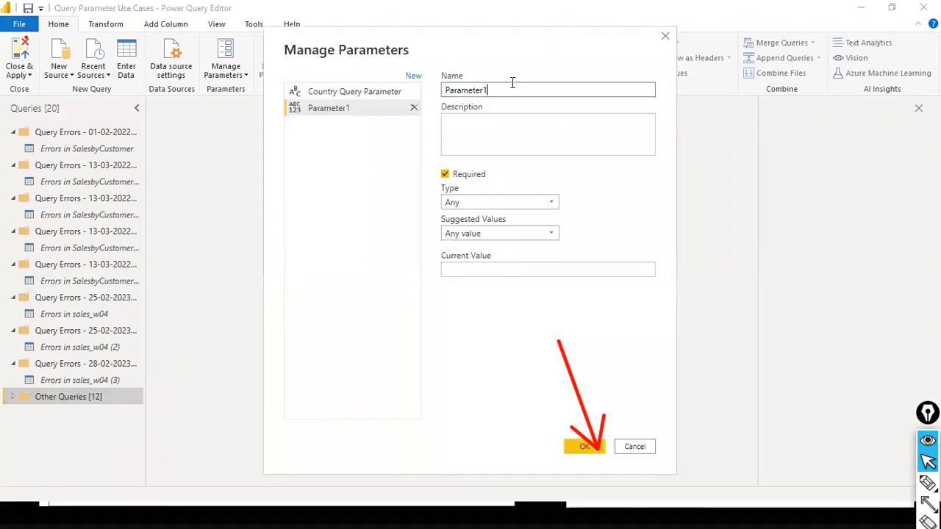
double_click(512, 84)
text(F)
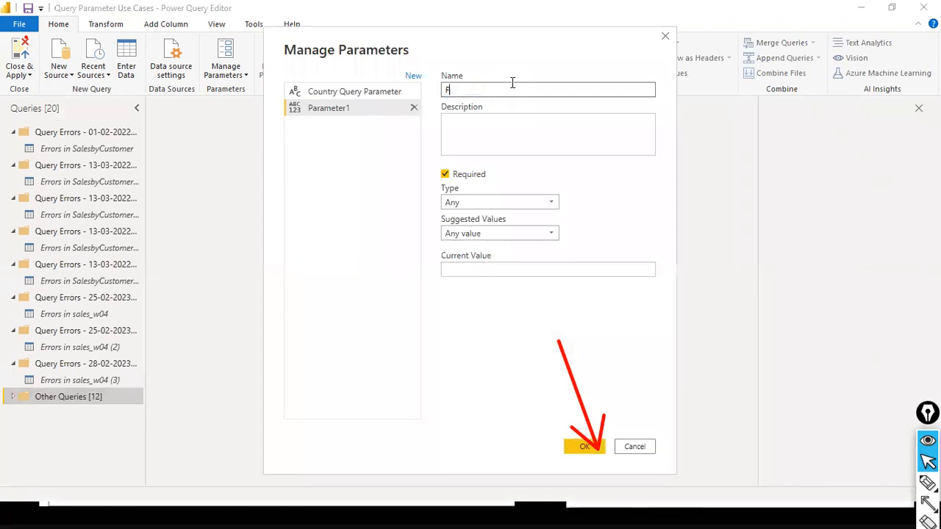
text(ile Ppat)
key(BackSpace)
key(BackSpace)
key(BackSpace)
text(ath)
Set the File Path parameter's type to Text and its suggested values to Any value
click(554, 203)
click(474, 215)
click(476, 204)
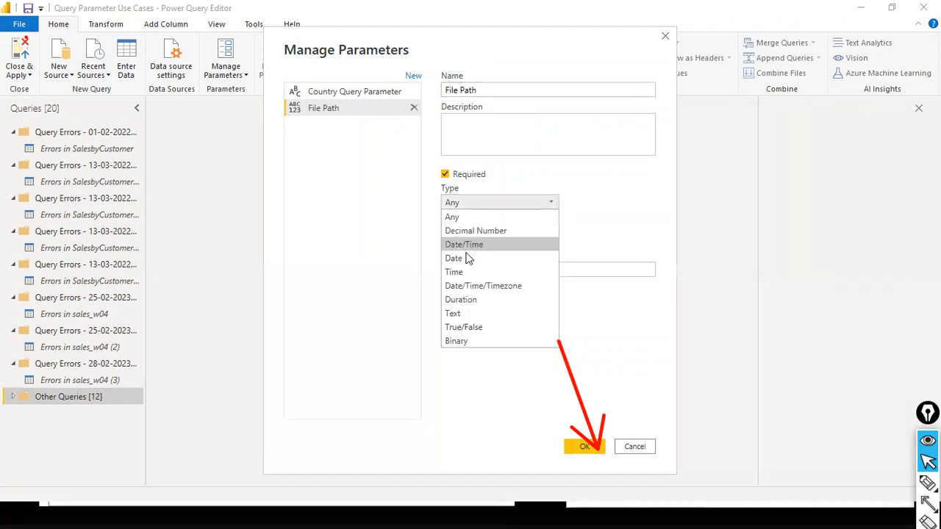
click(468, 309)
click(514, 233)
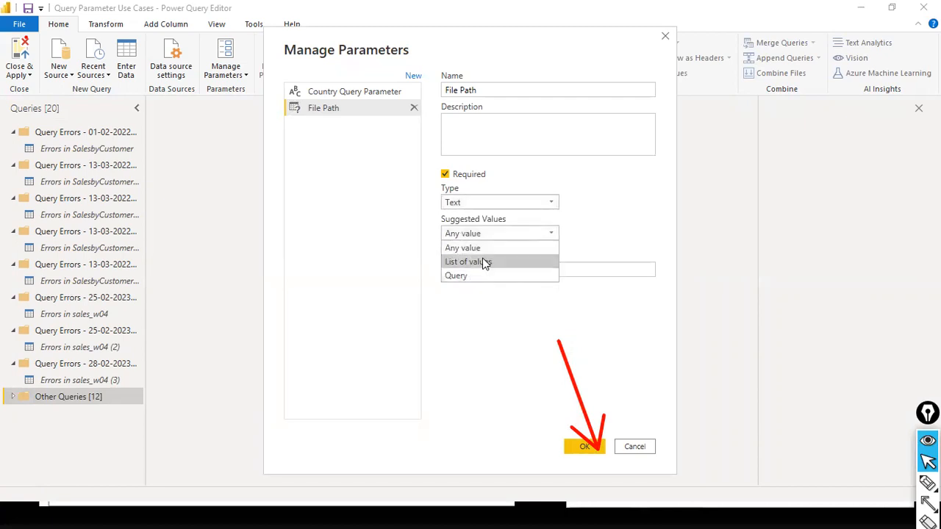
click(481, 248)
Enter D:\dat1\sales_w04.csv as the File Path parameter's current value and create the parameter
click(527, 268)
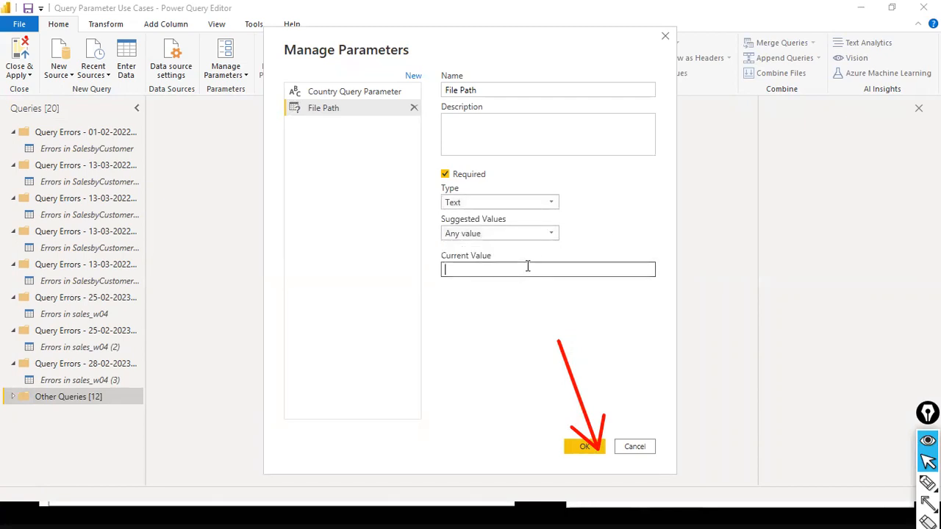
text(D:ata)
key(BackSpace)
key(BackSpace)
key(BackSpace)
key(BackSpace)
text(:\da1)
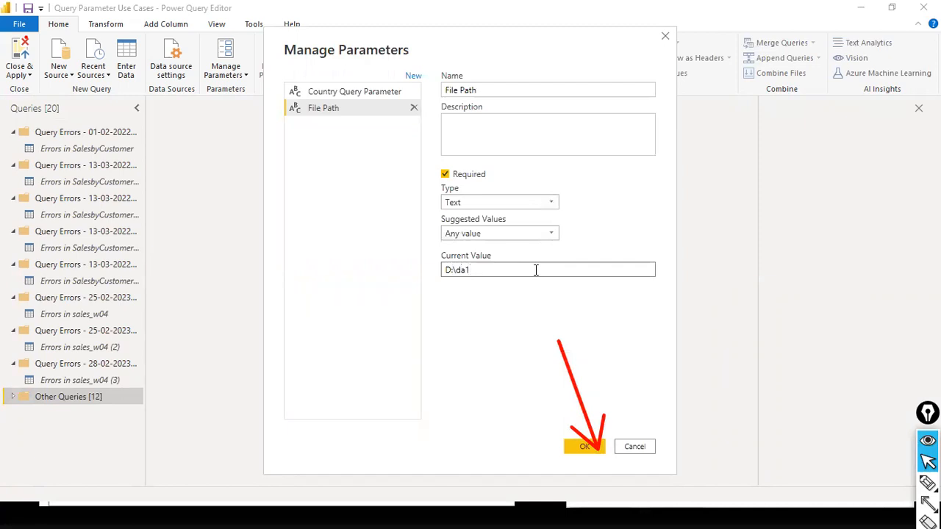
key(BackSpace)
text(t1\sales_w04.csv)
click(580, 448)
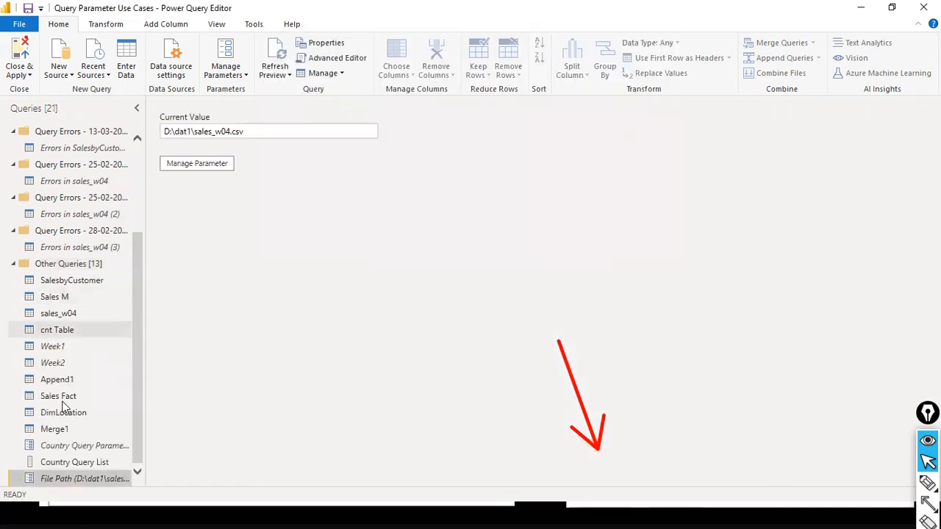
Rename the File Path parameter as File Path parameter in the query list
double_click(44, 479)
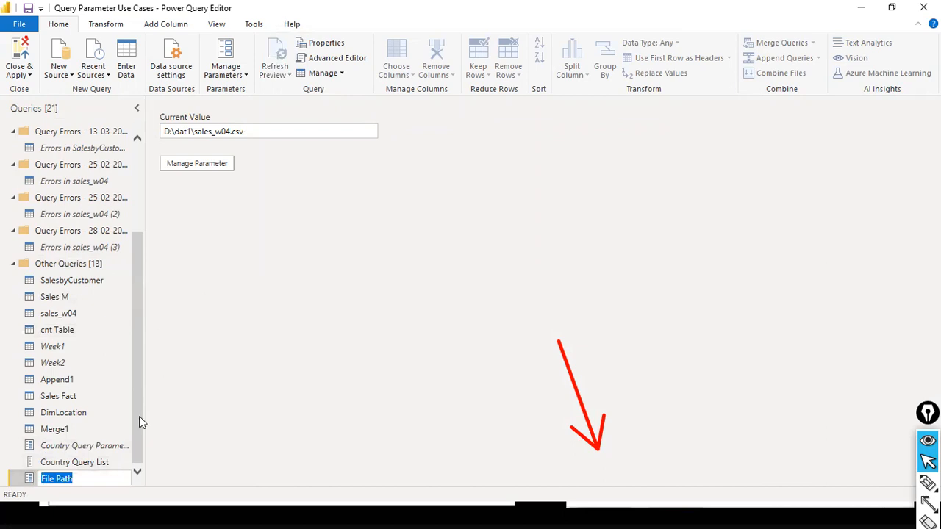
text(parameter)
key(Return)
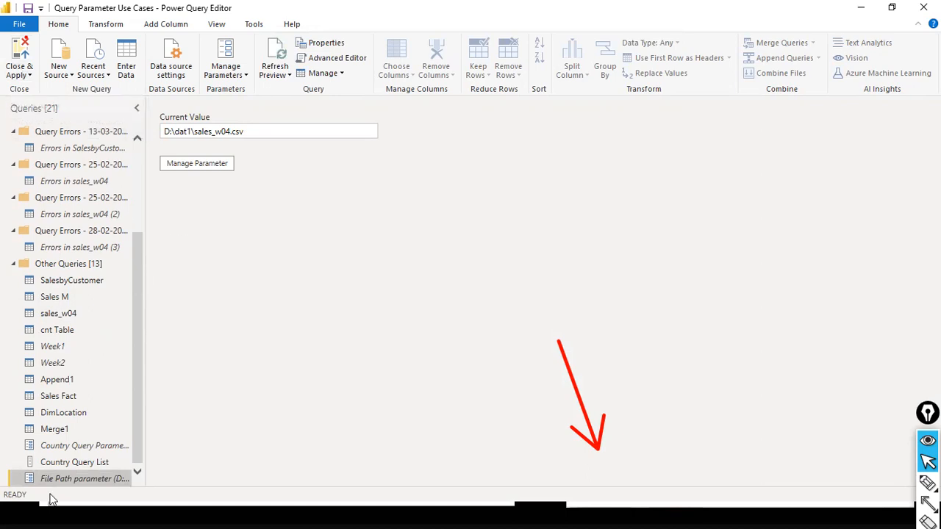
Edit the Source step of the sales_w04 query to take its file path from File Path parameter, and apply the changes to the report
click(76, 318)
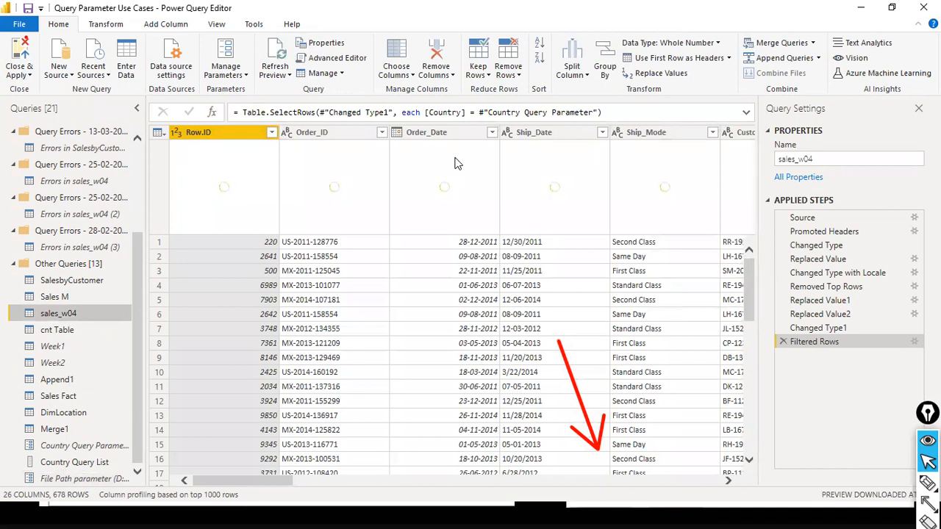
click(800, 218)
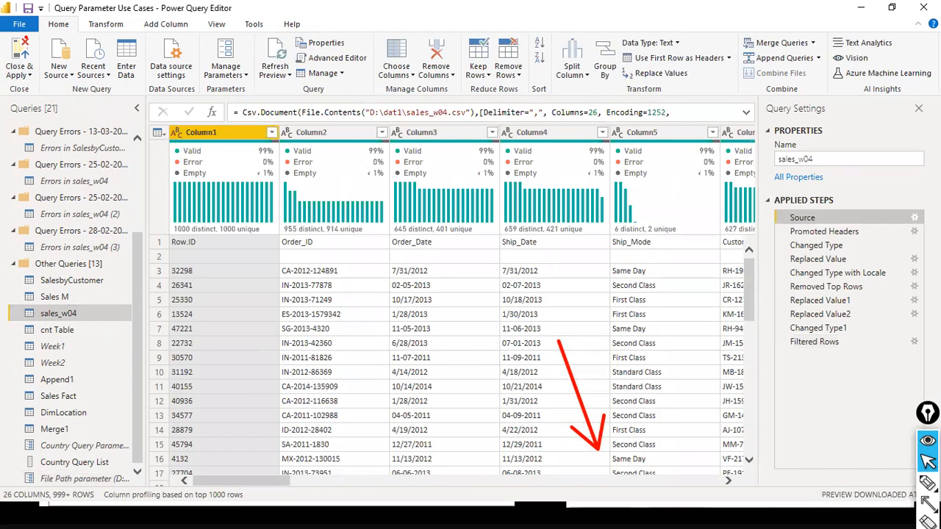
click(914, 219)
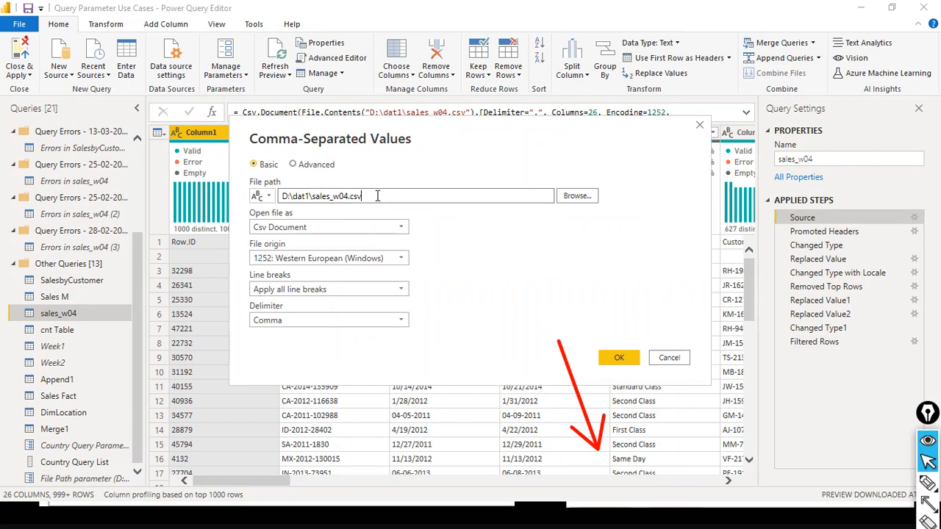
click(270, 196)
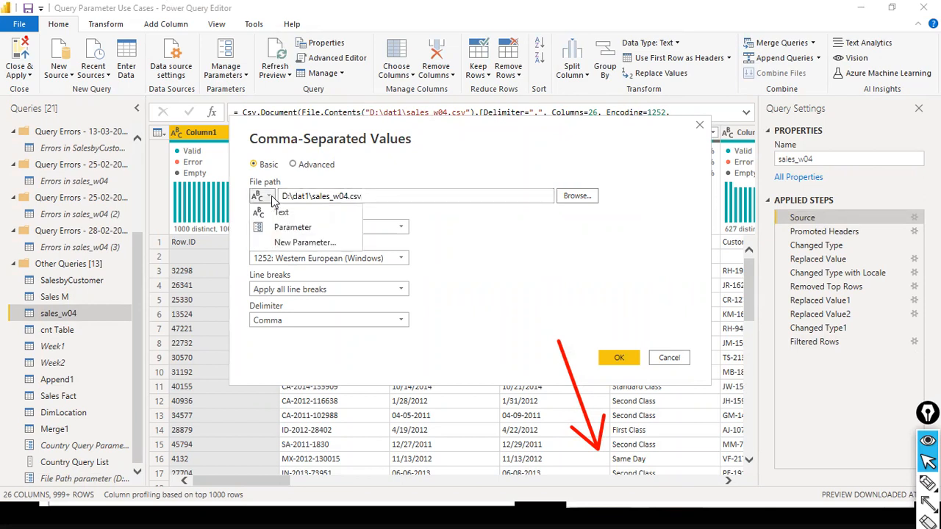
click(395, 200)
drag(395, 200, 192, 194)
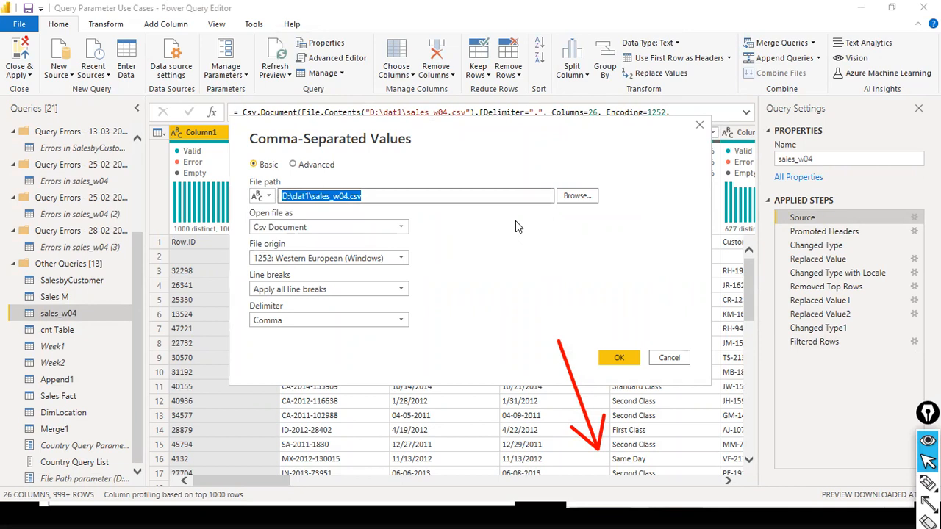
click(267, 196)
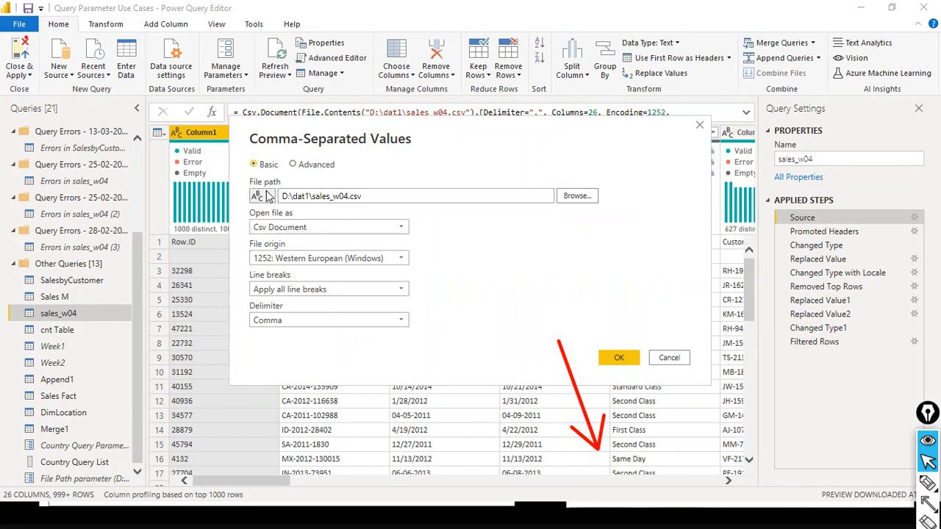
click(272, 225)
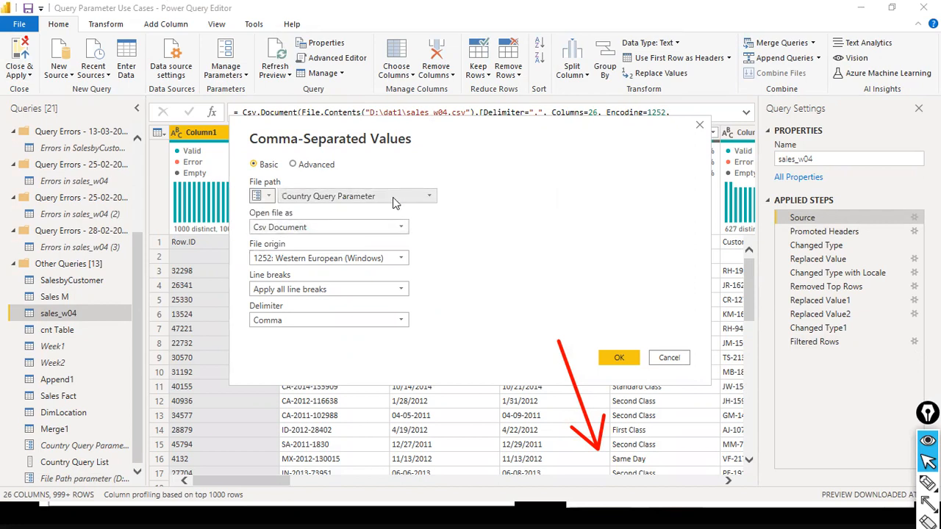
click(430, 199)
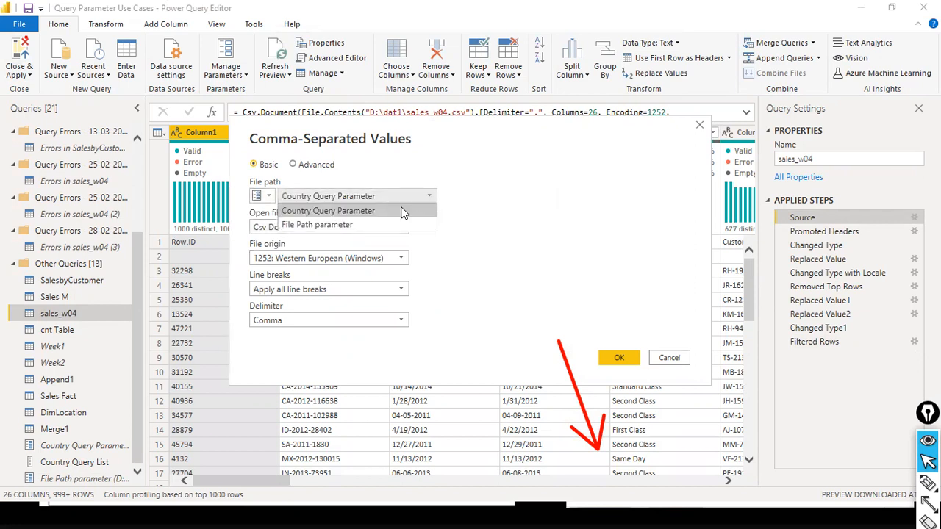
click(370, 220)
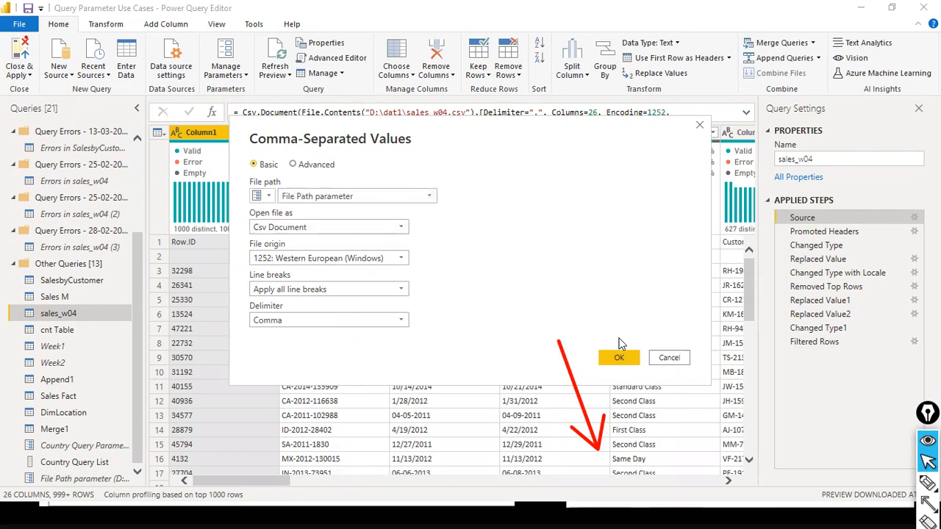
click(619, 360)
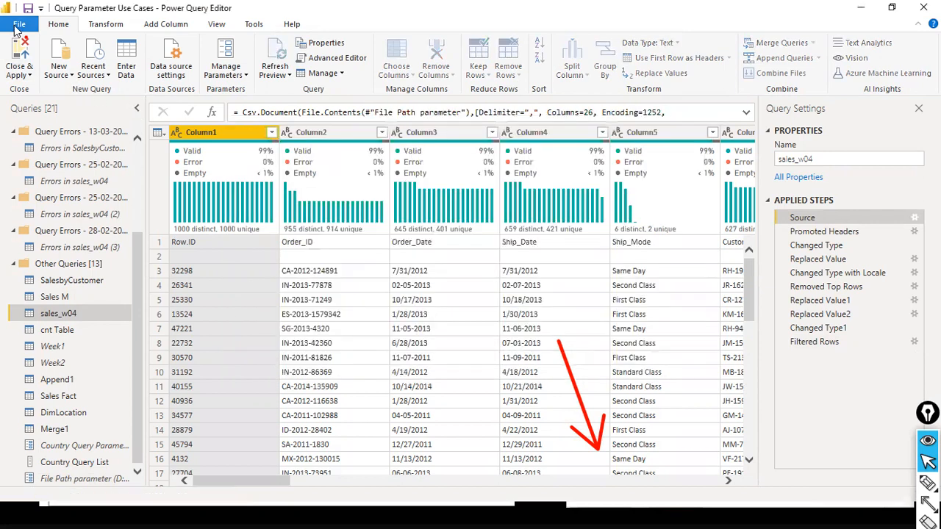
click(17, 24)
click(38, 51)
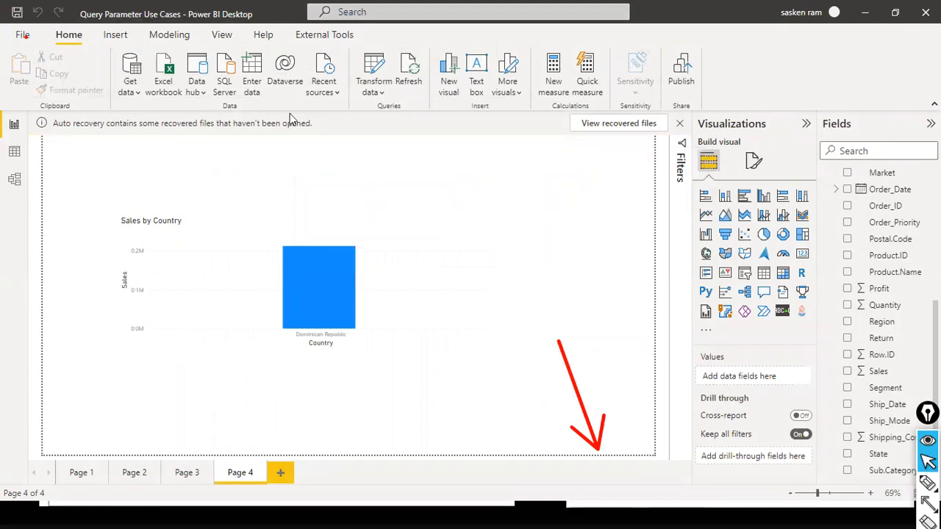
Open the report's parameters for editing and set the Country Query Parameter to United States
click(379, 94)
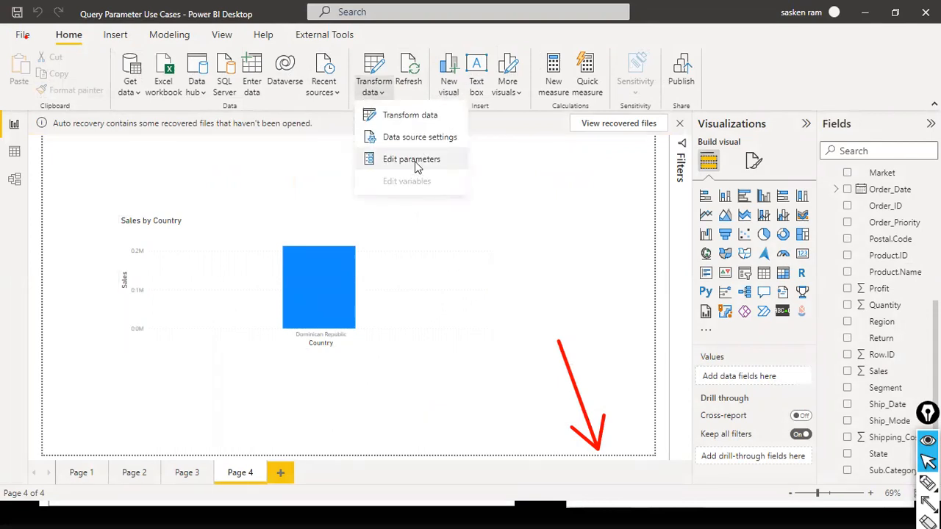
click(416, 165)
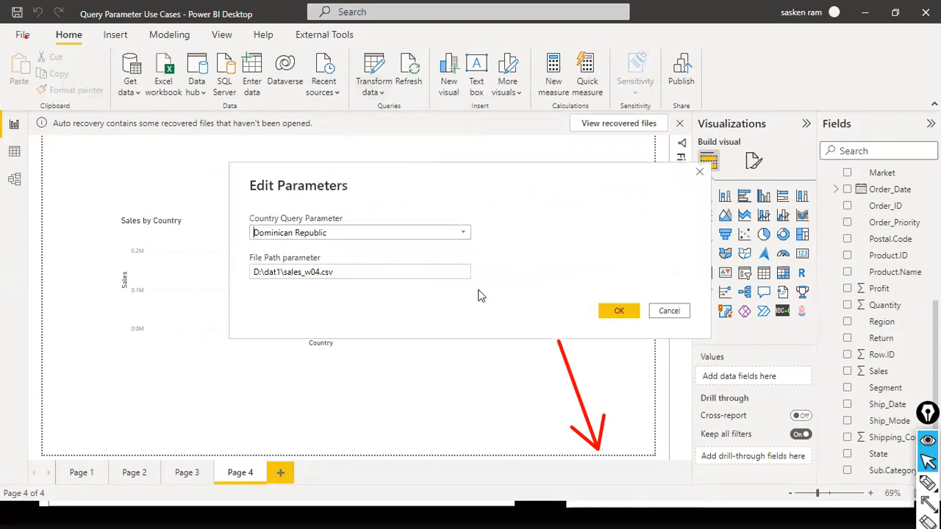
click(463, 232)
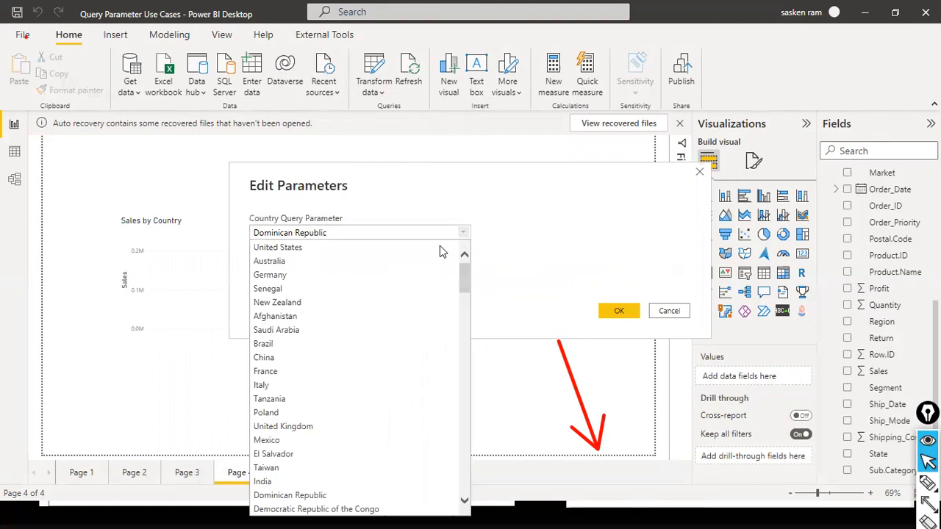
click(354, 248)
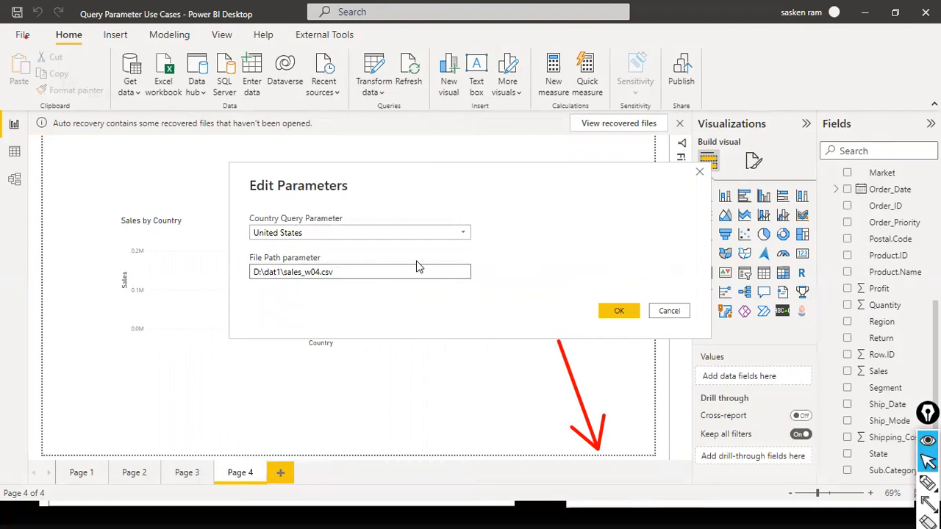
Switch to File Explorer, open the QaTesting folder on Local Disk (D:), and copy its folder path
key(alt+Tab)
key(alt+Tab)
key(alt+Tab)
key(alt+Tab)
key(alt+Tab)
key(alt+Tab)
key(alt+Tab)
key(alt+Tab)
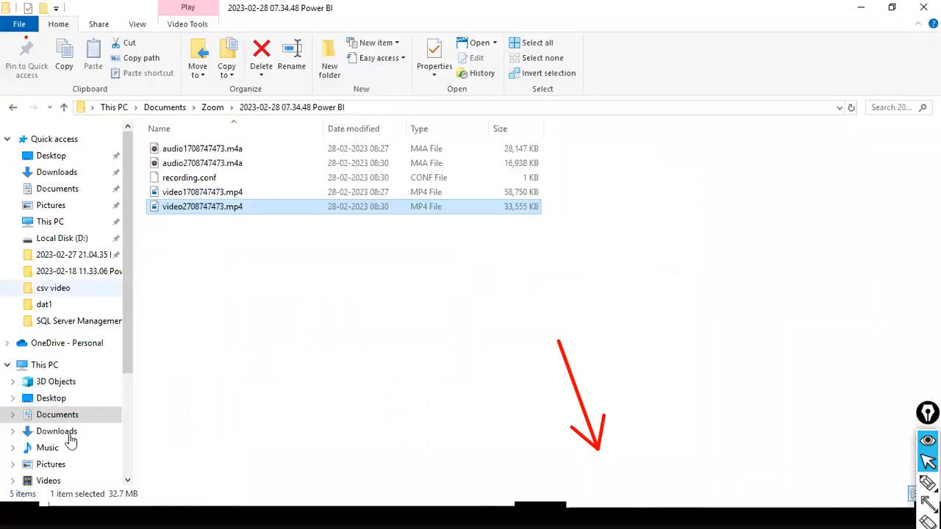
scroll(69, 441, down, 2)
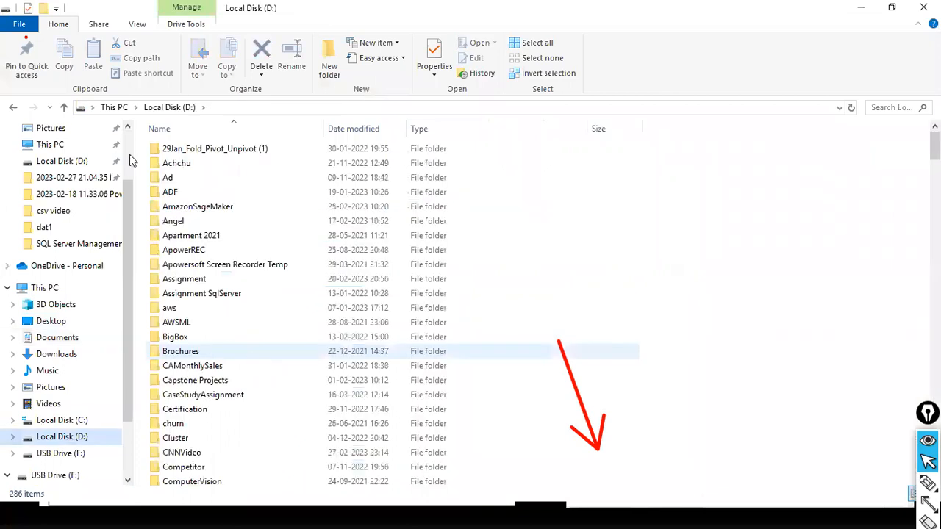
click(157, 146)
key(q)
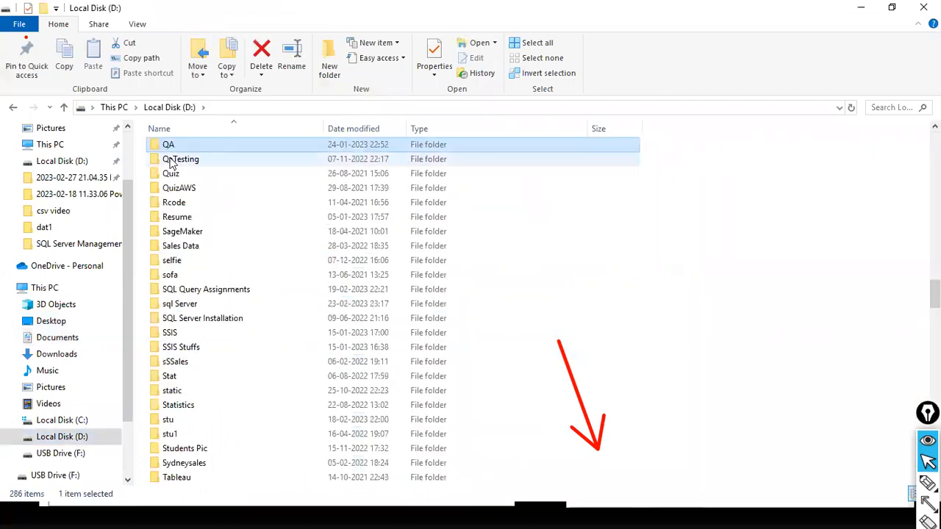
double_click(171, 164)
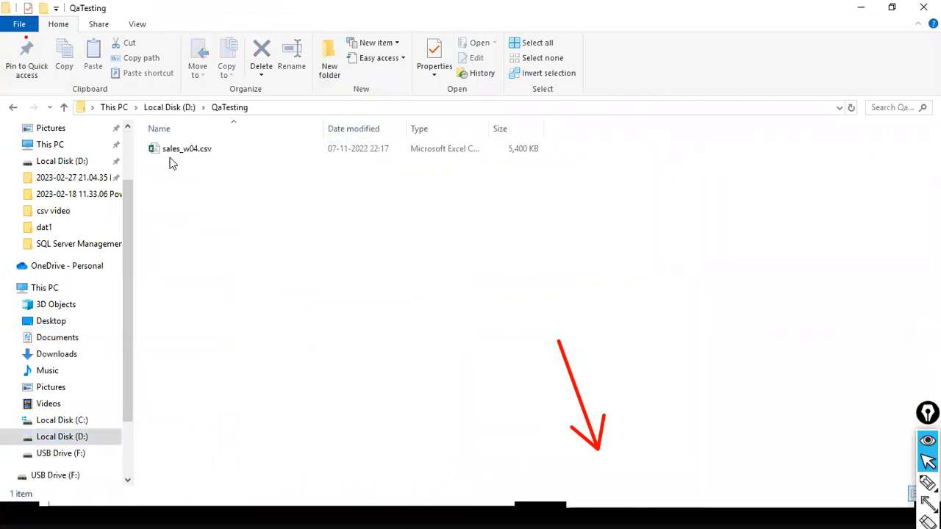
click(266, 108)
key(ctrl+c)
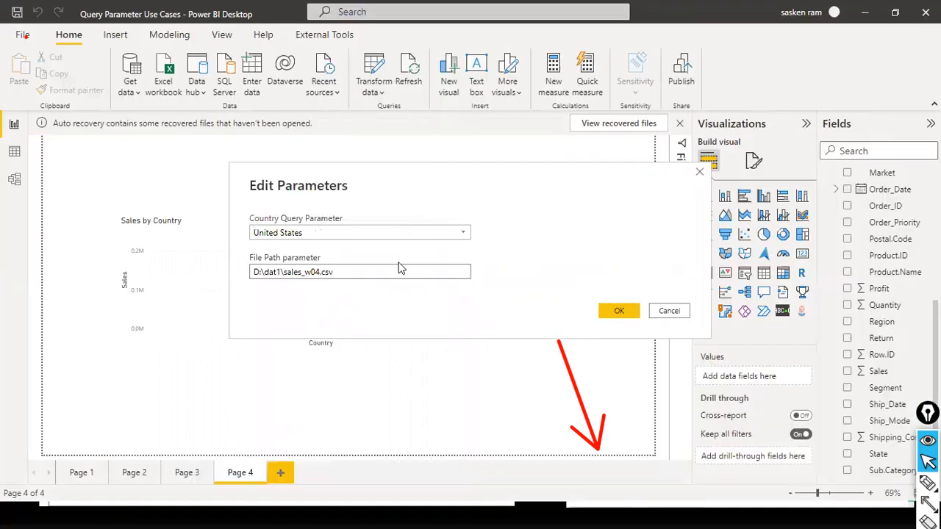
Set the File Path parameter to D:\QaTesting\sales_w04.csvv and try to apply the pending changes to the report
click(389, 269)
drag(256, 271, 348, 275)
key(ctrl+v)
text(\)
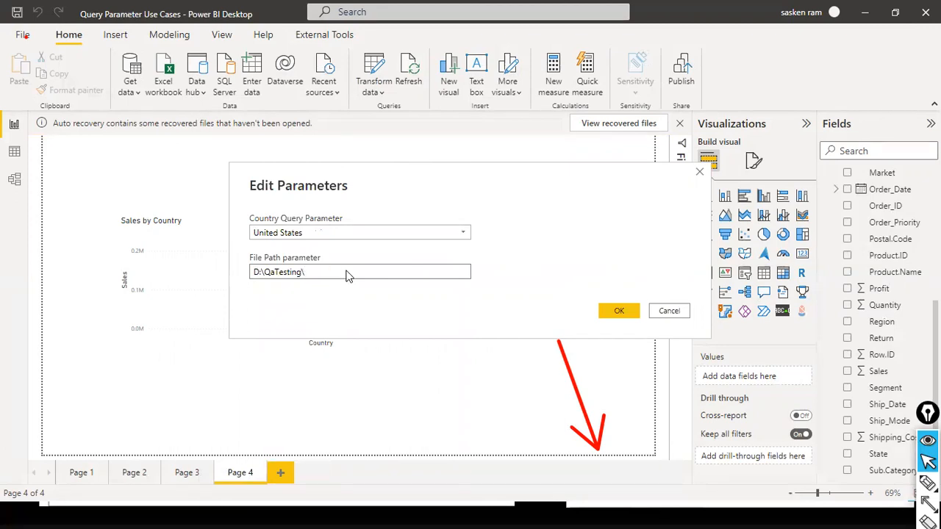
text(sals)
key(BackSpace)
text(es_w04.csvv)
click(621, 313)
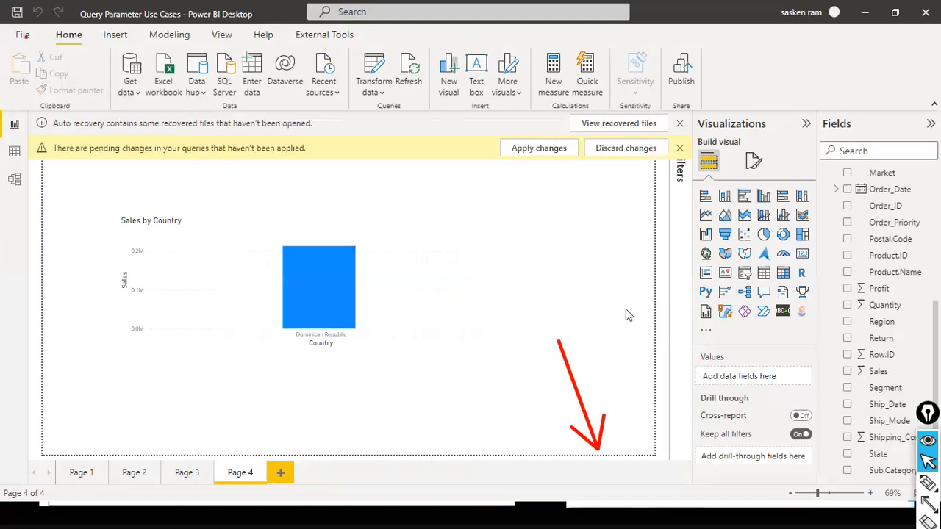
click(516, 156)
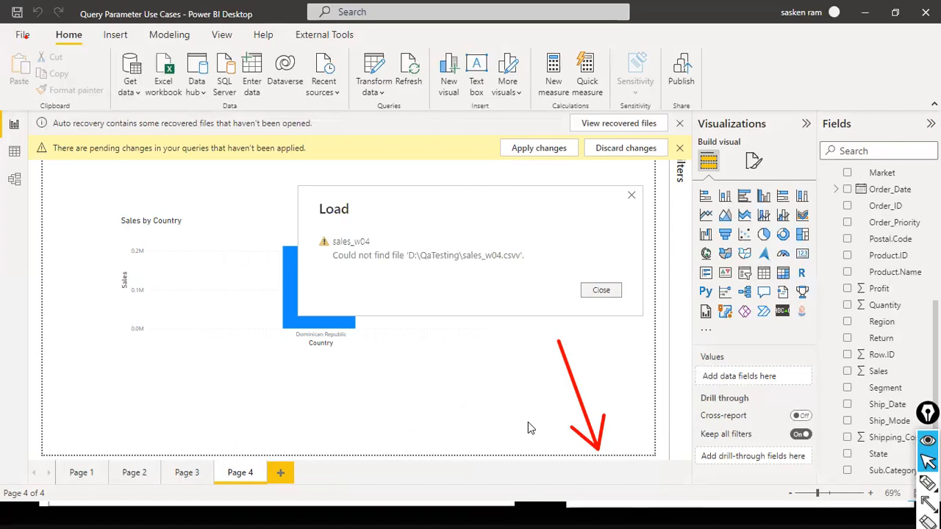
Dismiss the load dialog and discard the pending changes to the parameters and the sales_w04 query
click(609, 292)
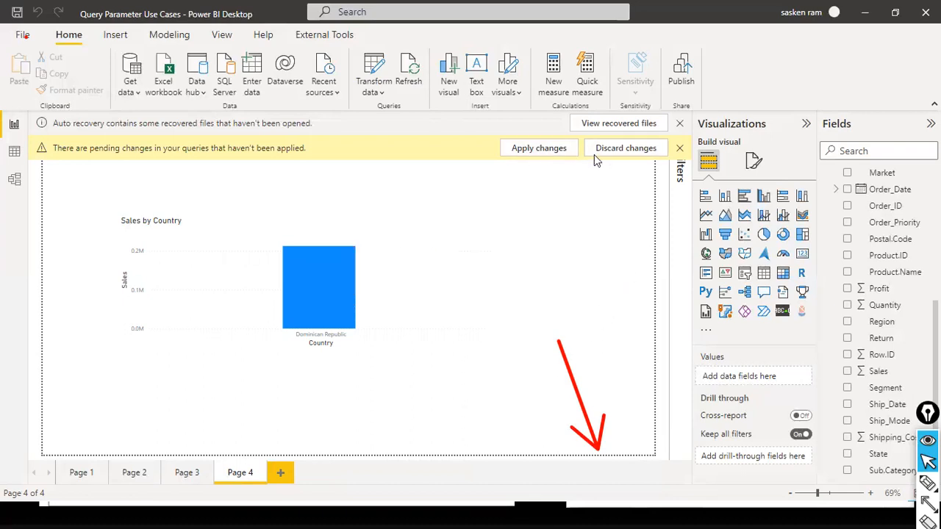
click(614, 150)
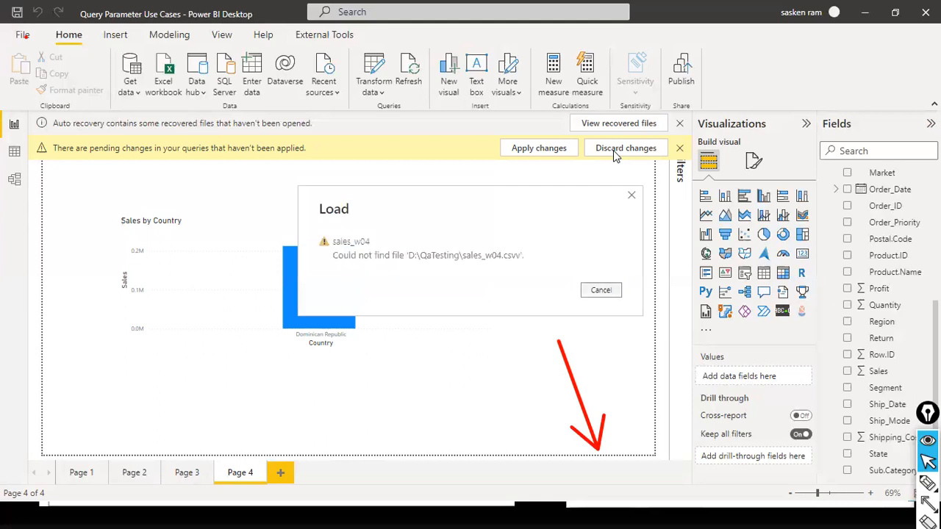
click(601, 290)
click(630, 153)
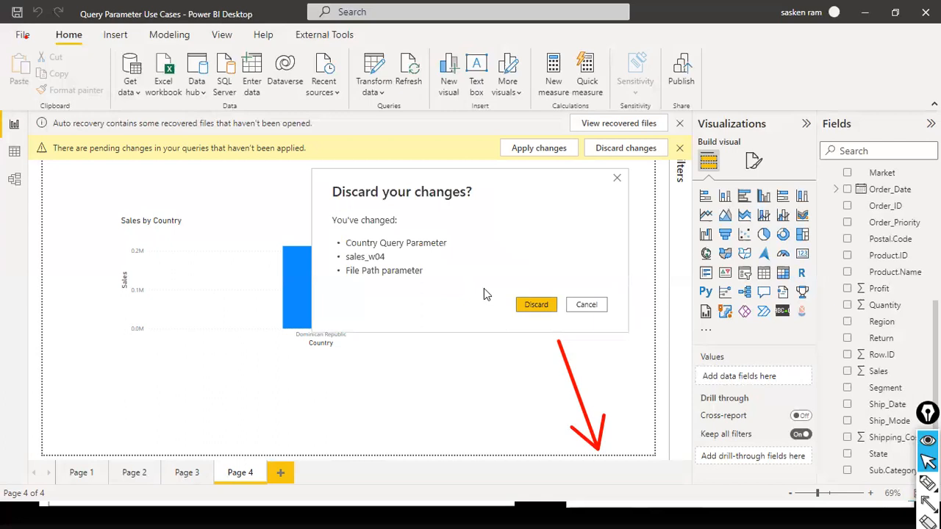
click(536, 304)
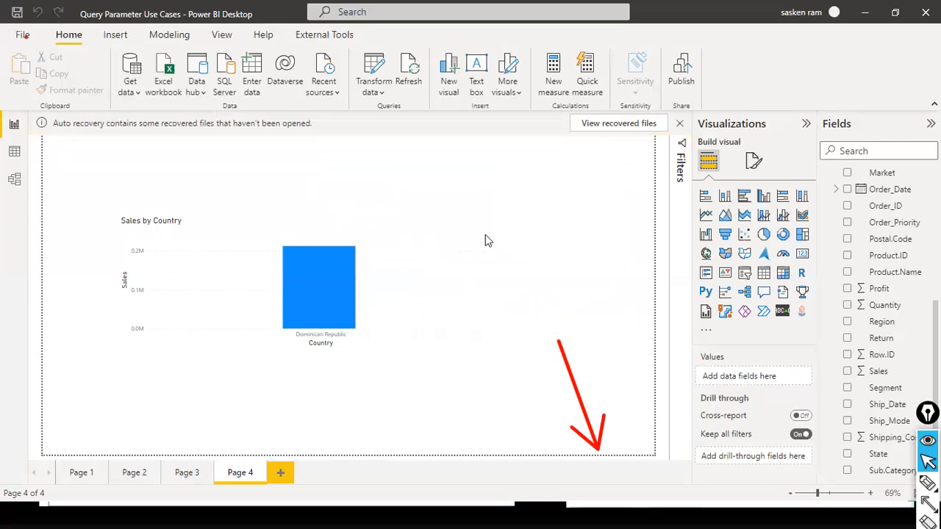
Reopen the report's parameters for editing and copy the D:\QaTesting folder path from File Explorer
click(372, 90)
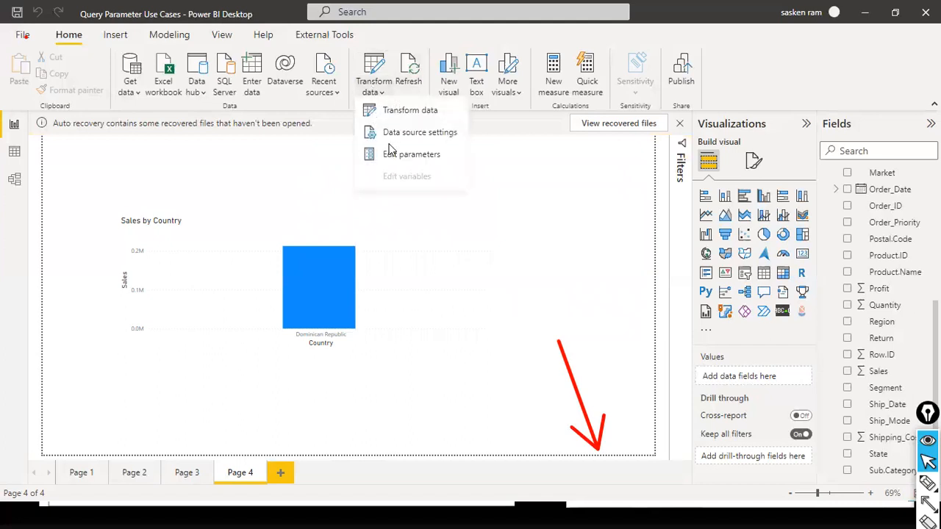
click(395, 155)
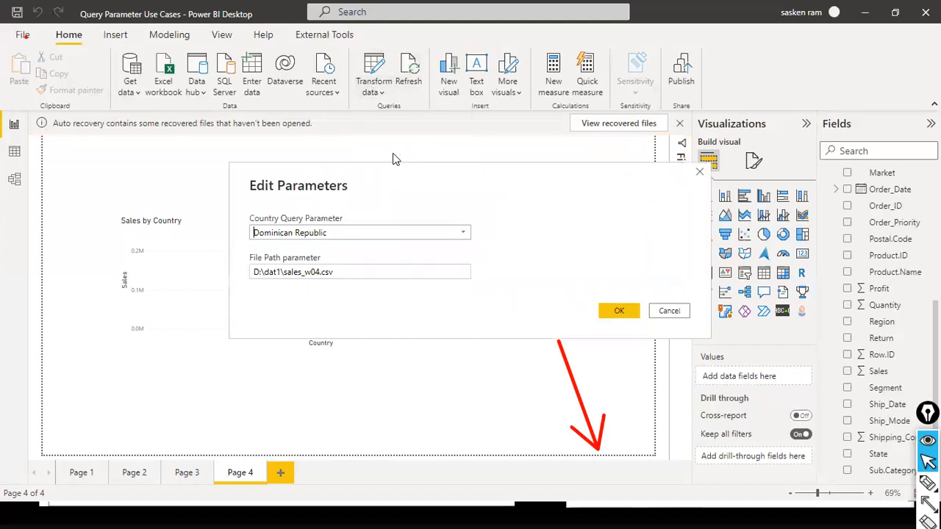
key(alt+Tab)
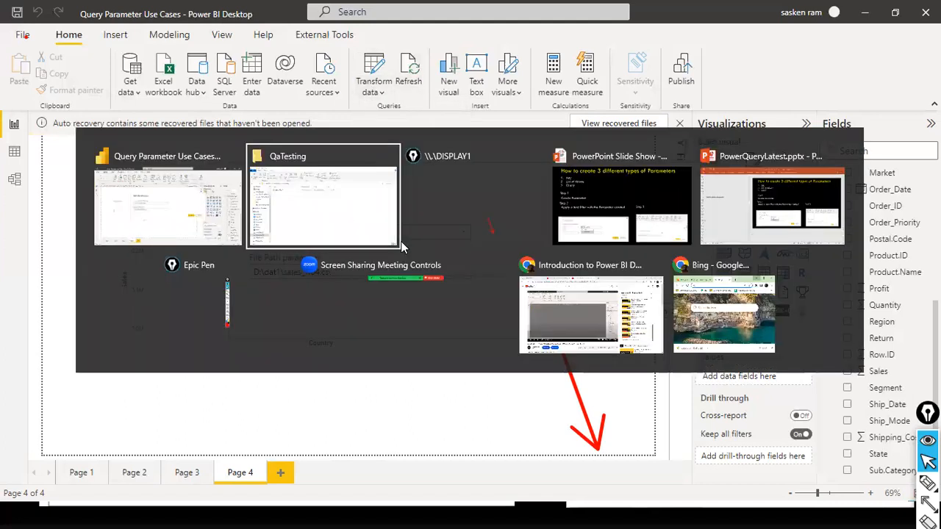
click(318, 106)
key(ctrl+c)
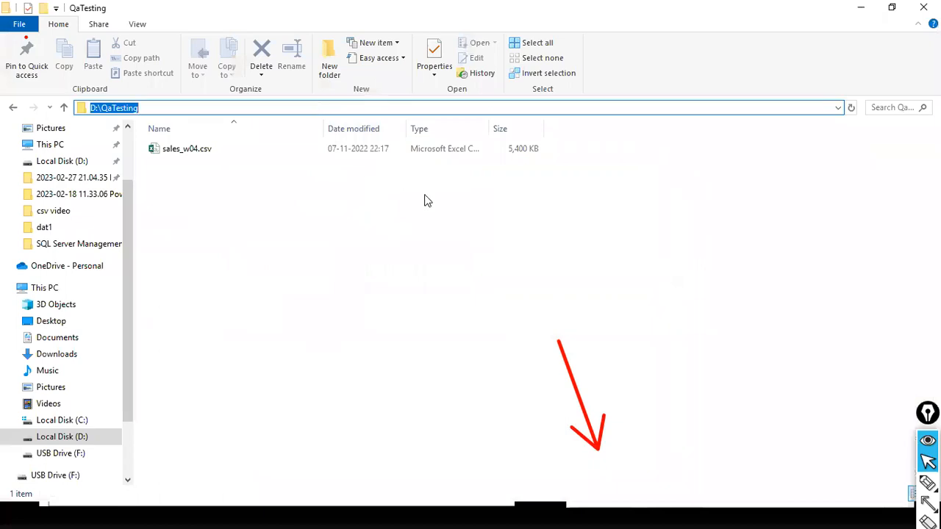
click(440, 236)
Back in Power BI, try to apply D:\QaTesting\sales_w04.csv as the File Path parameter, and discard the pending changes
key(alt+Tab)
click(378, 272)
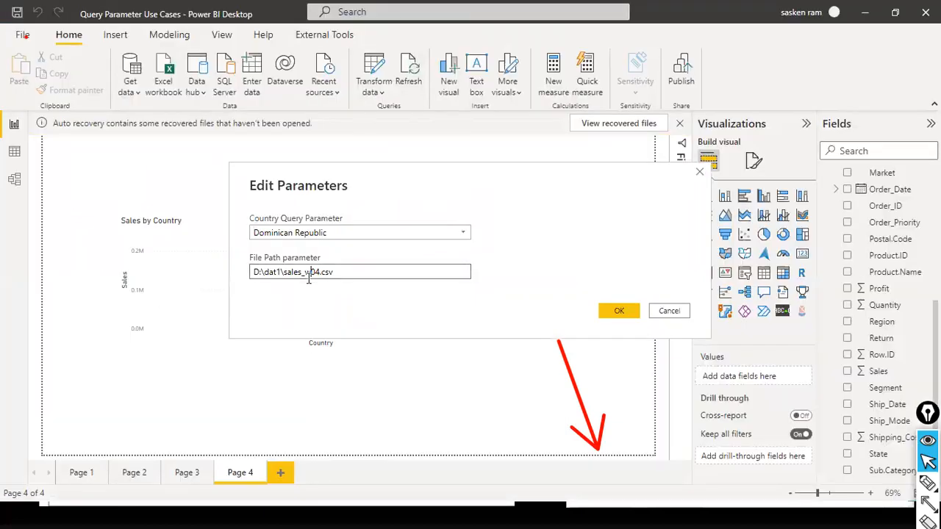
drag(282, 269, 227, 273)
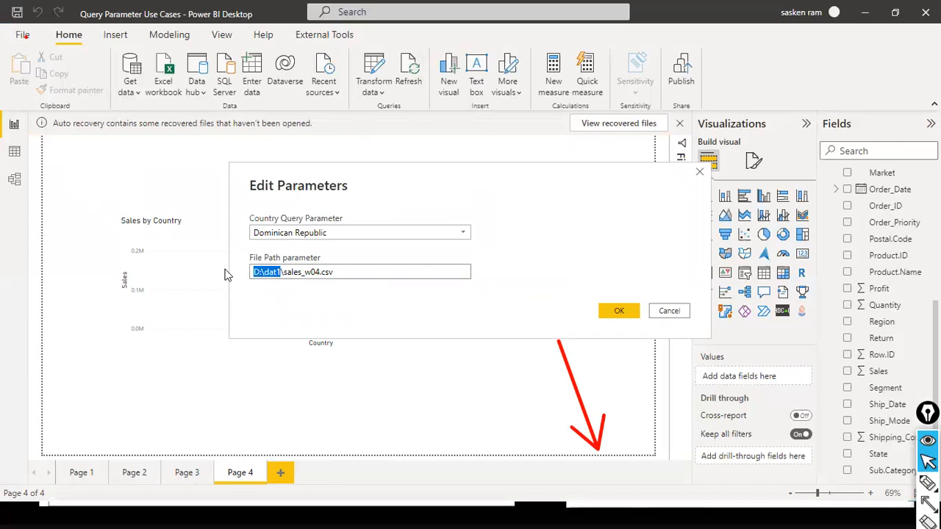
key(ctrl+v)
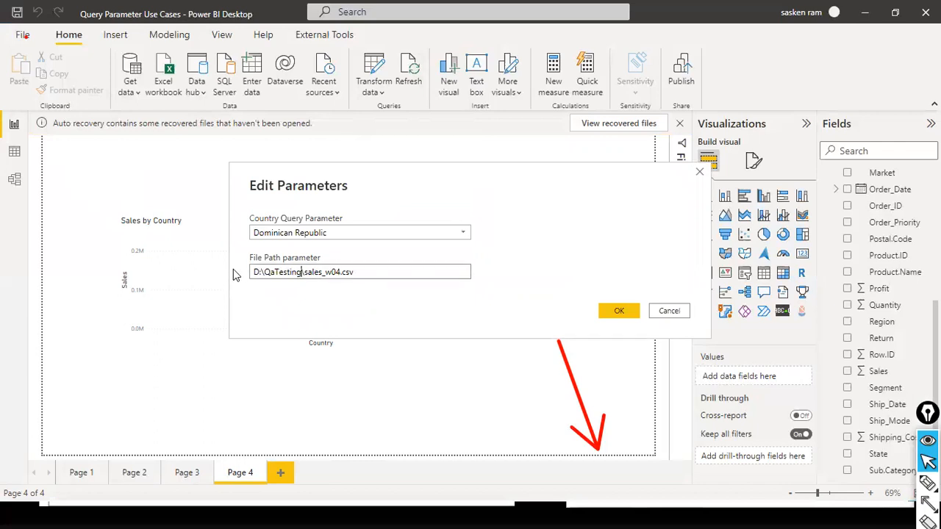
click(619, 312)
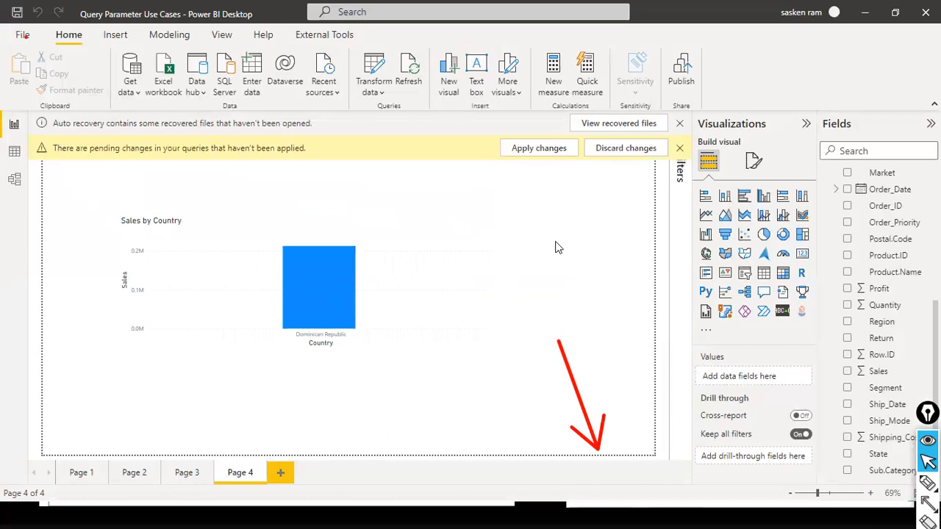
click(546, 151)
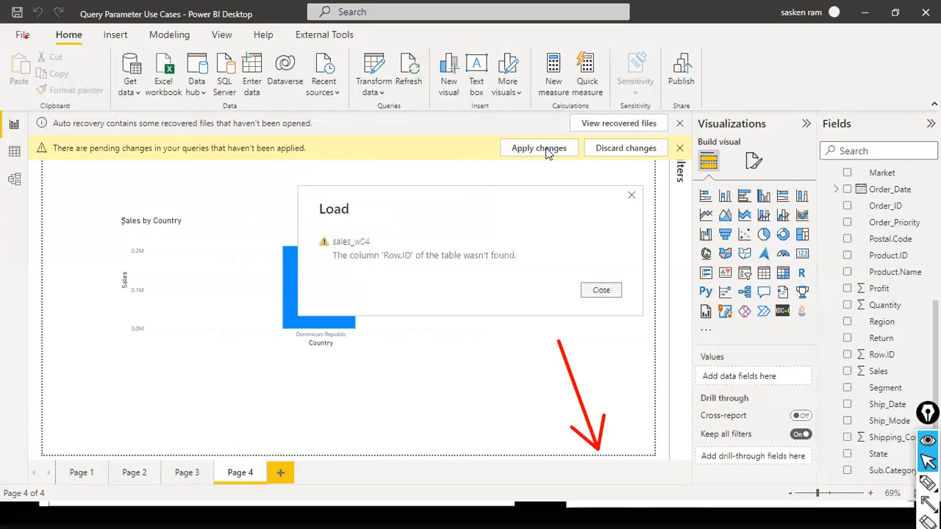
click(601, 291)
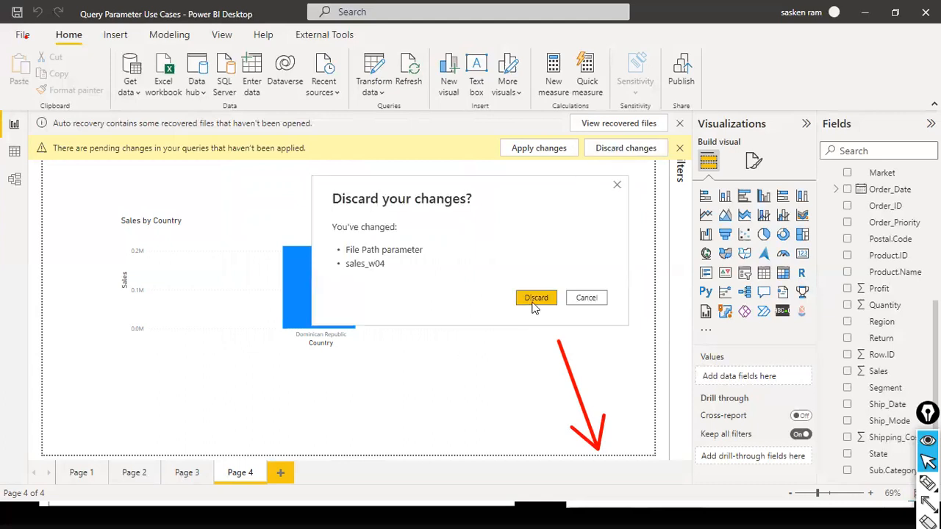
click(531, 303)
Switch to File Explorer and rename sales_w04.csv in the QaTesting folder as sales_w04.old.csv
key(alt+Tab)
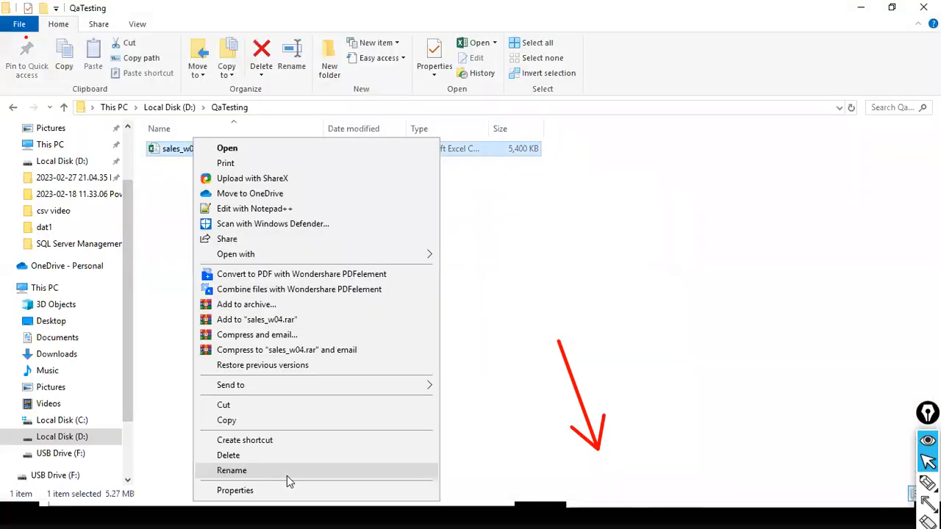
click(231, 471)
key(End)
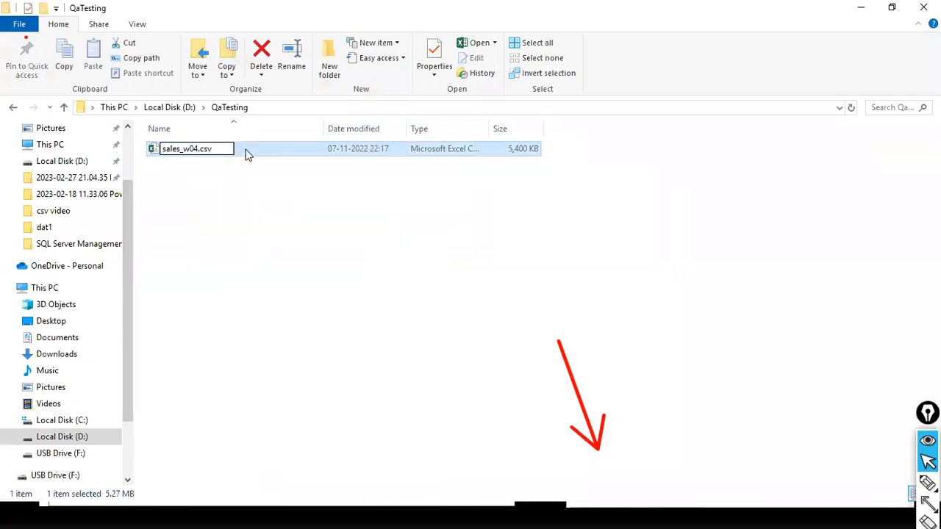
text(.old)
key(Return)
Open the QA folder on Local Disk (D:) and select its folder path
click(158, 109)
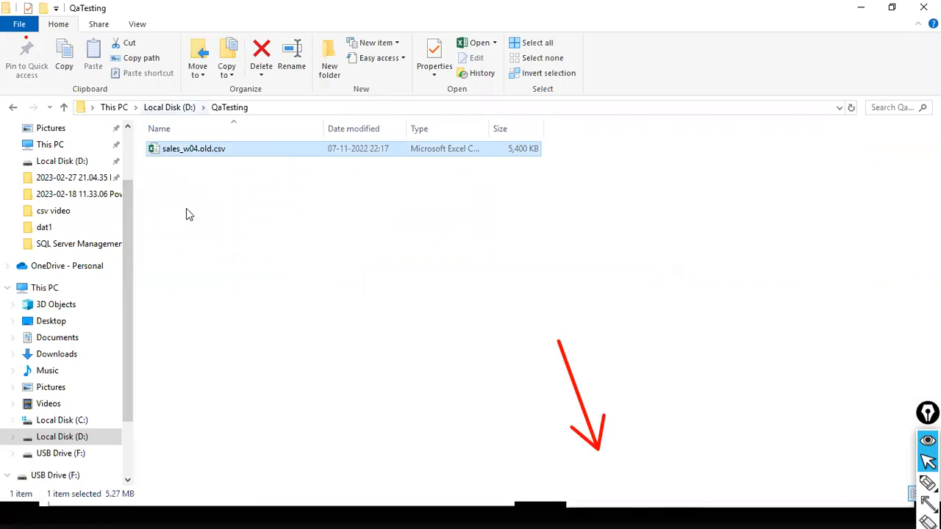
key(Up)
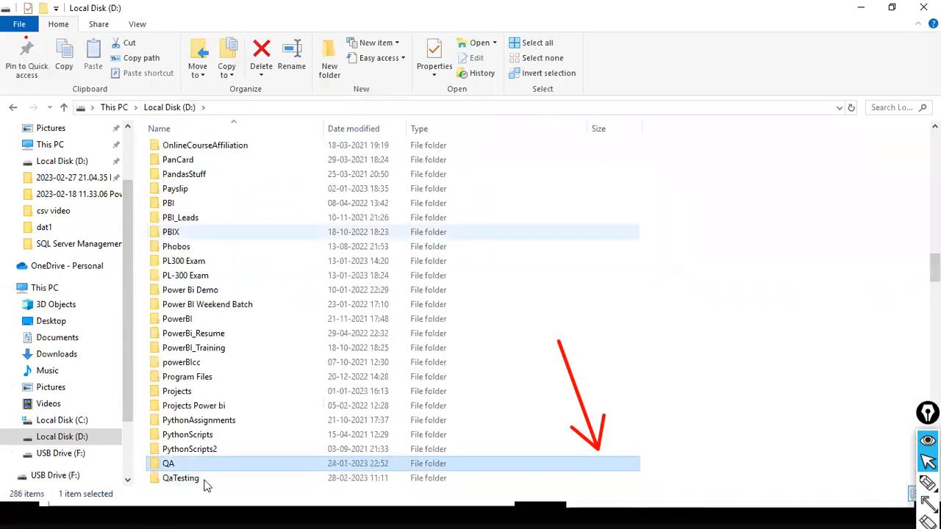
double_click(188, 464)
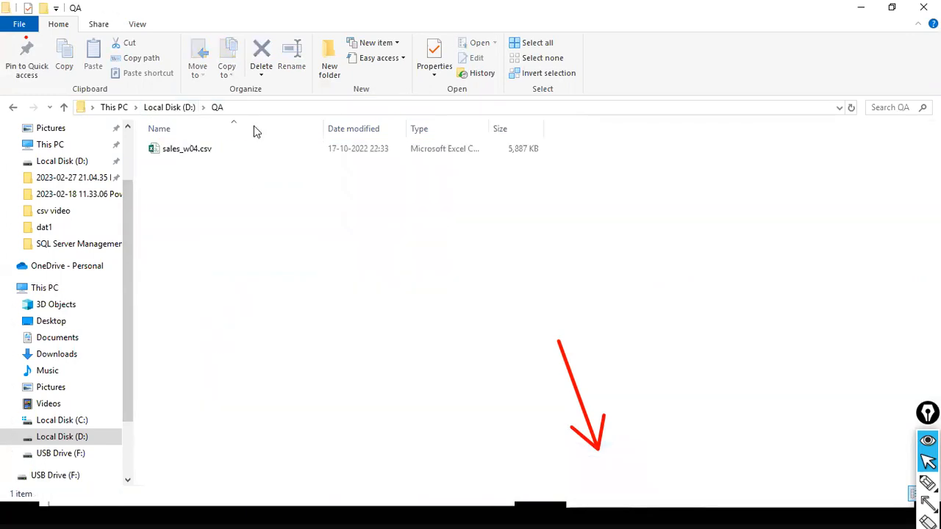
click(253, 104)
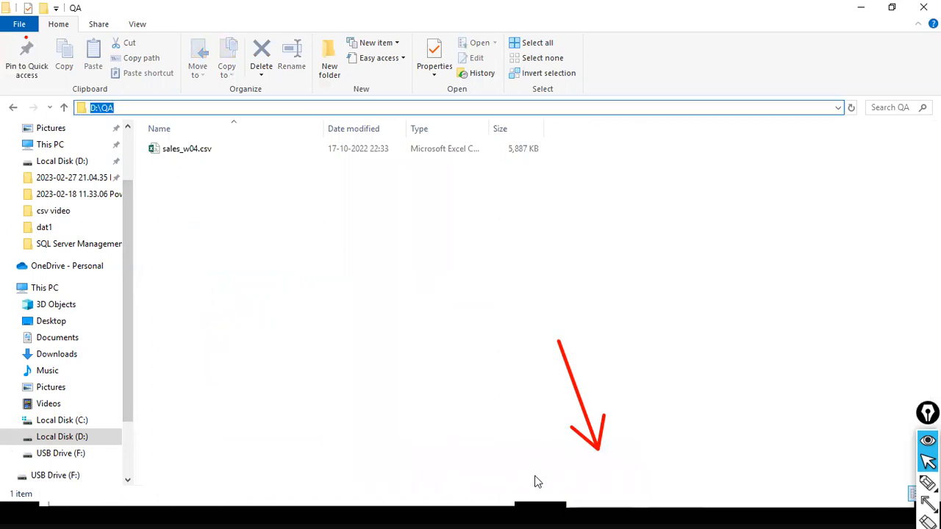
Switch to Power BI, set the File Path parameter to D:\QA\sales_w04.csv, and apply the changes to the report
click(499, 449)
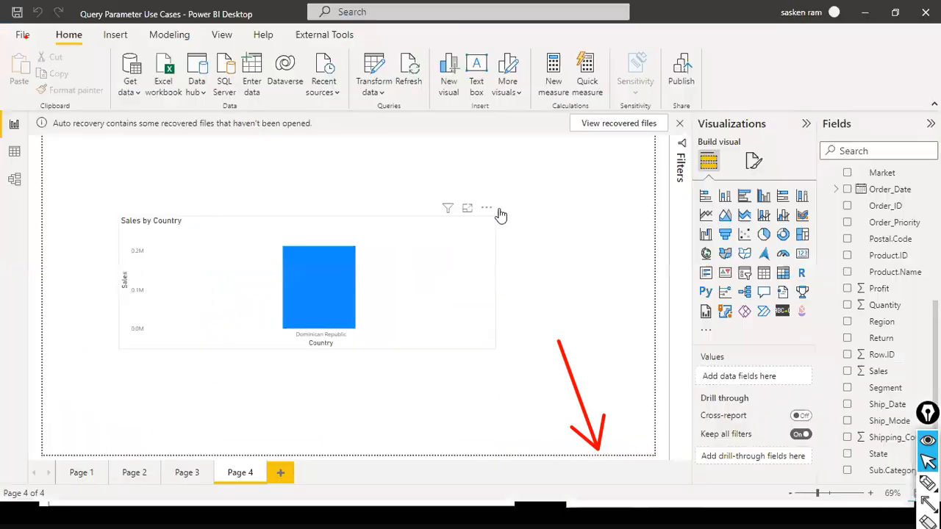
click(381, 94)
click(388, 158)
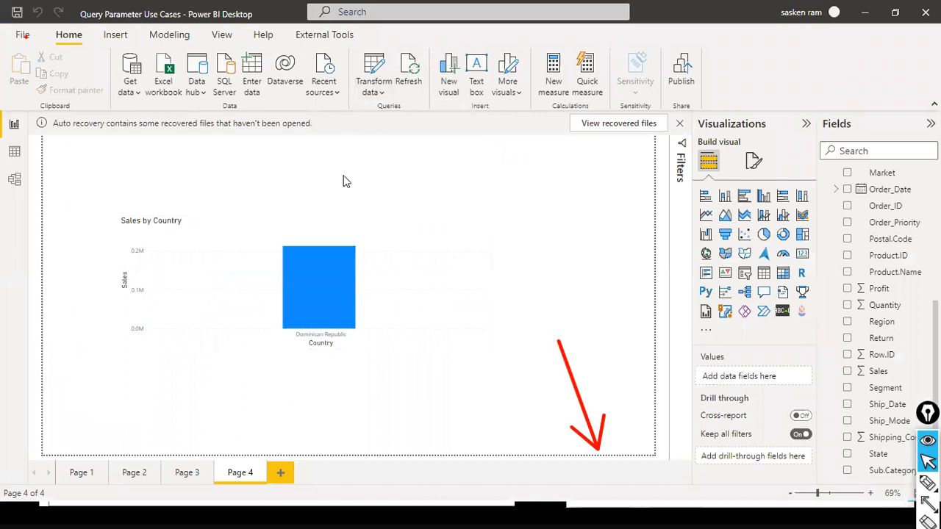
click(285, 272)
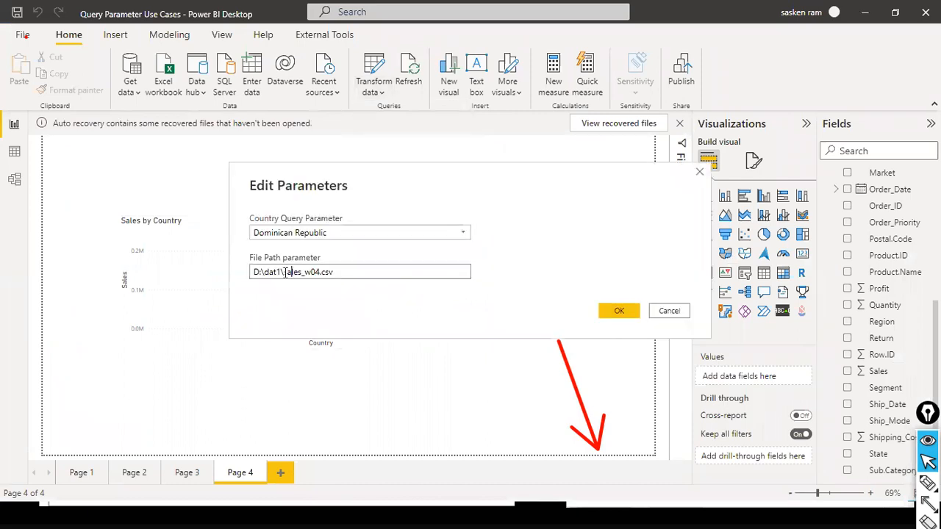
drag(285, 272, 252, 272)
text(D:\QA\)
click(611, 311)
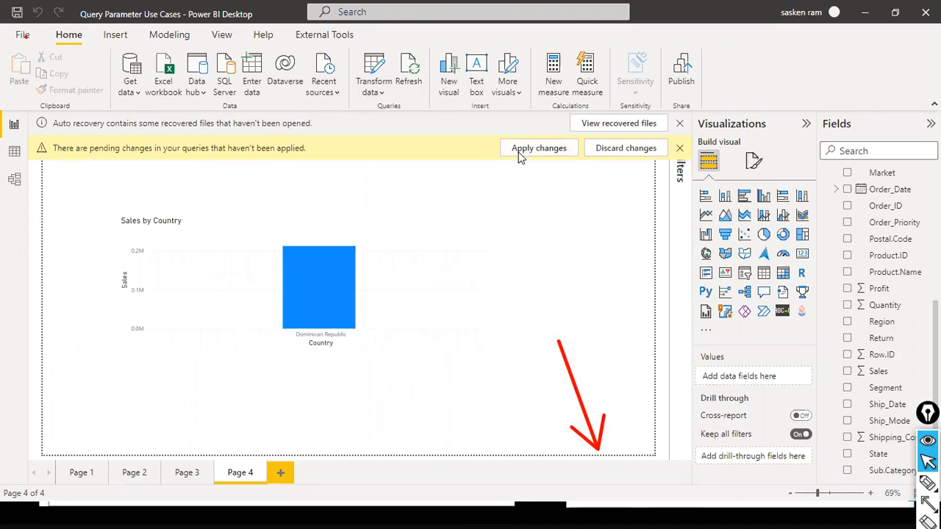
click(520, 156)
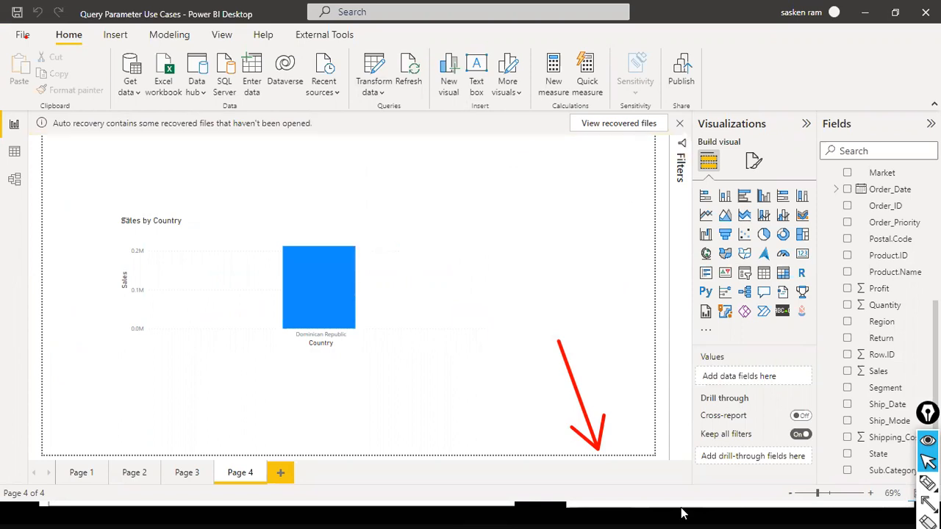
Switch to File Explorer to check the QA folder's path, and return to Power BI
key(alt+Tab)
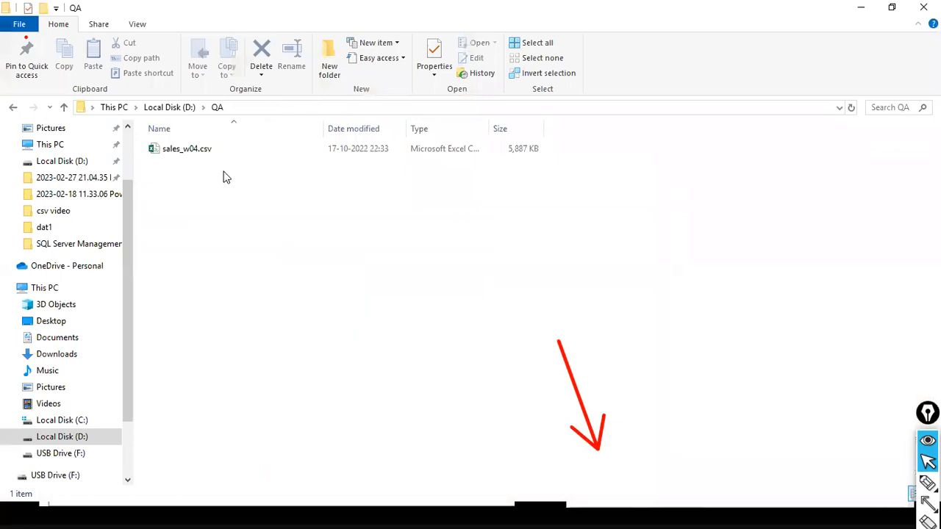
key(alt+d)
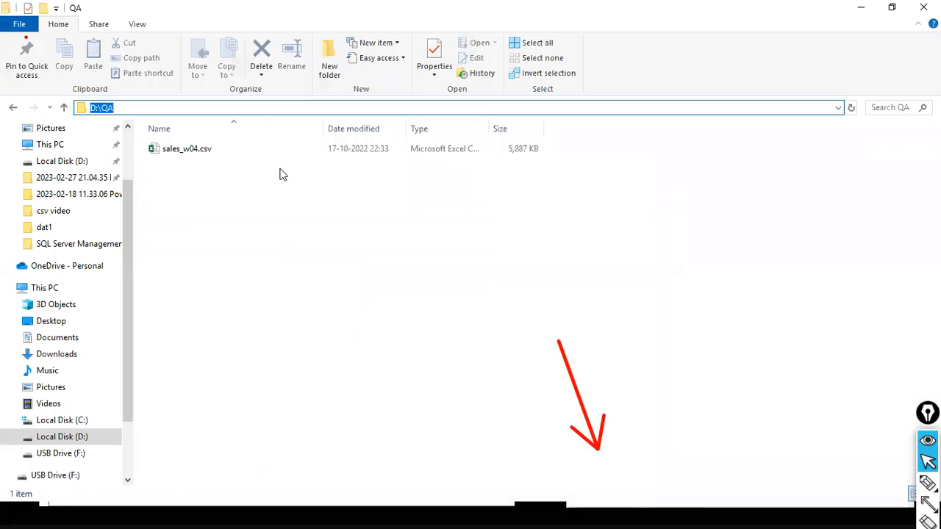
key(alt+Tab)
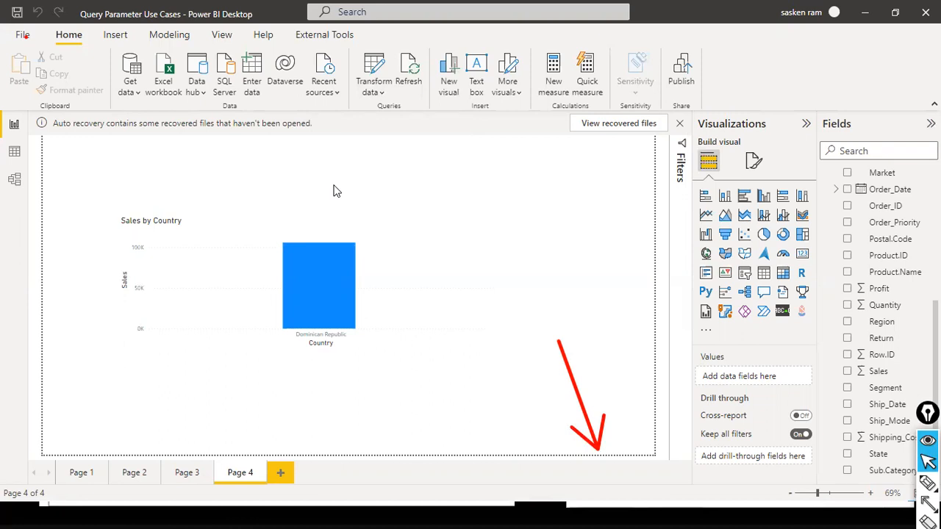
Review the File Path parameter's value in the report's parameter settings, and close them without changing it
click(367, 94)
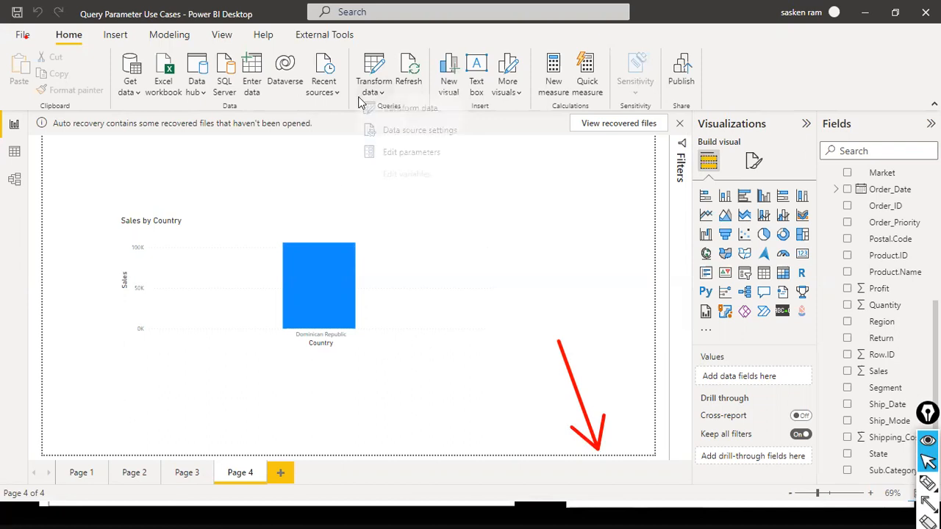
click(373, 160)
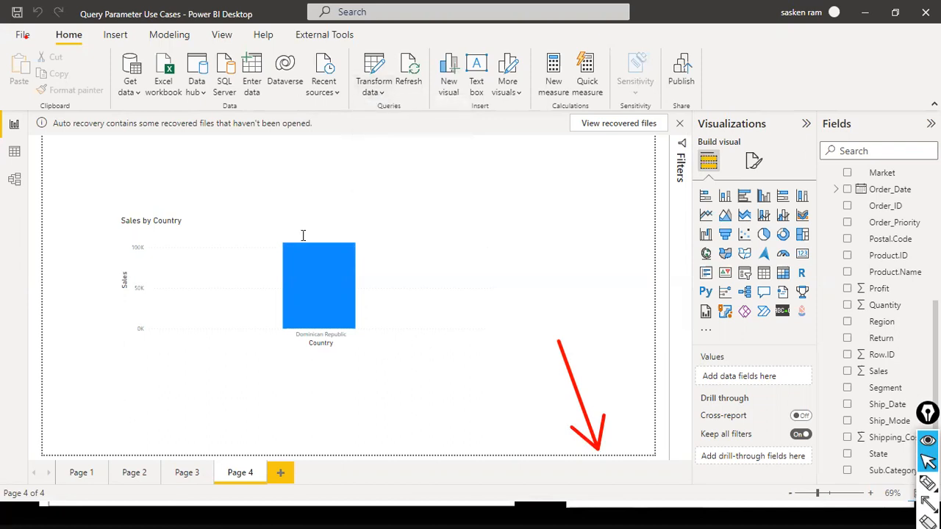
click(314, 270)
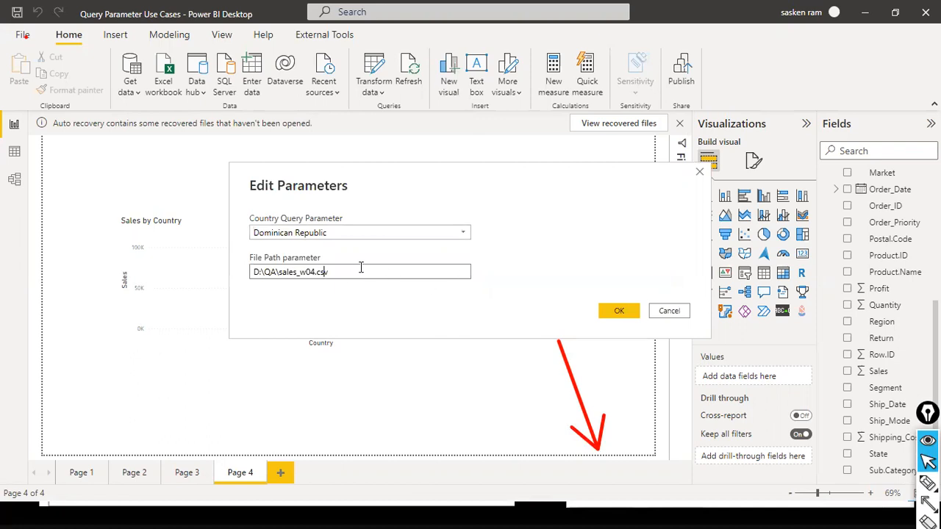
drag(361, 267, 249, 272)
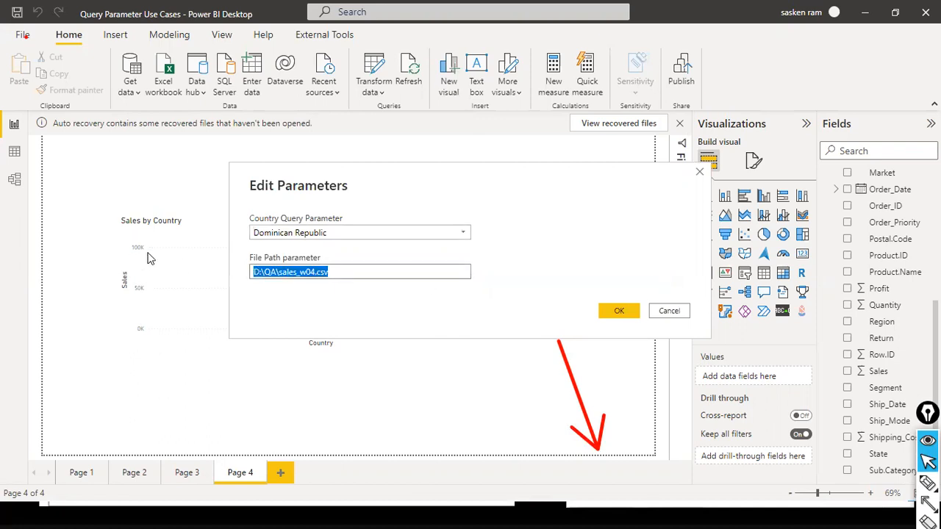
click(333, 273)
drag(331, 271, 227, 266)
click(358, 272)
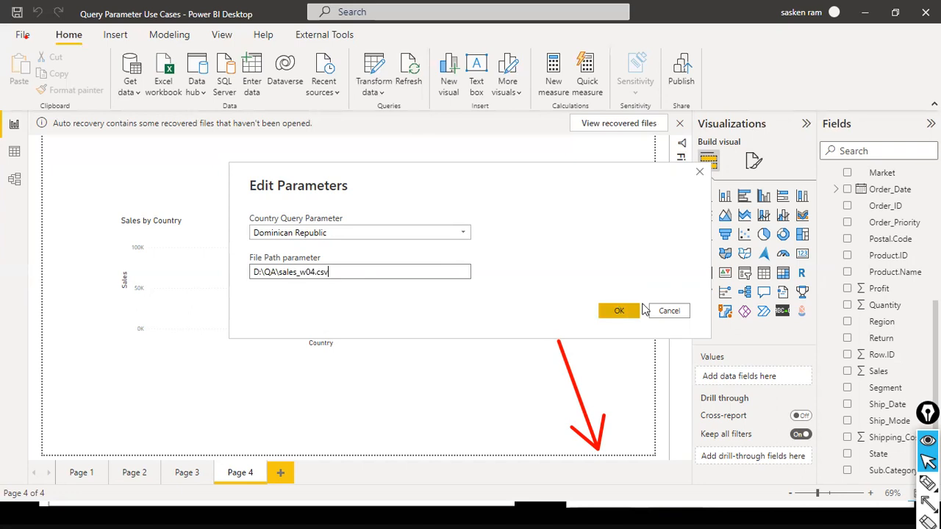
click(616, 310)
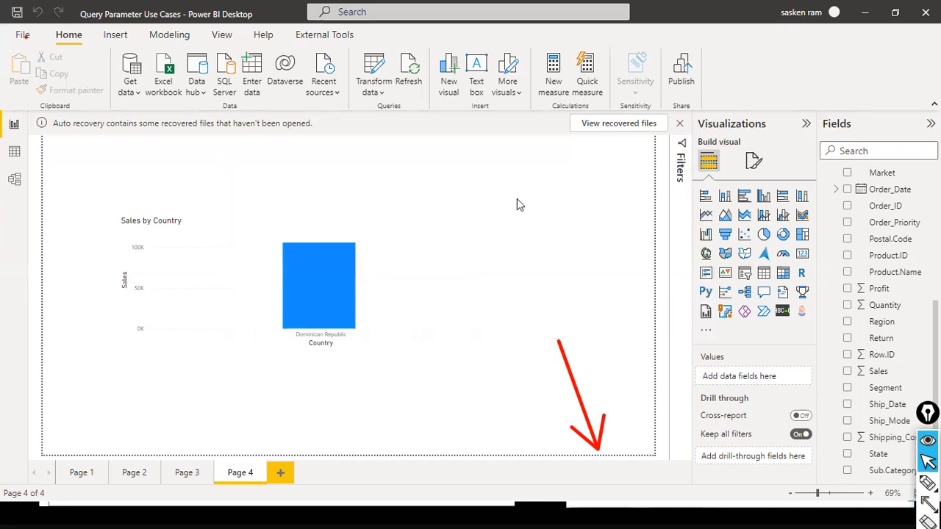
Open the Power Query Editor and display the sales_w04 query
click(390, 96)
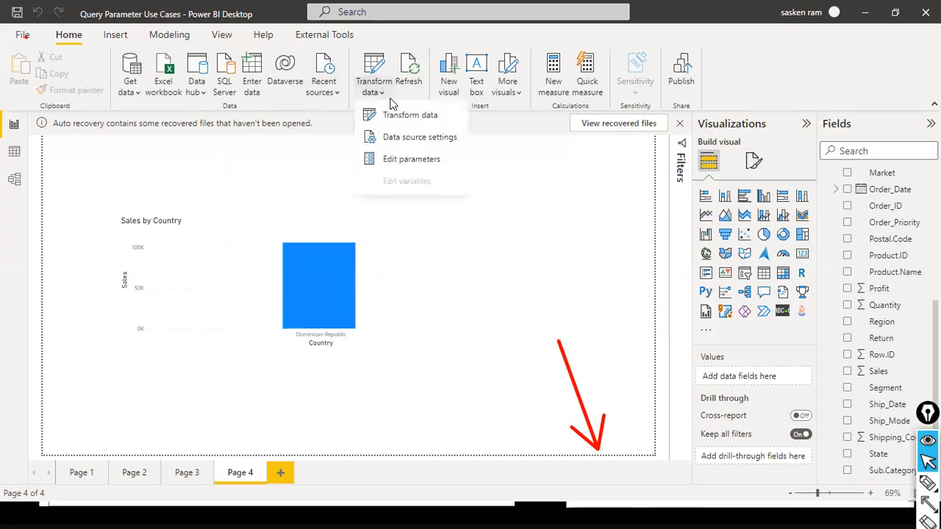
click(393, 116)
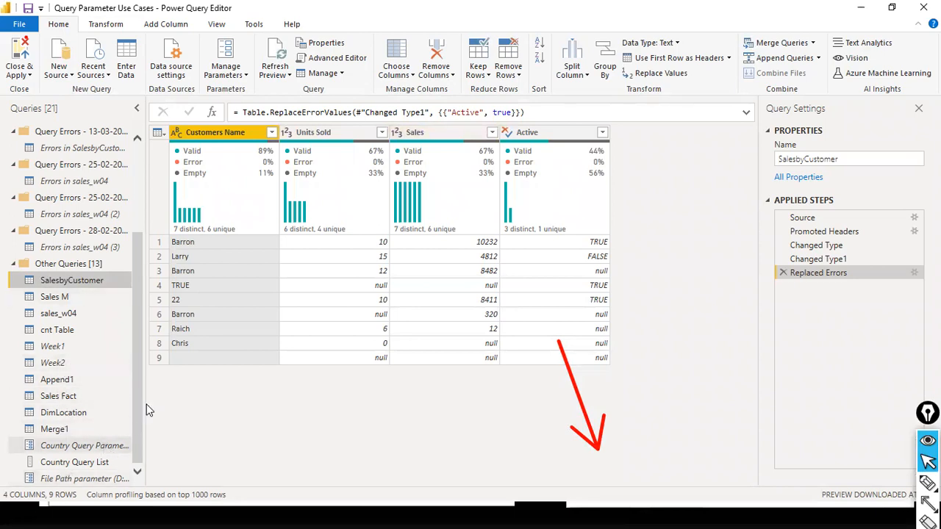
click(86, 312)
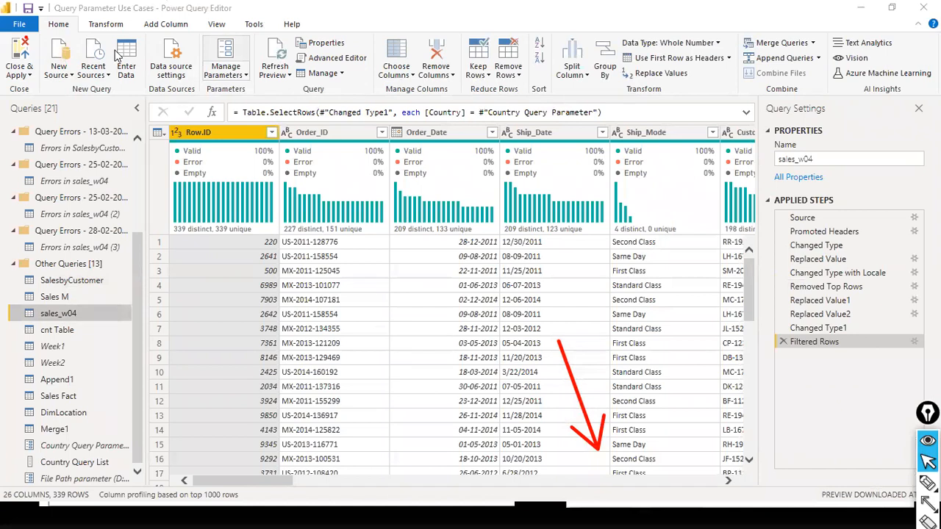
Examine which value types Remove Top Rows accepts for the number of rows in sales_w04, and cancel the dialog
click(517, 78)
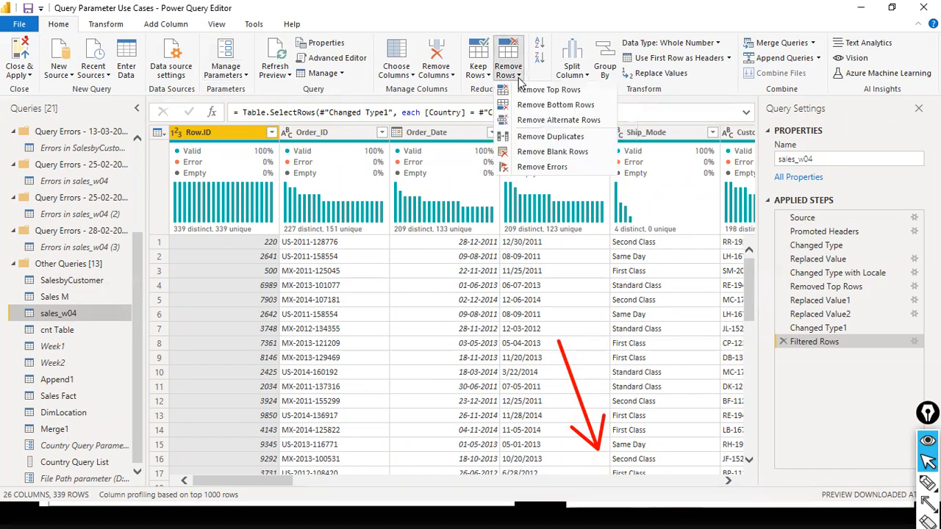
click(526, 90)
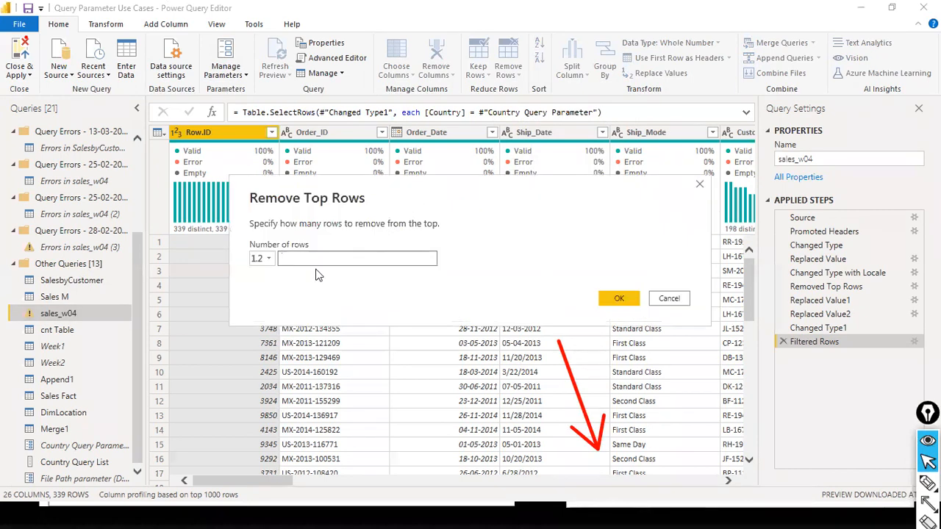
click(271, 260)
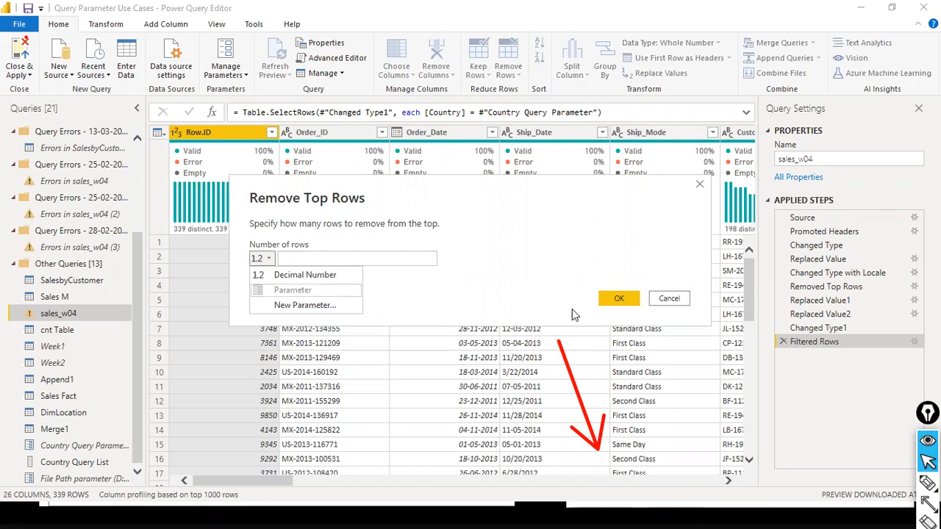
click(498, 256)
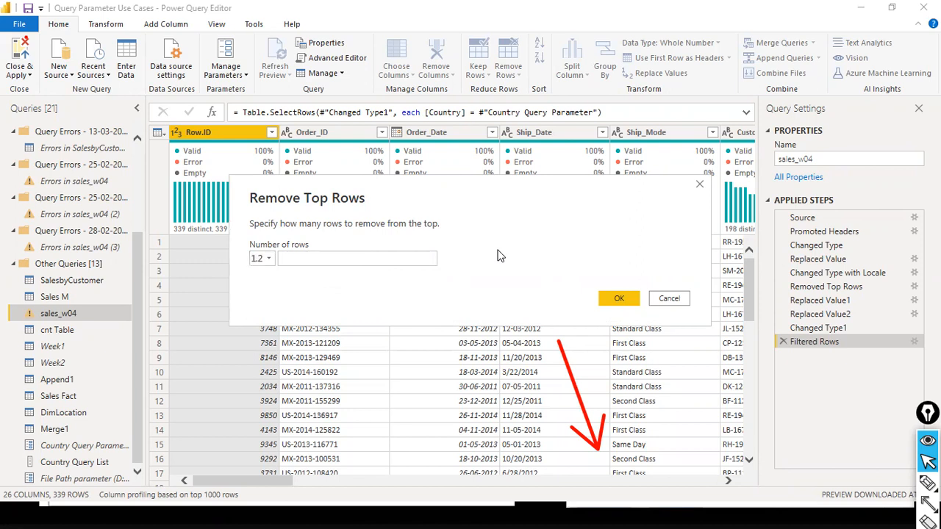
click(376, 257)
click(668, 298)
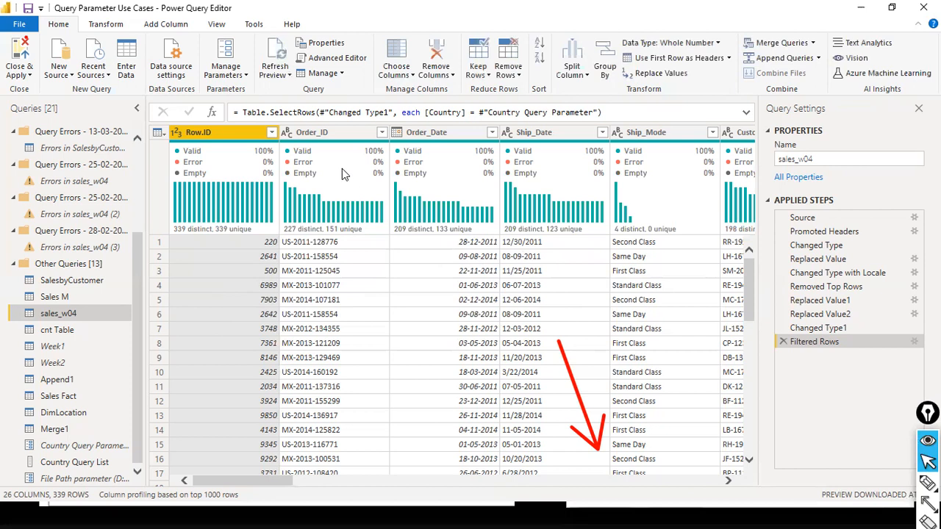
drag(252, 480, 505, 468)
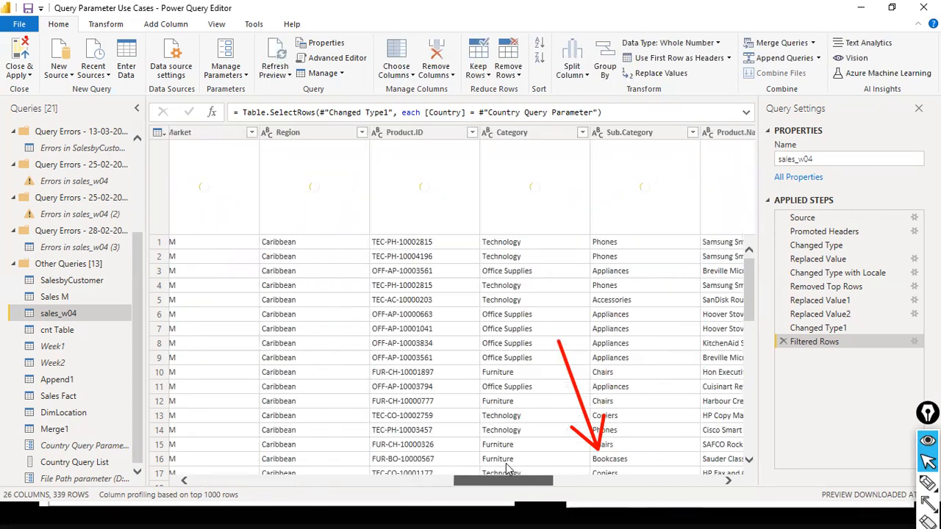
right_click(341, 133)
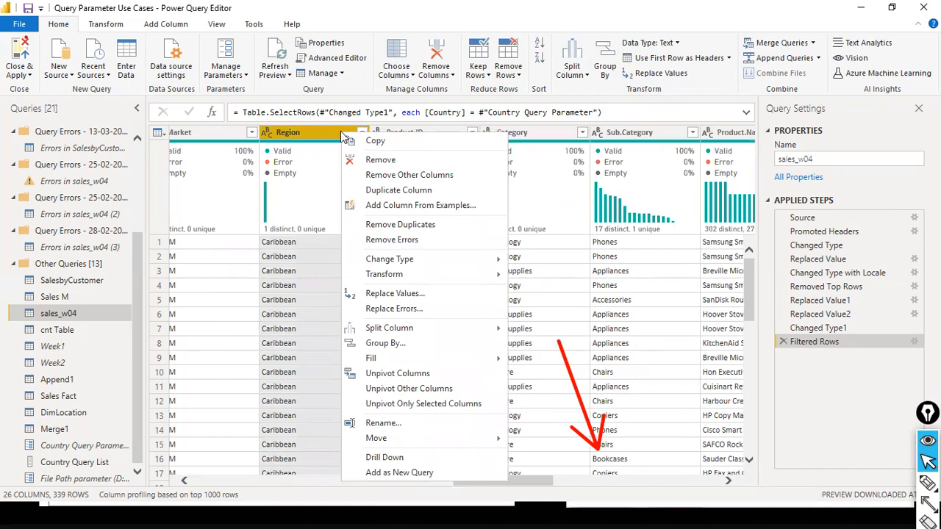
click(391, 5)
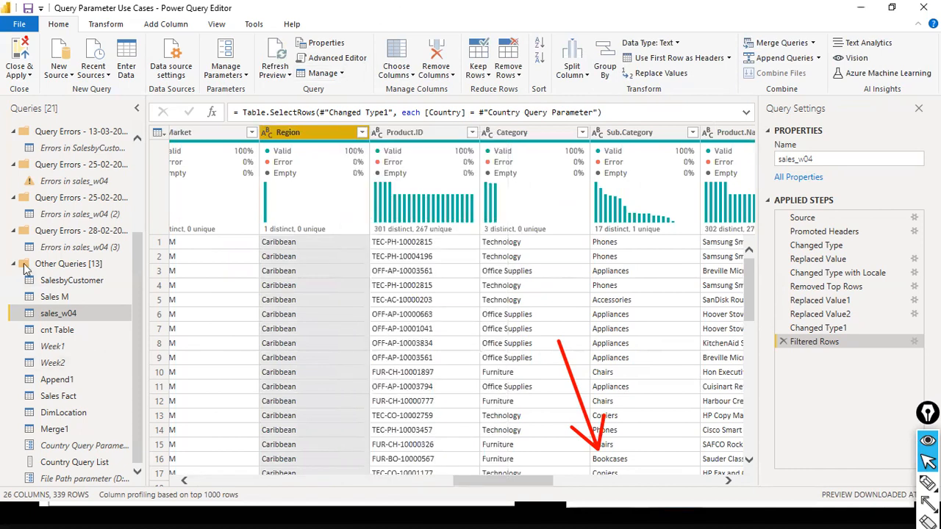
click(13, 264)
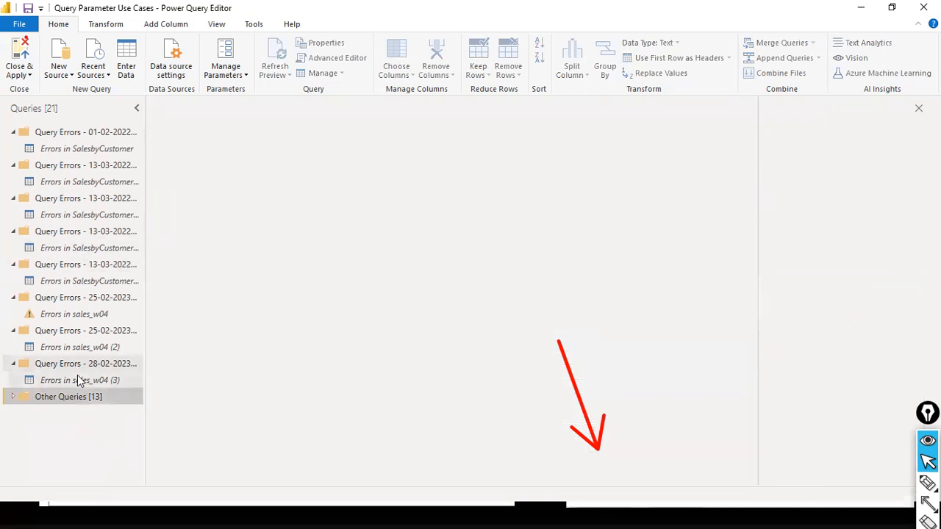
click(13, 397)
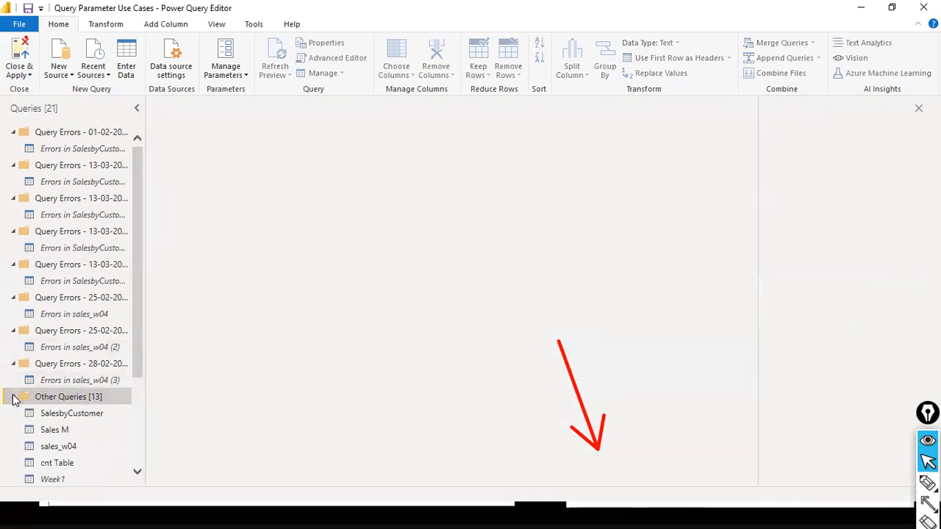
In sales_w04, try Replace Values on the Region column with Country Query Parameter as both value to find and replacement, and cancel
click(60, 447)
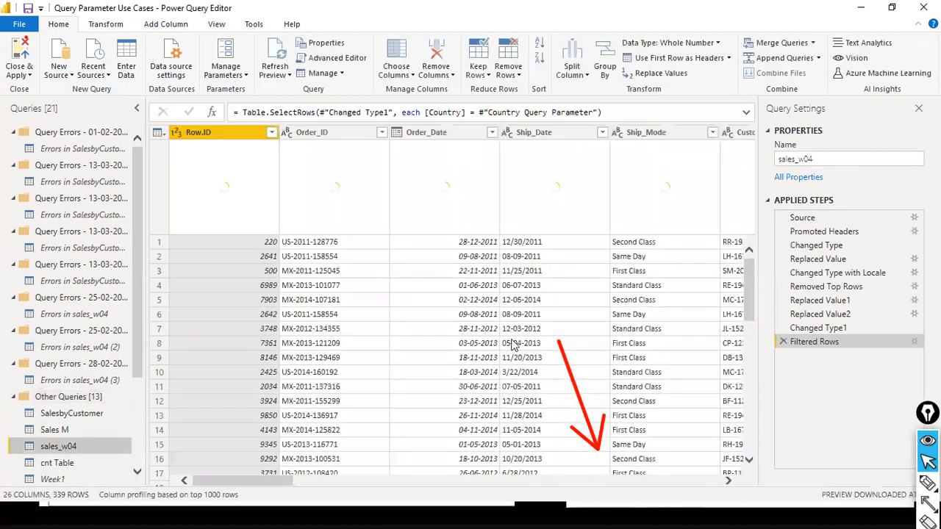
drag(284, 481, 472, 497)
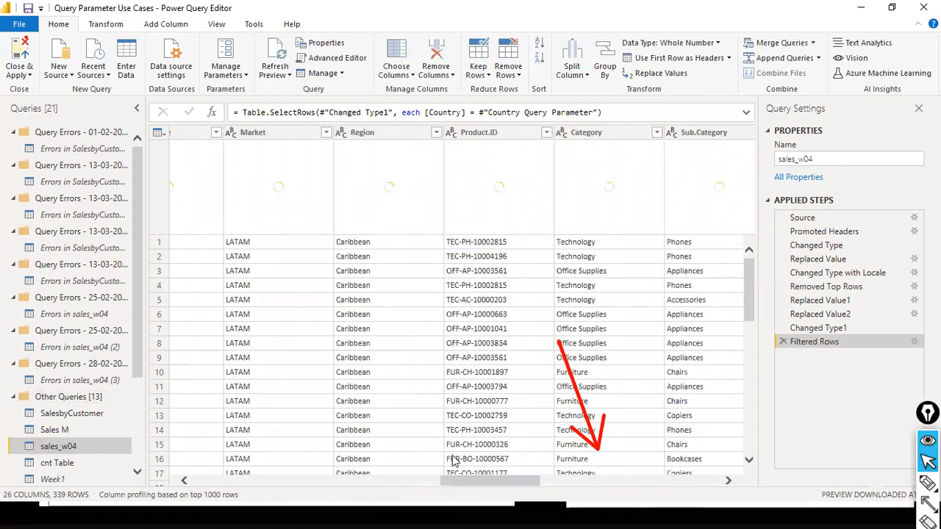
click(388, 133)
right_click(395, 133)
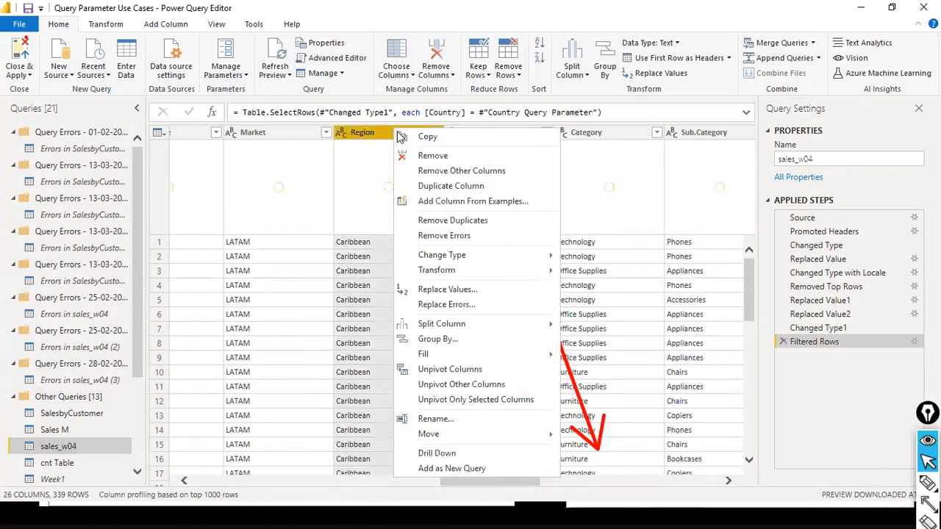
mouse_move(433, 254)
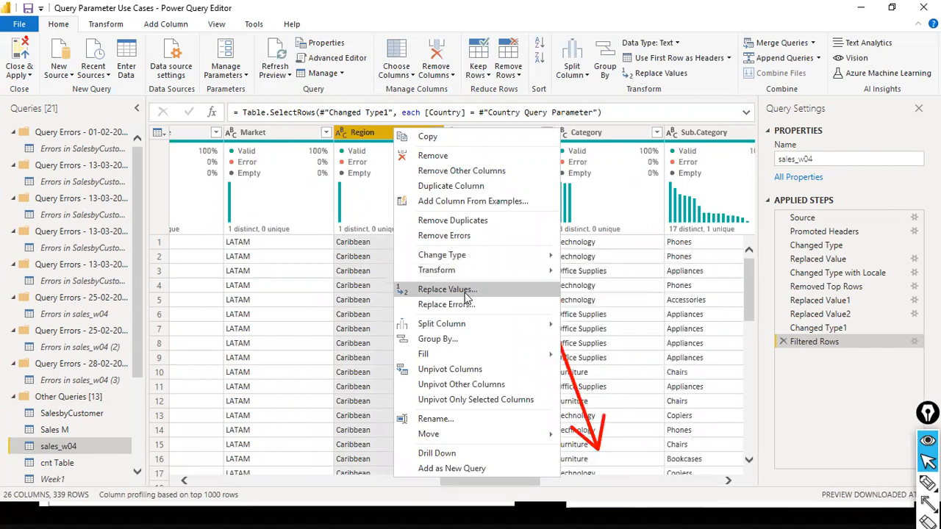
click(465, 292)
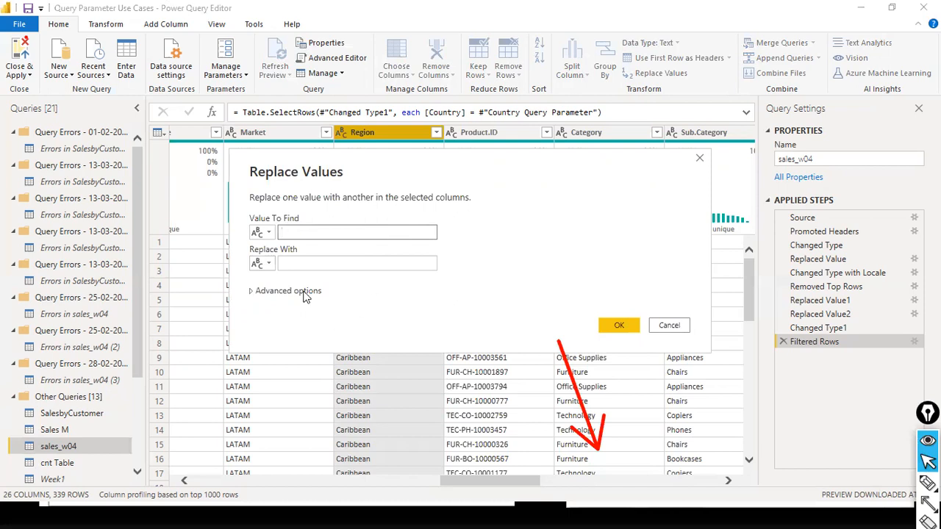
click(263, 232)
click(268, 271)
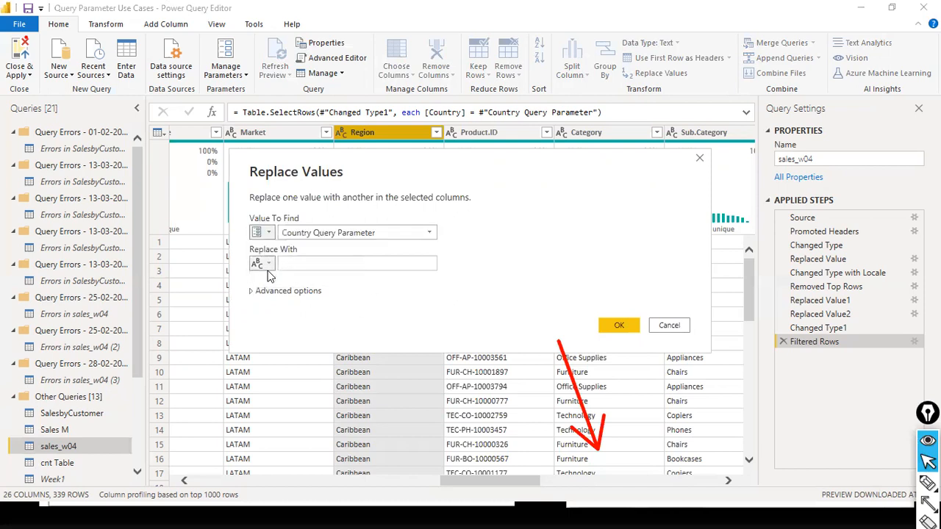
click(269, 266)
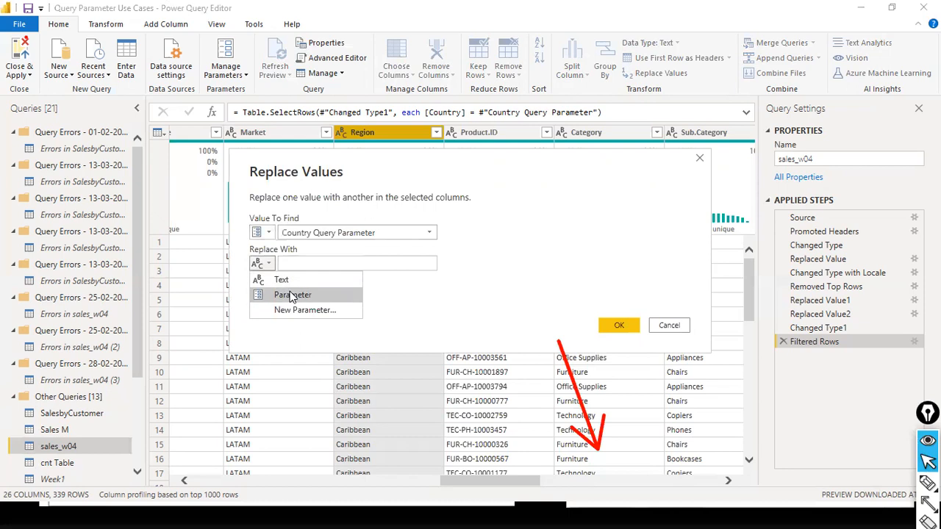
click(290, 297)
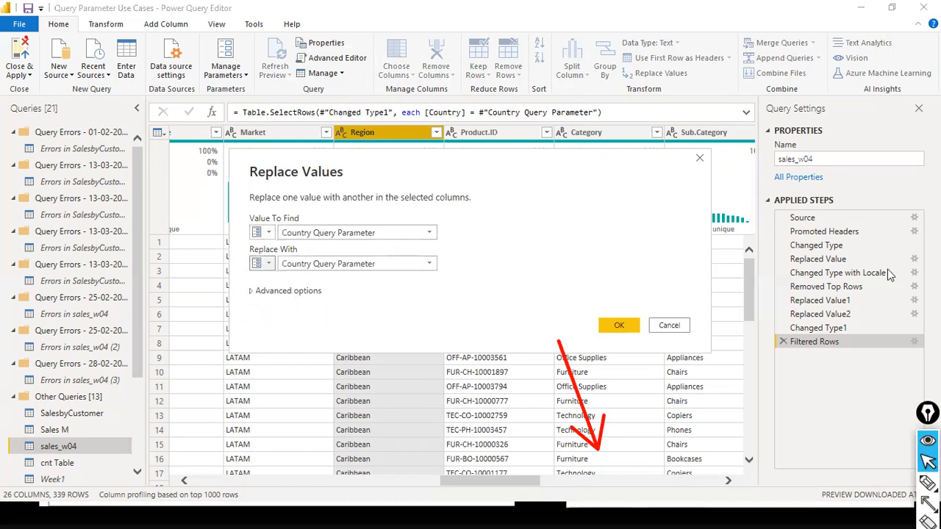
click(669, 325)
Start a new query parameter from the queries list and name it From Parameter
scroll(39, 388, down, 3)
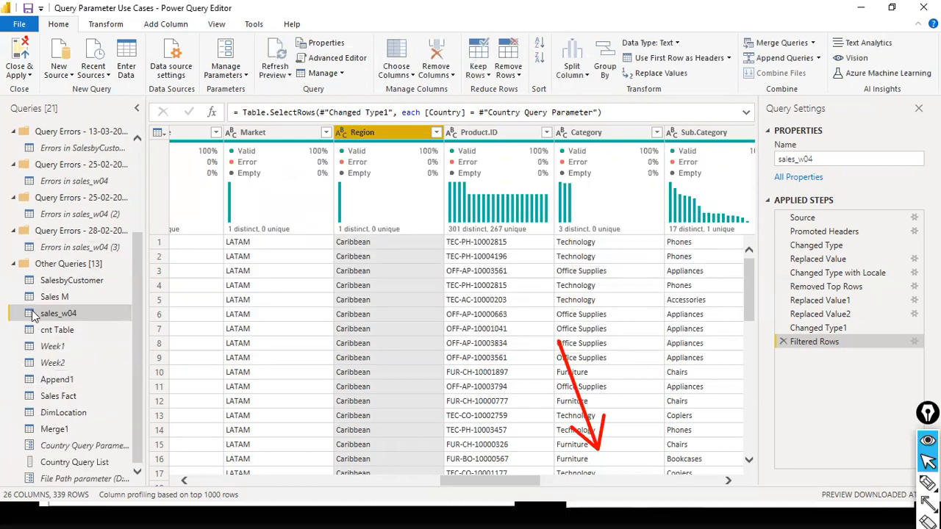
click(20, 264)
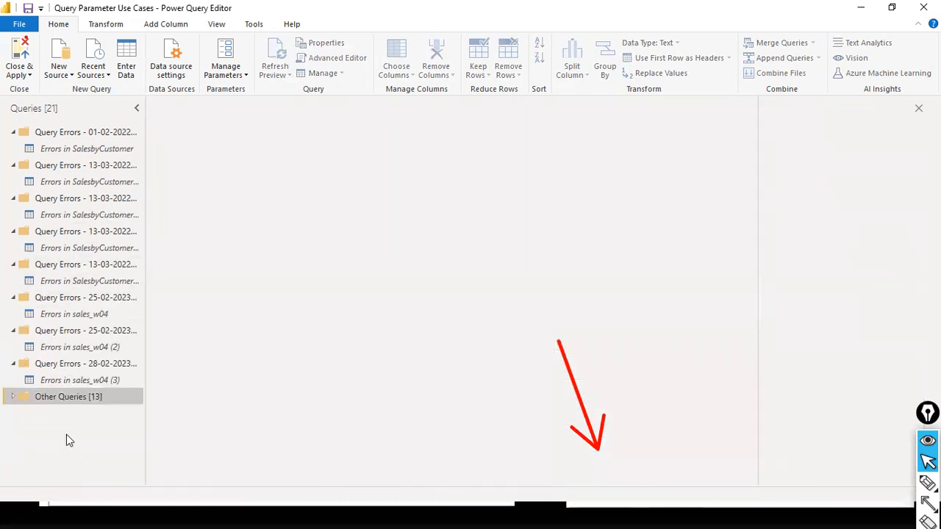
right_click(66, 434)
click(120, 439)
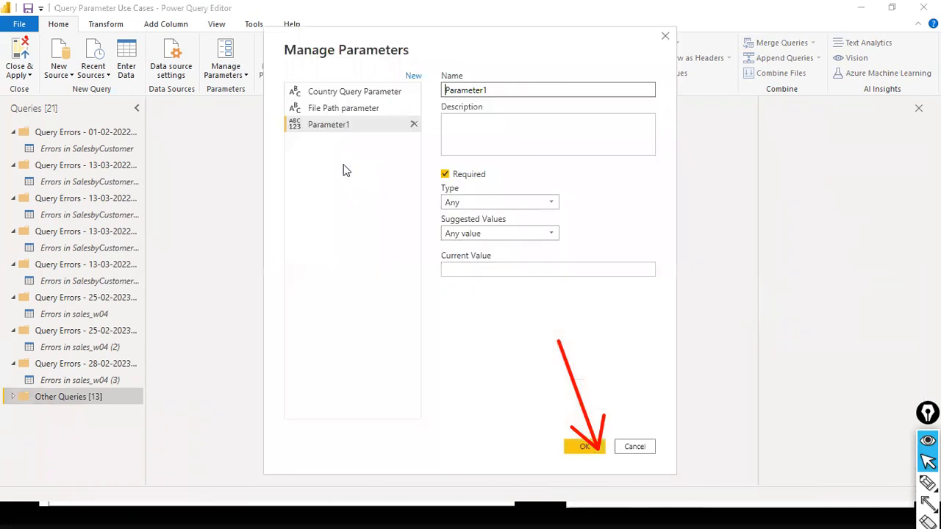
key(Left)
text(ty)
key(BackSpace)
key(BackSpace)
text(From)
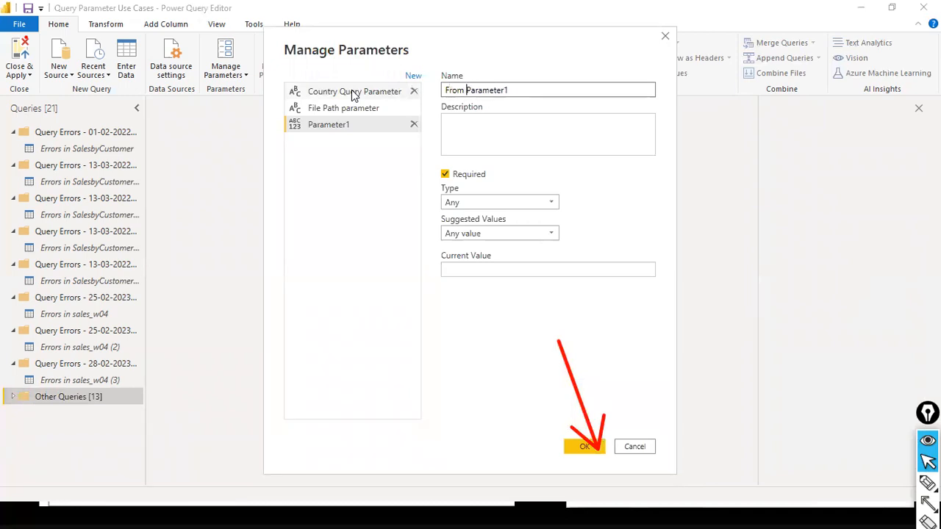
key(BackSpace)
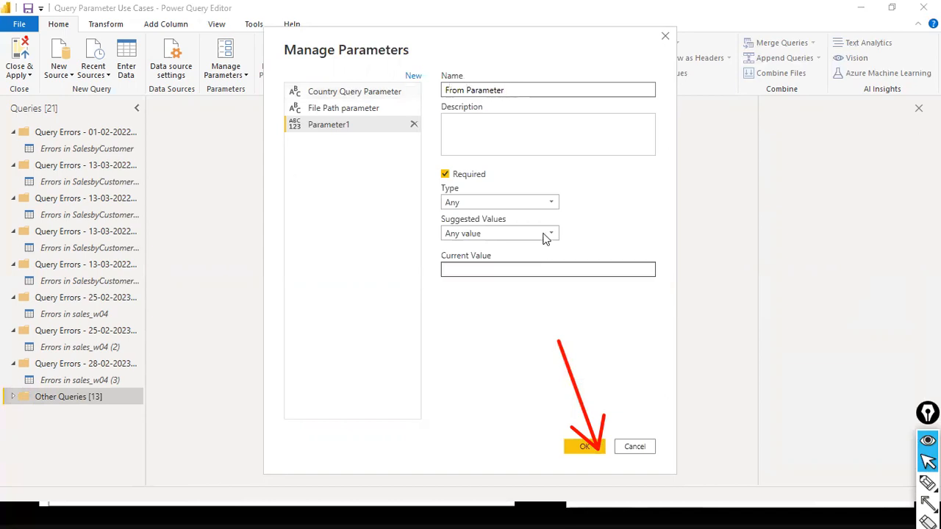
Create From Parameter with type Text, any value as suggested values, and Carribean as its current value
click(523, 207)
click(480, 312)
click(468, 234)
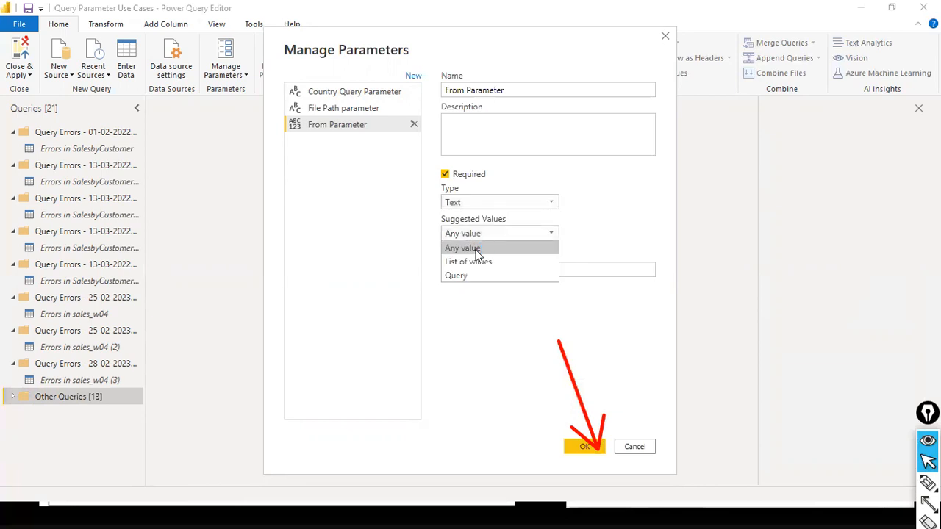
click(475, 249)
click(479, 270)
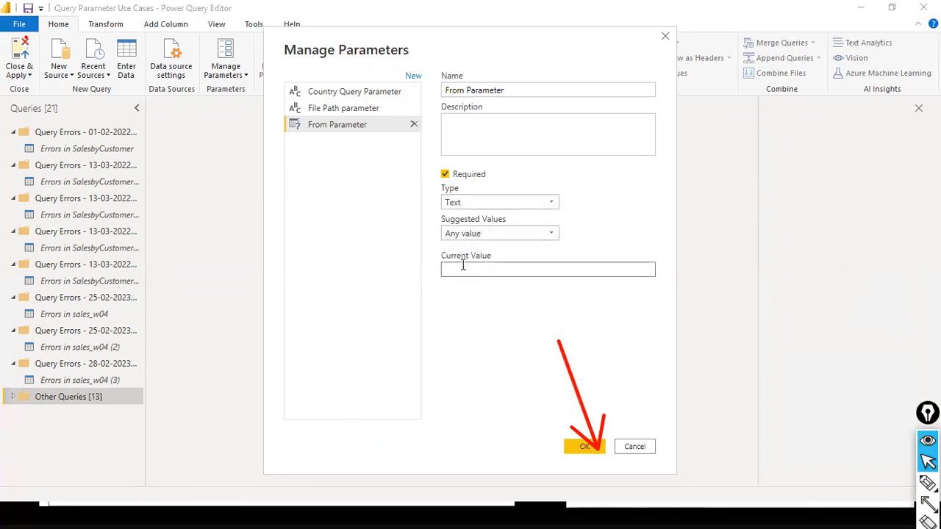
text(Carribean)
click(582, 446)
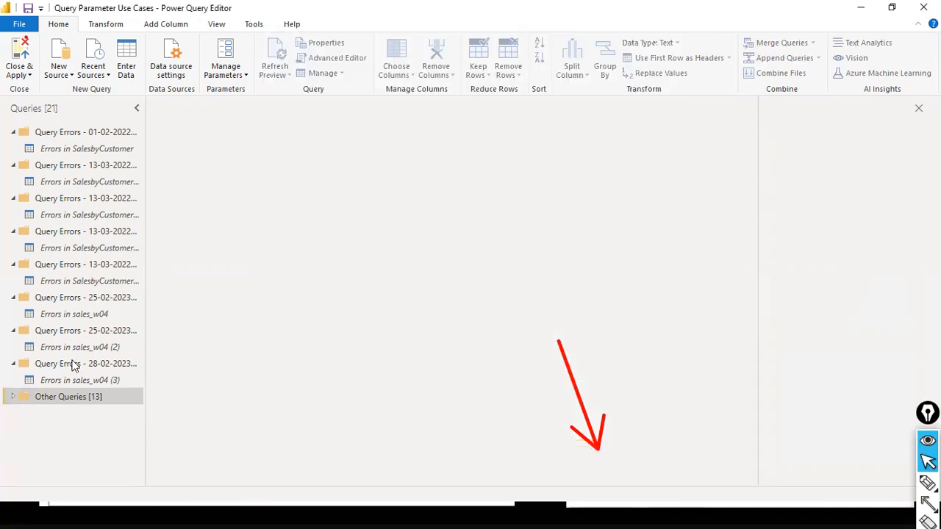
Start another new query parameter from the queries list and name it To Parameter
right_click(38, 478)
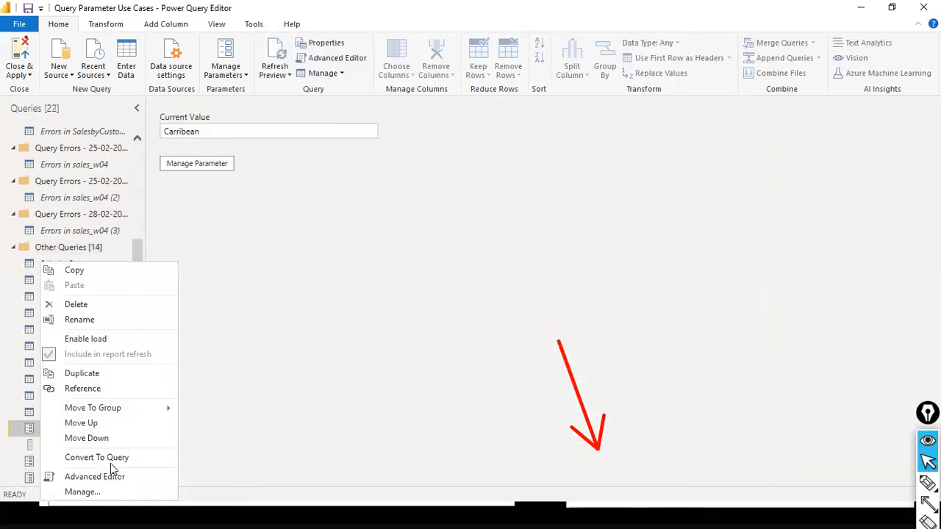
click(199, 427)
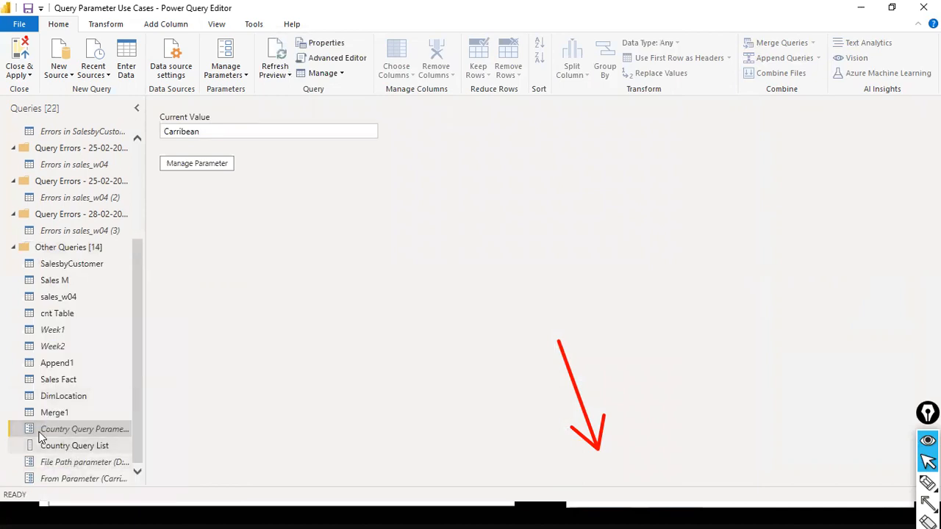
click(12, 247)
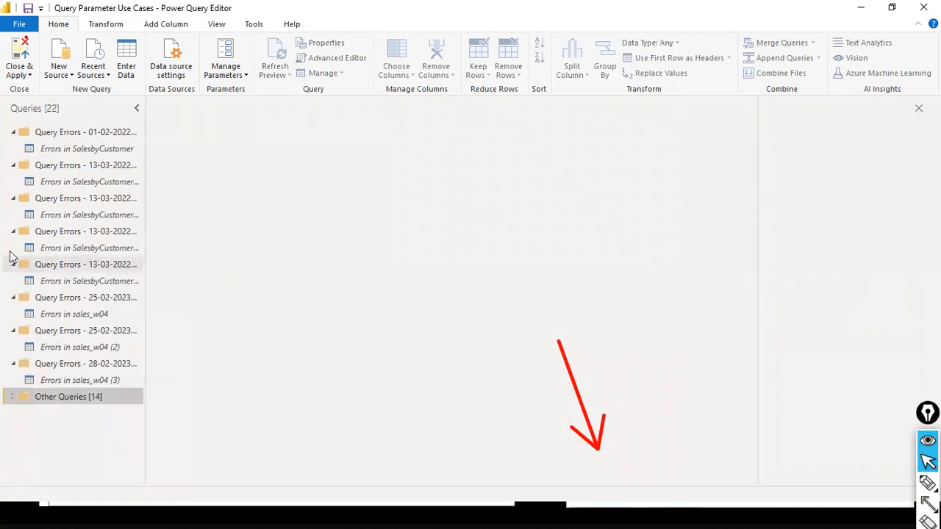
right_click(47, 423)
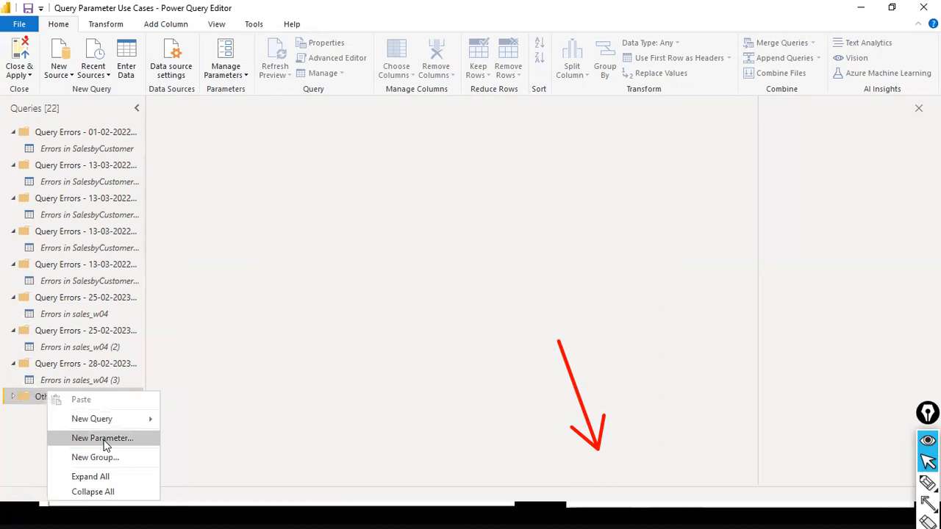
click(106, 438)
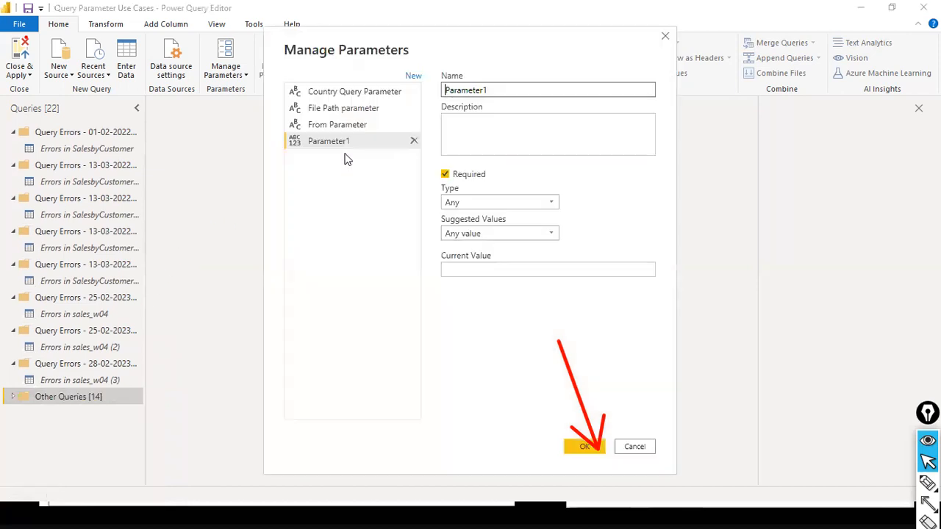
text(To n)
key(BackSpace)
key(BackSpace)
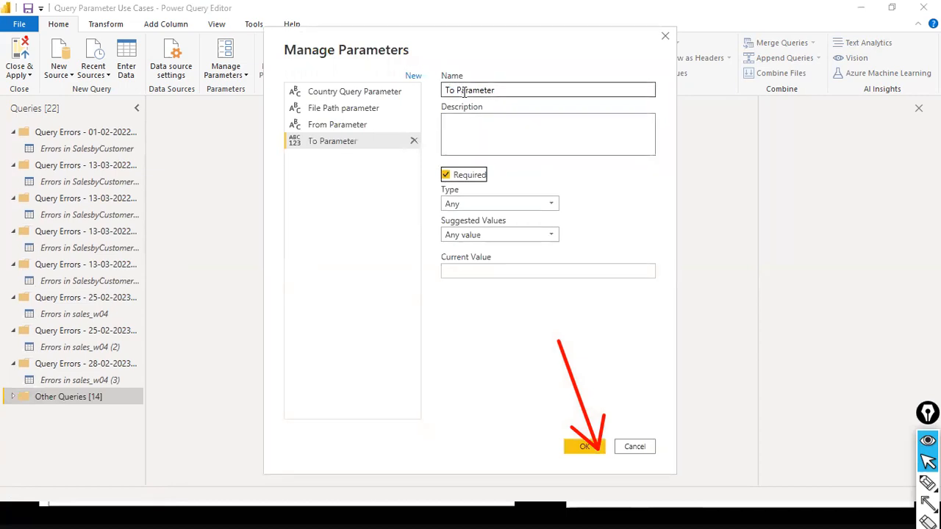
Create To Parameter with type Text, any value as suggested values, and North as its current value
click(524, 206)
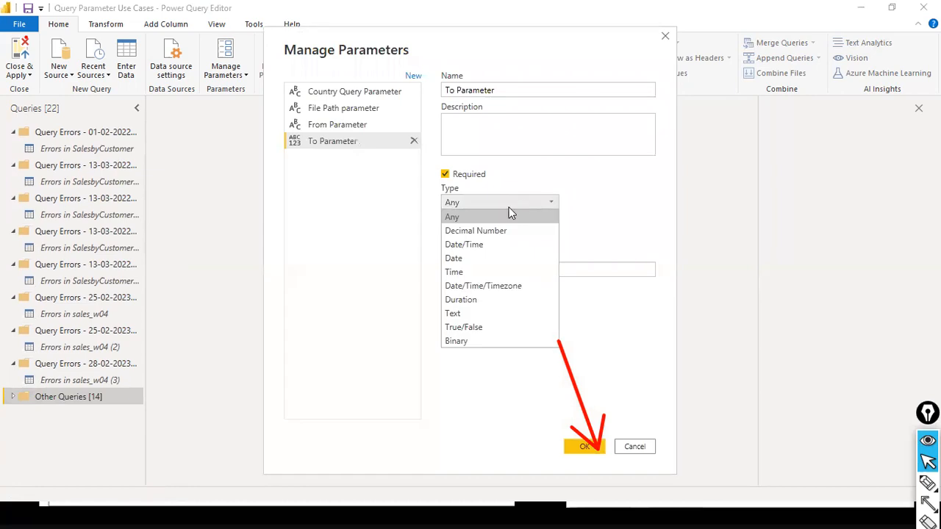
click(471, 313)
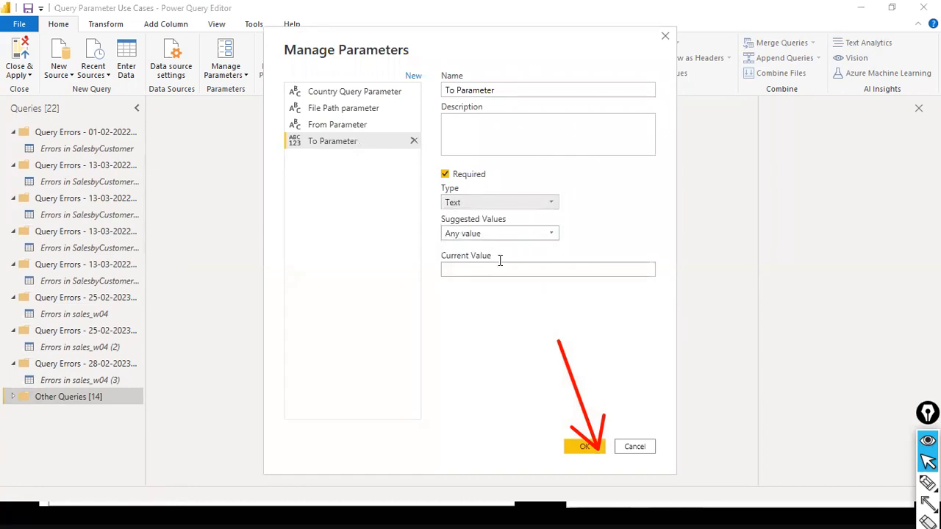
click(526, 236)
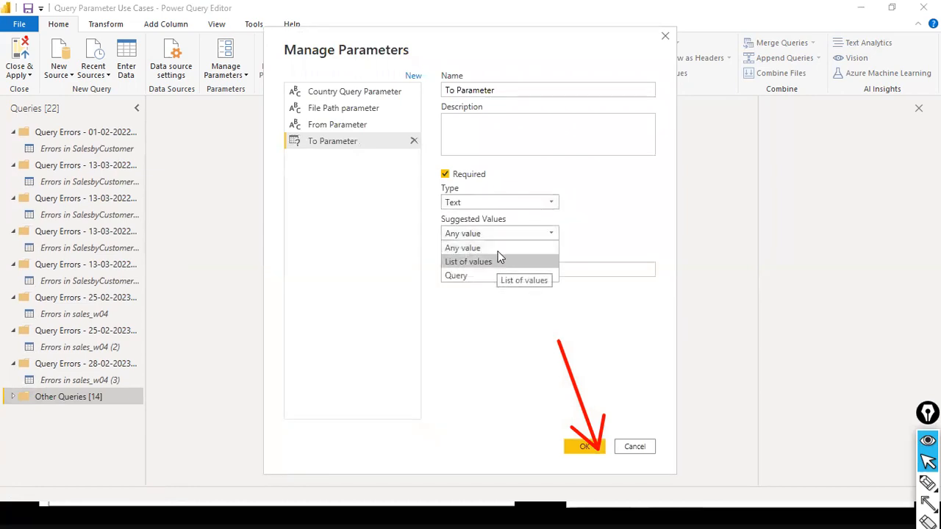
click(500, 251)
click(490, 270)
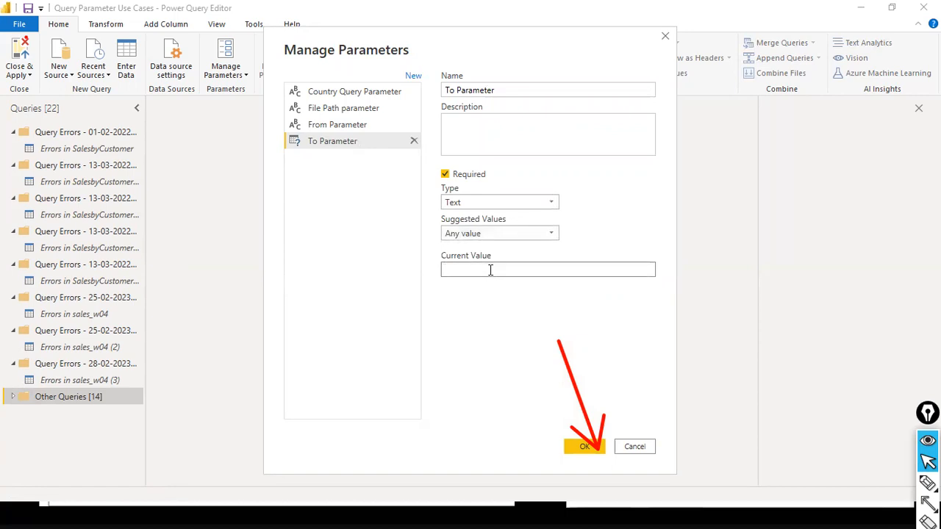
text(North)
click(574, 450)
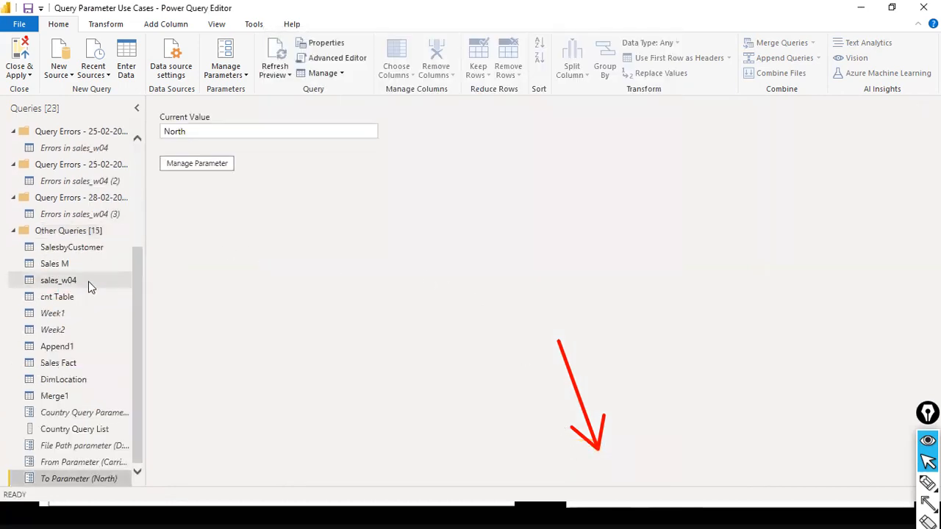
Open the sales_w04 query and select its Region column
click(87, 280)
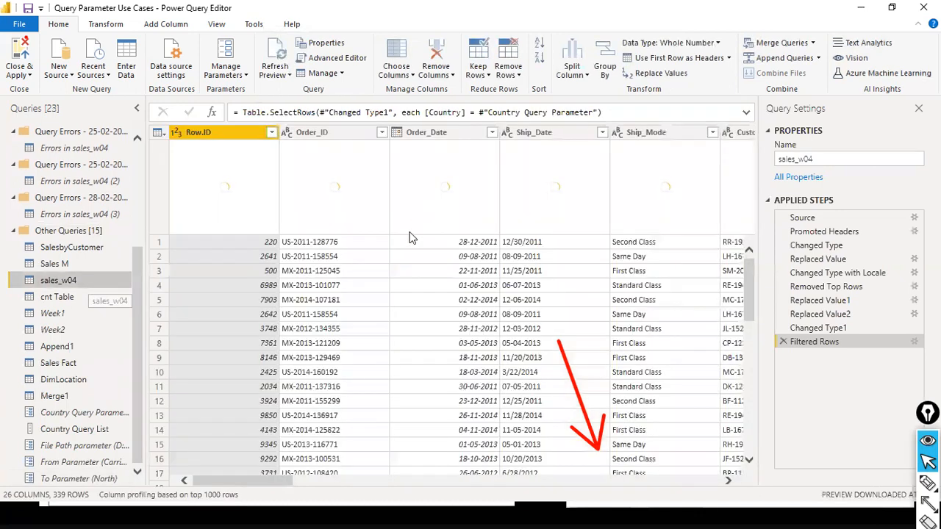
drag(257, 481, 454, 451)
click(680, 135)
Try replacing the literal text Carribean with North in the Region column, and delete the applied step it adds
right_click(680, 135)
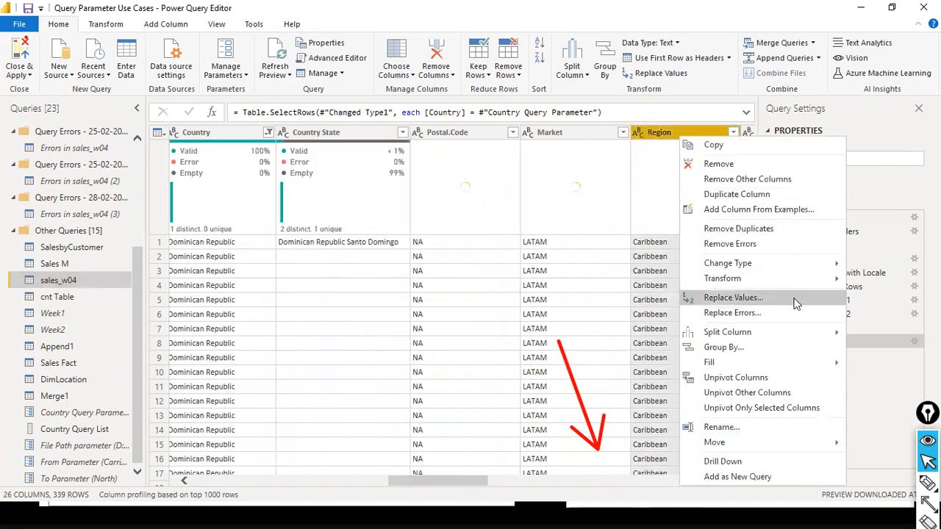
click(735, 297)
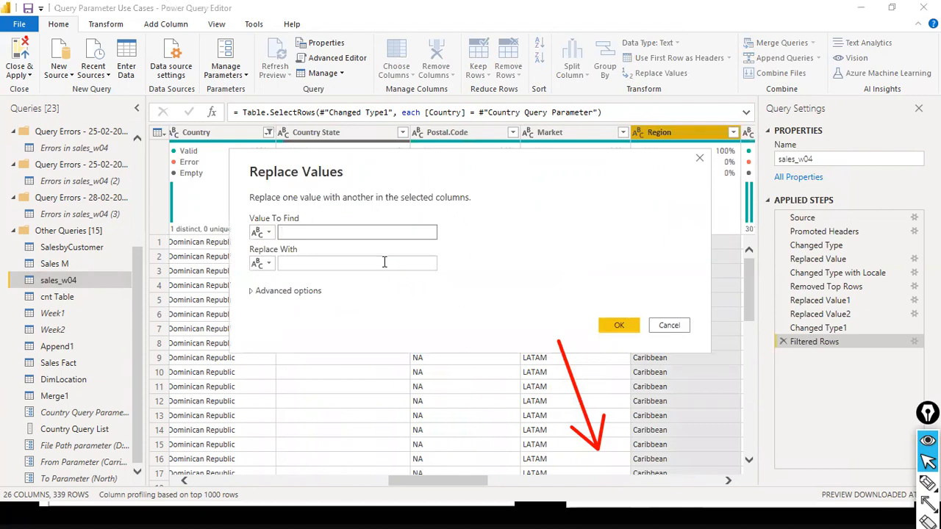
text(Carribean)
key(Tab)
text(North)
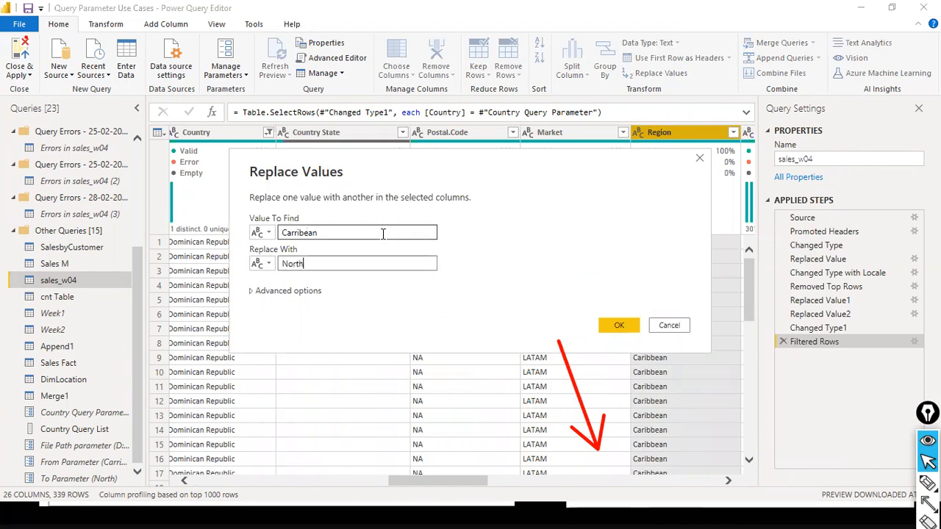
key(Return)
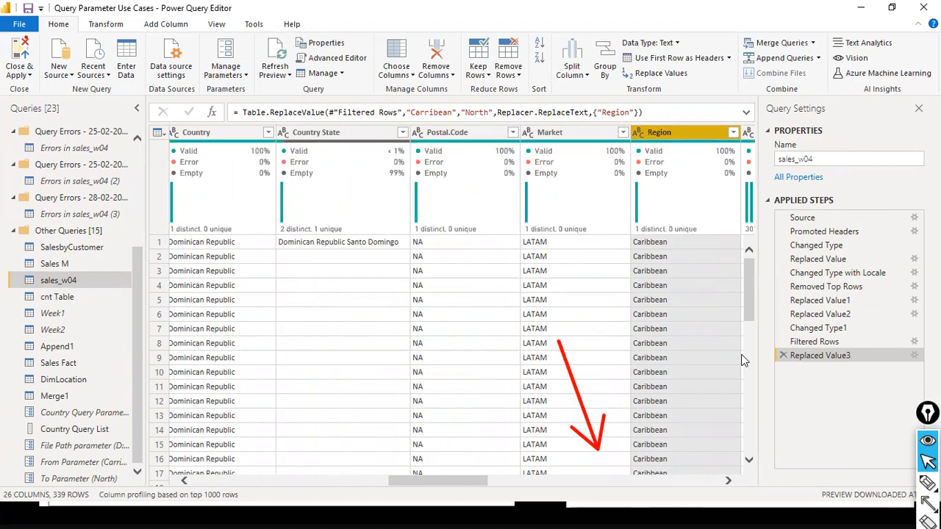
click(783, 355)
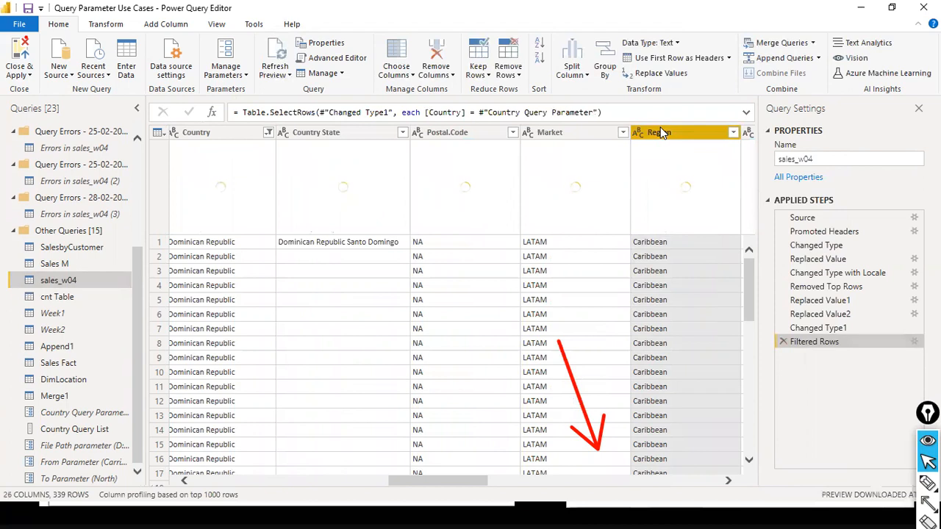
Replace values in the Region column using From Parameter as the value to find and To Parameter as the replacement
right_click(661, 133)
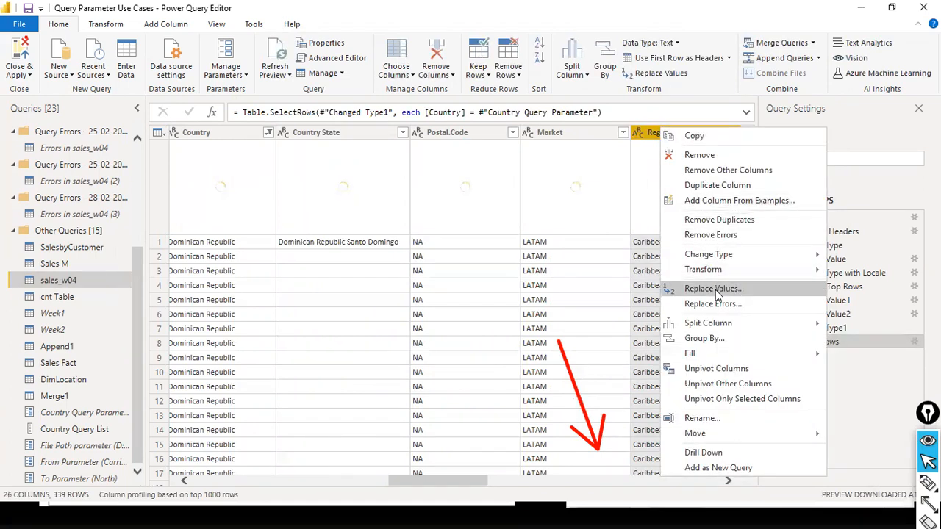
click(716, 291)
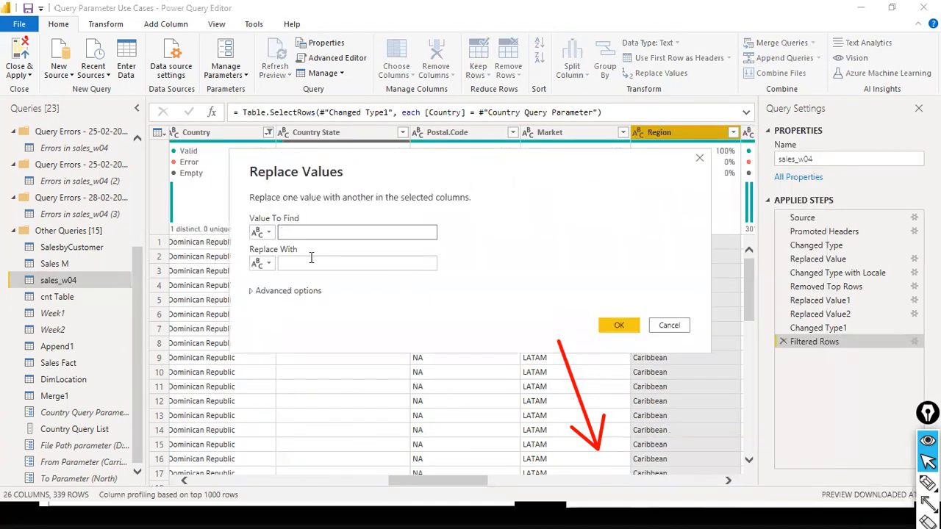
click(261, 232)
click(290, 267)
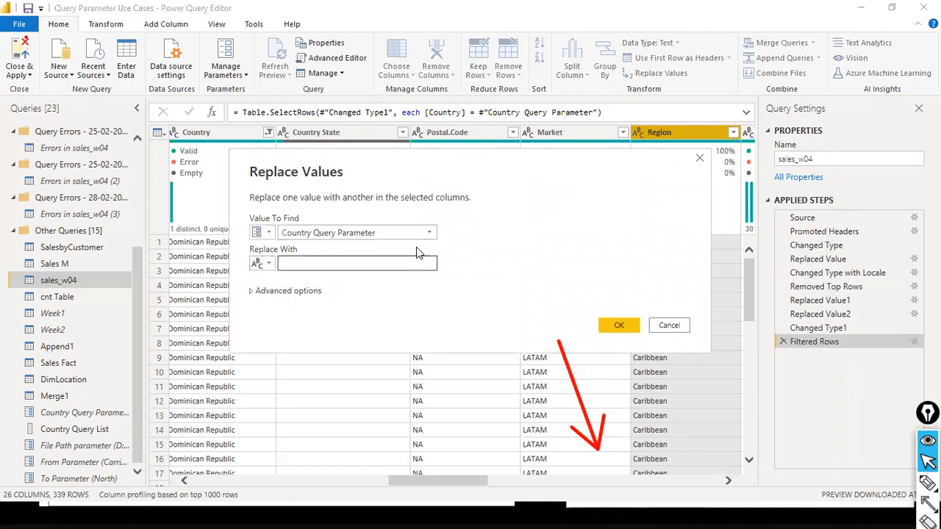
click(428, 232)
click(369, 272)
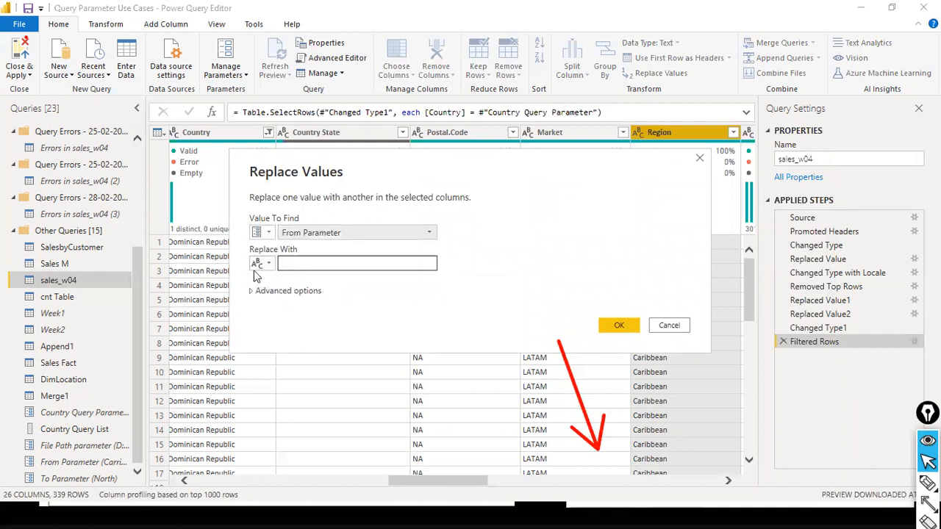
click(259, 263)
click(266, 293)
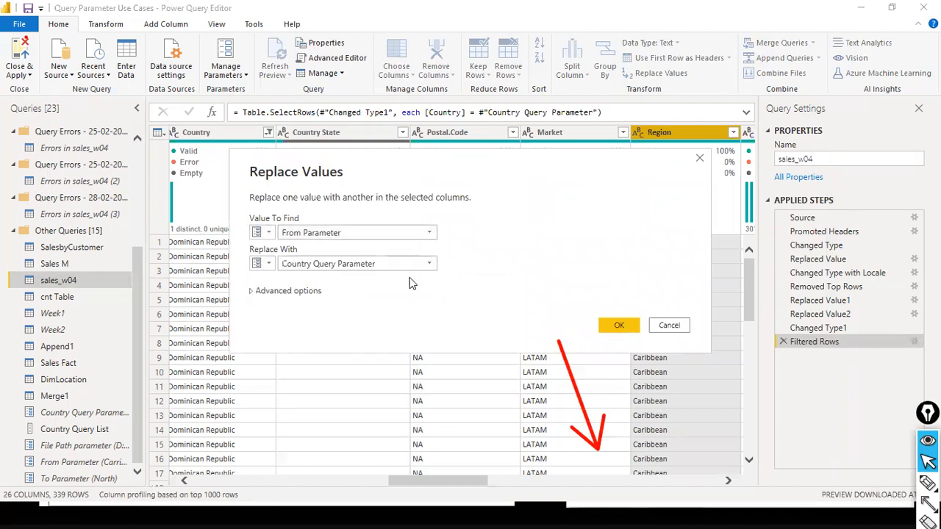
click(431, 264)
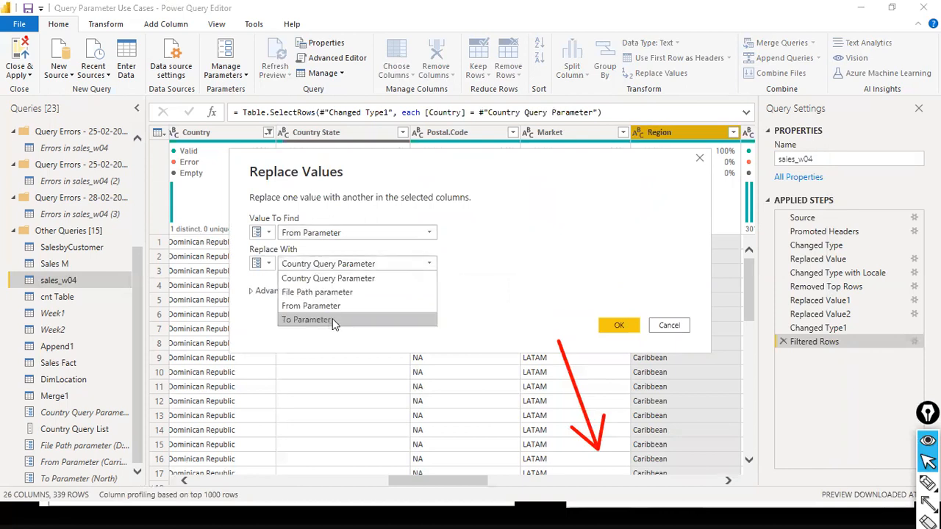
click(332, 320)
click(607, 325)
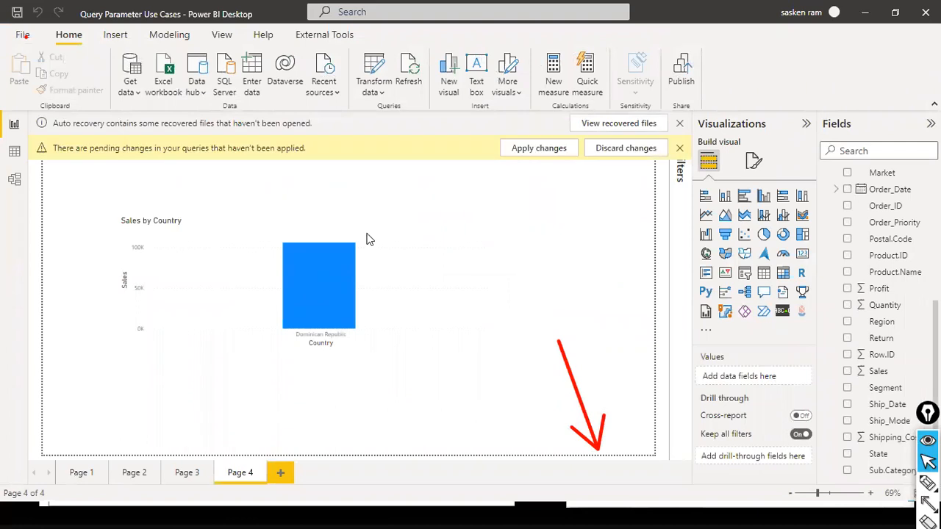
In the Power BI Desktop report, apply the pending query changes and set Country Query Parameter to Australia in Edit Parameters
click(520, 150)
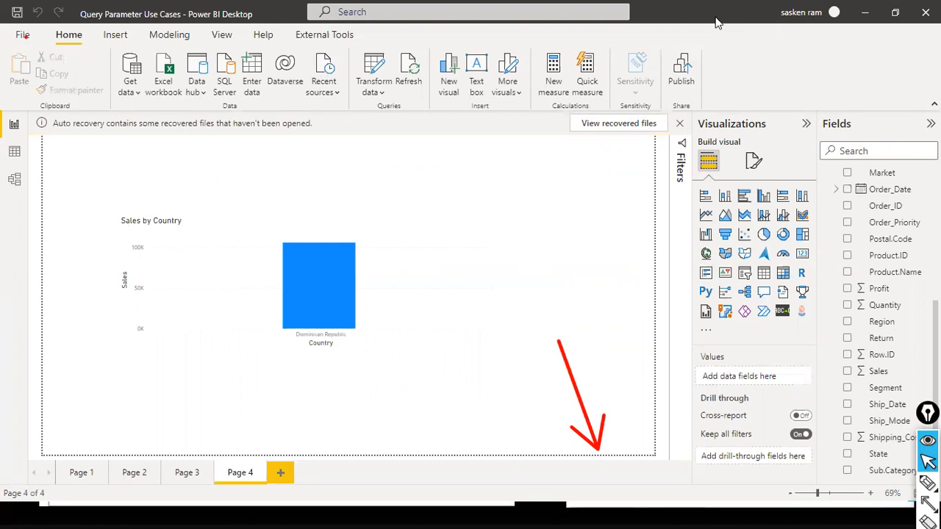
click(368, 92)
click(384, 159)
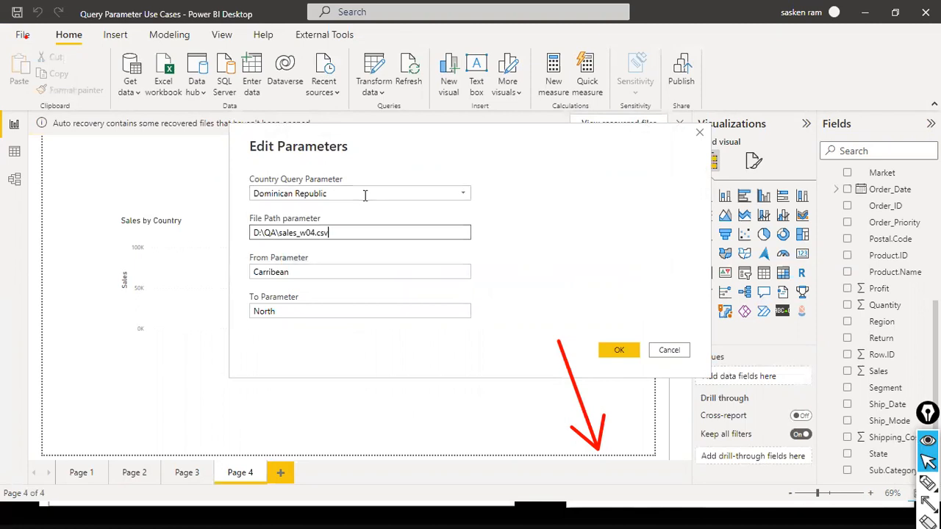
click(465, 196)
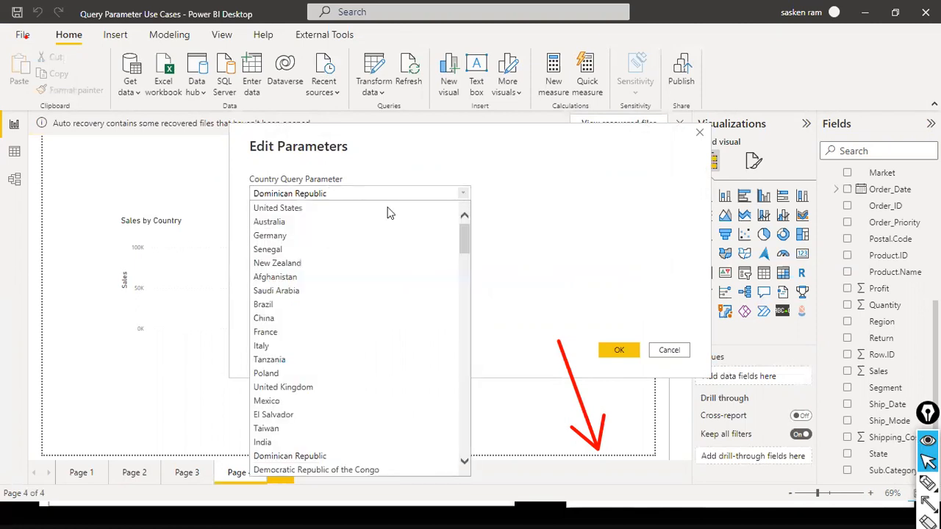
click(302, 221)
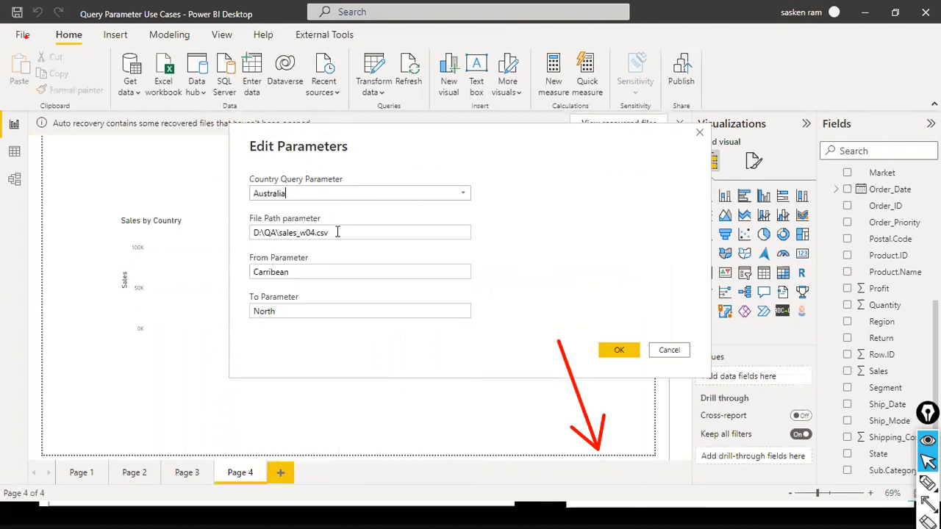
click(336, 233)
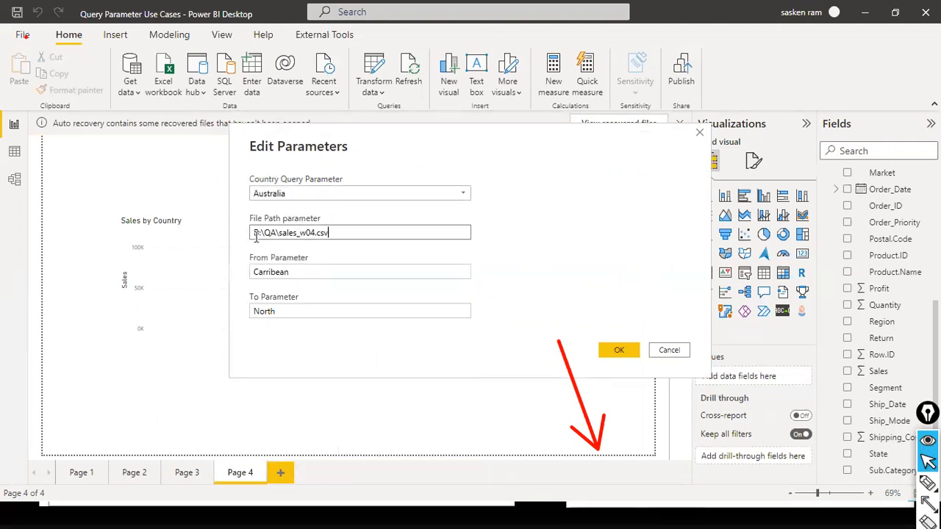
double_click(277, 234)
click(359, 281)
click(361, 274)
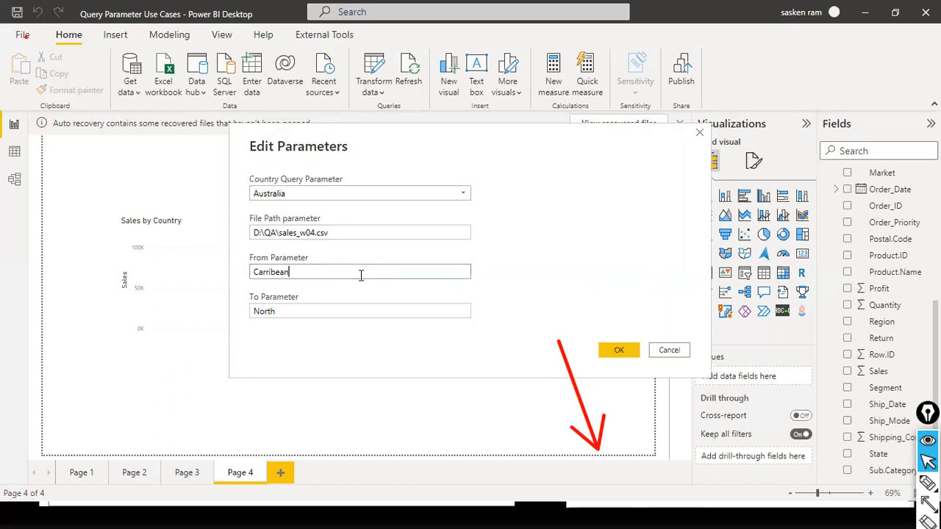
drag(361, 275, 140, 247)
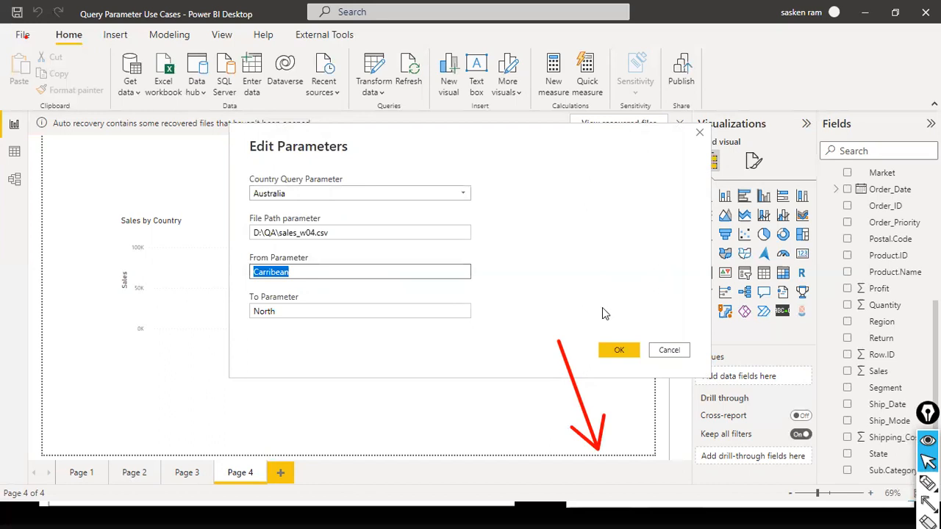
click(621, 351)
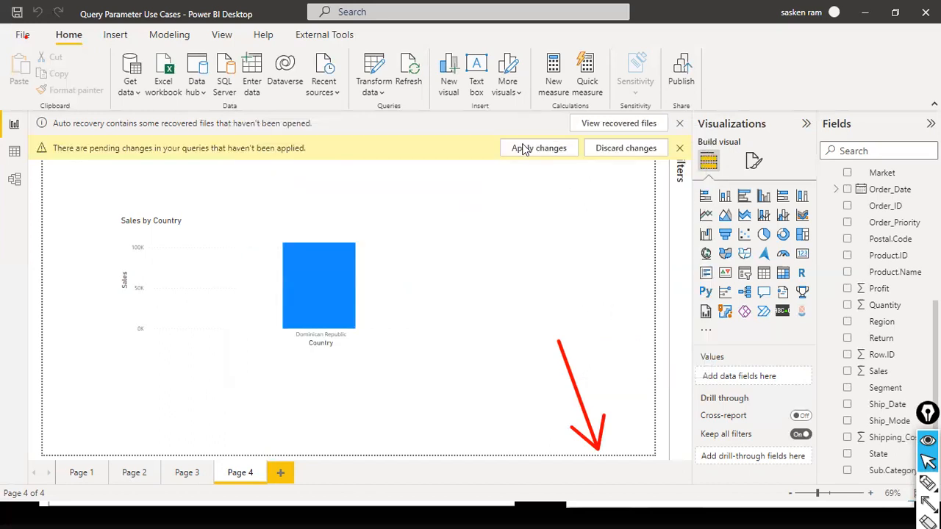
Apply the pending query changes, and shift the Sales by Country chart to the page's left side and narrow it
click(524, 152)
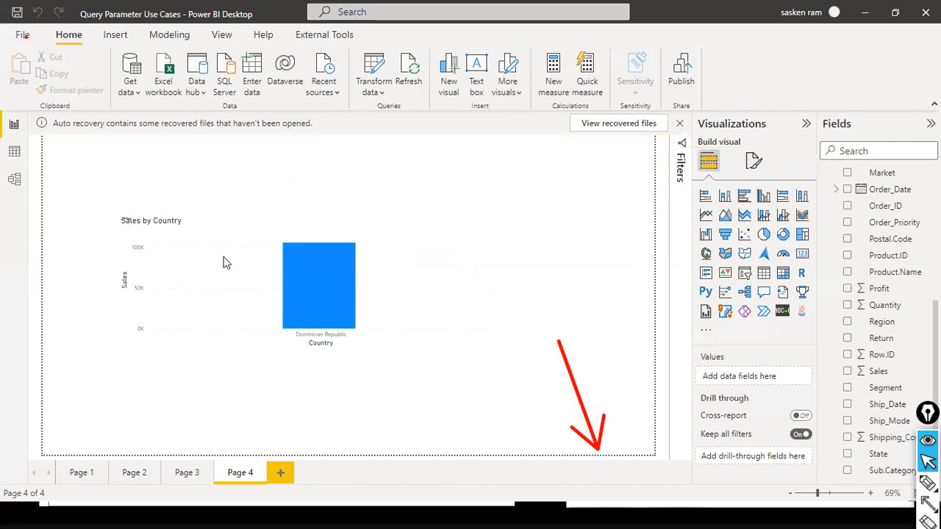
drag(235, 262, 177, 255)
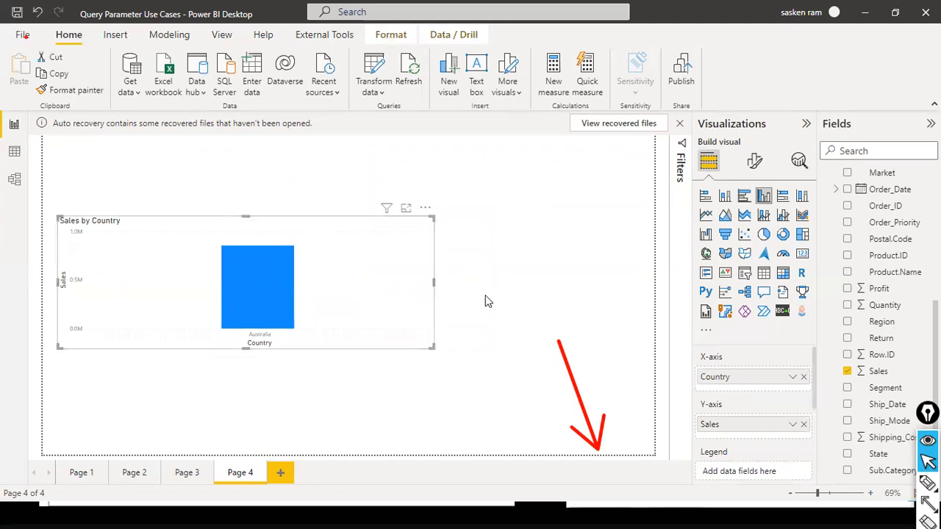
drag(433, 282, 367, 283)
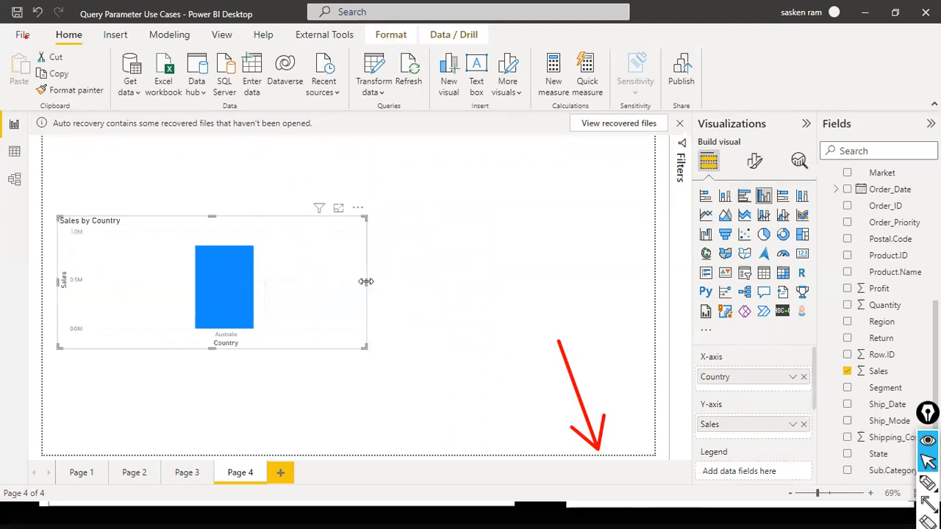
Duplicate the Sales by Country chart and place the copy to the right of the original on Page 4
key(ctrl+c)
key(ctrl+v)
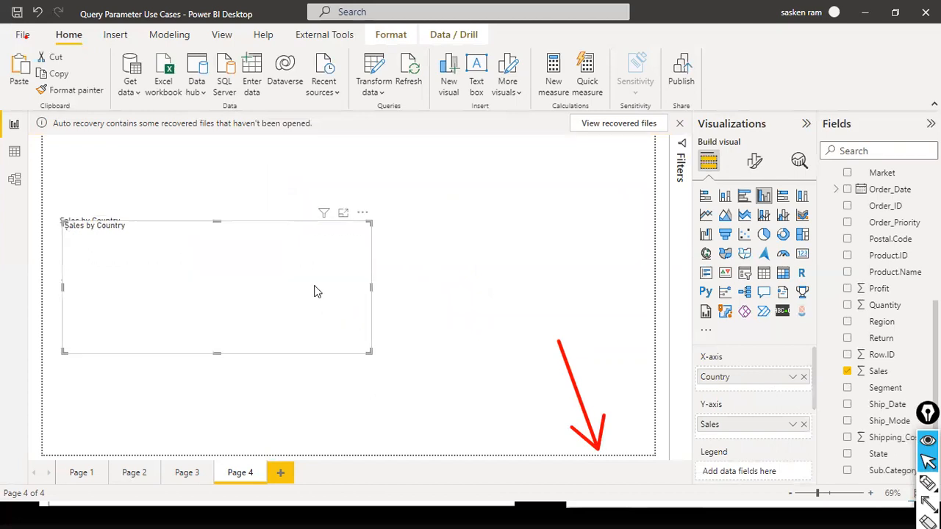
drag(589, 277, 646, 284)
click(83, 174)
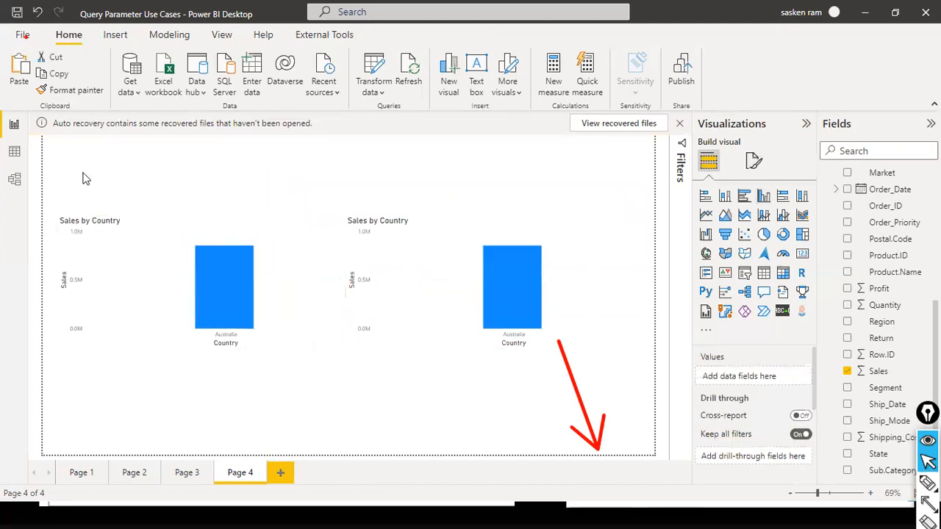
Examine the distinct Region values of the sales_w04 table in Data view, leaving the column unfiltered
click(14, 154)
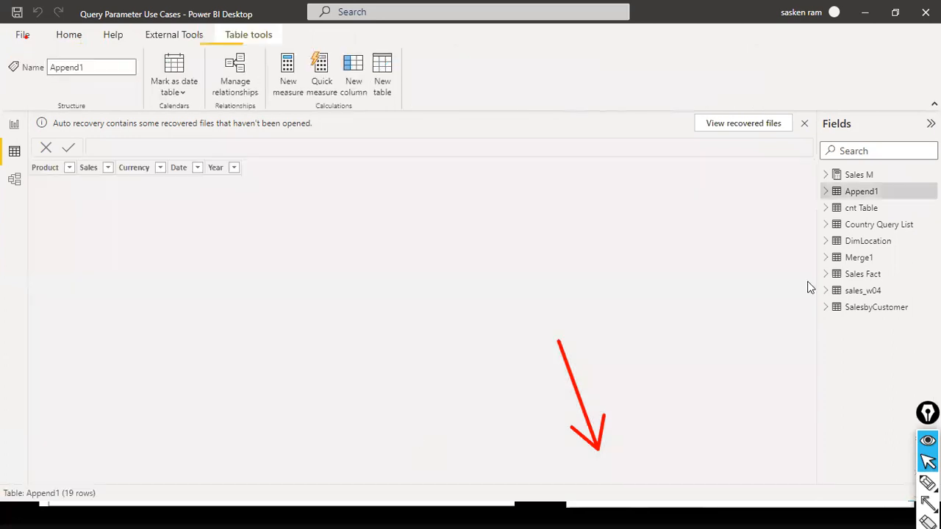
click(863, 291)
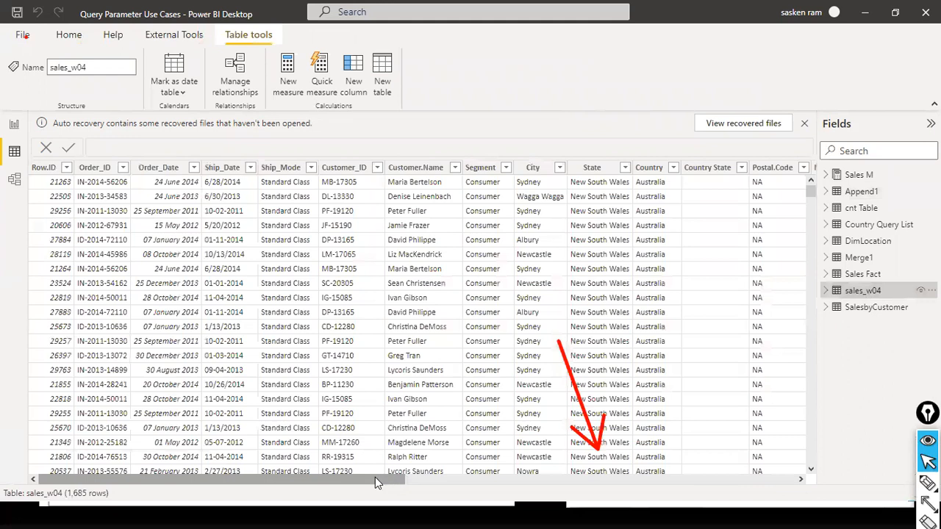
drag(375, 479, 772, 473)
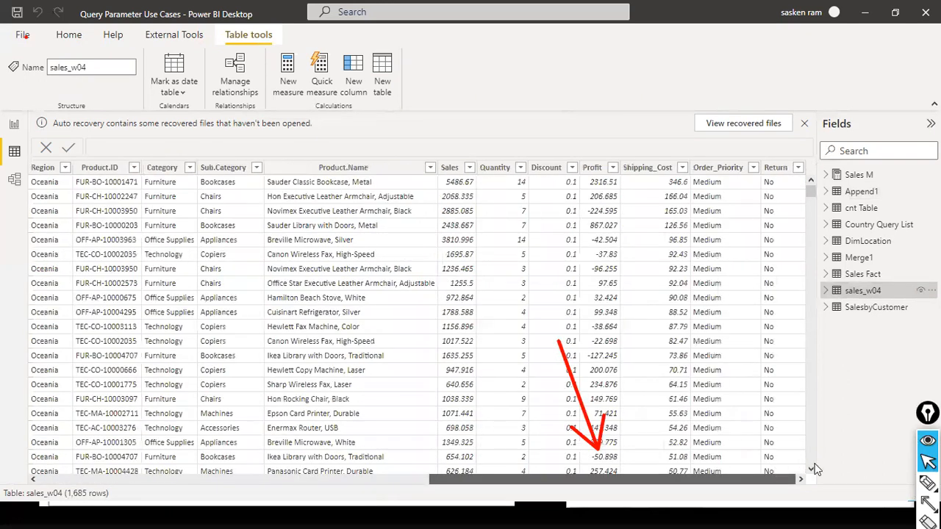
drag(813, 465, 659, 464)
click(283, 168)
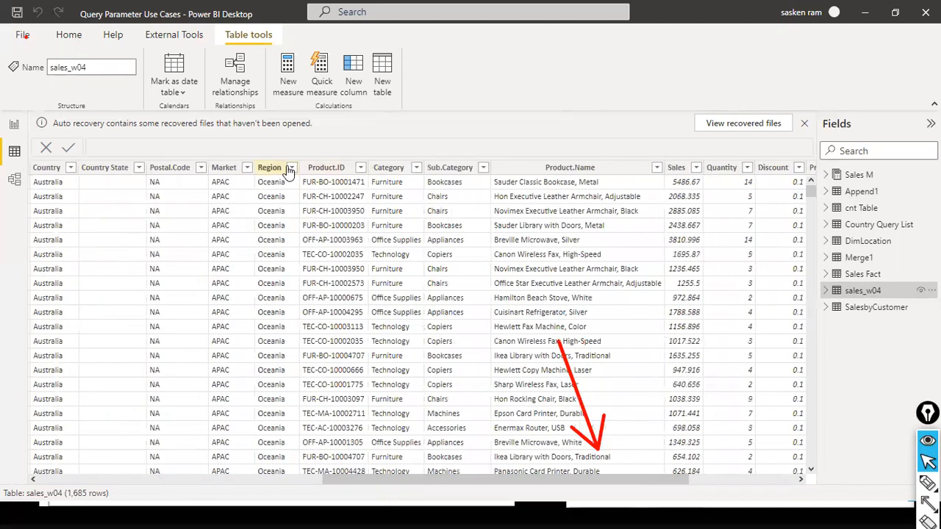
click(292, 169)
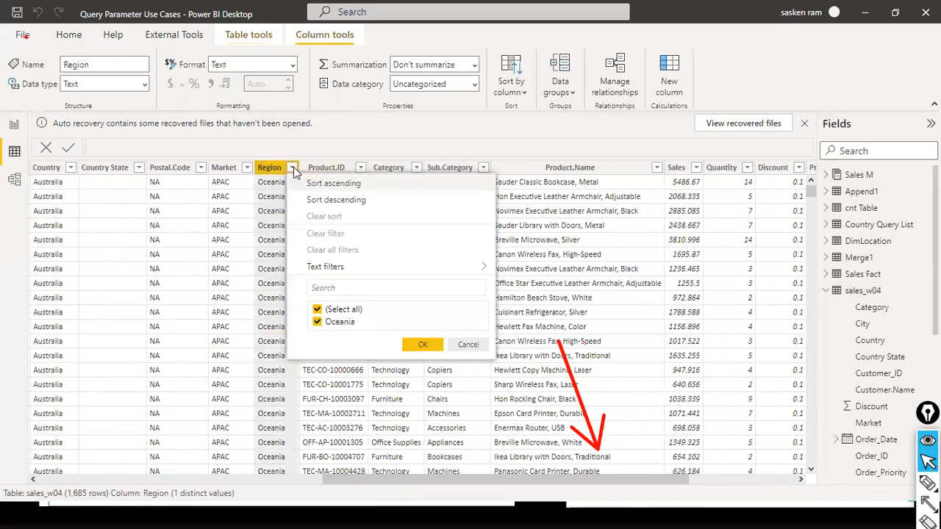
click(467, 345)
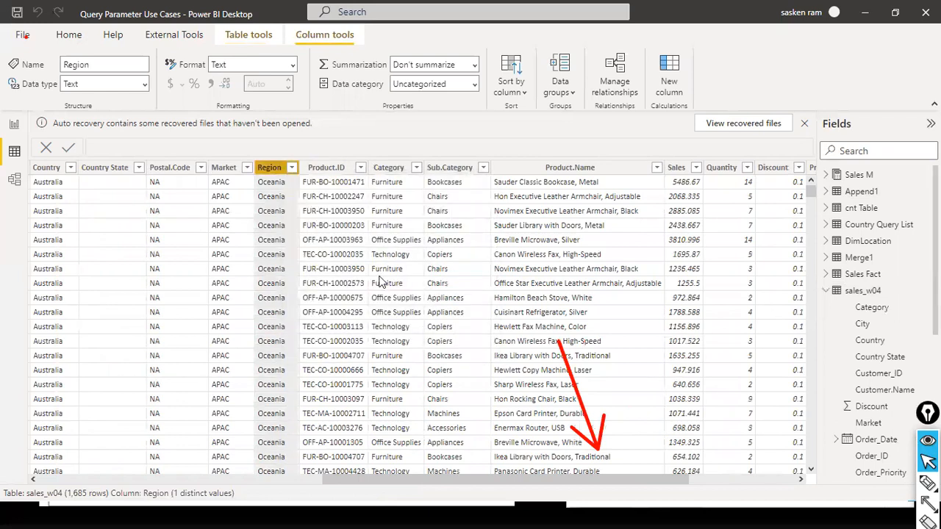
Open the sales_w04 query in Power Query Editor and inspect the full list of Region values without filtering
click(12, 125)
click(374, 92)
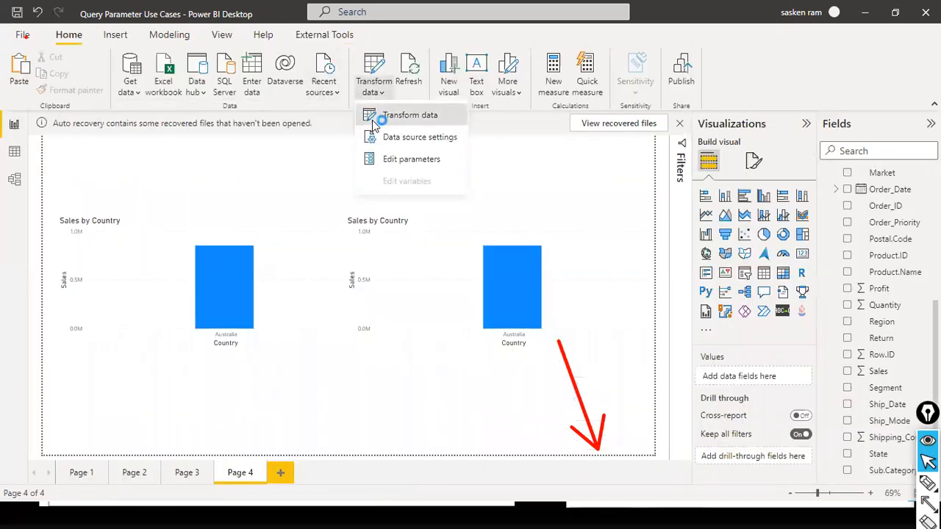
click(397, 116)
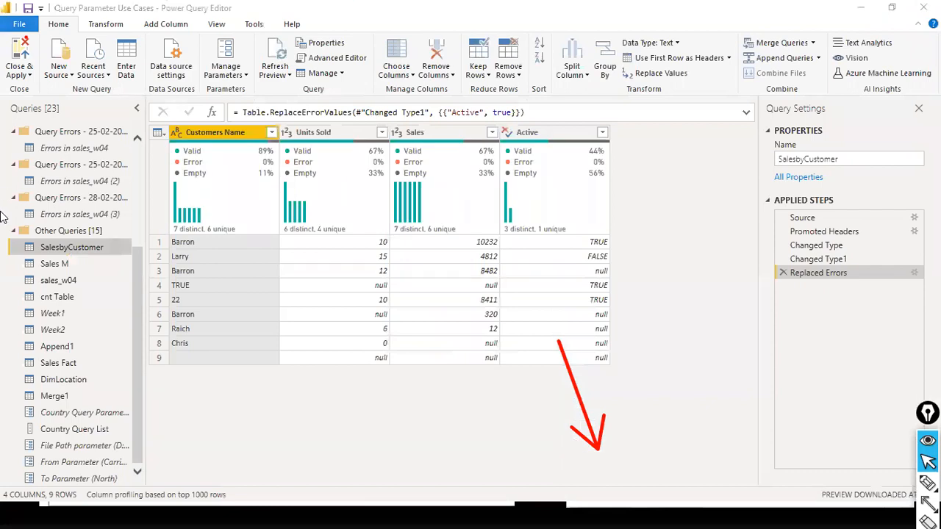
click(36, 280)
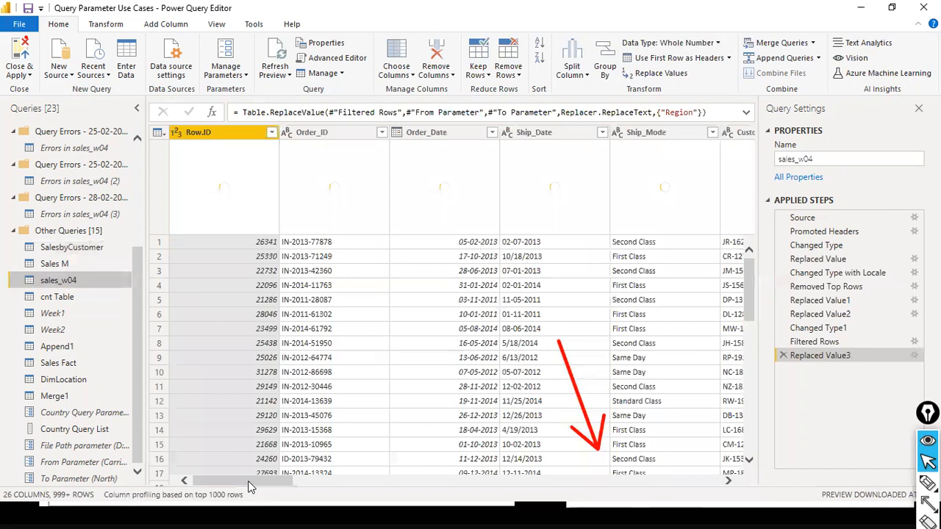
drag(250, 481, 714, 417)
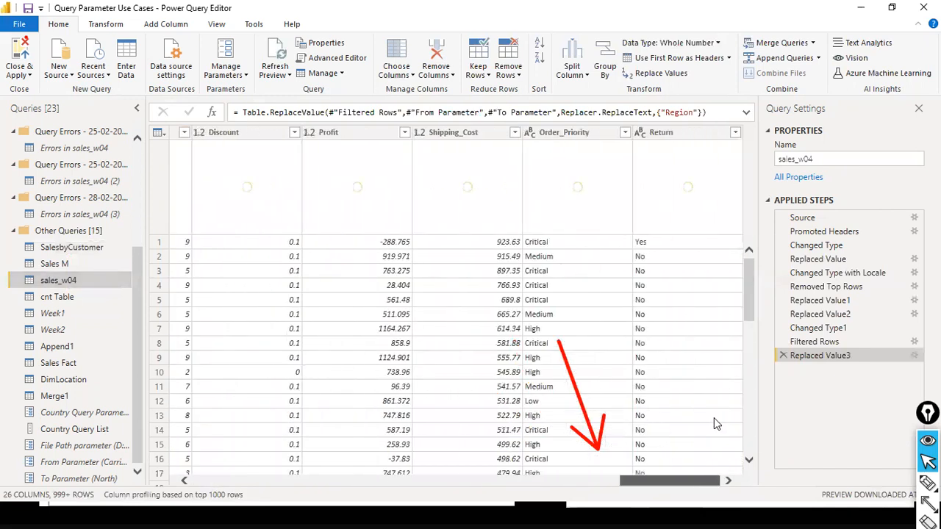
scroll(704, 417, left, 15)
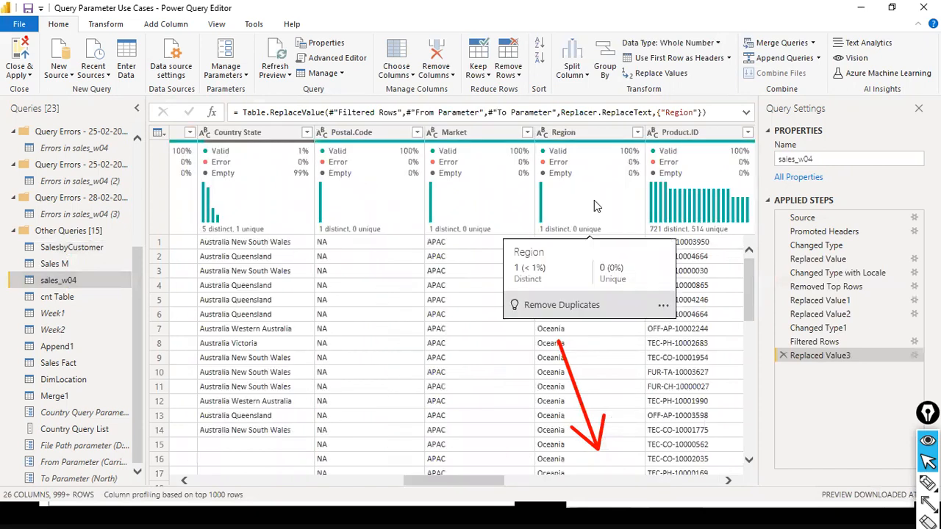
drag(749, 278, 744, 460)
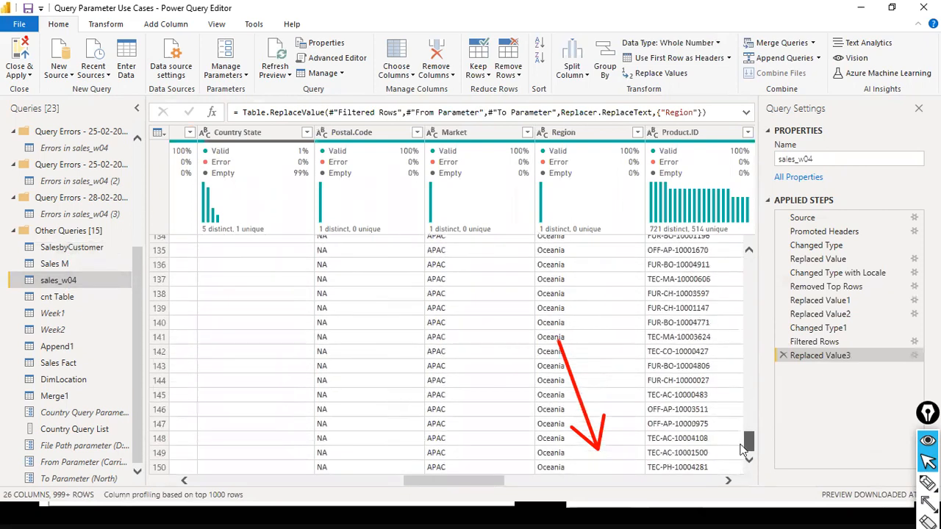
click(636, 133)
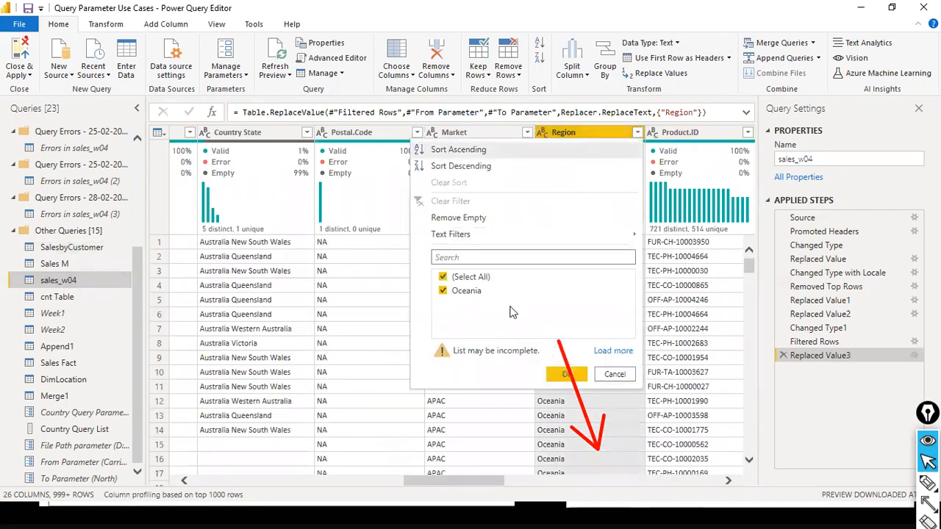
click(613, 351)
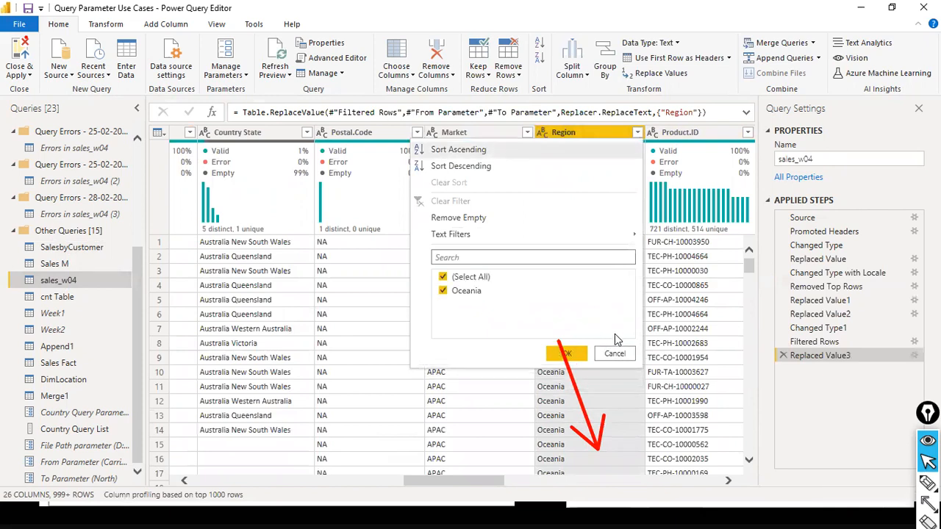
click(618, 352)
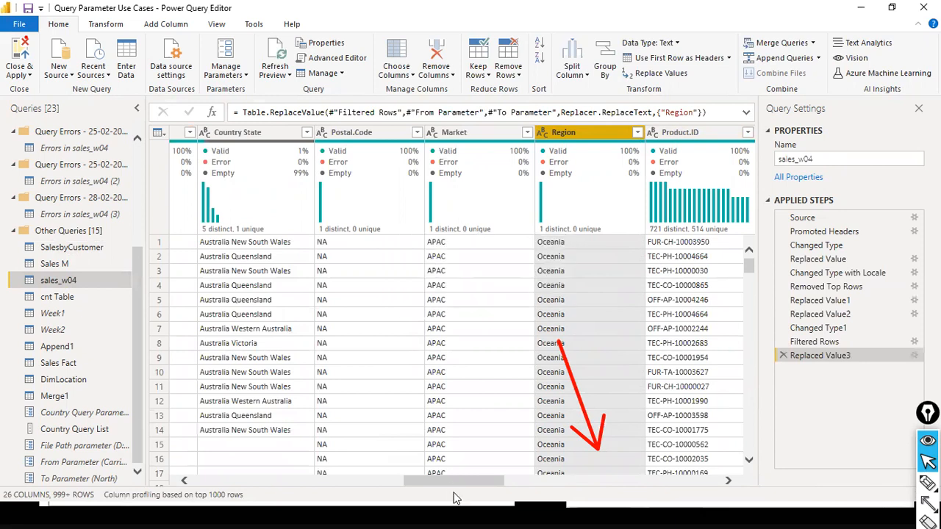
Review the sales_w04 columns at the Source, Promoted Headers and Changed Type steps, and close and apply the query editor
click(315, 480)
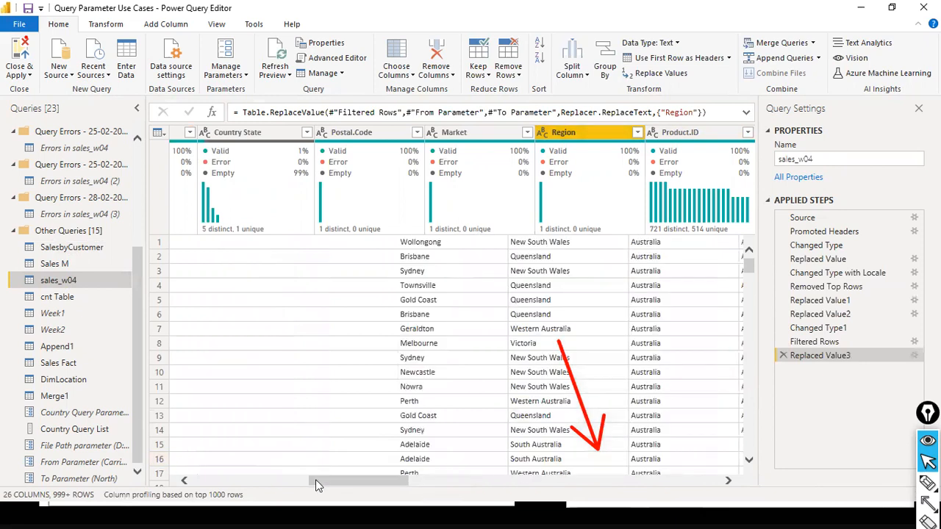
drag(349, 481, 683, 459)
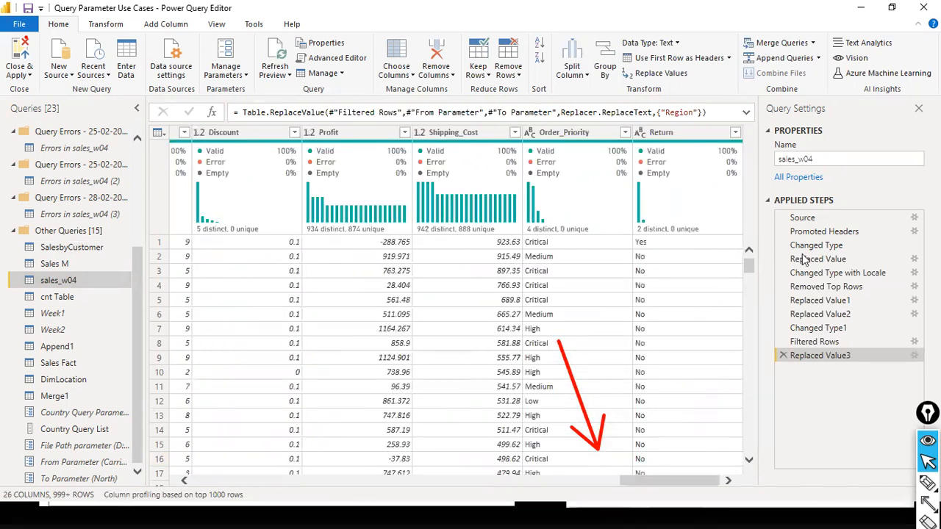
click(810, 217)
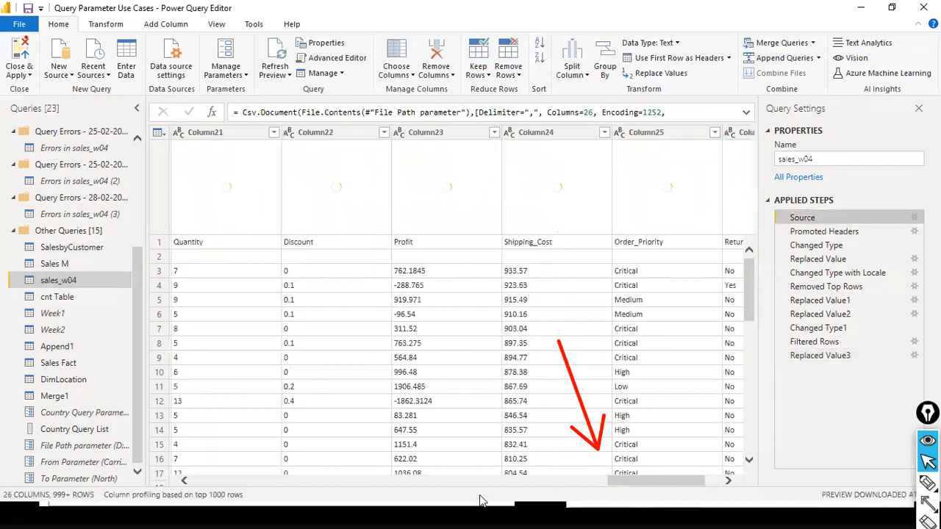
click(820, 231)
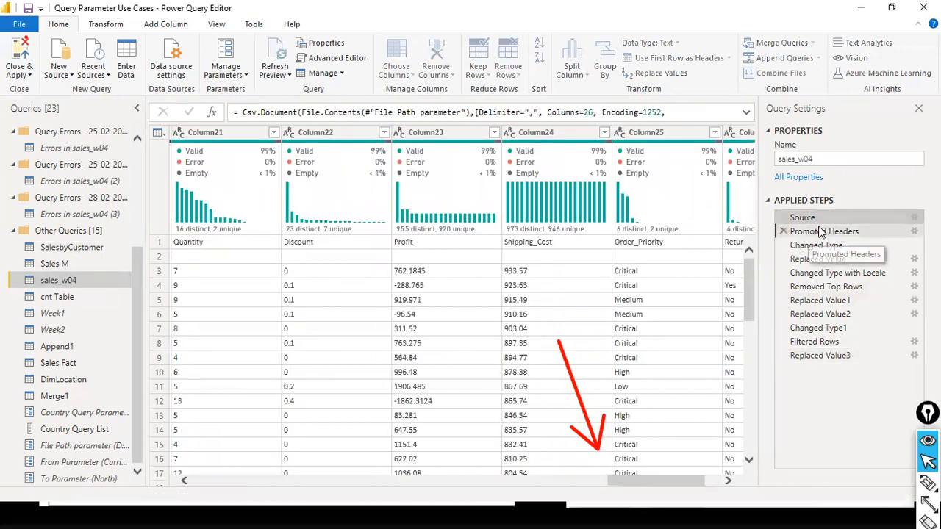
click(812, 245)
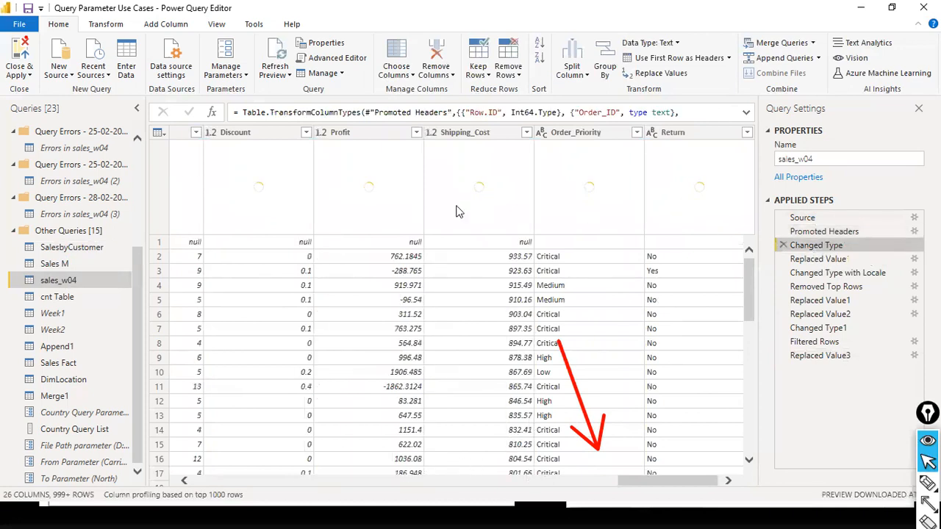
drag(668, 484, 569, 477)
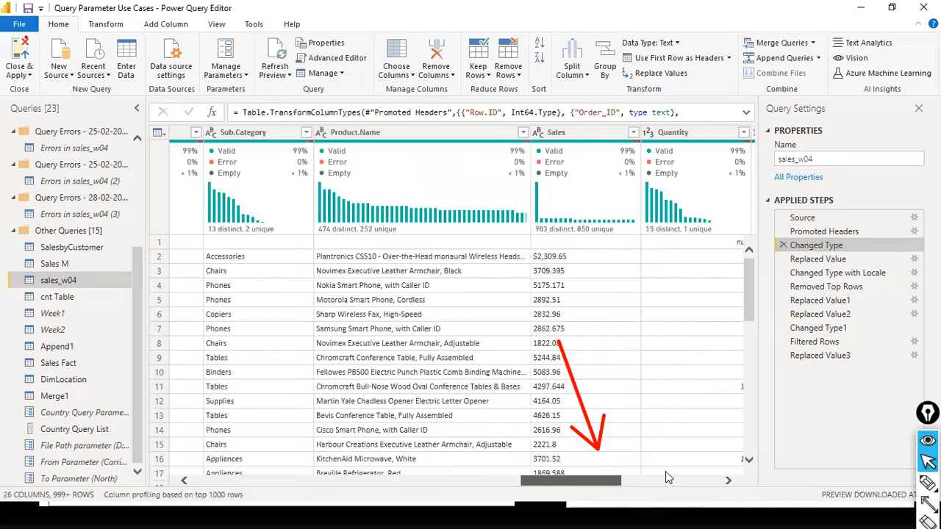
click(666, 479)
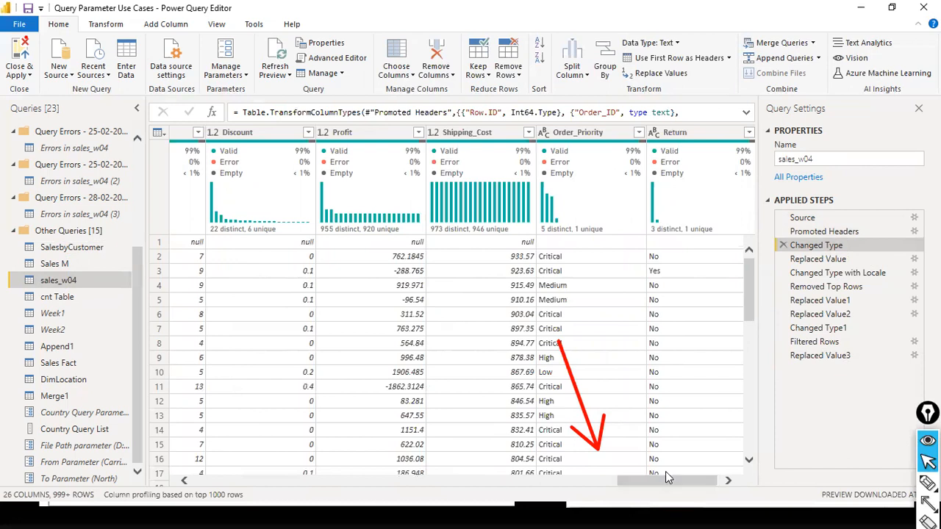
click(21, 75)
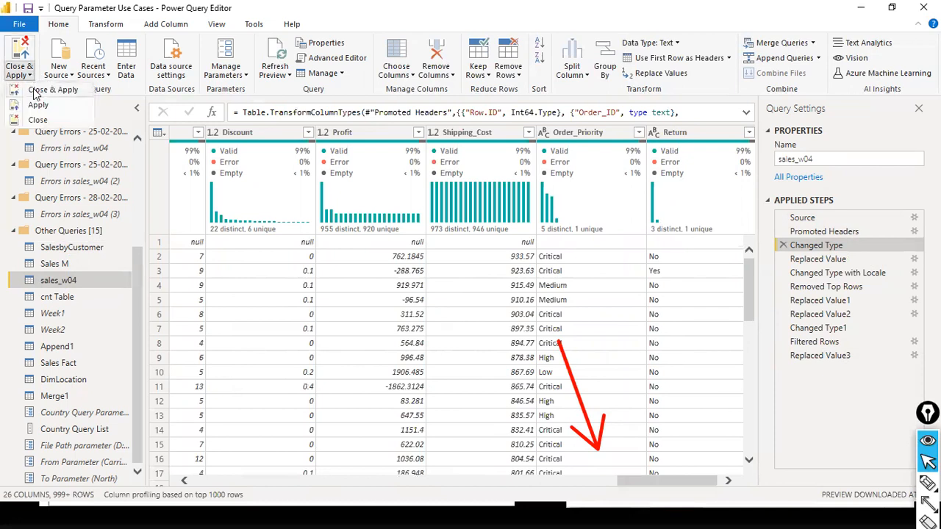
click(36, 94)
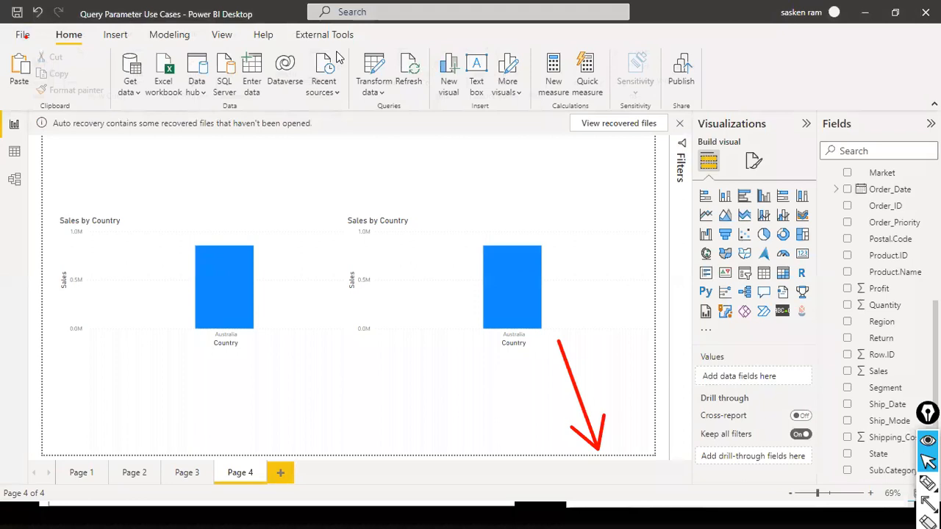
Review the From Parameter and To Parameter values in Edit Parameters and accept them as they are
click(377, 96)
click(383, 167)
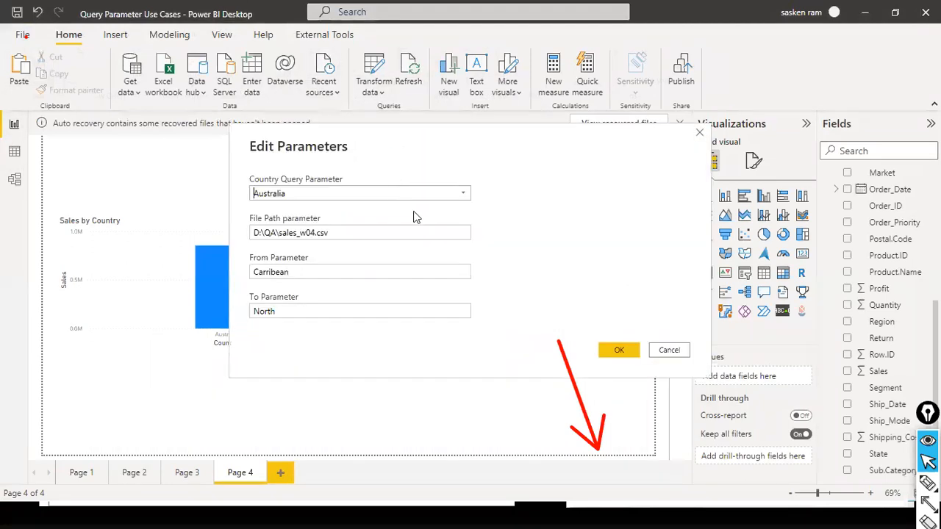
double_click(301, 273)
click(292, 311)
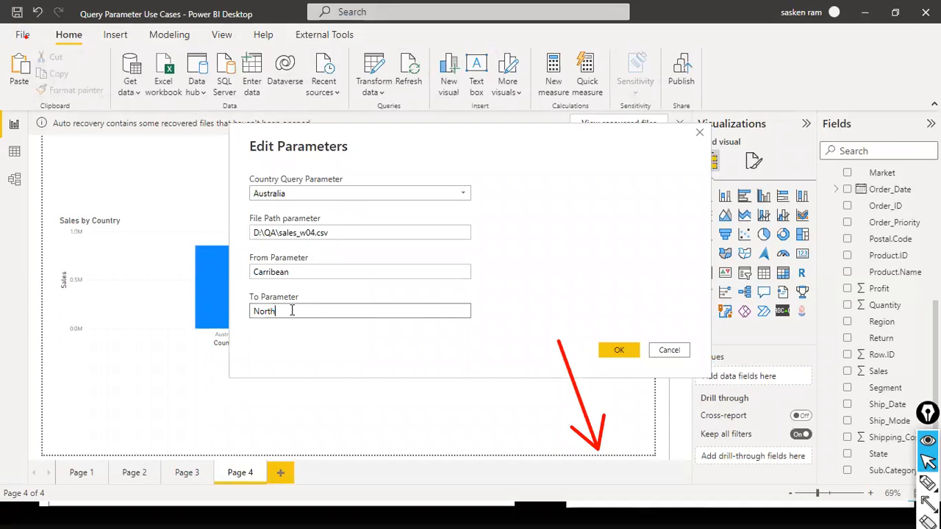
click(631, 350)
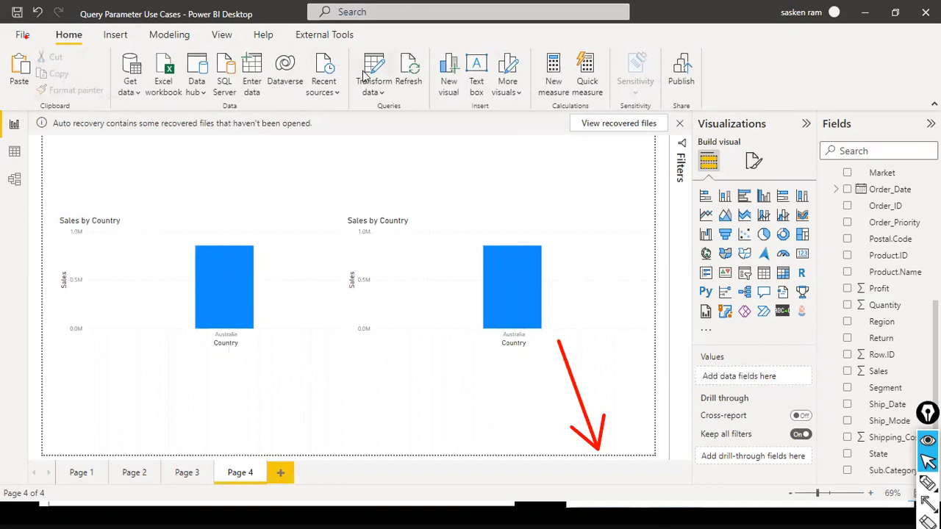
click(373, 89)
click(389, 159)
click(302, 271)
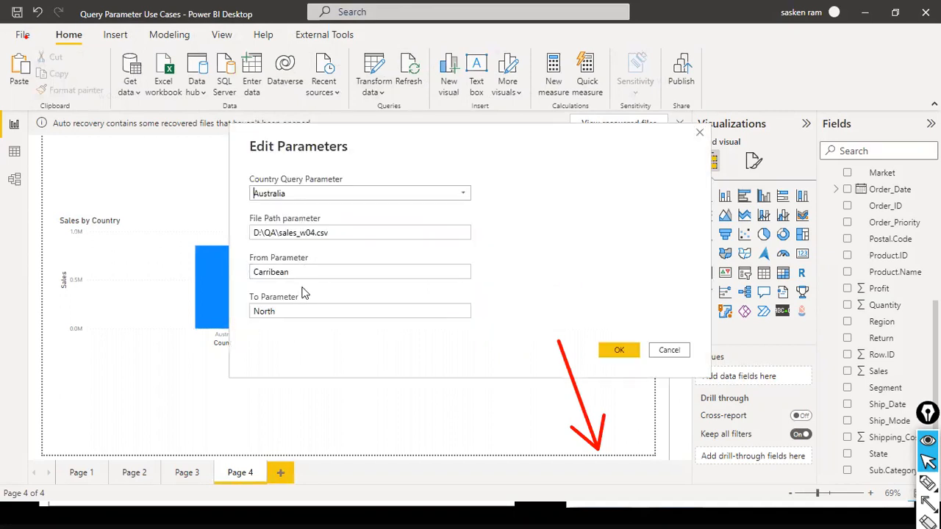
click(625, 350)
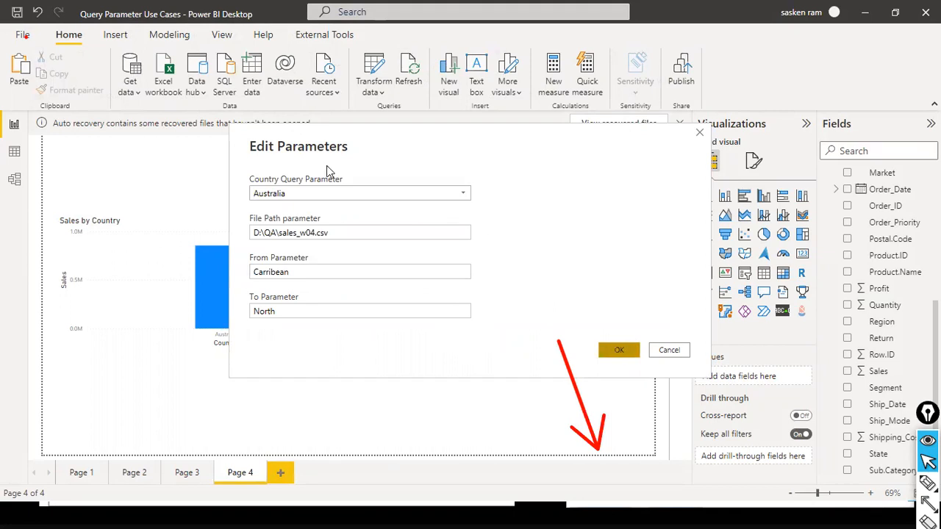
Check the Region values of the sales_w04 table in Data view without applying a filter
click(15, 152)
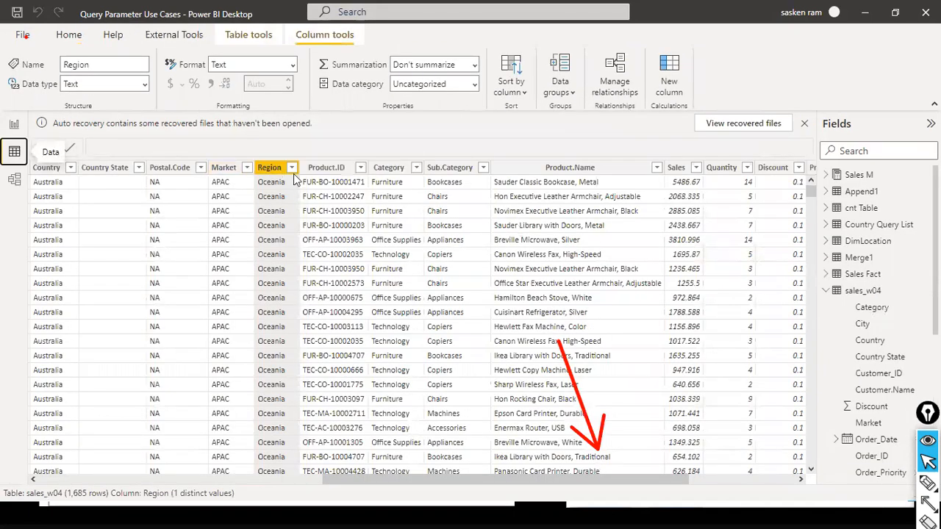
click(293, 171)
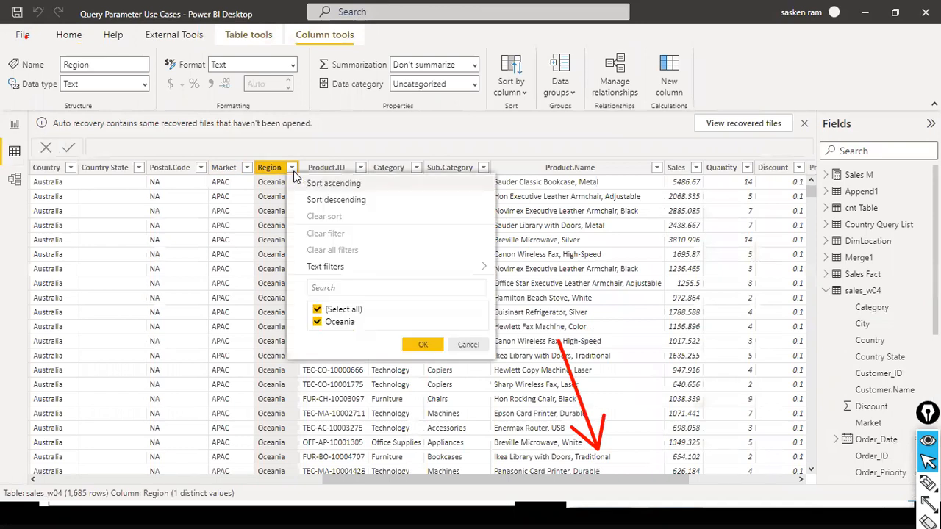
click(467, 344)
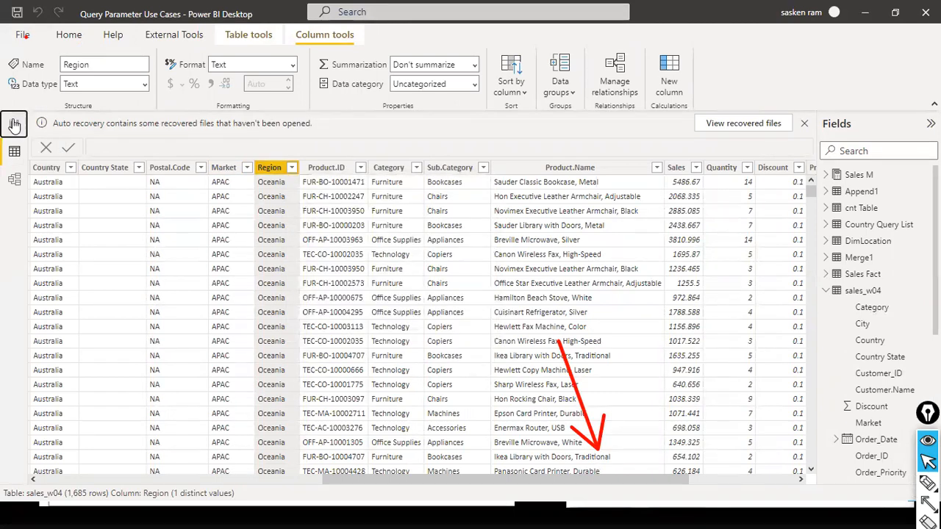
Open the sales_w04 query in Power Query Editor and check its Region value list without filtering
click(14, 125)
click(371, 92)
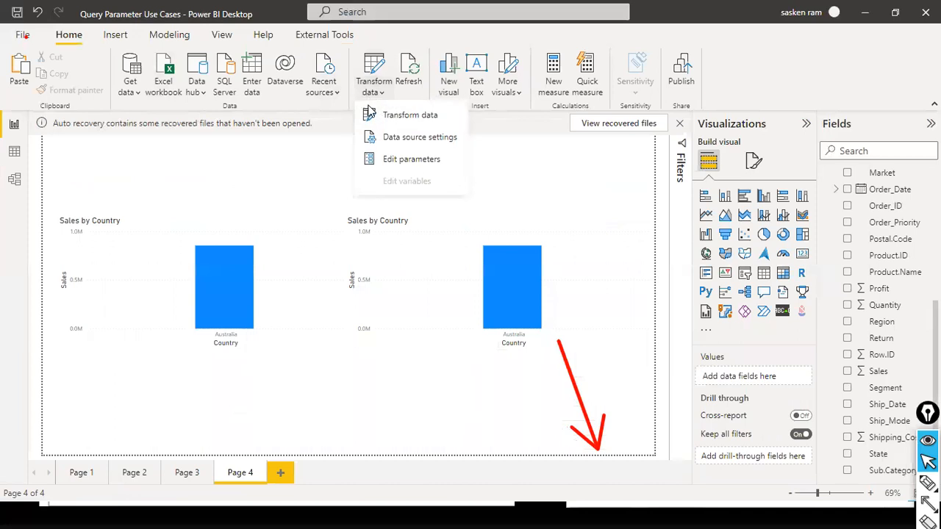
click(371, 116)
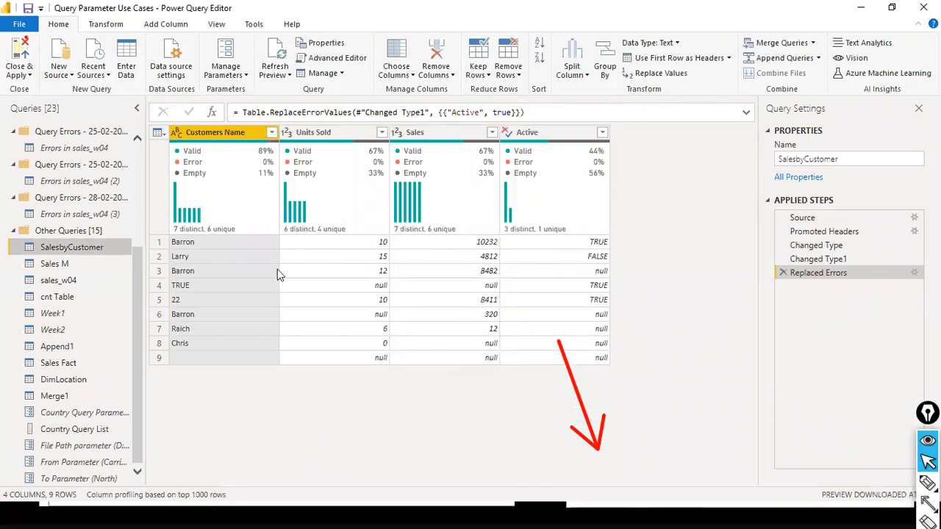
click(64, 281)
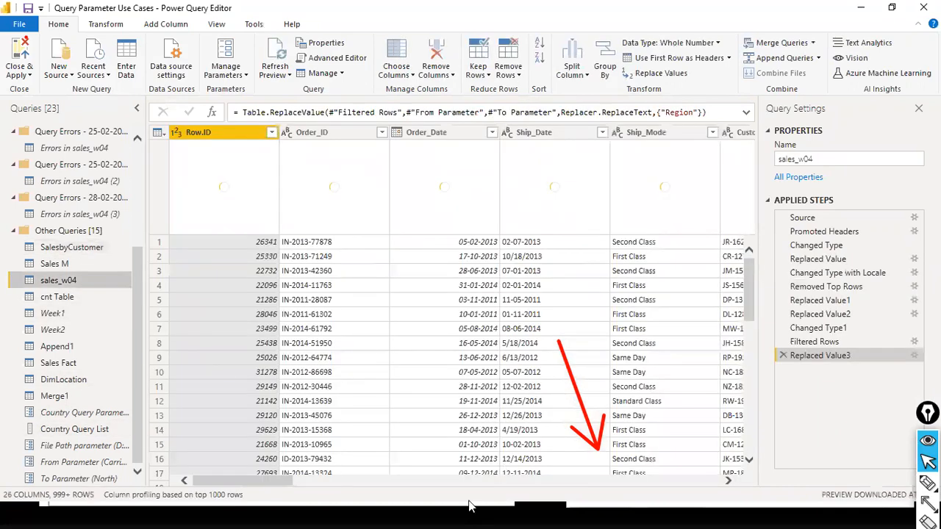
drag(249, 482, 493, 442)
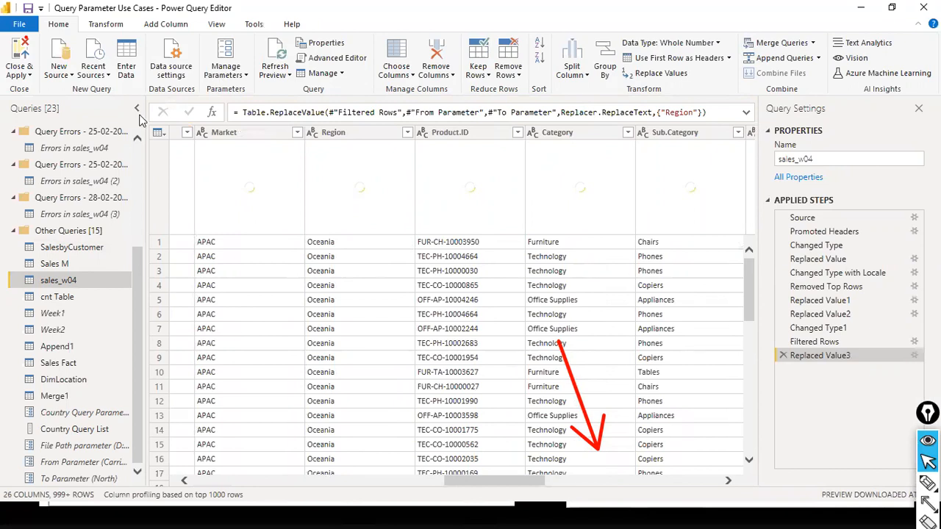
click(406, 132)
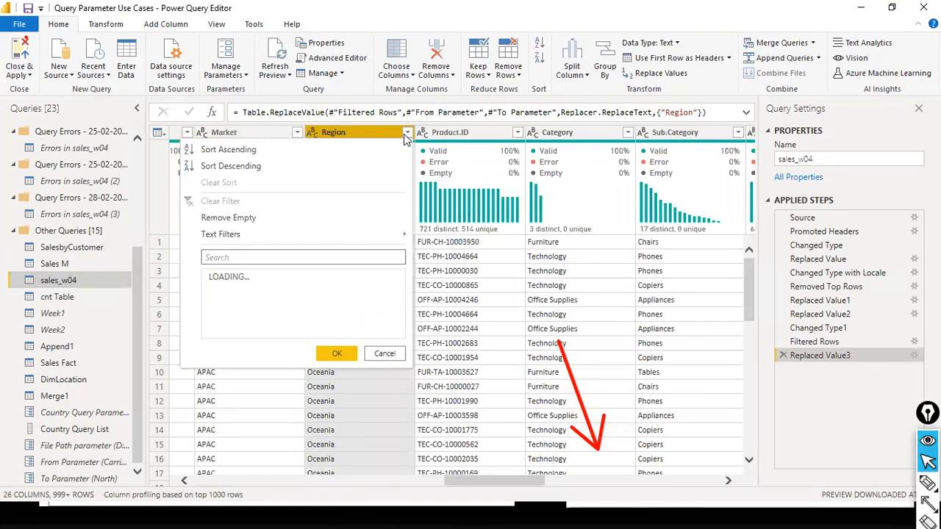
click(397, 353)
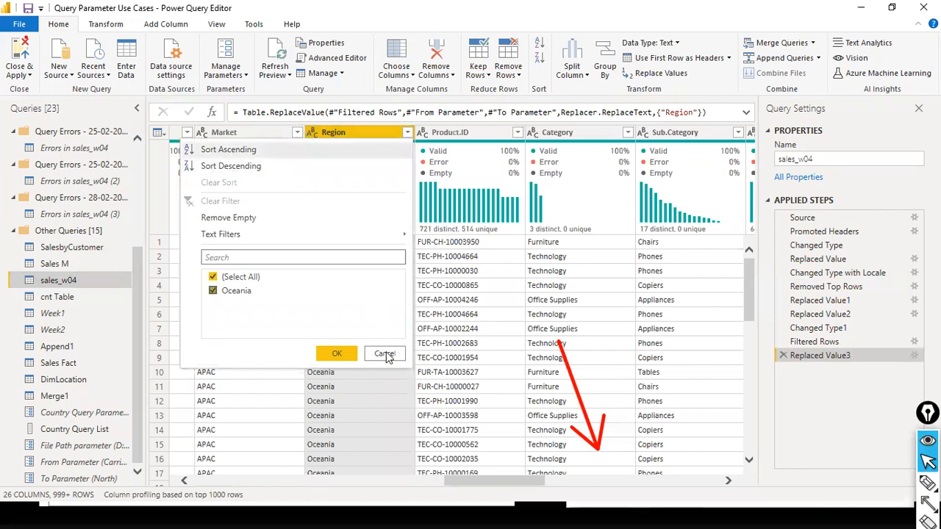
click(385, 354)
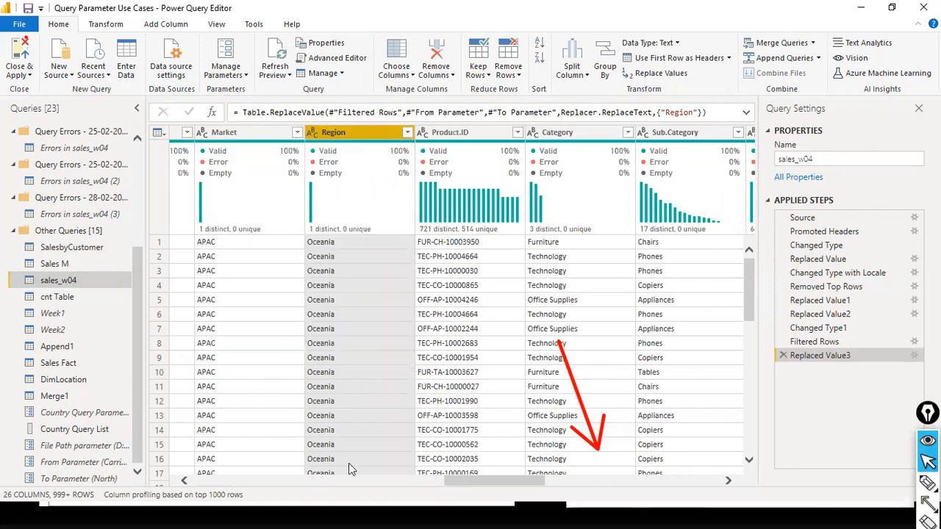
Look across the sales_w04 columns at the Replaced Value3 step, from Row.ID through the location and product columns
scroll(249, 452, left, 5)
scroll(351, 454, right, 3)
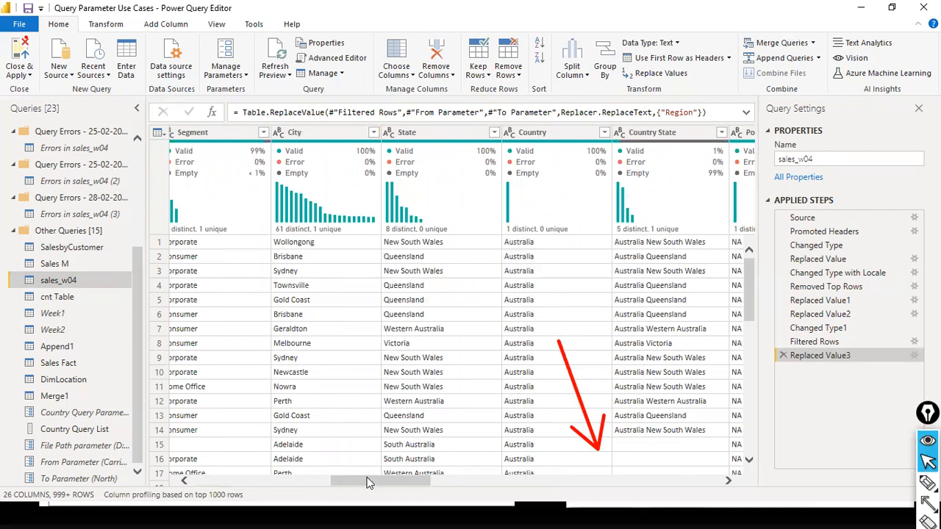
scroll(447, 470, right, 3)
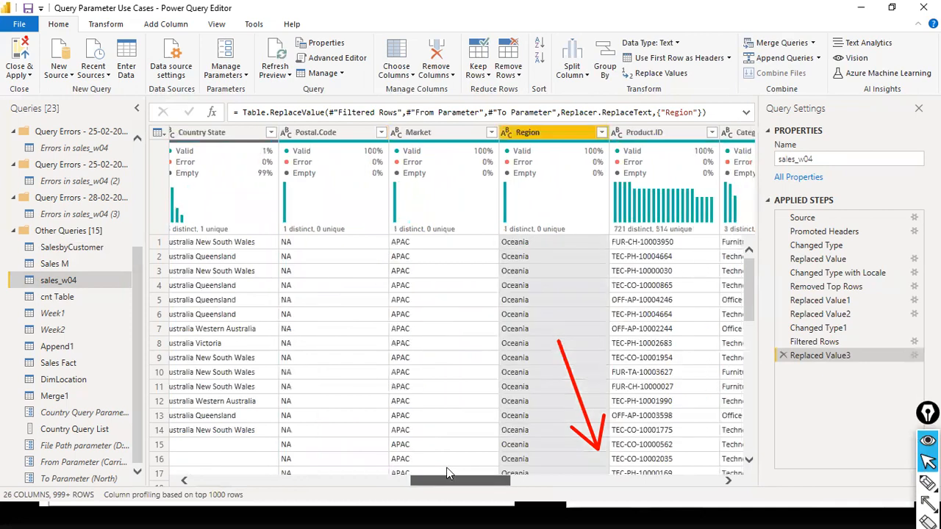
scroll(549, 461, right, 3)
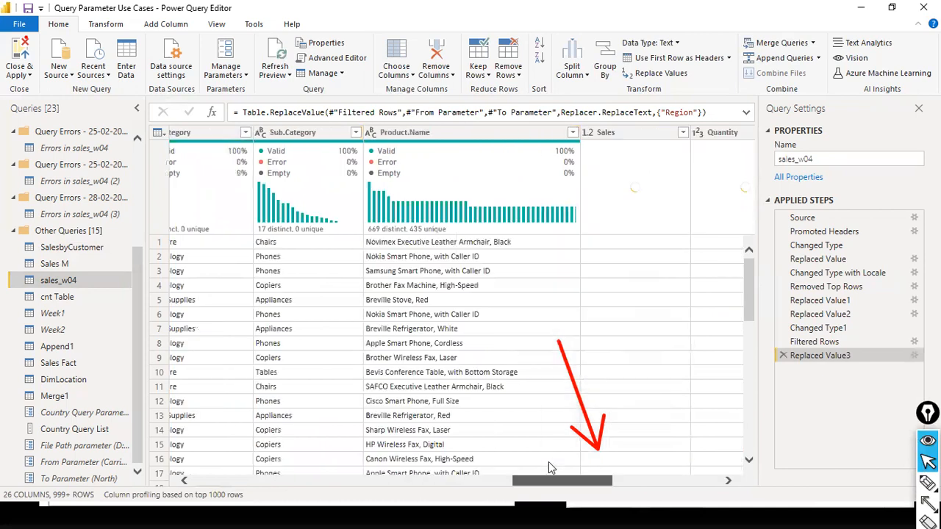
scroll(243, 441, left, 8)
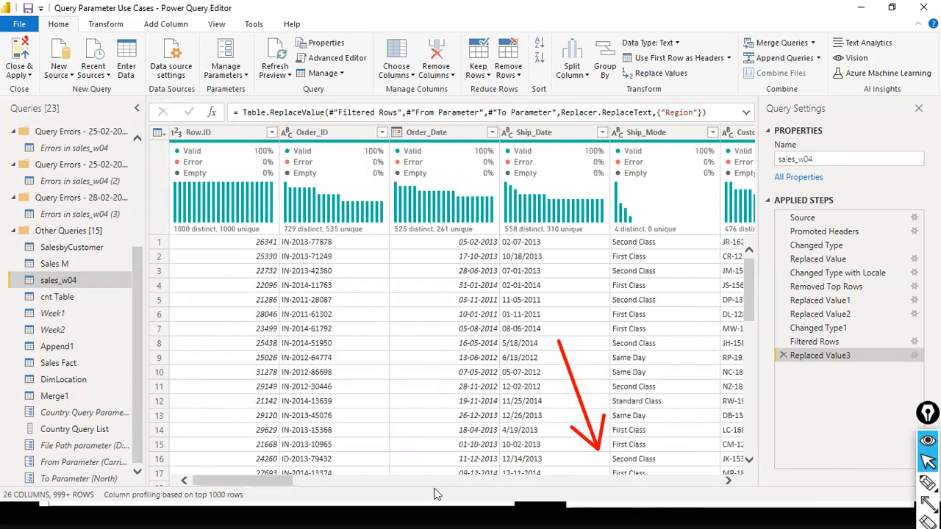
drag(275, 484, 418, 470)
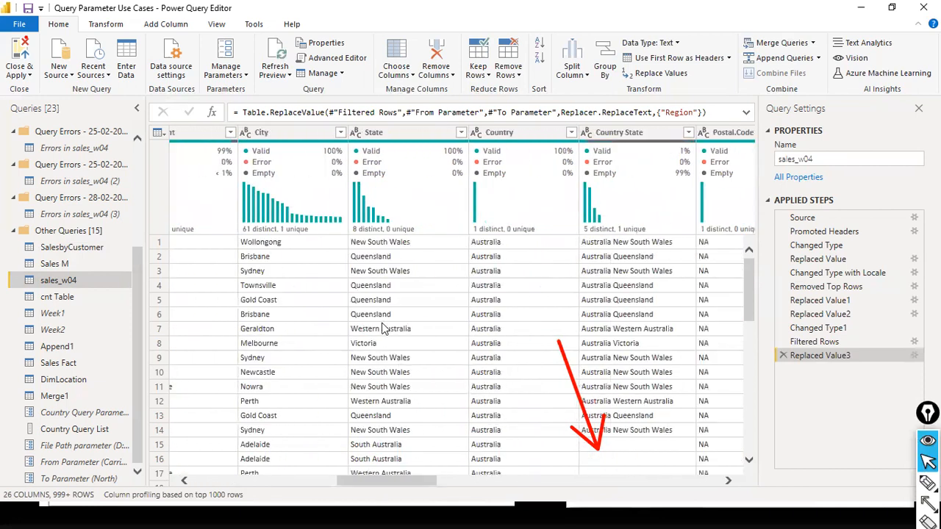
Return to report Page 4 and replace Country with the sales_w04 Region field on the second Sales by Country chart's X-axis
key(alt+Tab)
key(alt+Tab)
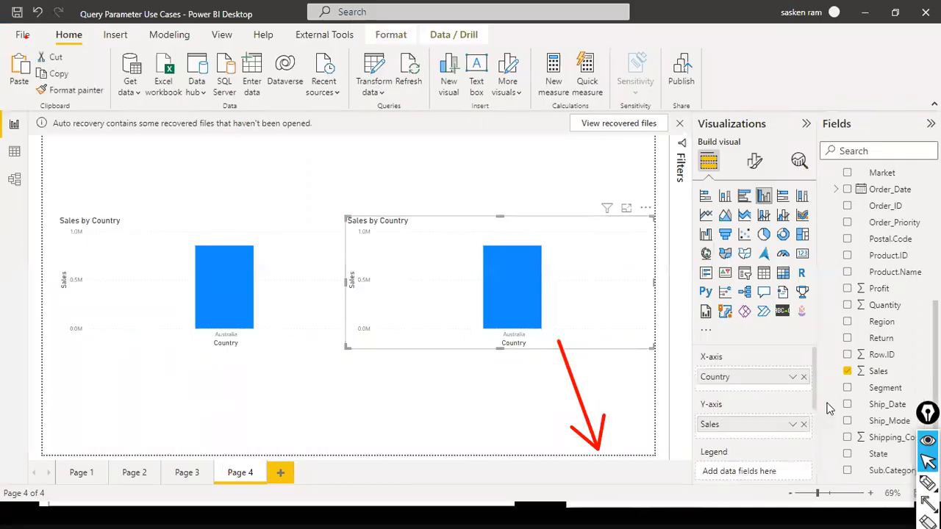
scroll(902, 302, up, 3)
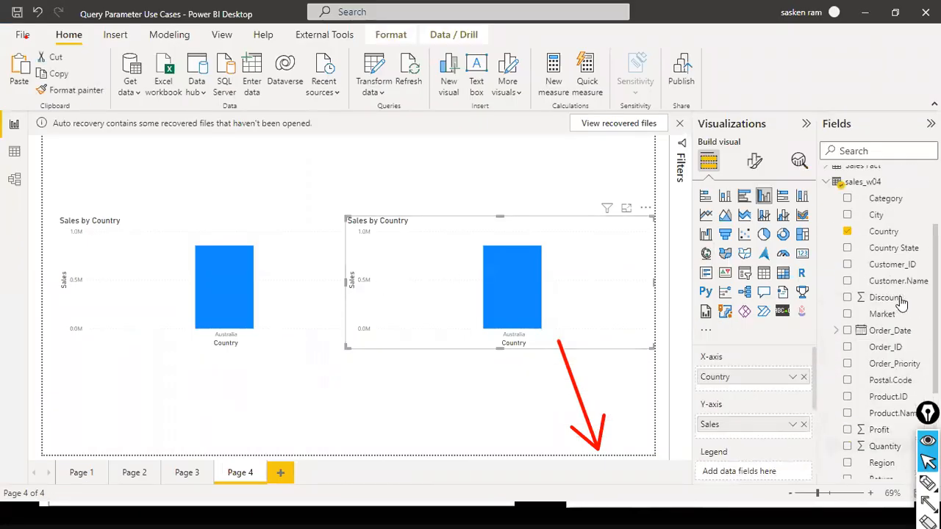
scroll(901, 302, up, 2)
scroll(899, 300, down, 4)
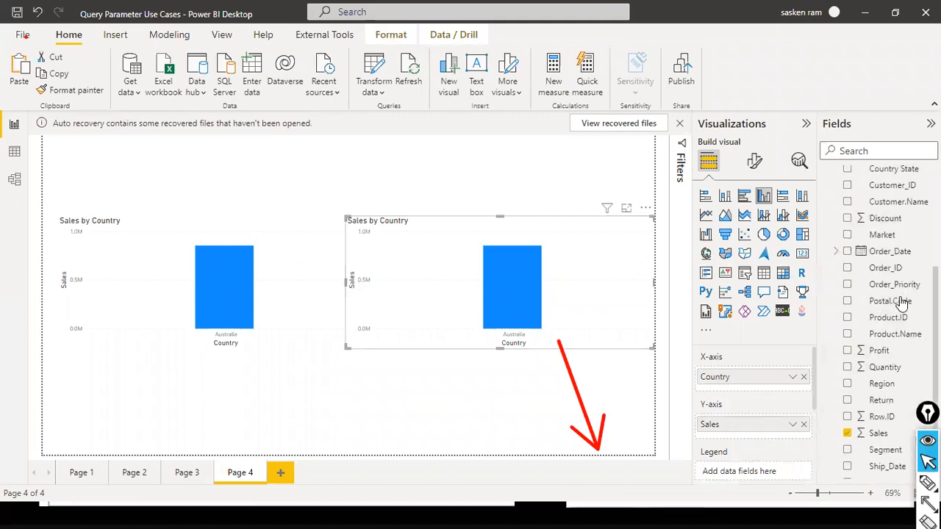
drag(886, 386, 765, 386)
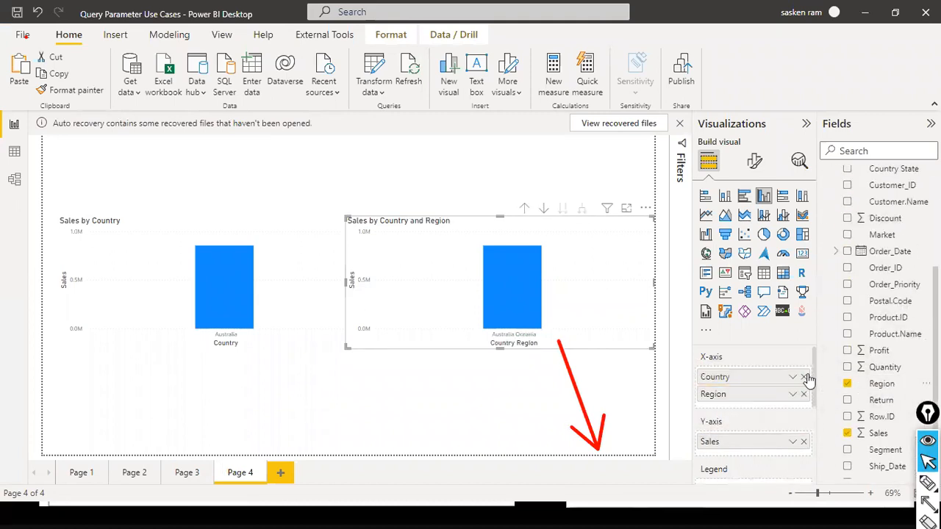
click(803, 377)
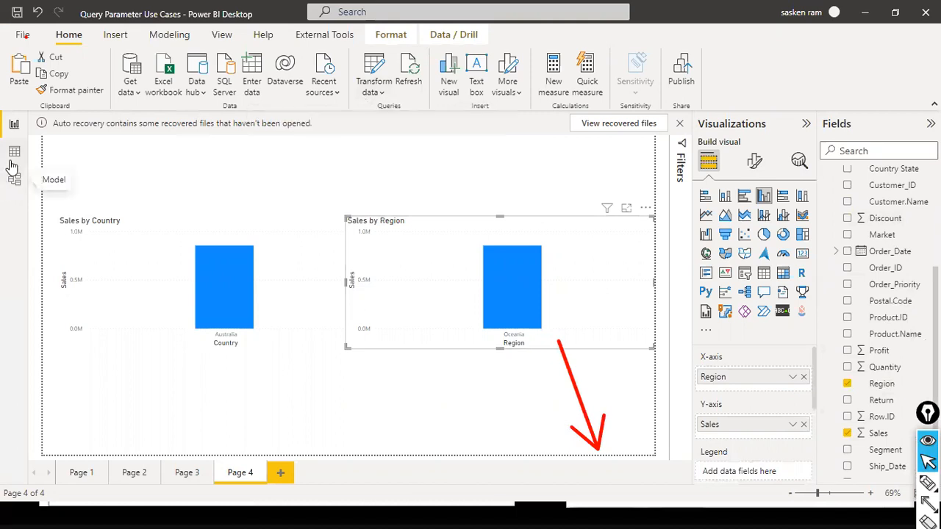
Review the values in Edit Parameters without changing them, and view the sales_w04 Region column in Data view
click(366, 93)
click(381, 157)
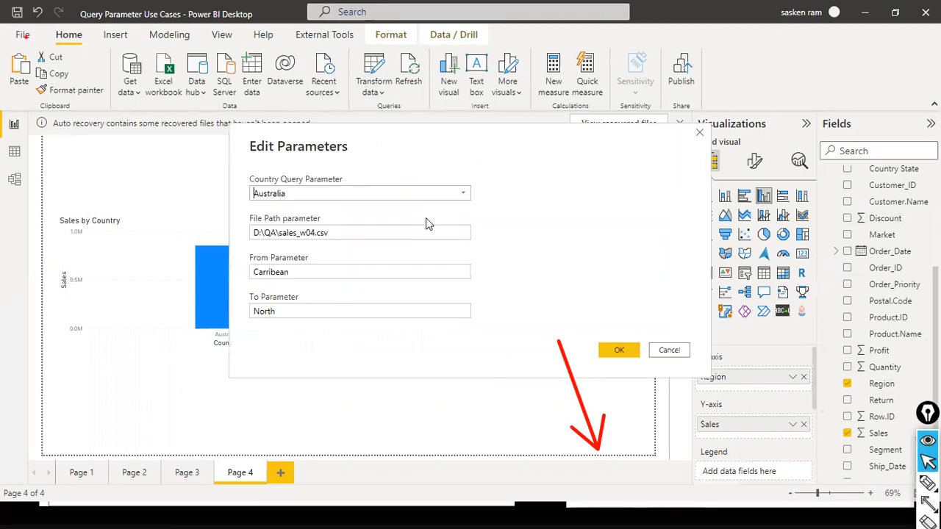
click(681, 350)
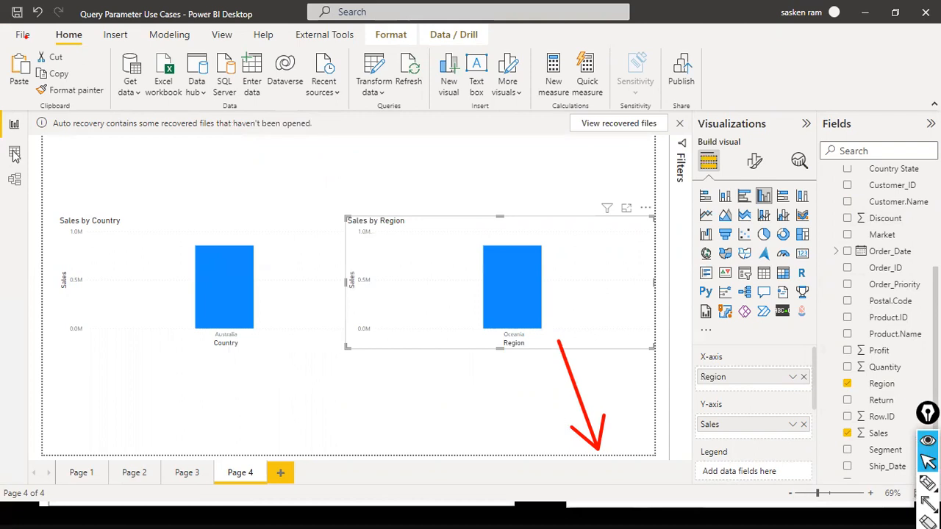
click(14, 153)
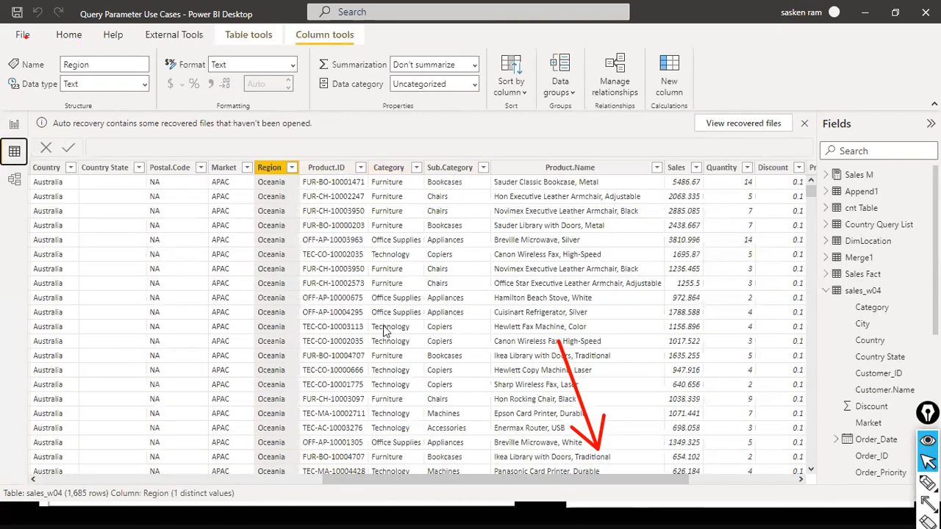
Go back to the sales_w04 query in Power Query Editor and load the complete list of Country values, leaving the column unfiltered
click(14, 125)
click(374, 90)
click(371, 110)
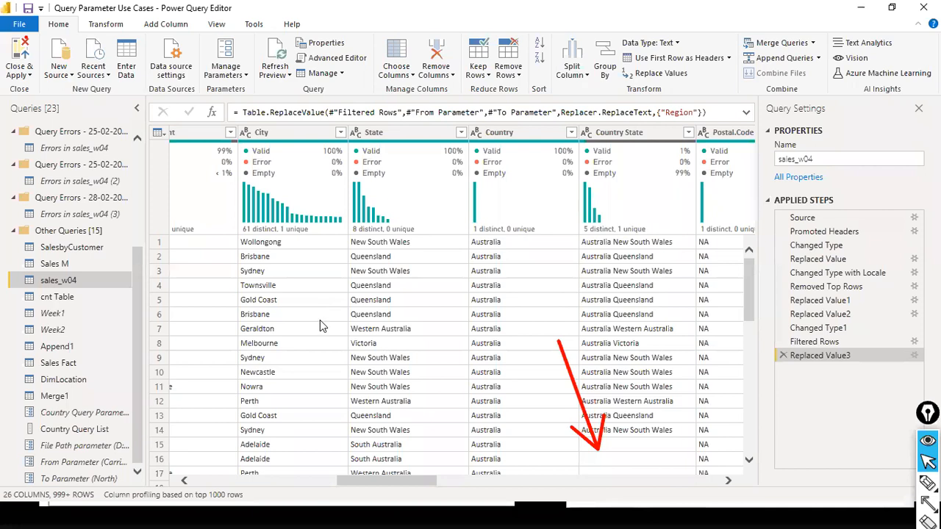
drag(375, 478, 390, 479)
click(491, 132)
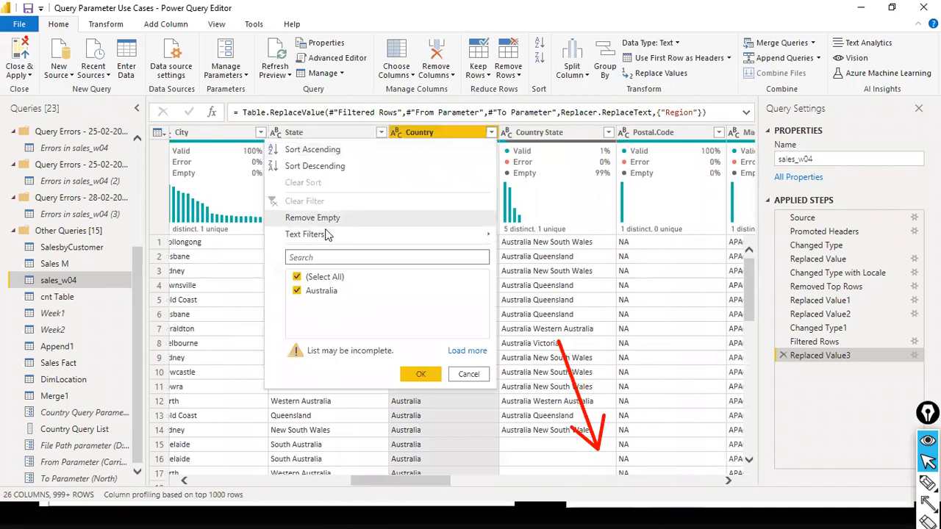
mouse_move(326, 234)
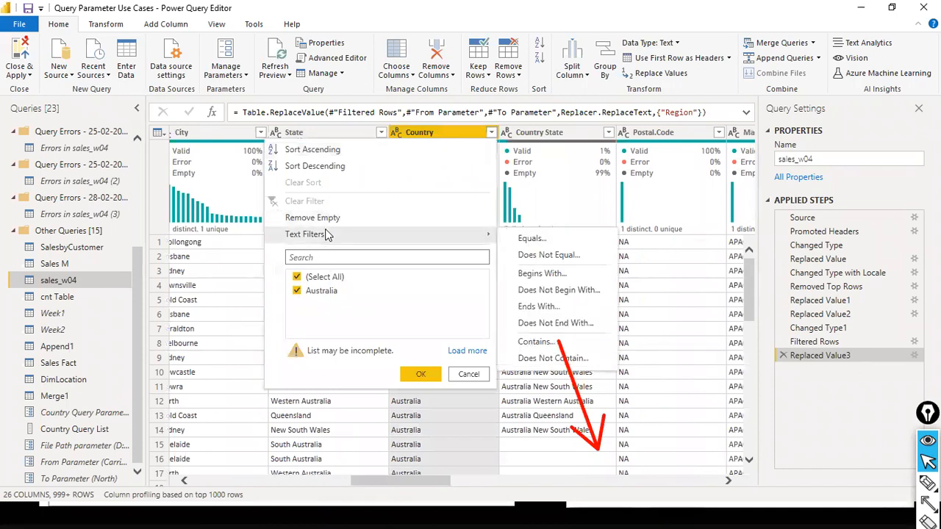
click(463, 374)
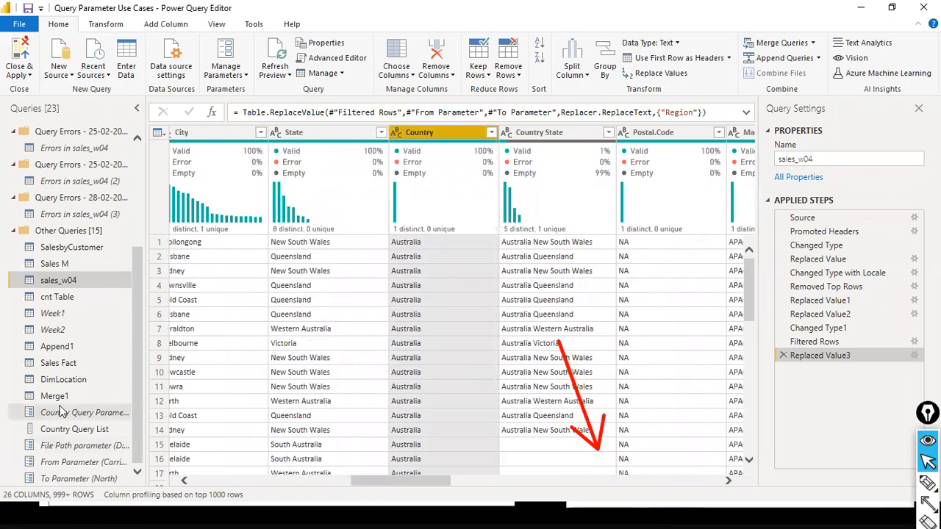
click(491, 133)
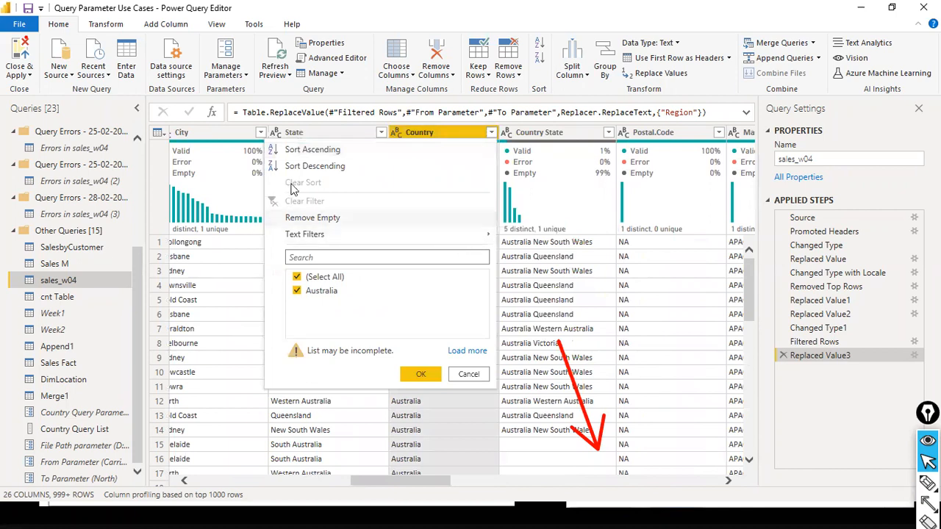
click(456, 352)
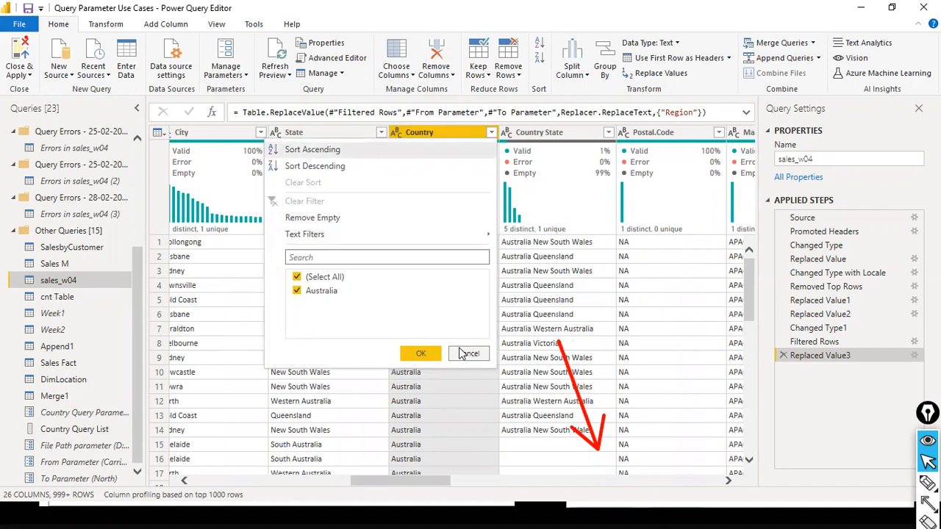
click(463, 353)
Load the complete list of Region values in sales_w04 without filtering, and look back over the customer and location columns
drag(398, 477, 519, 464)
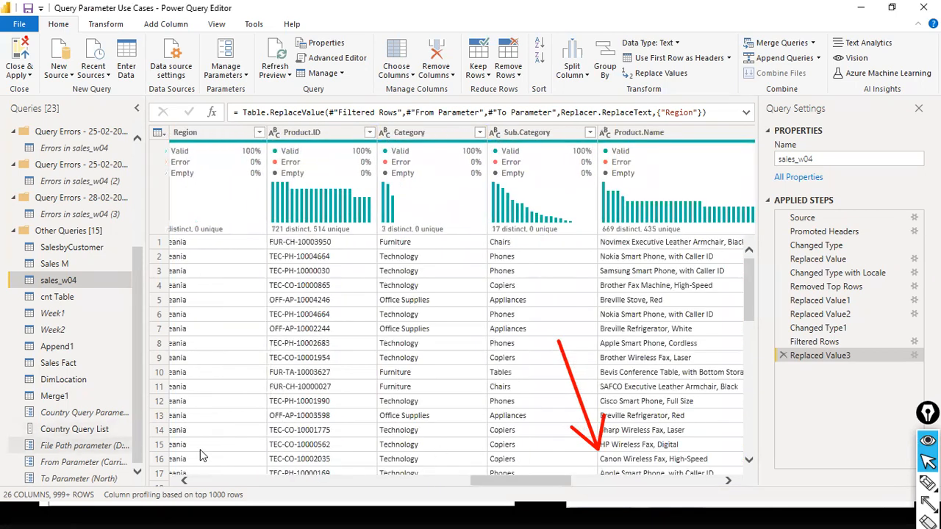
drag(492, 478, 477, 452)
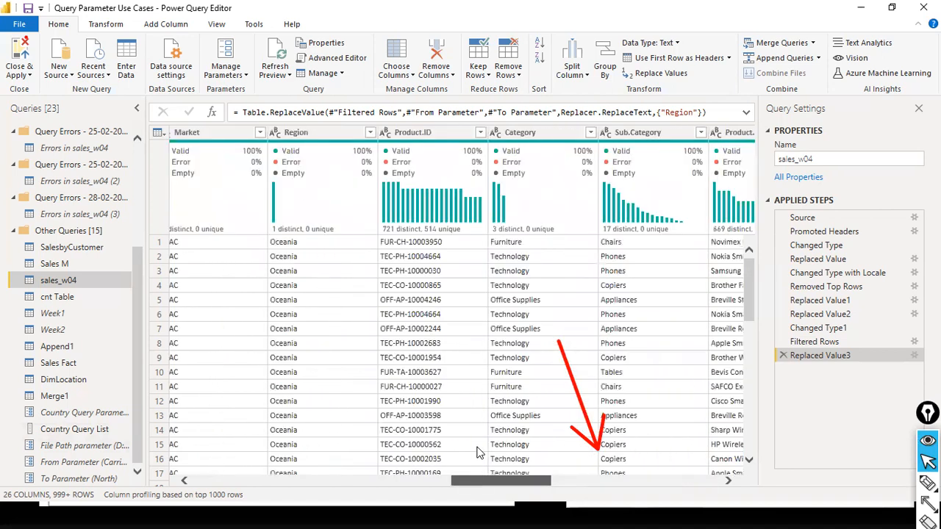
click(370, 132)
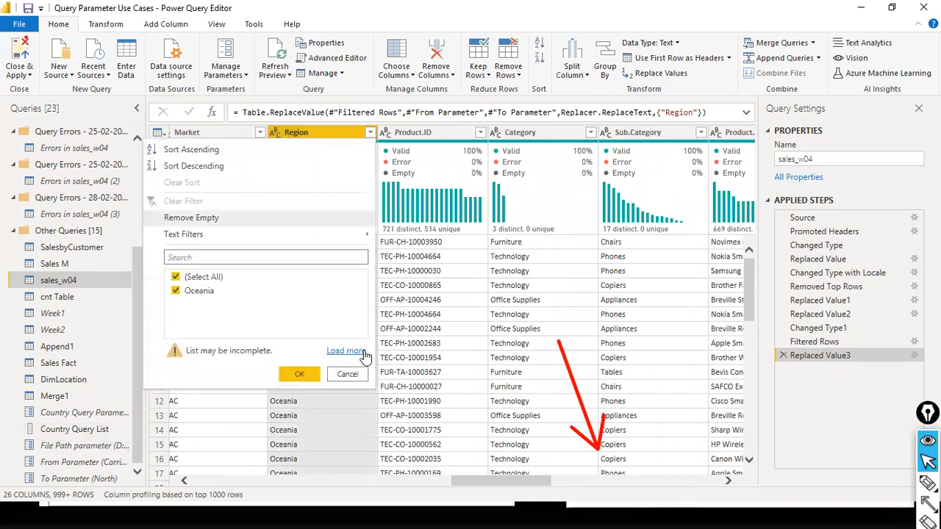
click(346, 351)
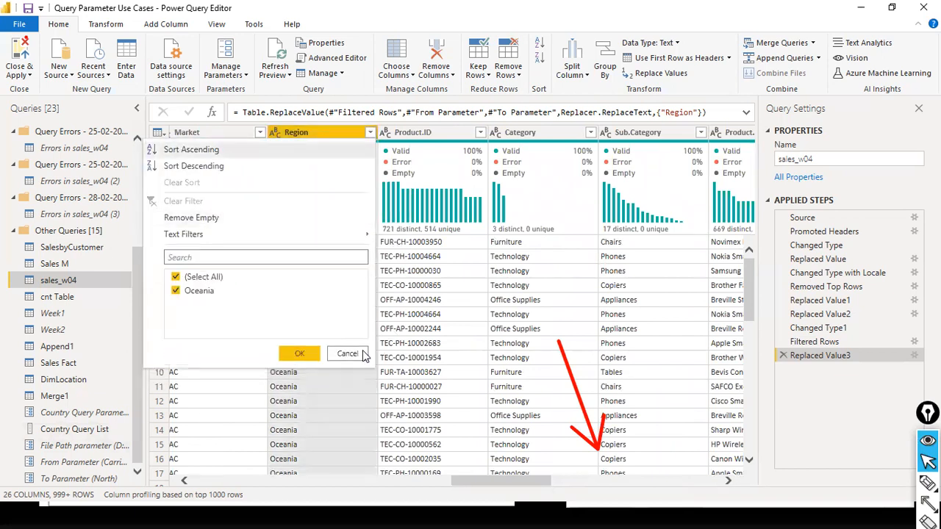
click(344, 356)
drag(321, 484, 341, 481)
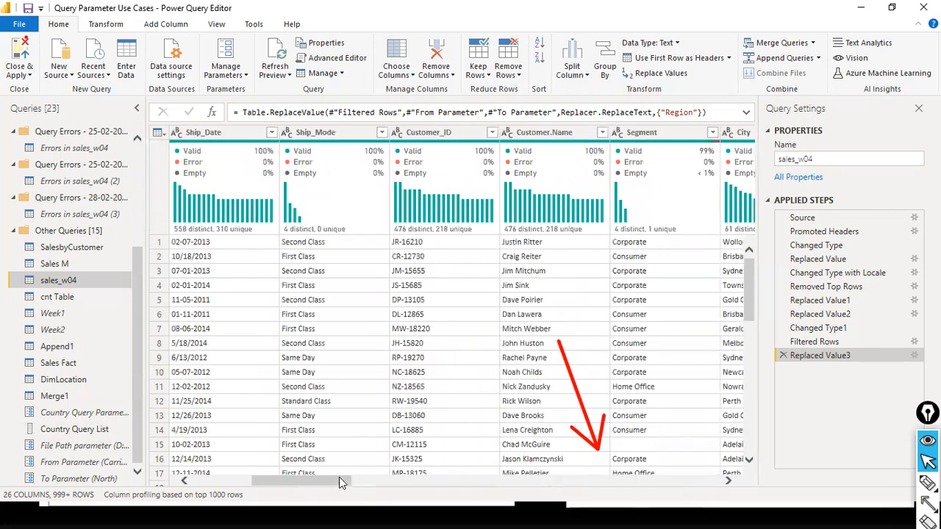
drag(334, 482, 441, 478)
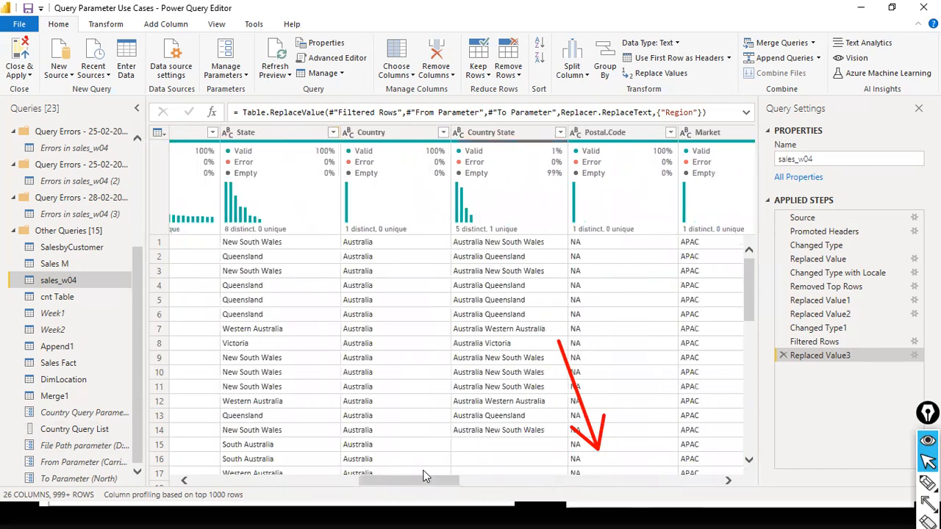
Load the complete list of Country values in sales_w04 and apply the filter with all values selected
click(443, 132)
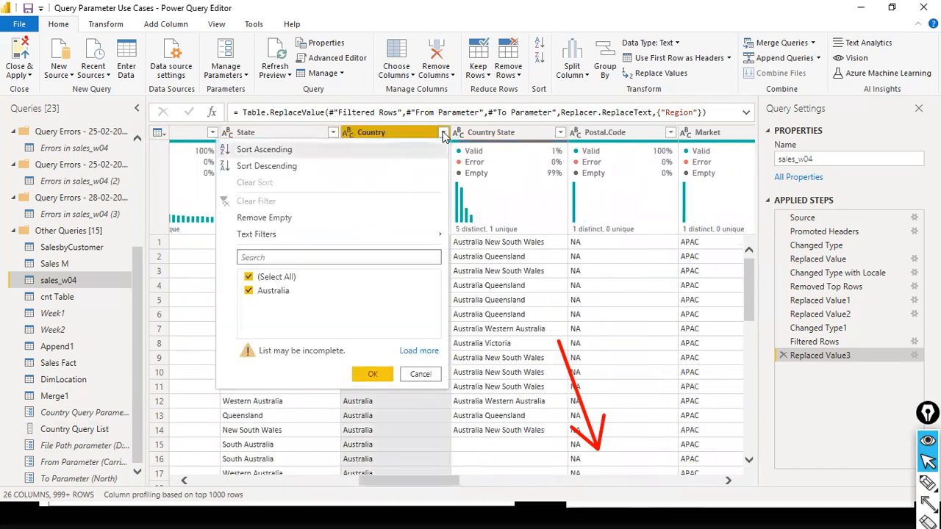
click(413, 351)
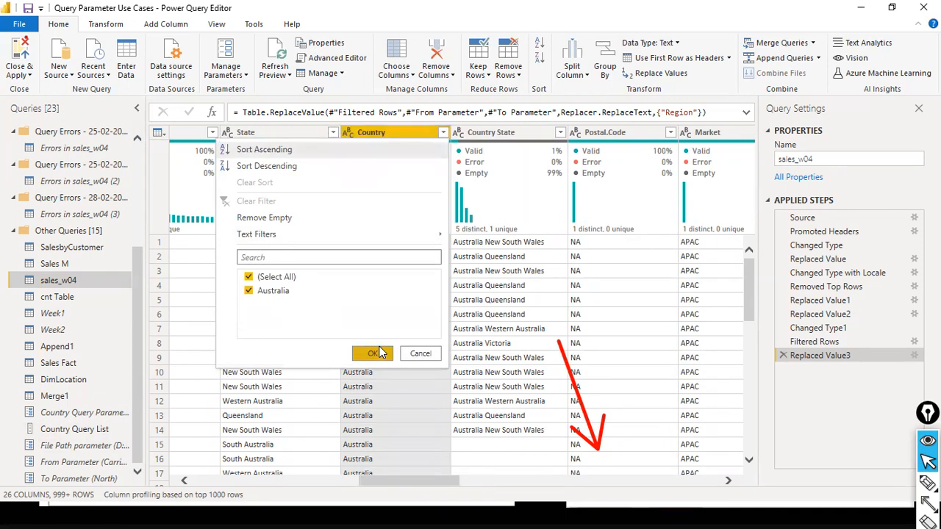
click(379, 353)
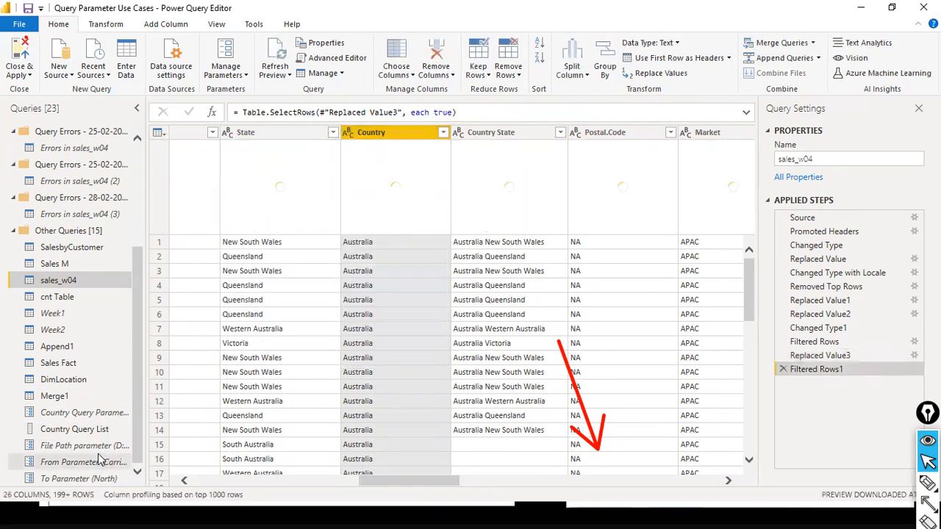
Review the From Parameter settings and the To Parameter value, and return to the Region column in the sales_w04 query
click(100, 462)
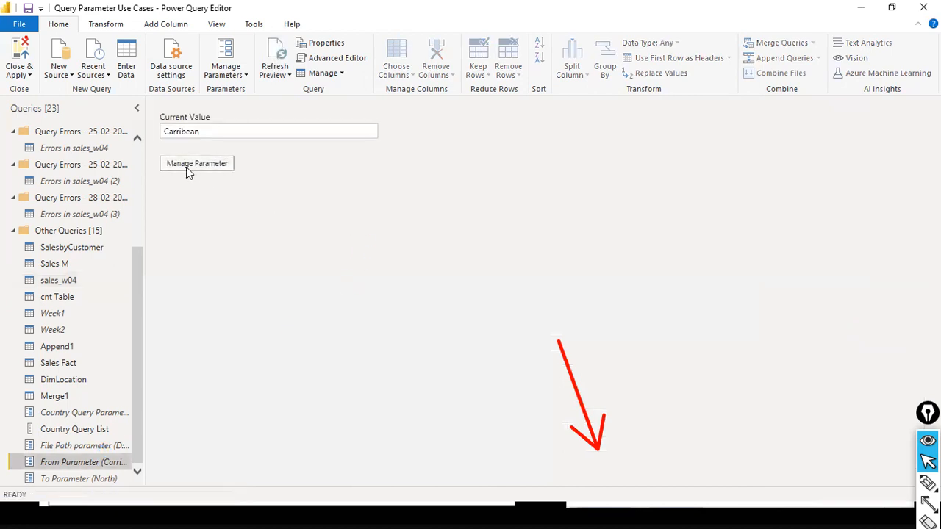
click(187, 167)
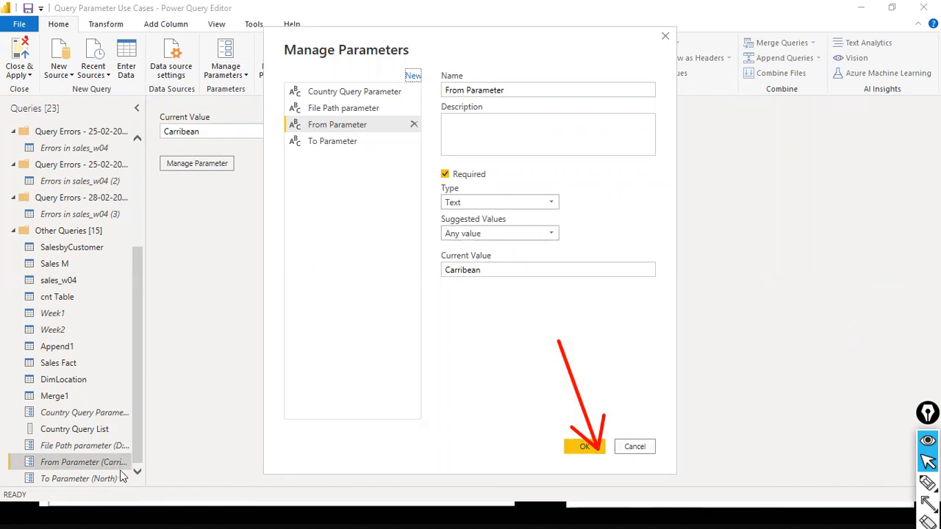
click(632, 447)
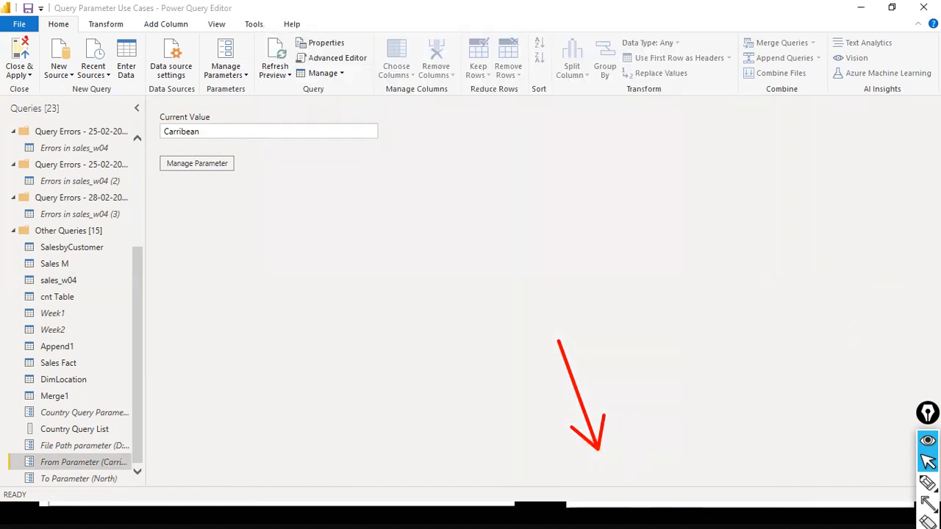
click(100, 482)
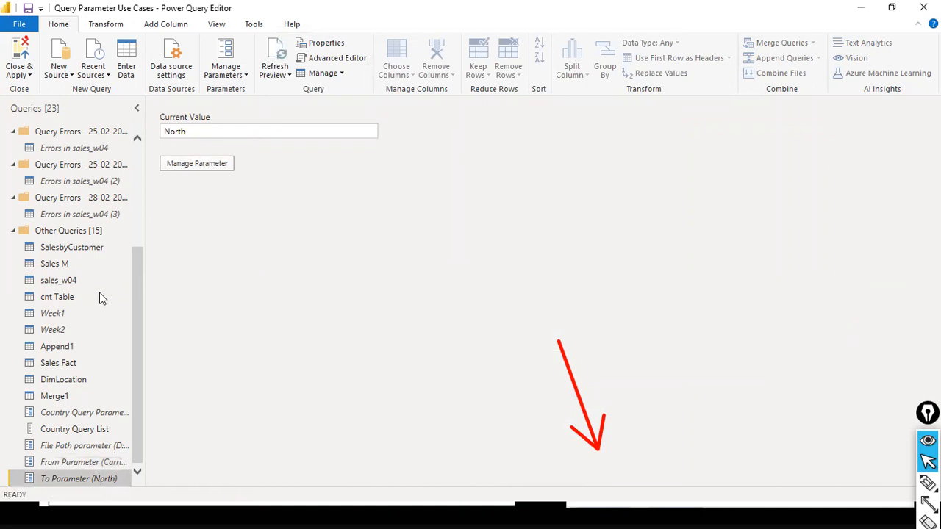
click(62, 284)
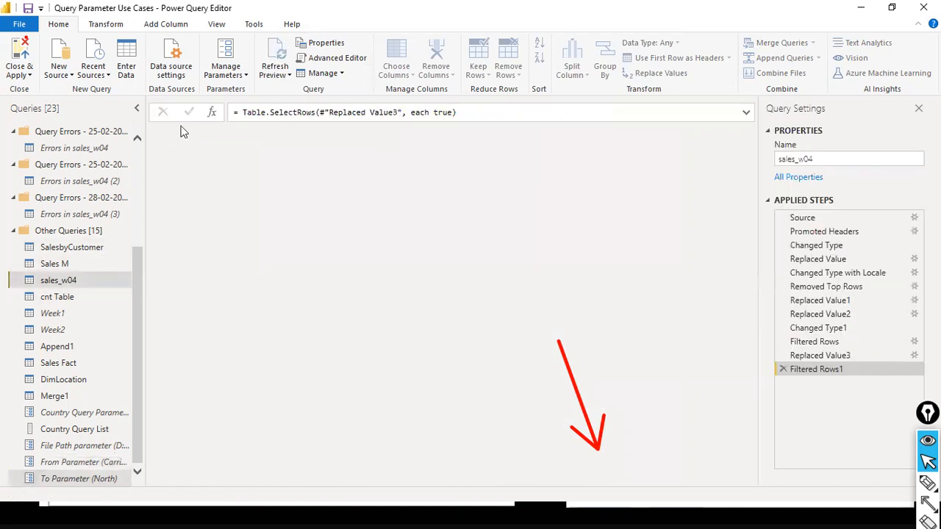
drag(221, 480, 441, 475)
scroll(485, 466, right, 10)
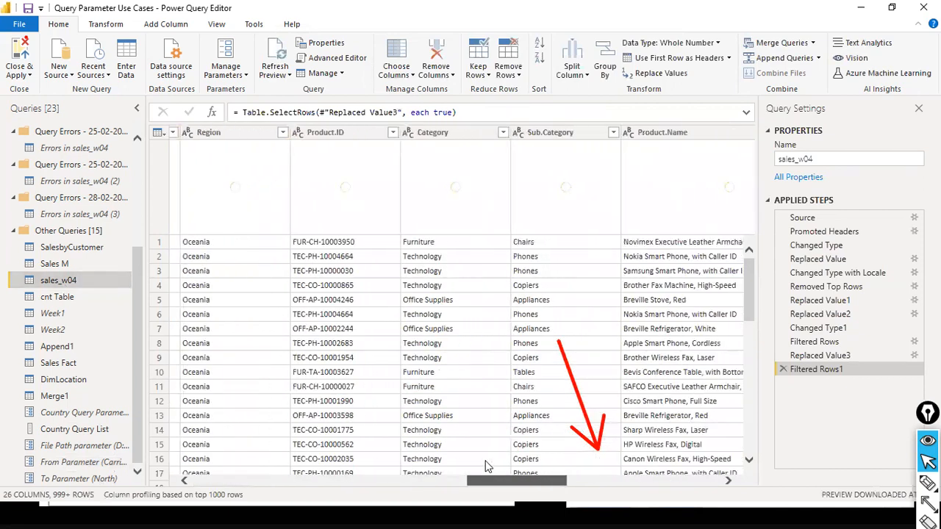
scroll(604, 450, right, 3)
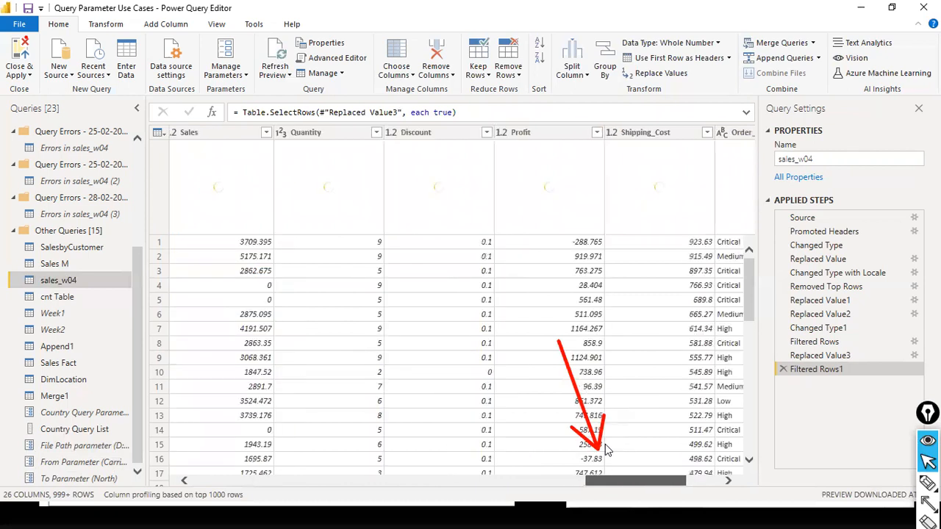
scroll(588, 448, left, 10)
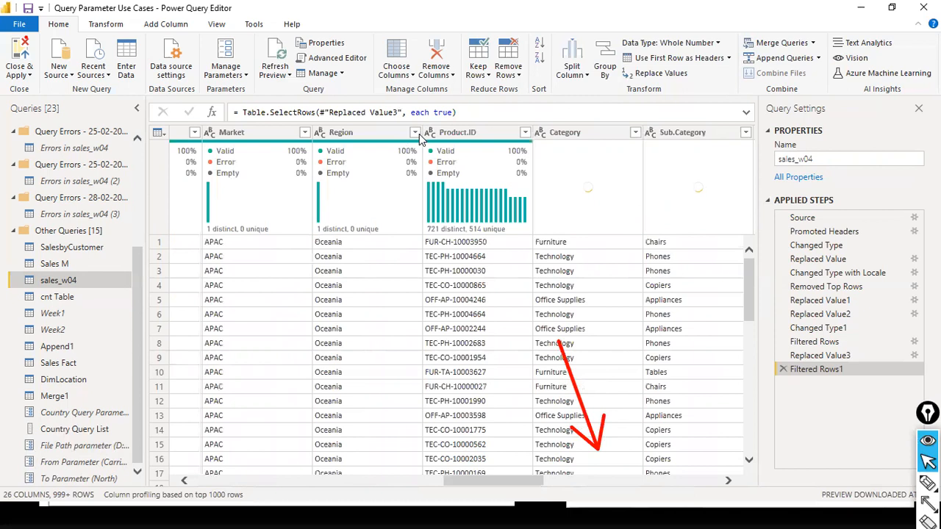
click(415, 133)
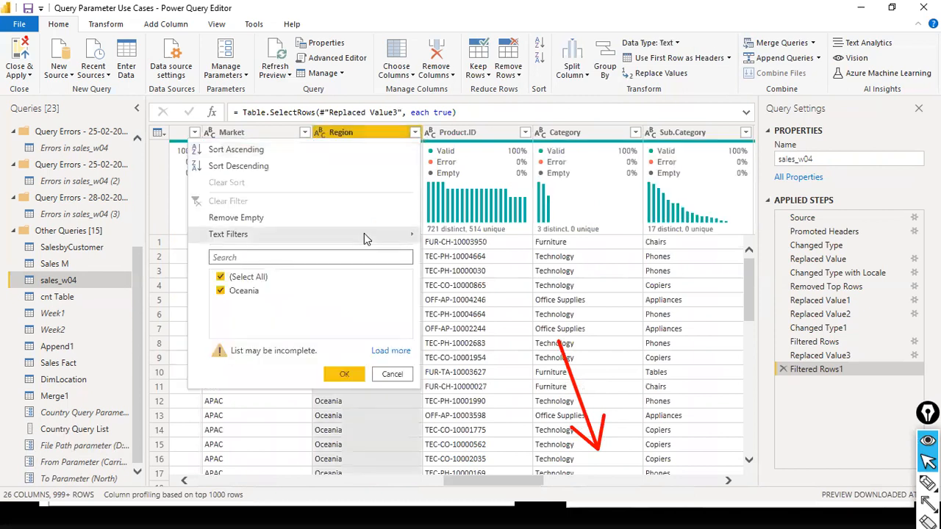
mouse_move(368, 234)
click(461, 240)
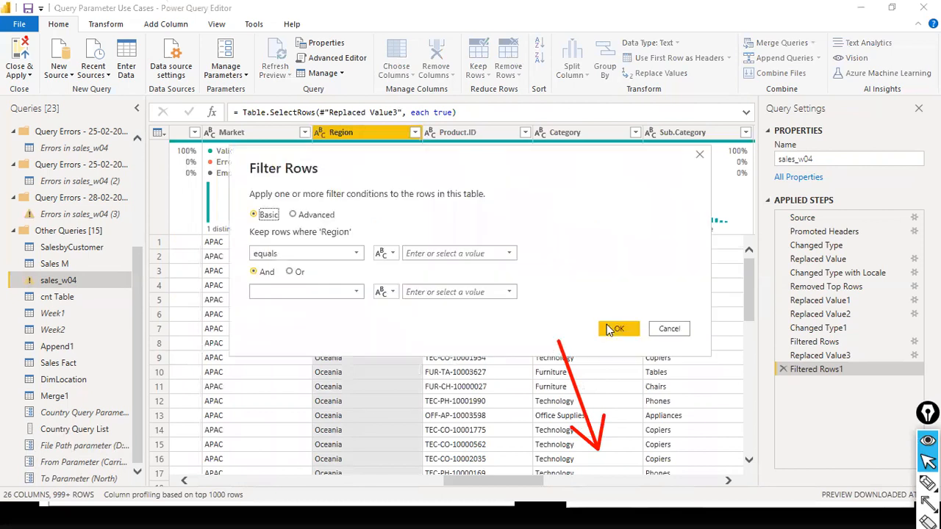
key(Escape)
Replace the value Oceania with North in the Region column of sales_w04
right_click(340, 137)
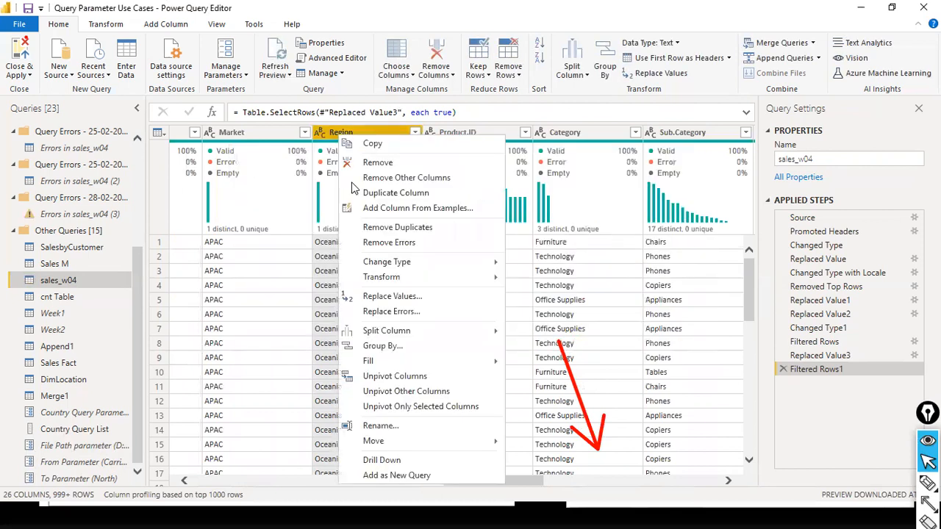
click(438, 299)
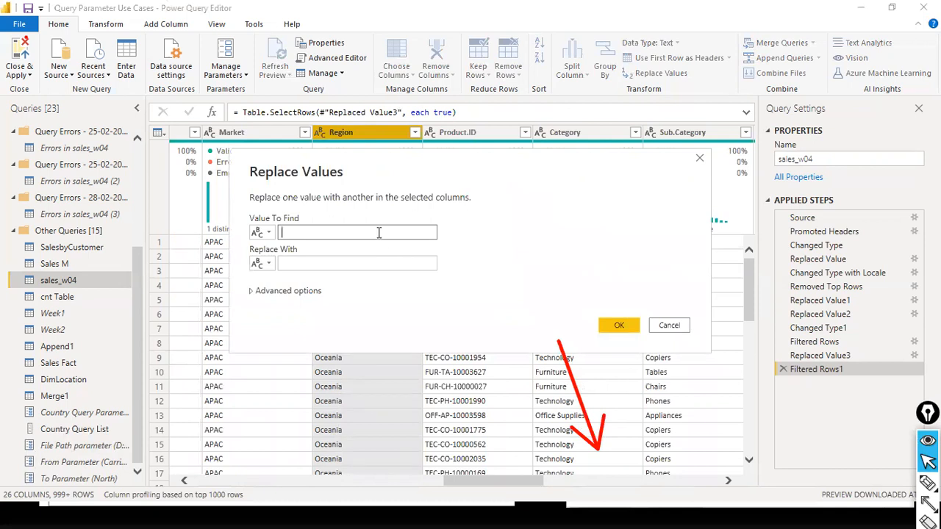
text(Oceania)
key(Tab)
text(N)
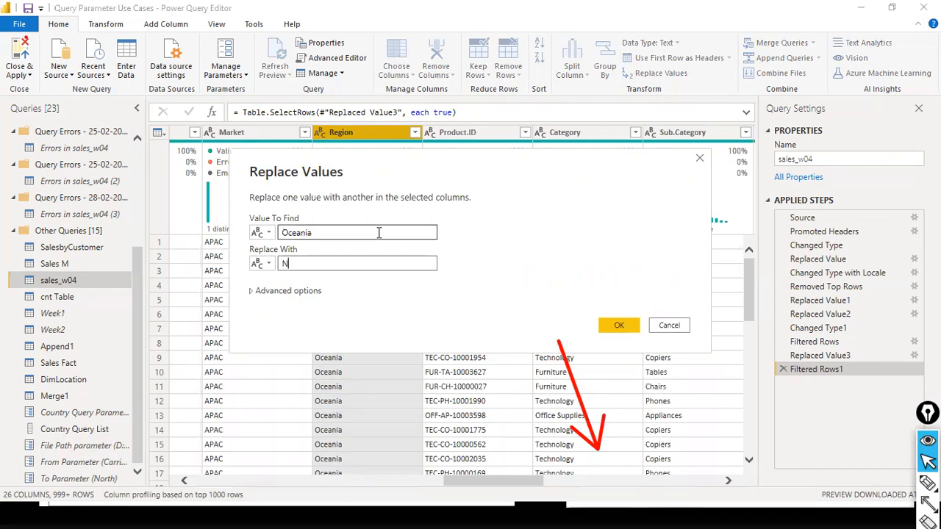
text(orth)
click(617, 323)
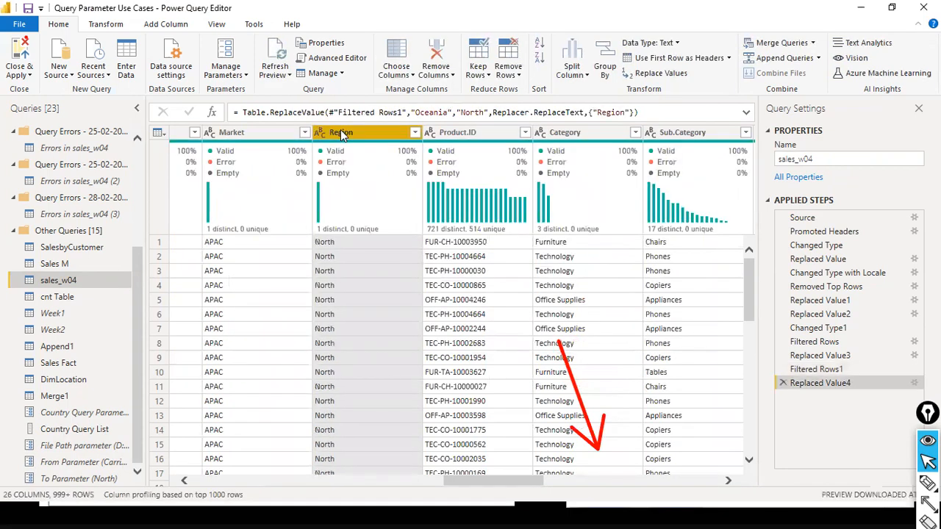
Add another value replacement on Region that finds From Parameter and replaces it with Country Query Parameter
right_click(389, 278)
click(396, 292)
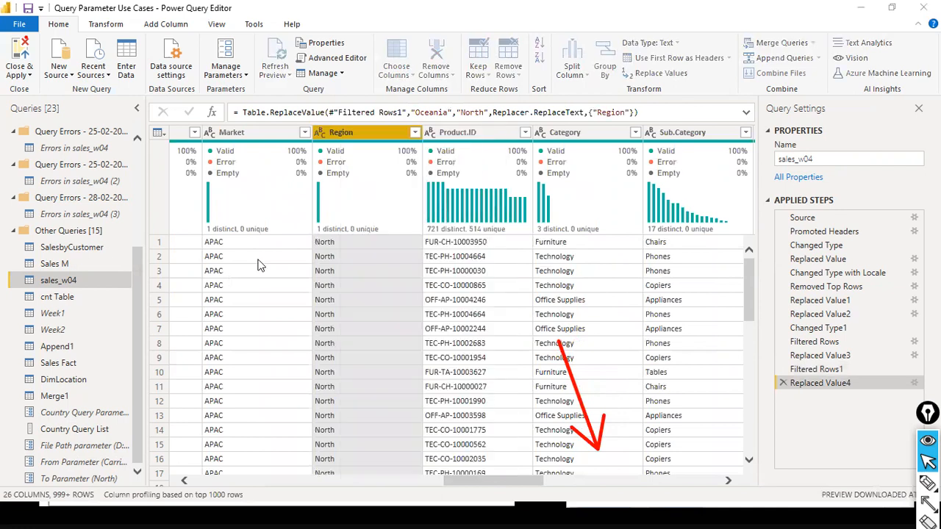
click(267, 234)
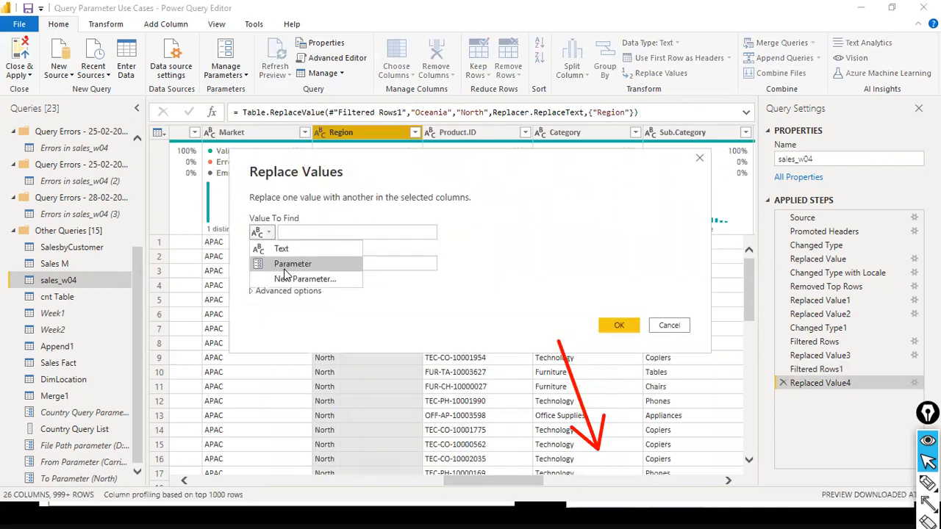
click(301, 262)
click(372, 234)
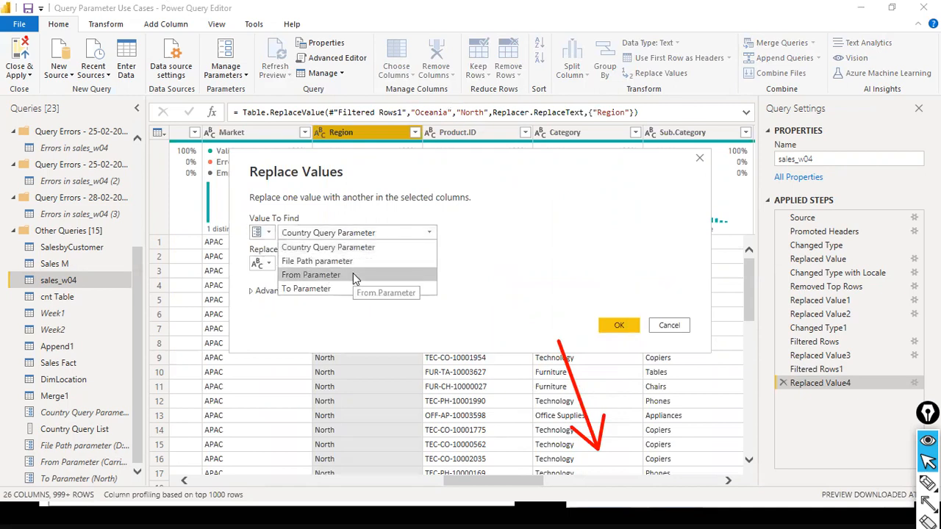
click(353, 274)
click(278, 263)
click(269, 263)
click(294, 294)
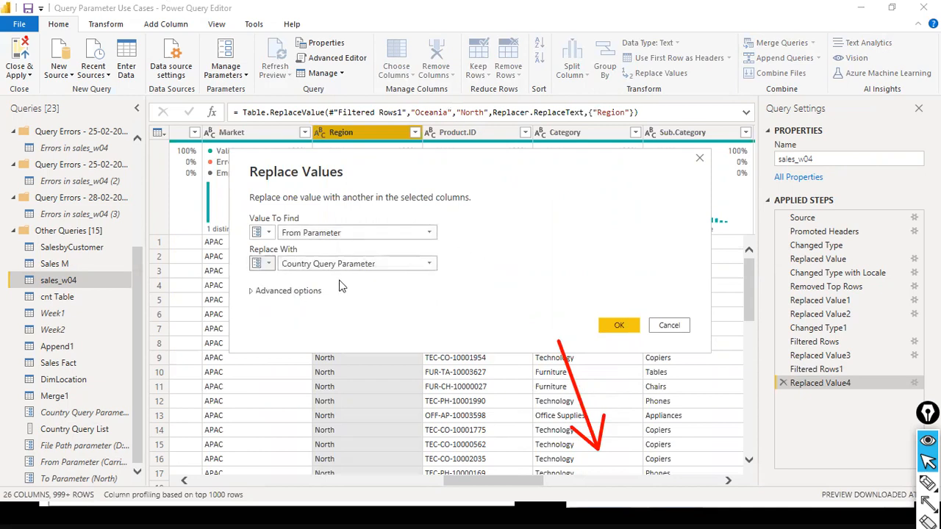
click(616, 326)
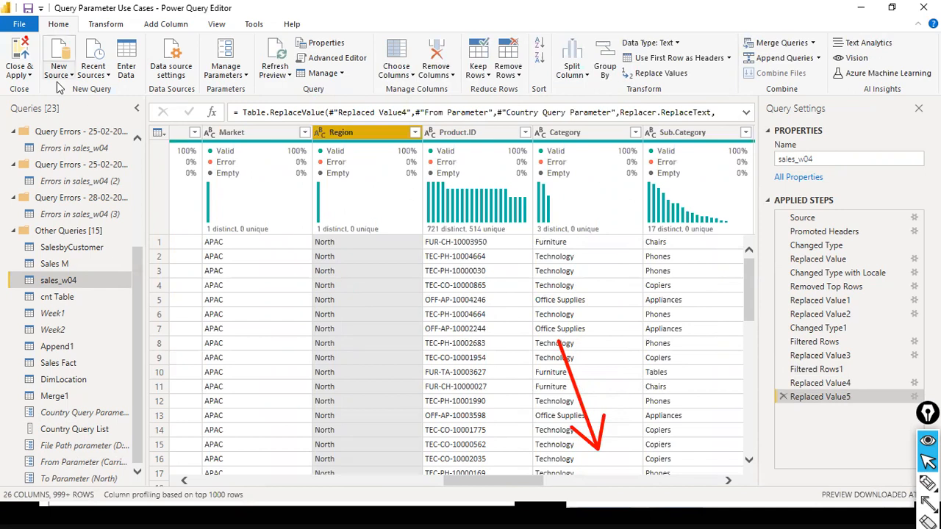
Close Power Query Editor and apply the pending query changes to the report on Page 4
click(20, 25)
click(26, 40)
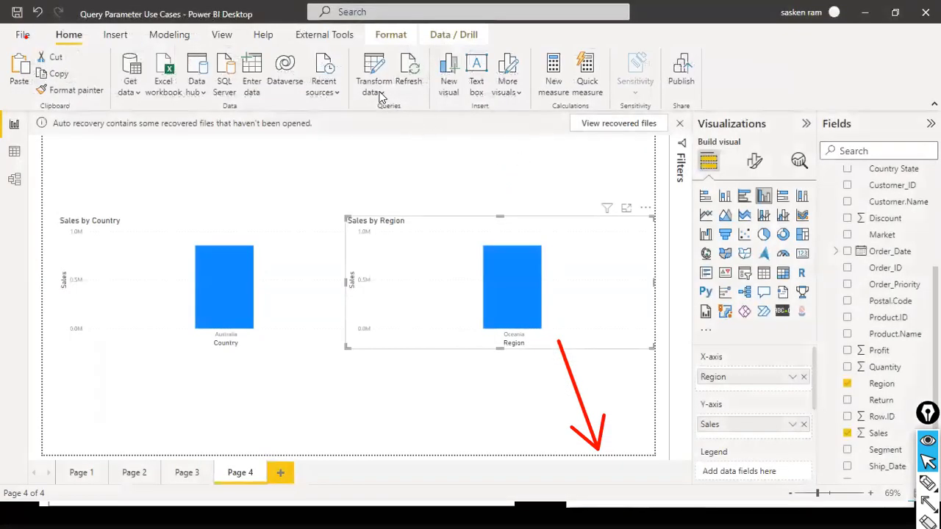
click(506, 147)
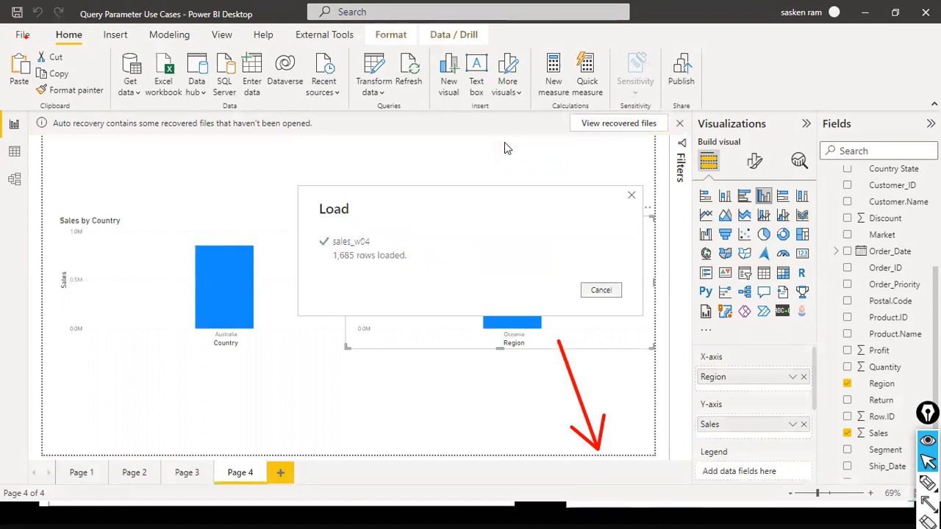
Set the File Path parameter to D:\dat1\sales_w04.csv, apply the changes, and deselect the Sales by Region chart
click(378, 94)
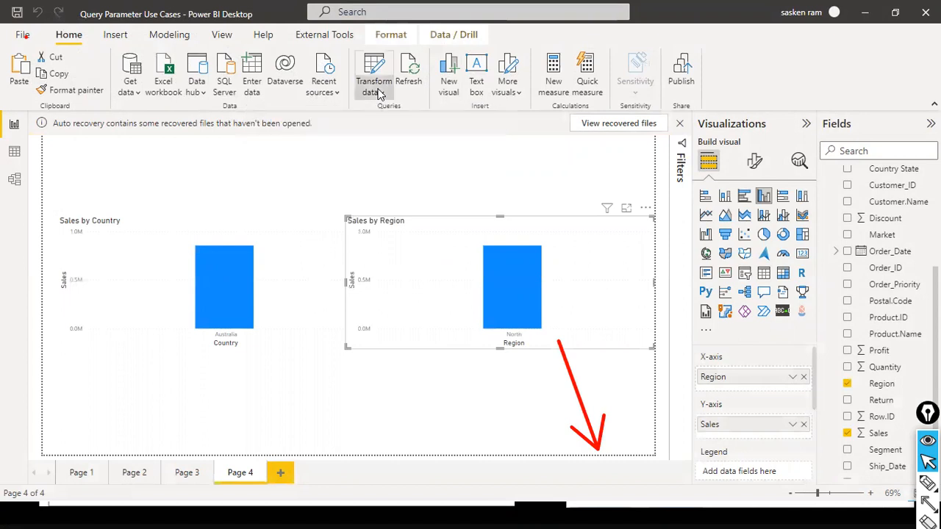
click(386, 158)
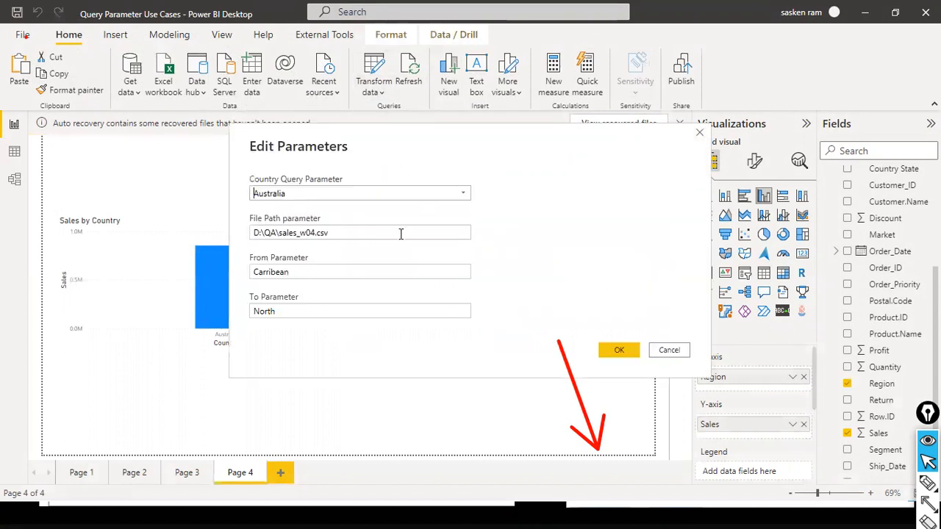
click(267, 232)
text(da)
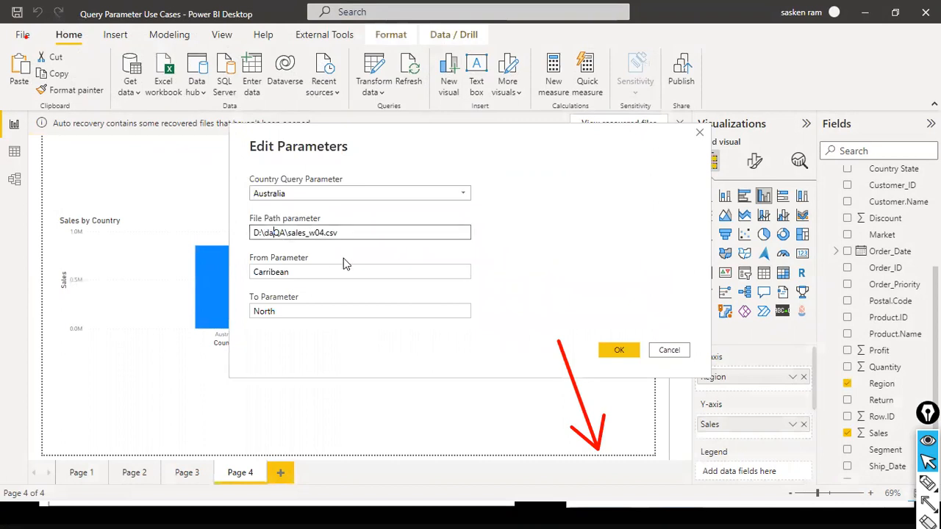
text(t1)
key(Delete)
key(Delete)
click(629, 353)
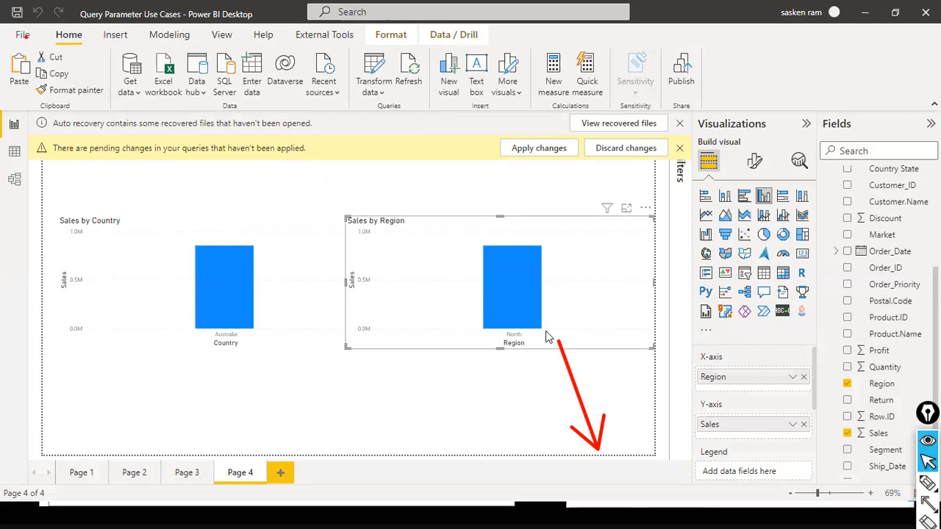
click(537, 146)
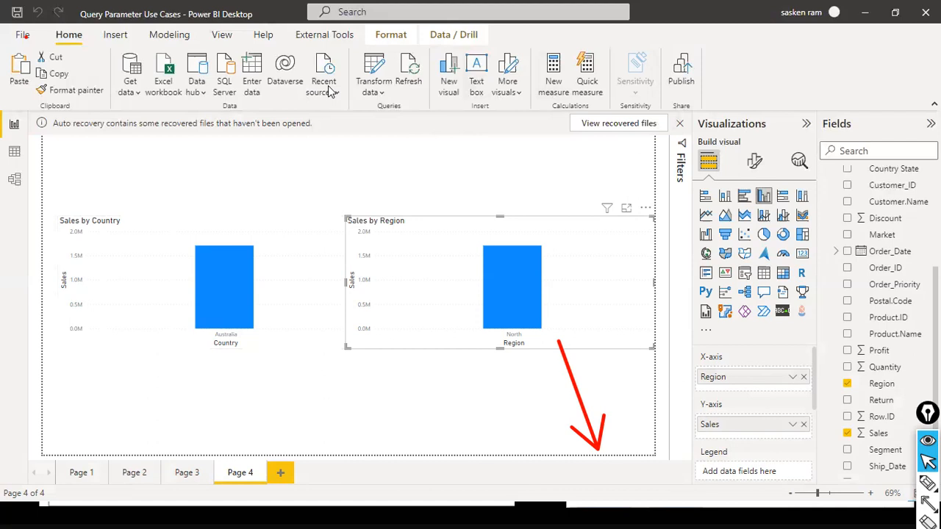
click(290, 180)
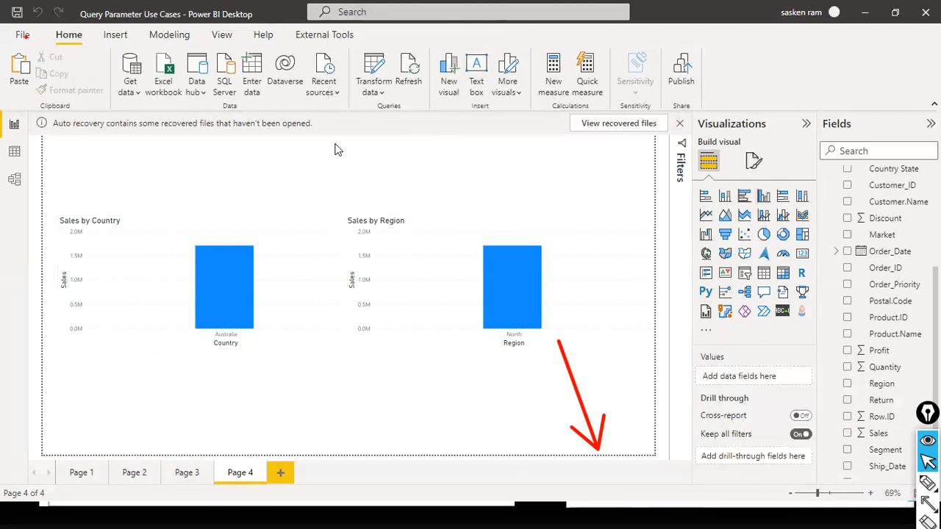